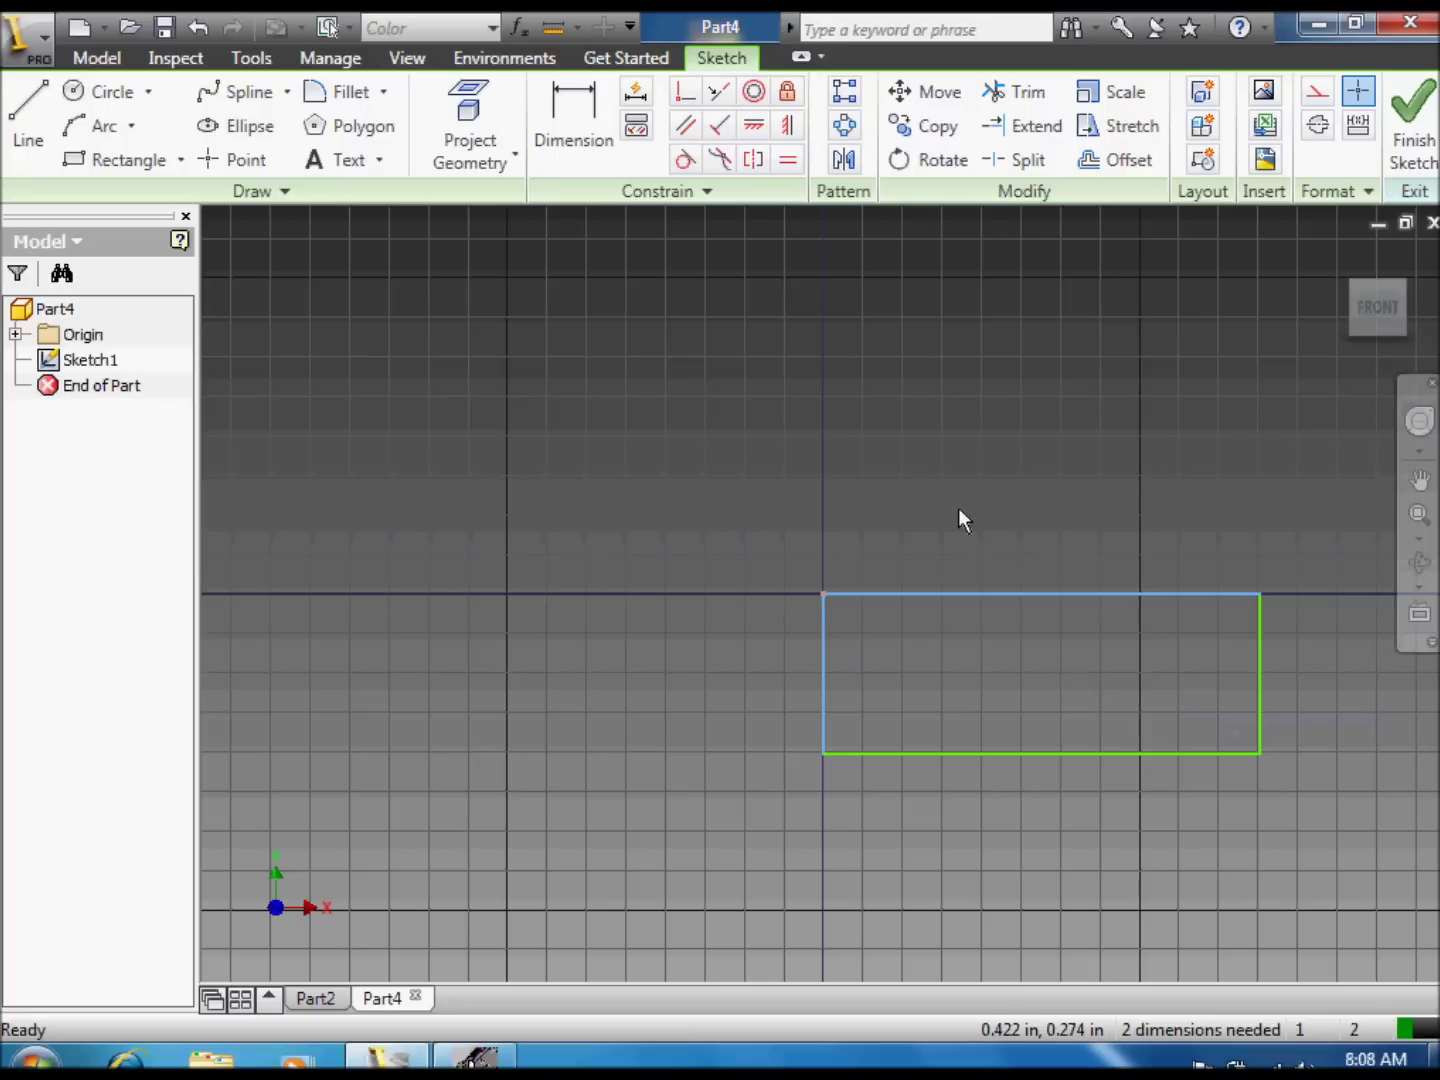
Step: Dimension the rectangle's horizontal edge and set its length to 5.5 in
key(d)
click(964, 593)
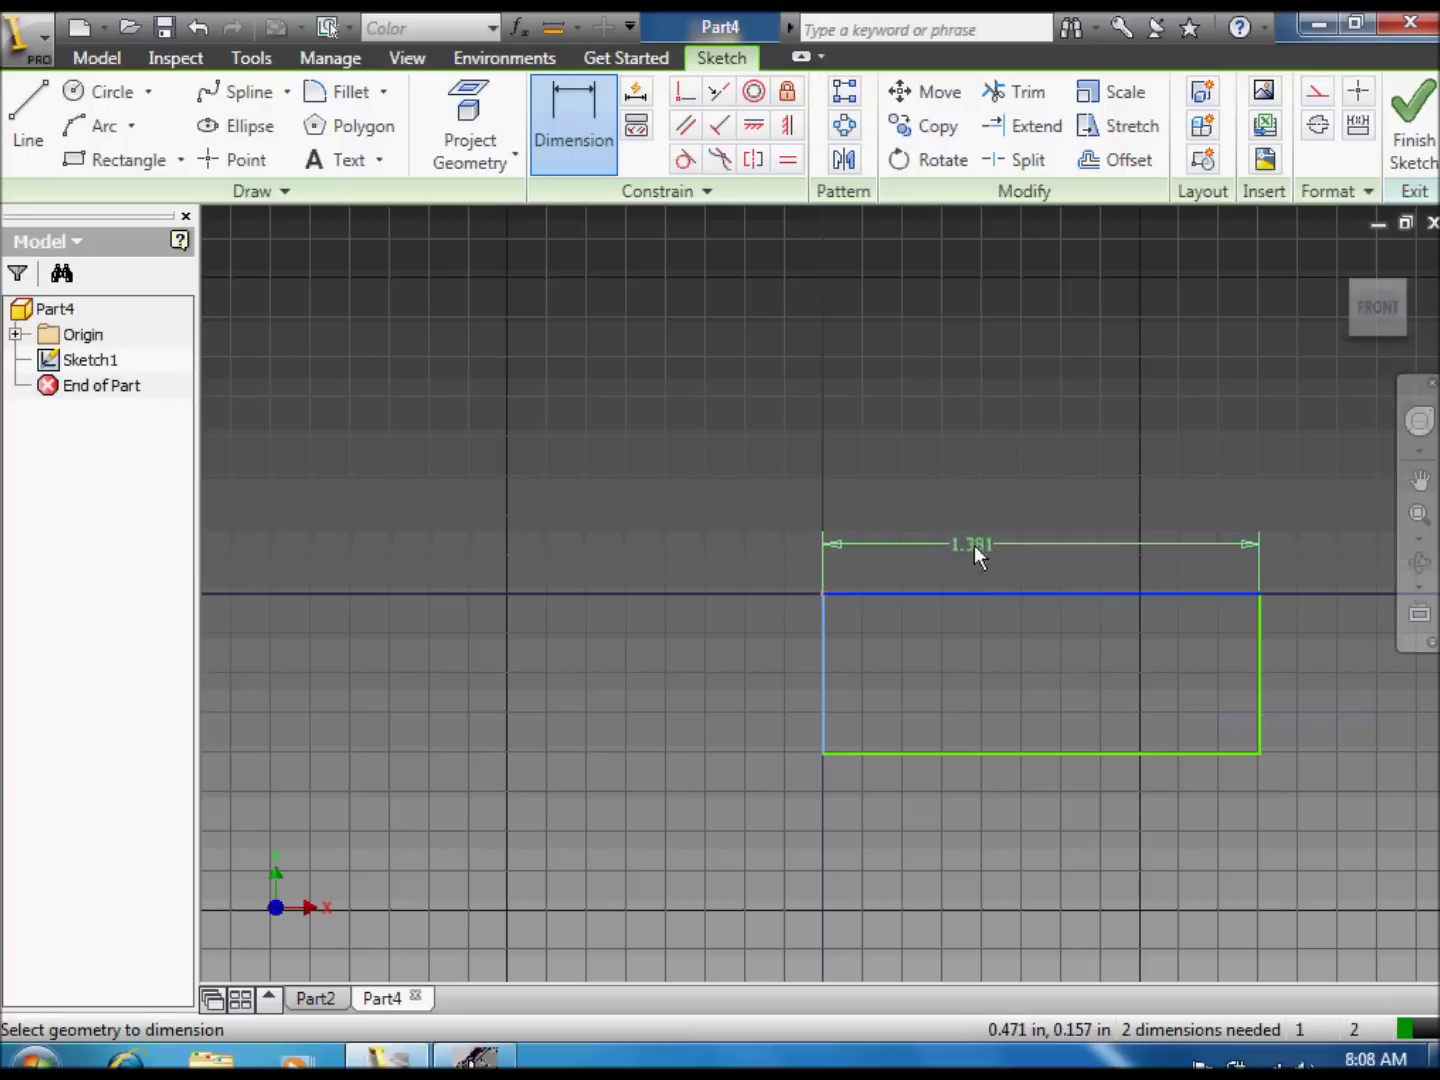
click(1040, 506)
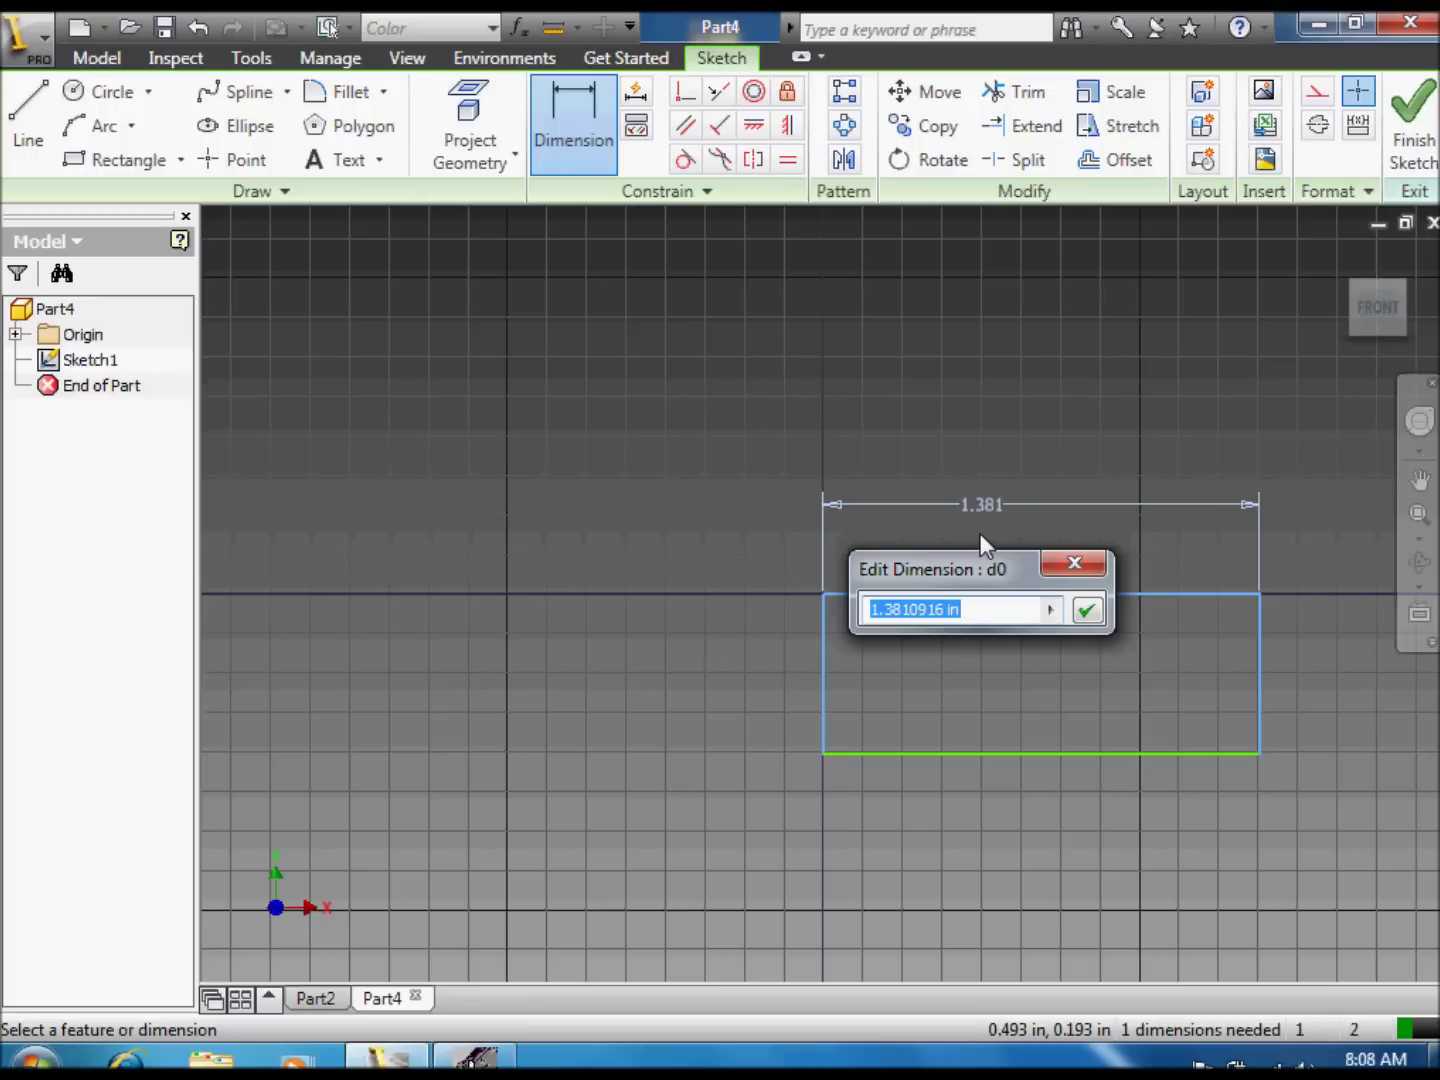
text(5.5)
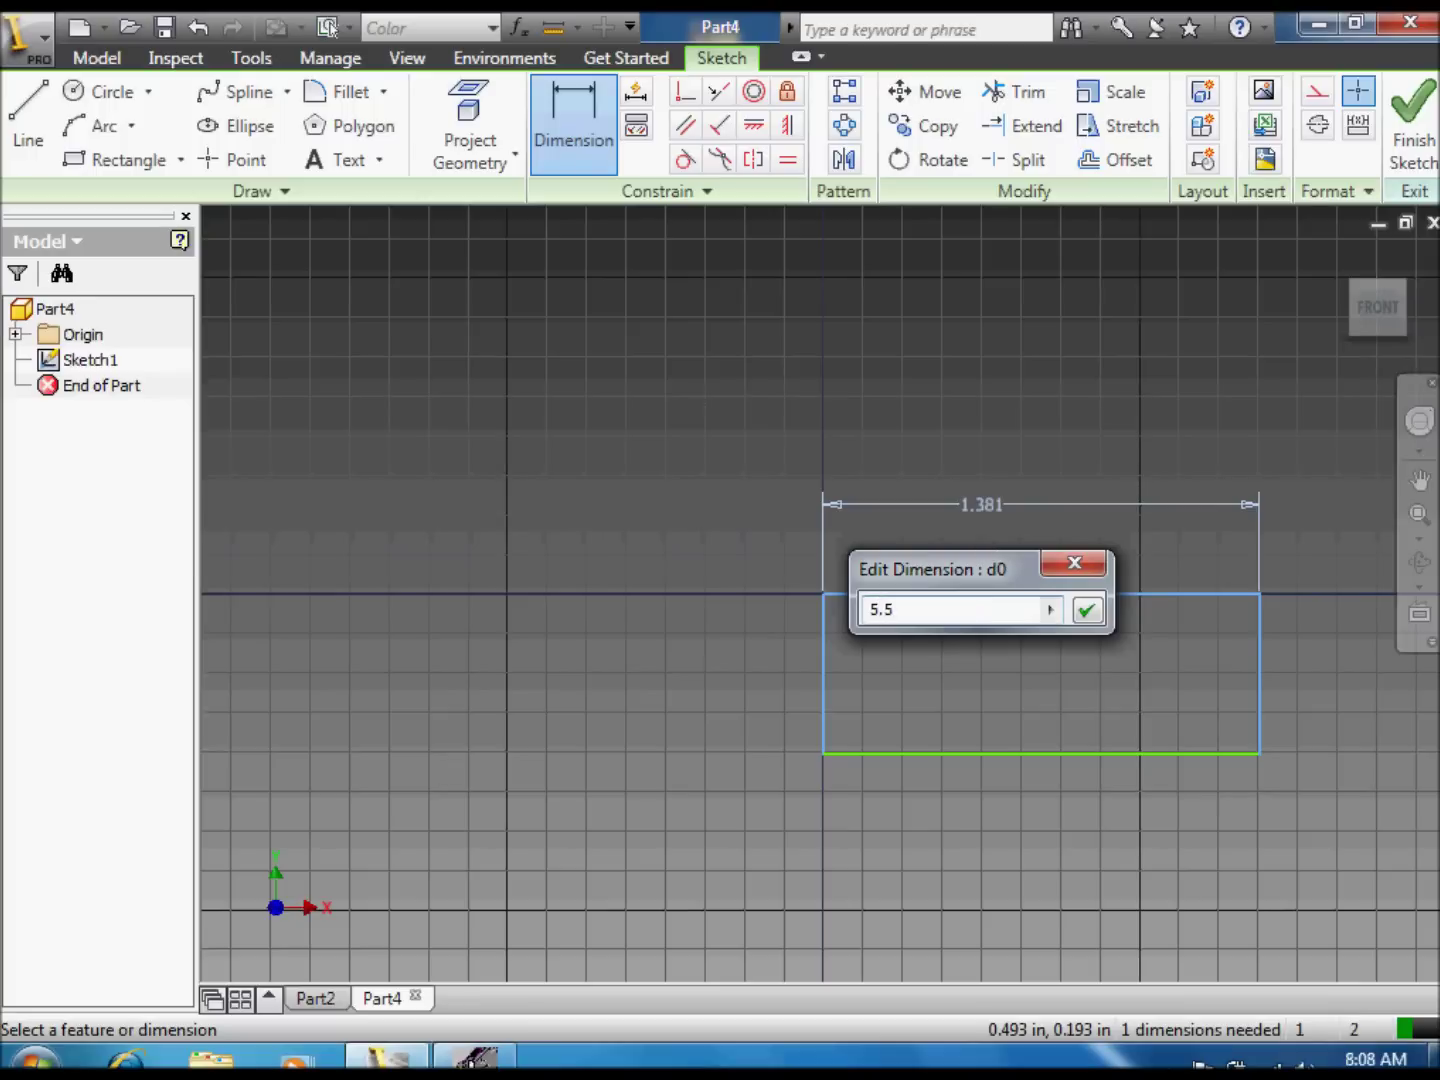
key(Return)
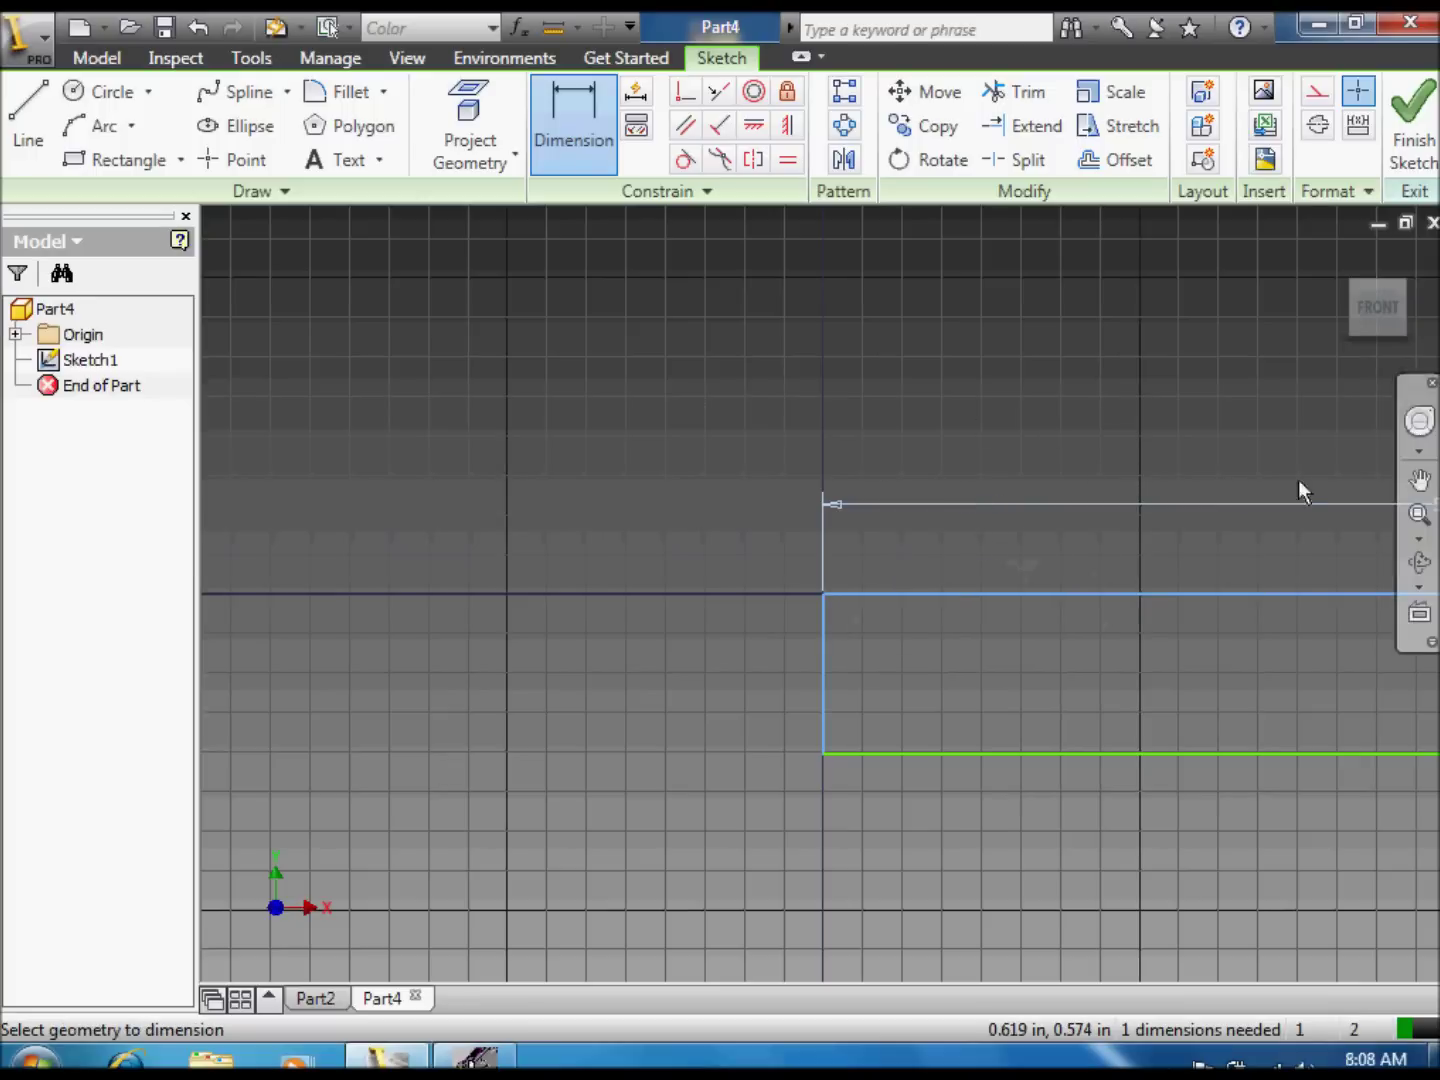
Step: Dimension the rectangle's vertical edge and set its height to 2 in
scroll(1278, 589, down, 2)
click(1418, 481)
mouse_move(1118, 527)
mouse_down()
mouse_move(563, 525)
mouse_move(335, 502)
mouse_move(465, 489)
mouse_move(454, 498)
mouse_up()
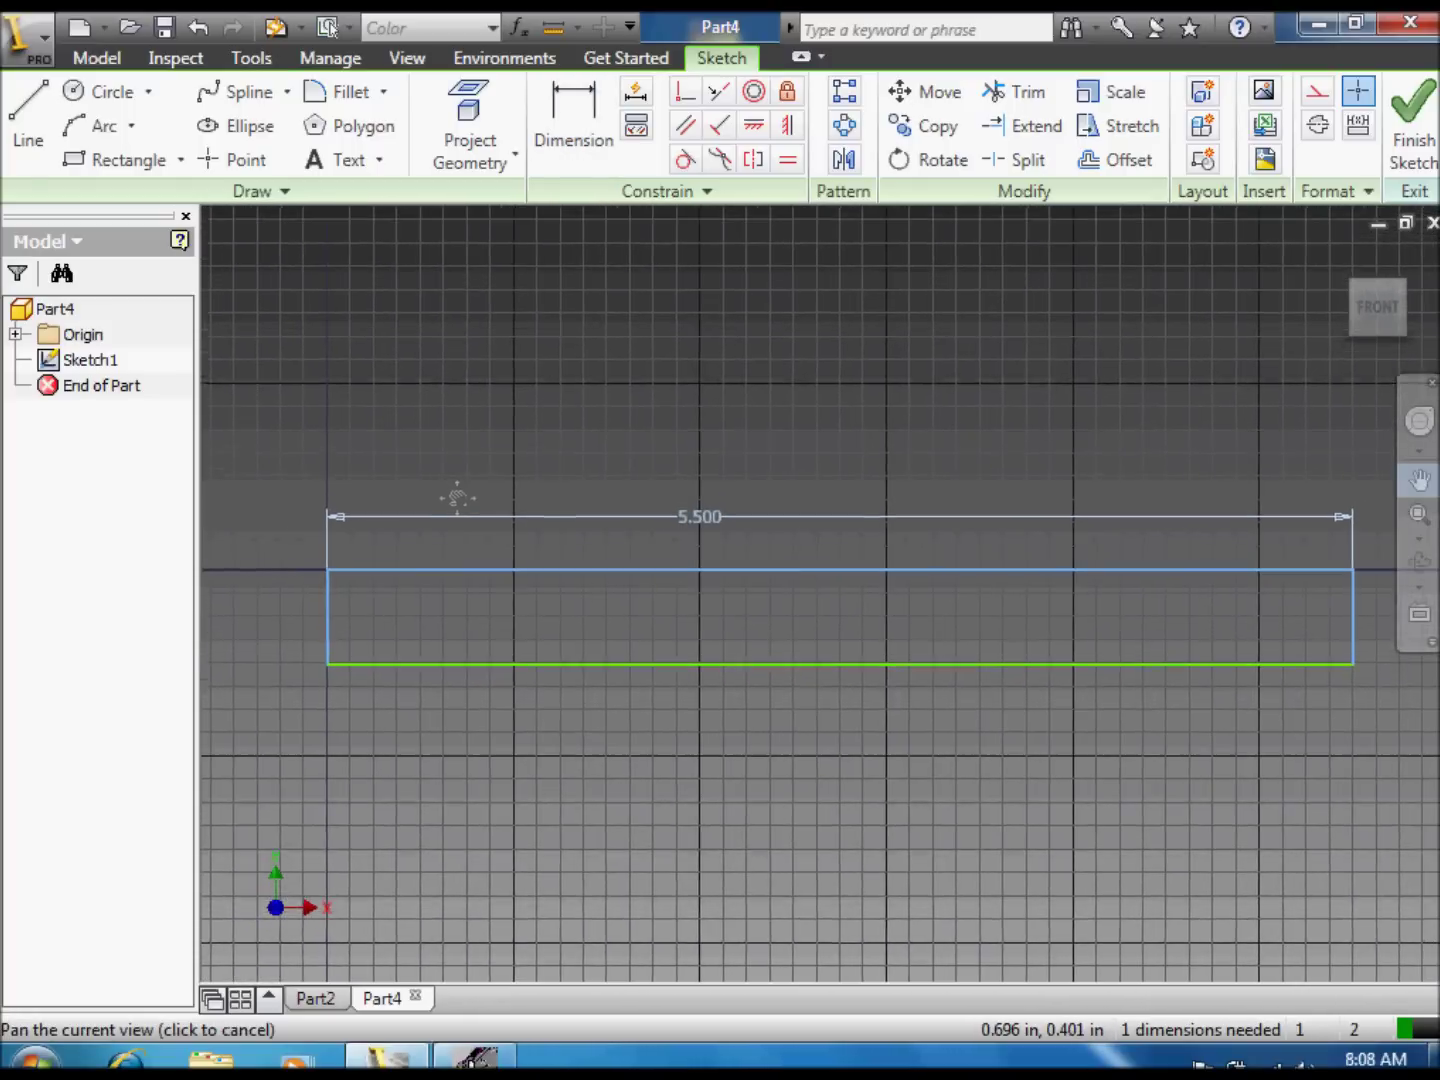
scroll(456, 498, down, 2)
right_click(549, 495)
click(599, 509)
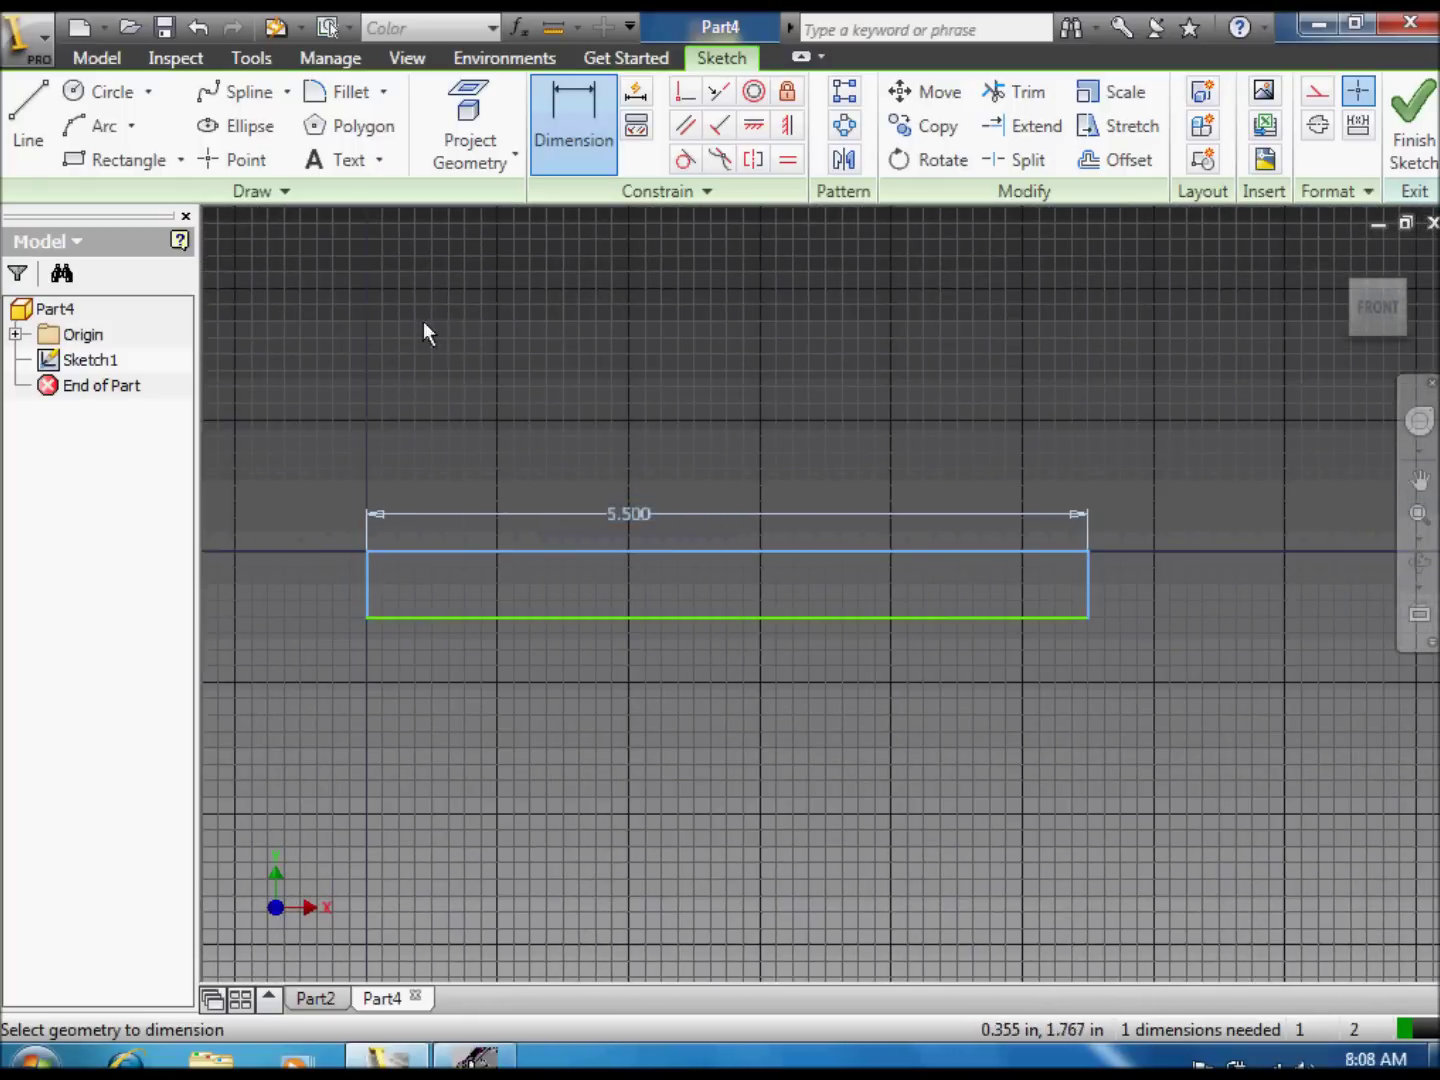
click(370, 584)
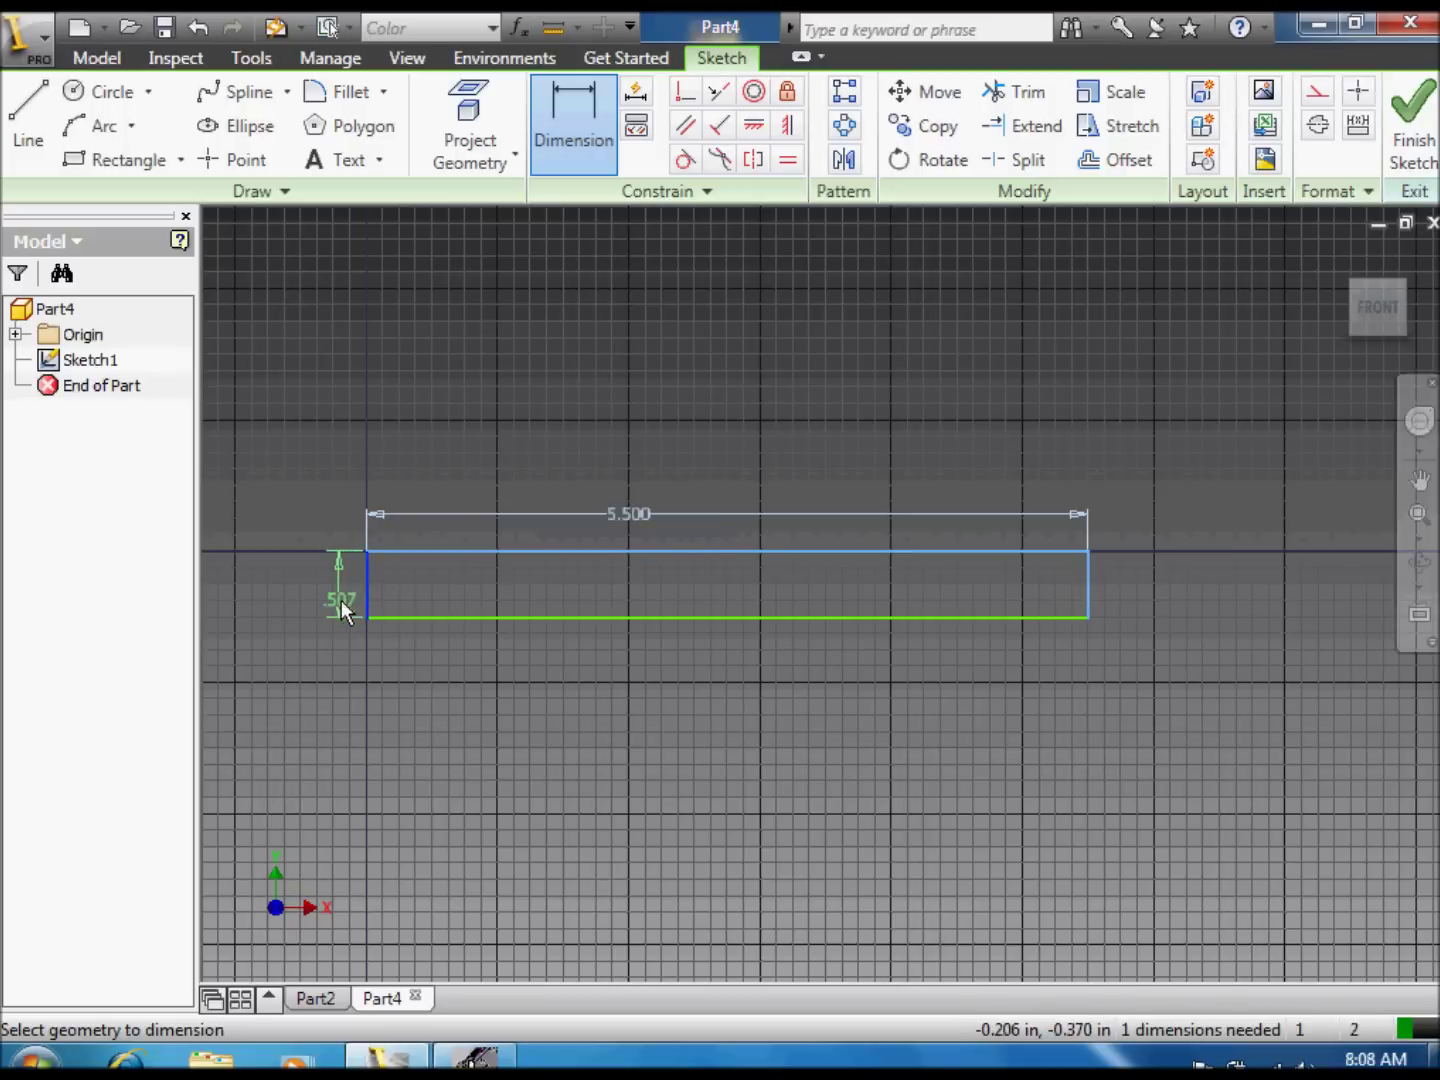
click(341, 600)
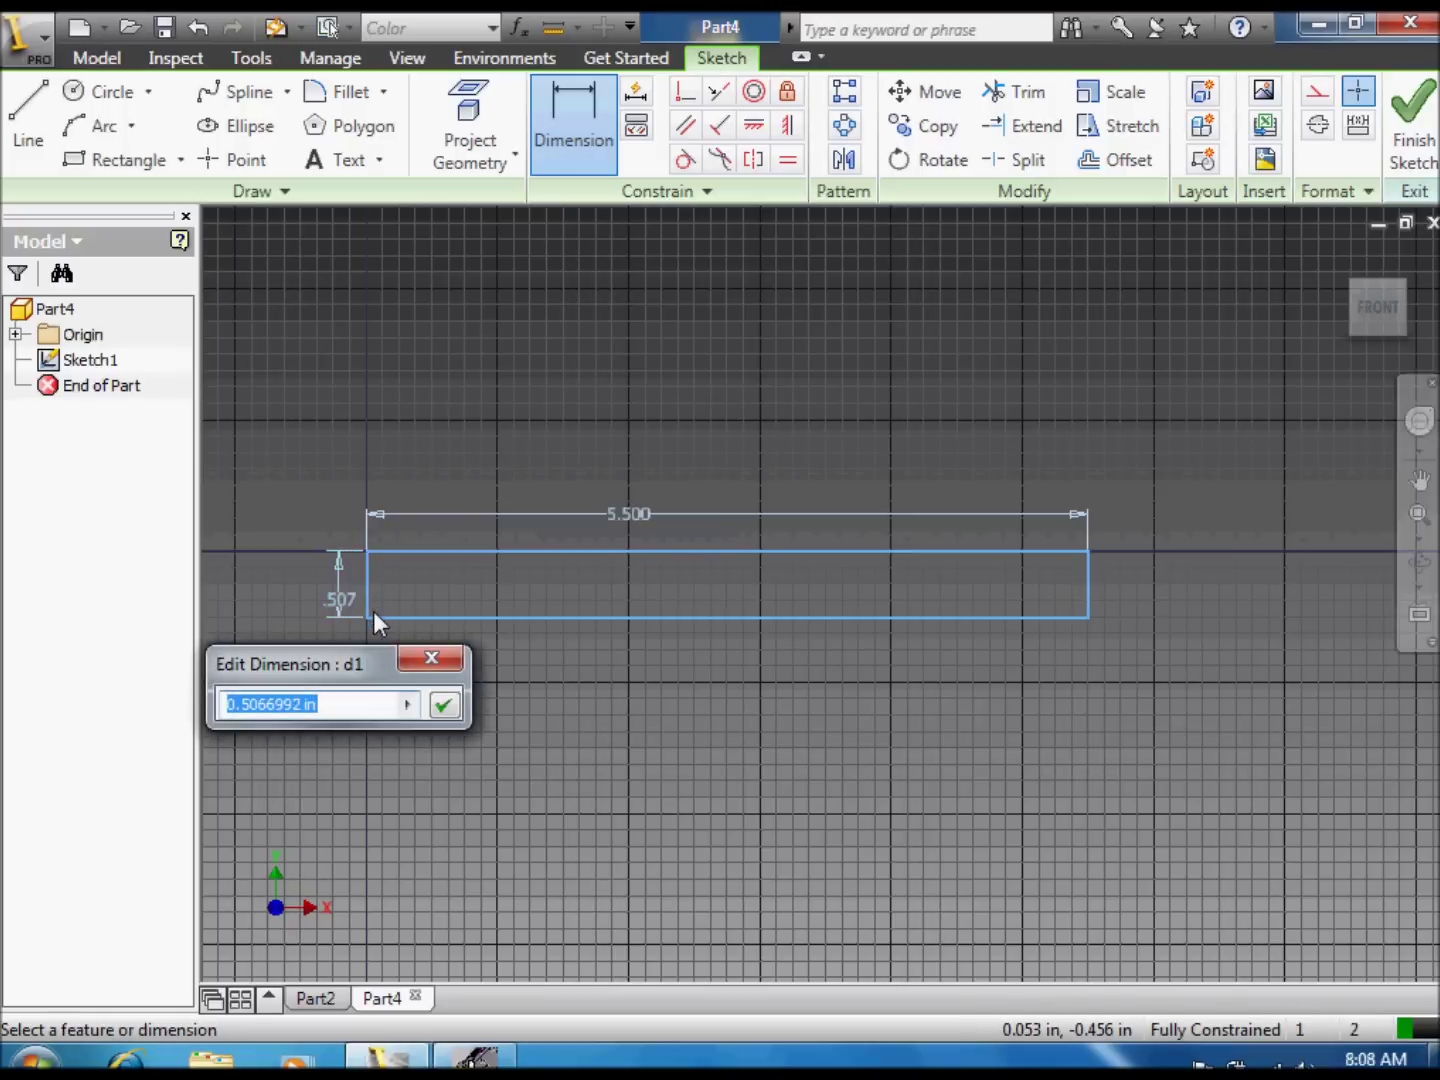
text(2)
key(Return)
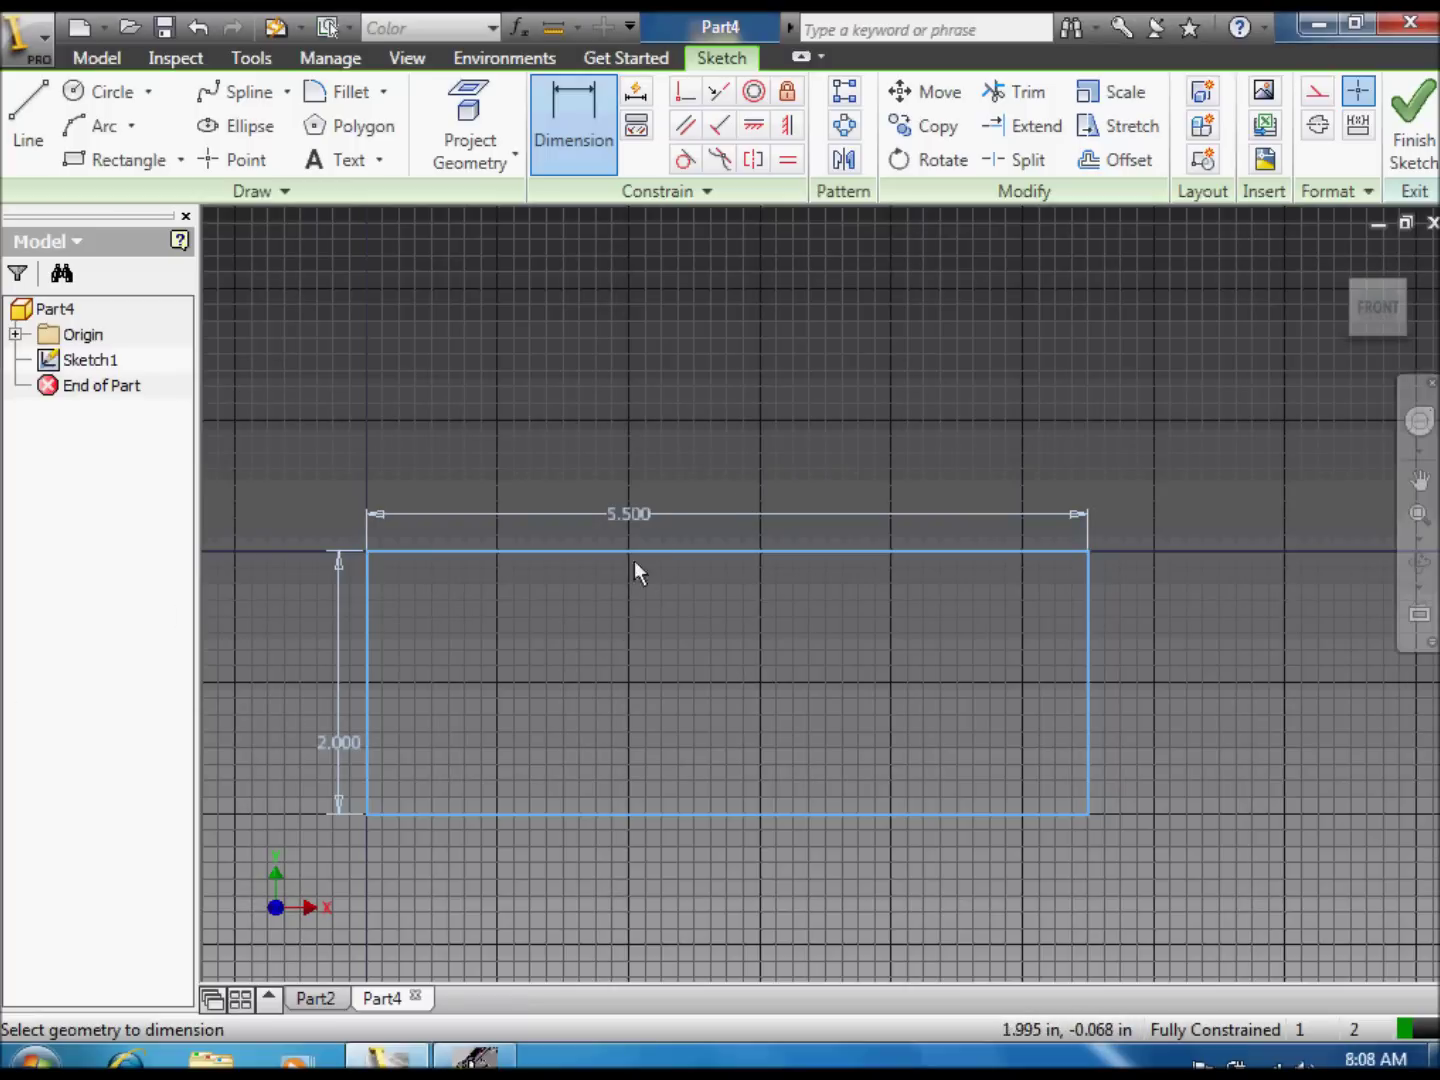
right_click(668, 519)
click(706, 534)
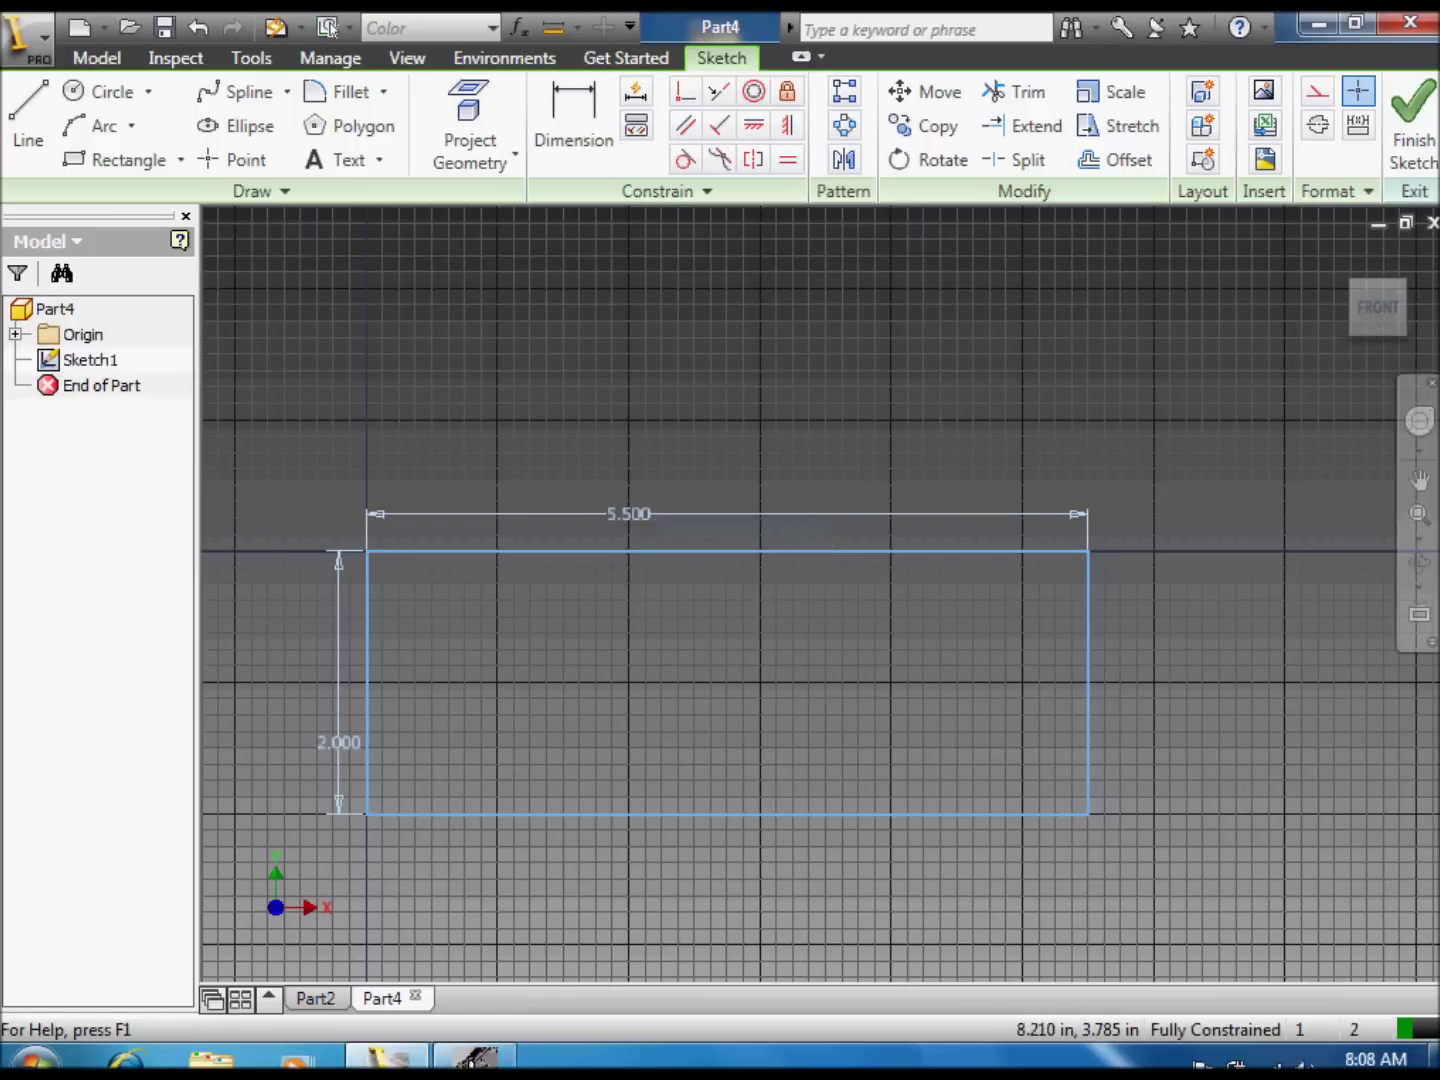
Step: Finish the sketch and extrude the rectangle 0.88 in into a solid block
click(1413, 129)
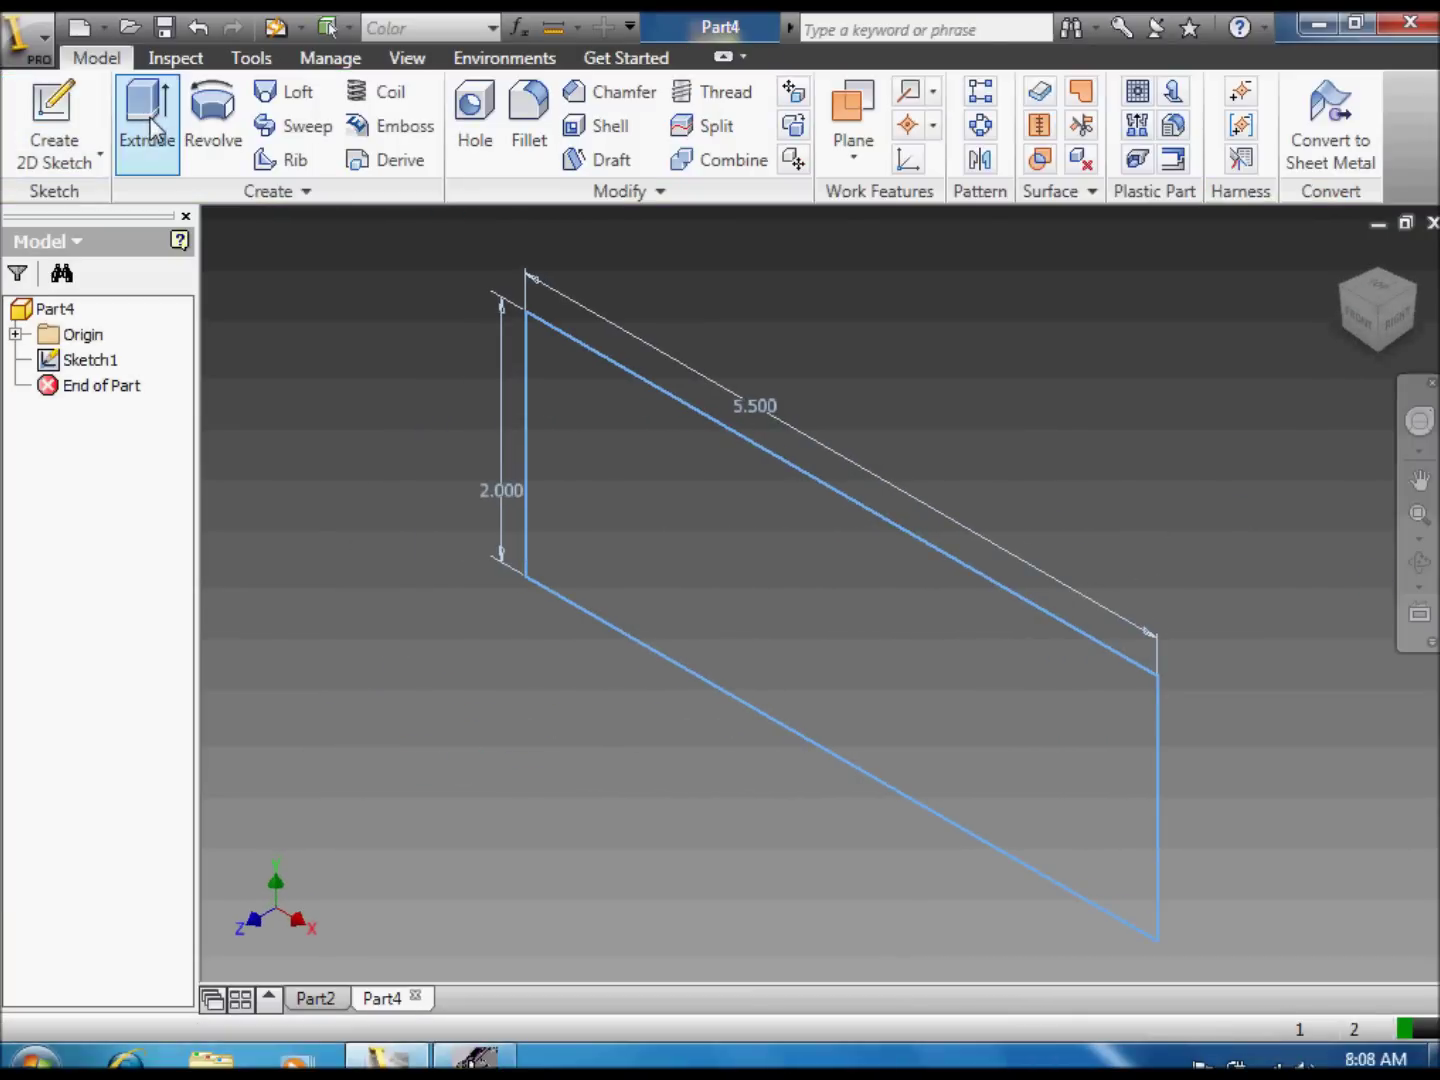
click(147, 126)
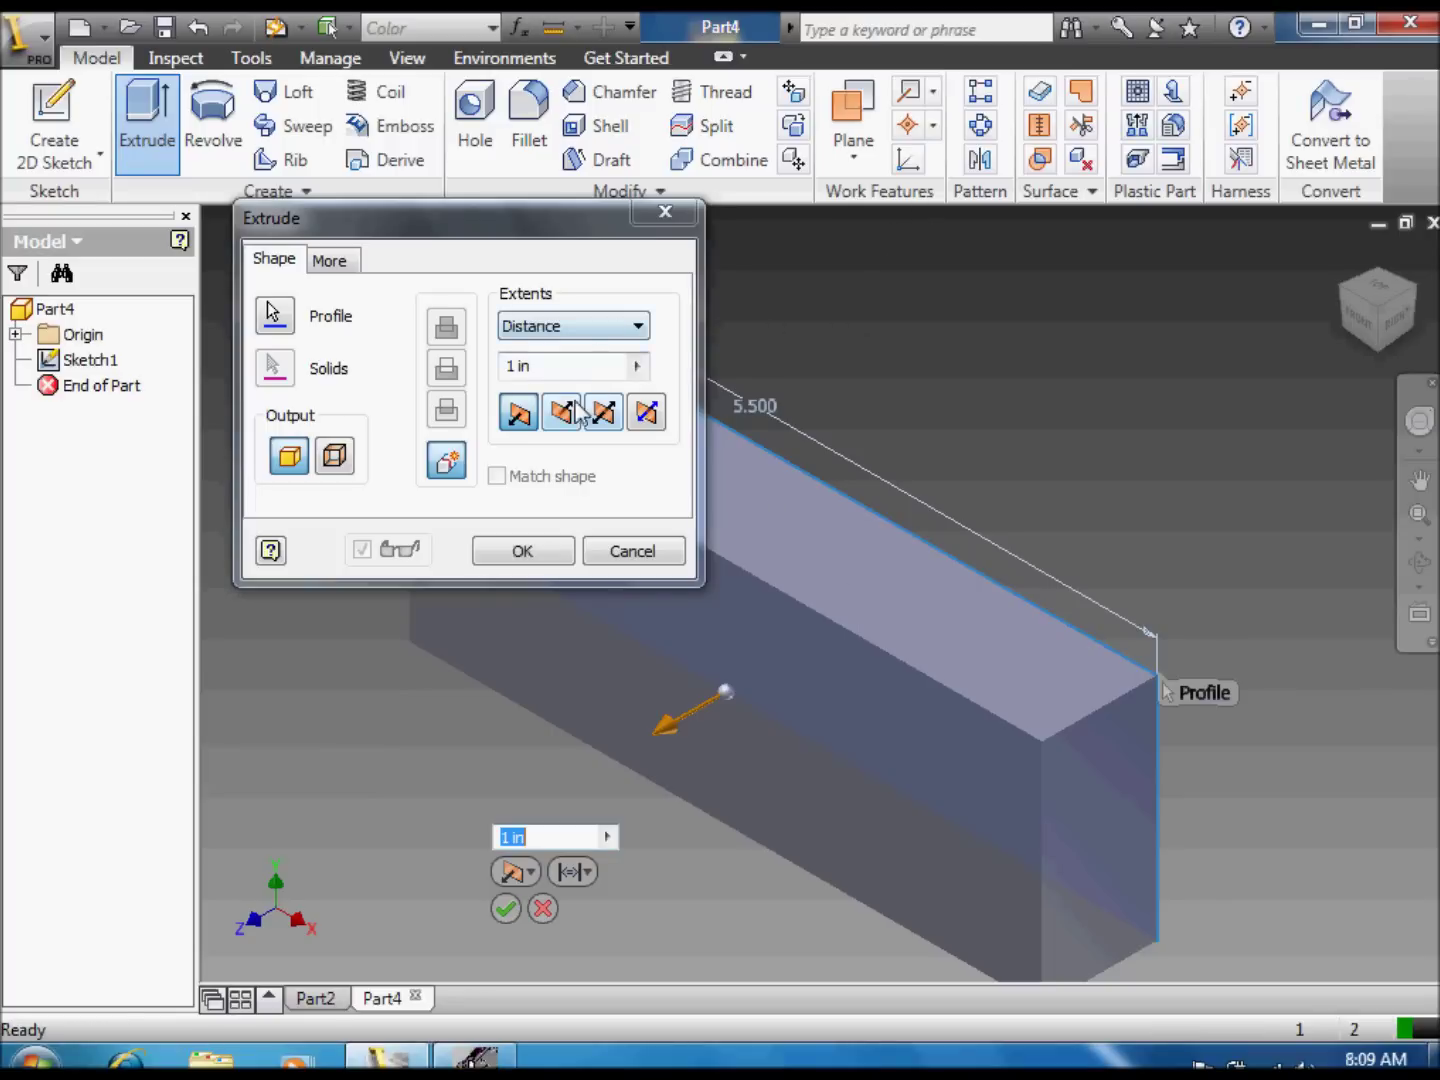
double_click(508, 365)
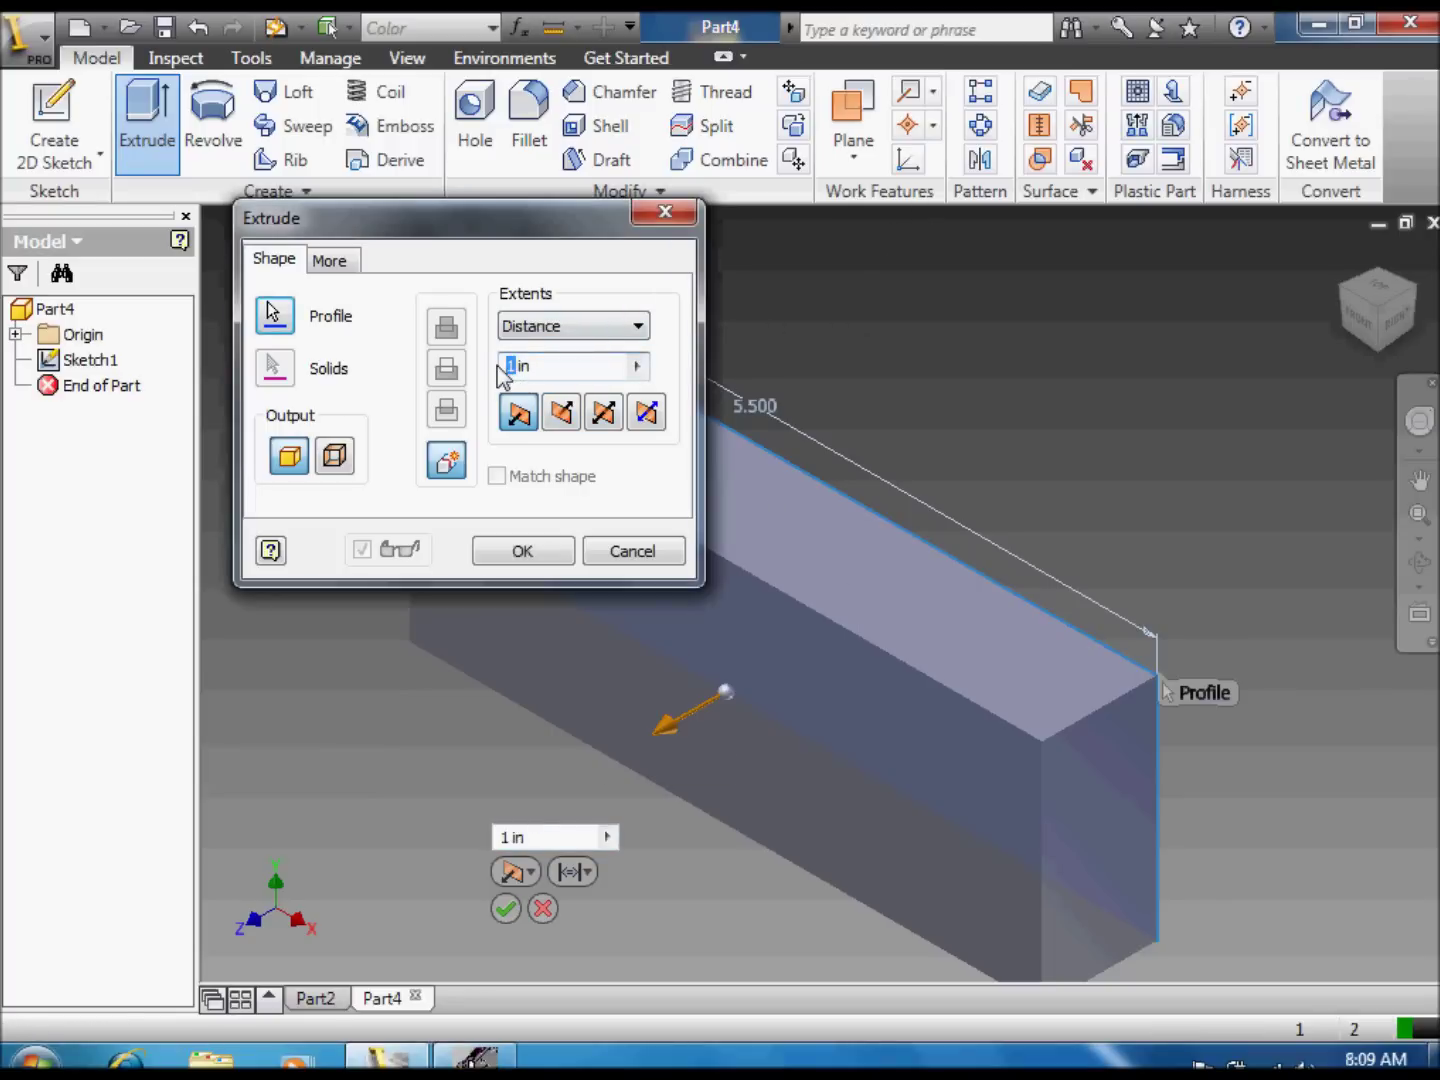
text(0.88)
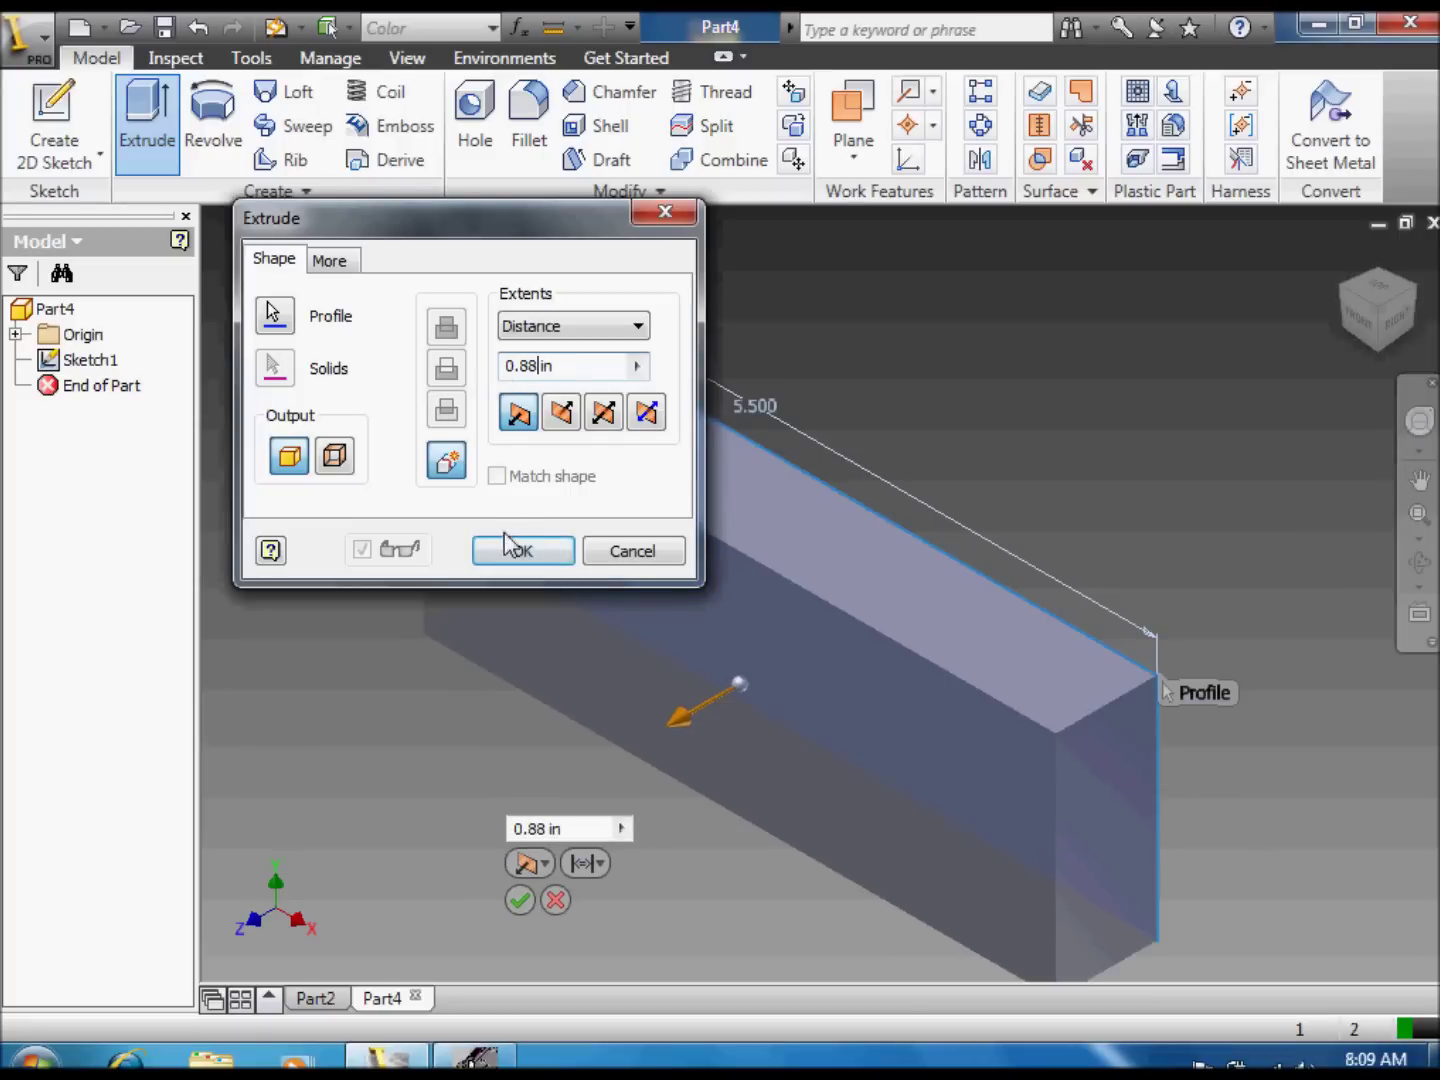
click(515, 550)
Step: Start a new sketch on the block's large 5.5 by 2 in front face and view that face straight on
click(1419, 563)
drag(802, 520, 842, 546)
right_click(505, 450)
click(540, 456)
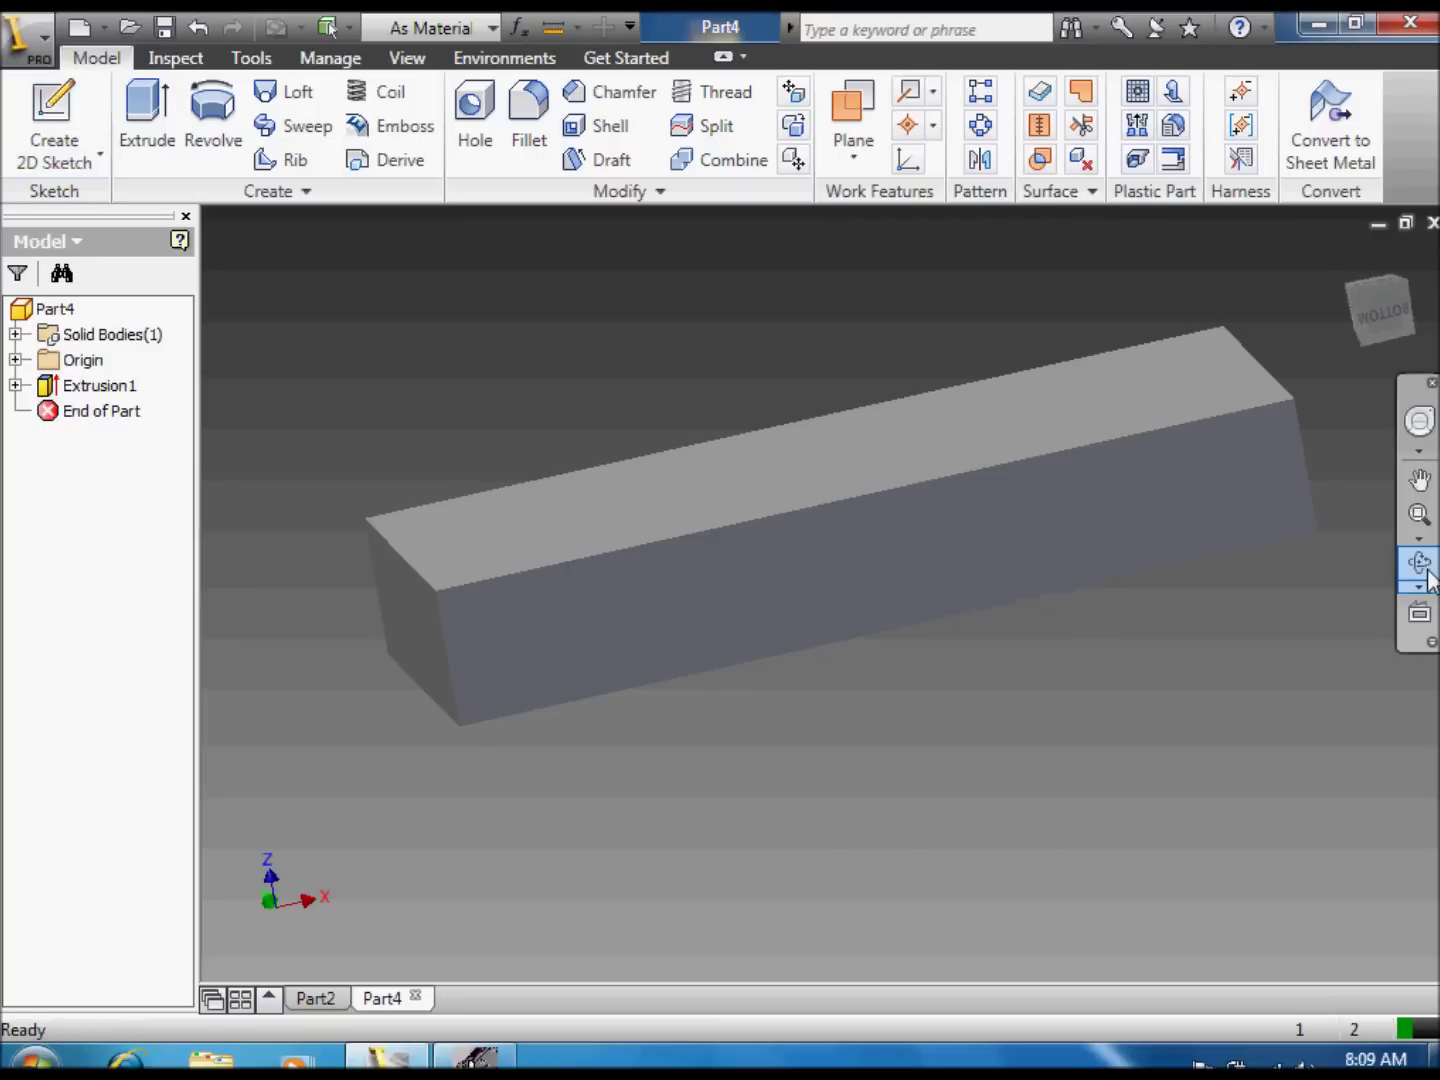
click(62, 131)
click(874, 469)
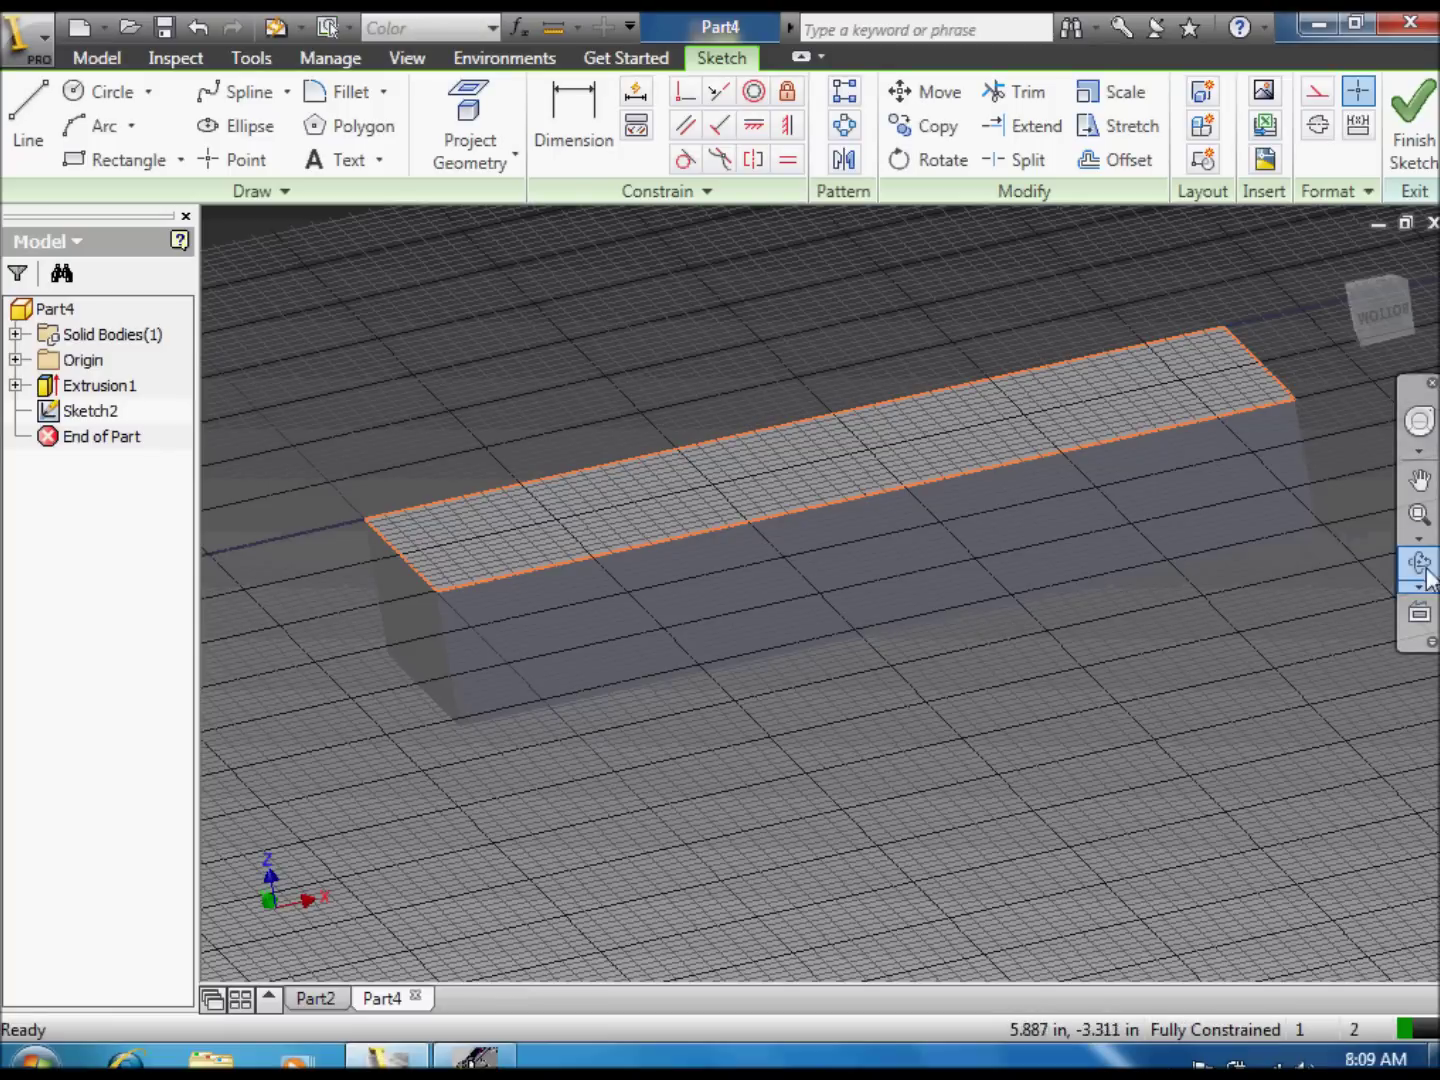
click(1372, 282)
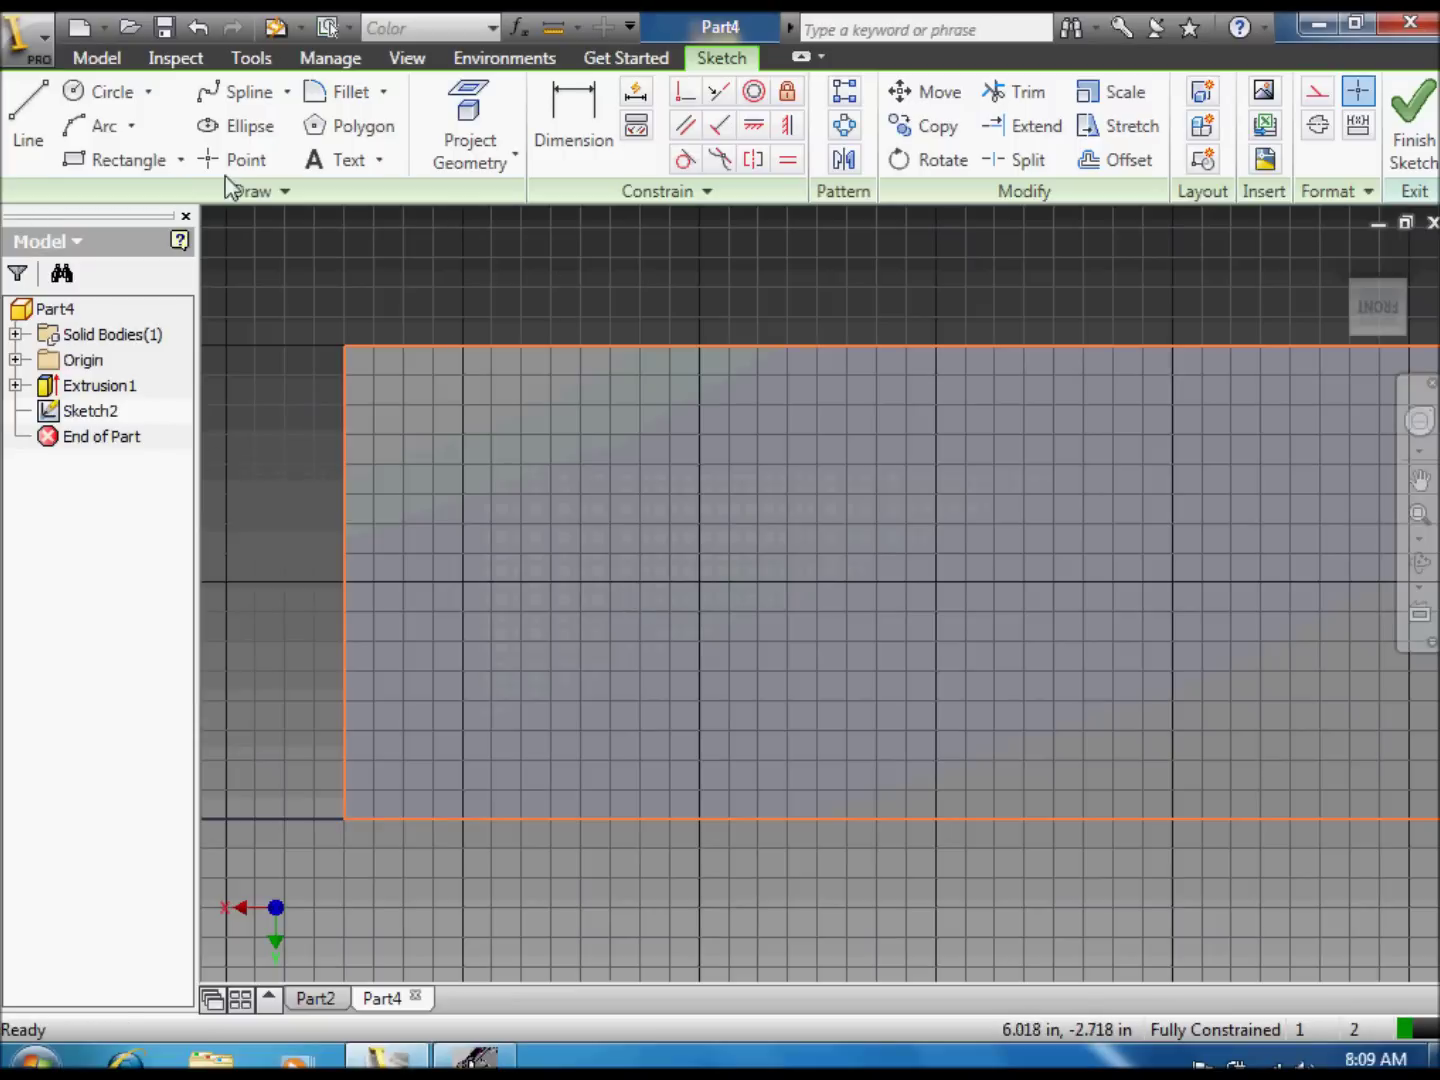
Step: Sketch a rectangle about 1.97 in wide from the front face's corner, spanning its full height at the block's end
click(128, 159)
click(346, 346)
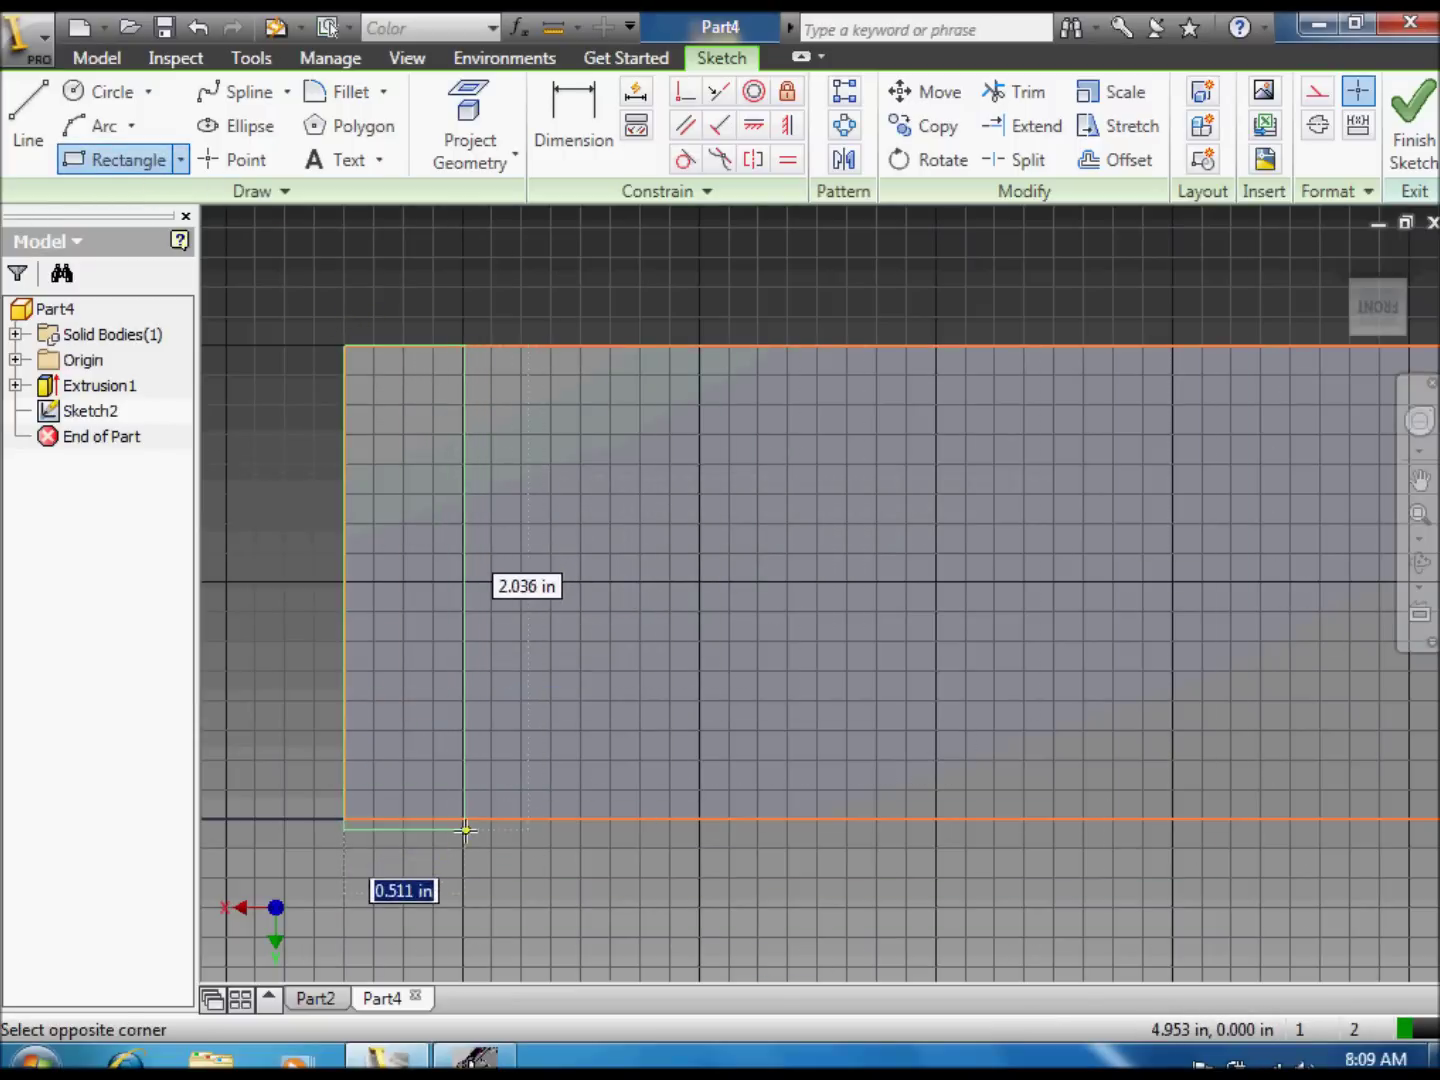
click(810, 820)
right_click(846, 773)
click(852, 776)
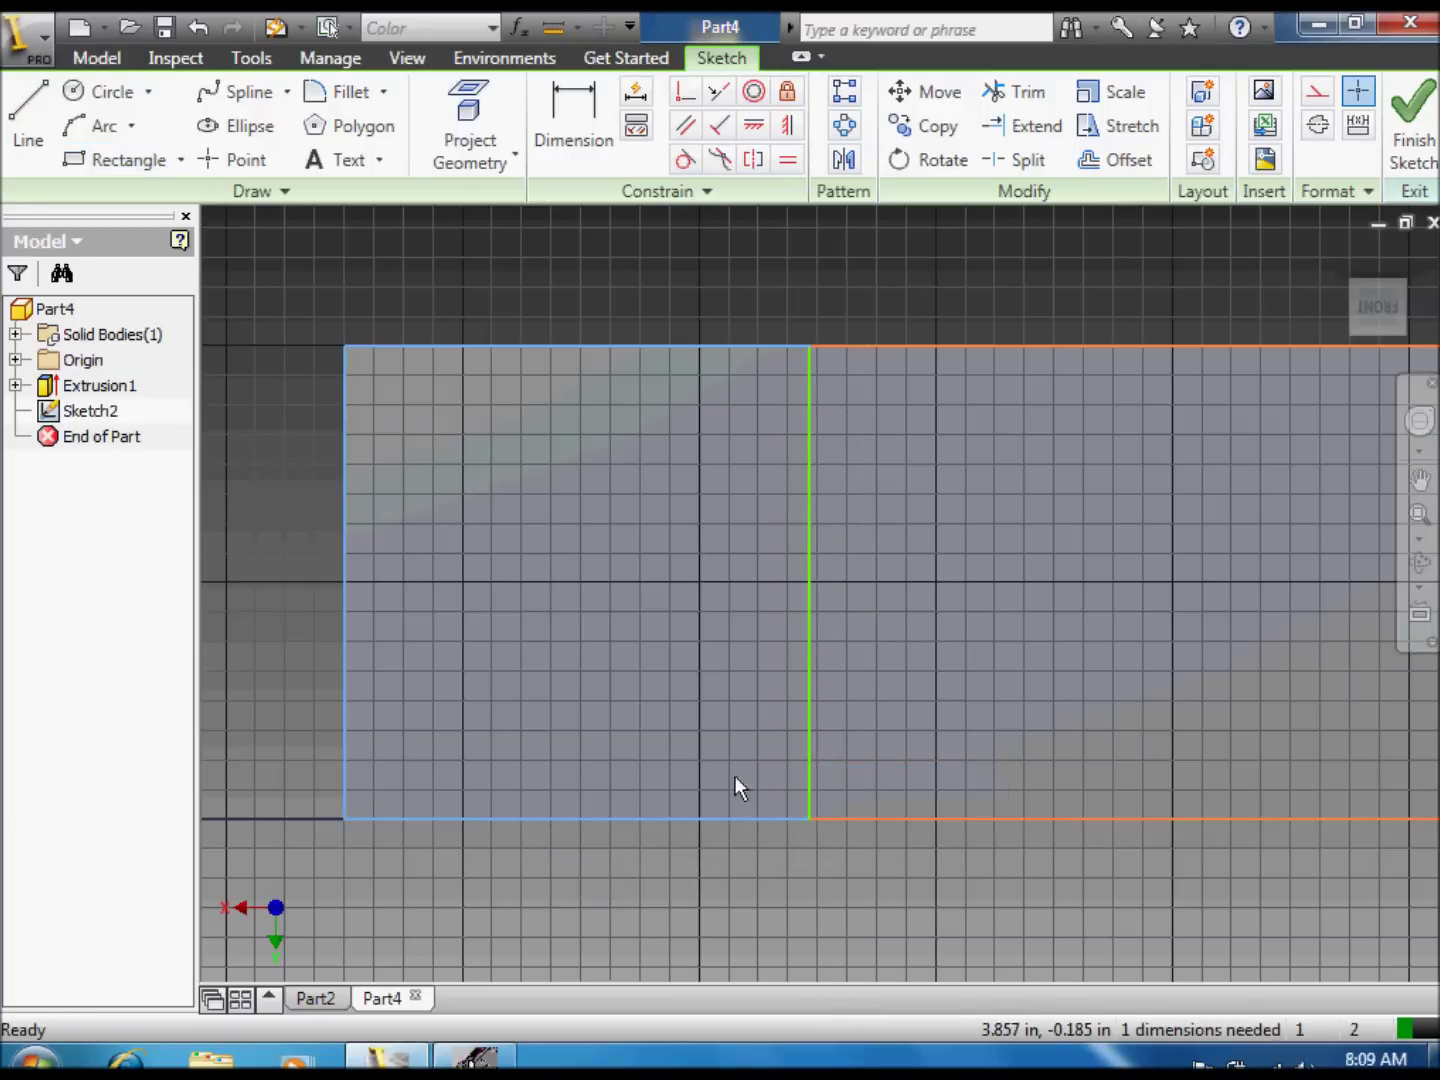
Step: Dimension the new rectangle's horizontal edge and set its width to 1.75 in
key(d)
click(607, 817)
click(574, 867)
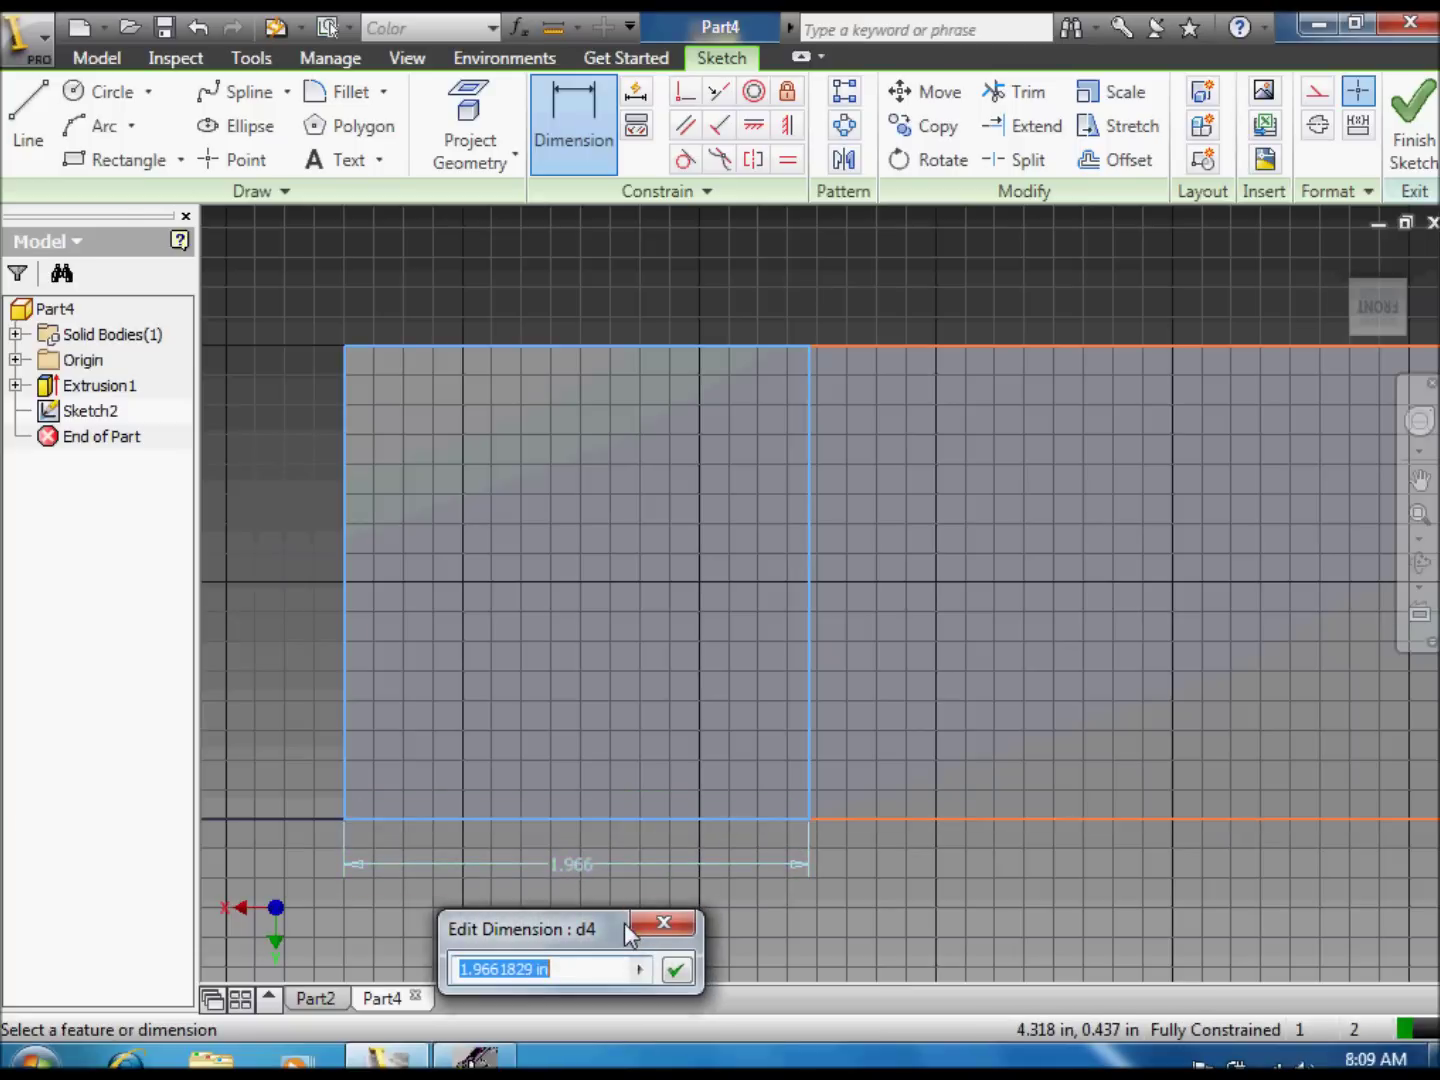
text(1.75)
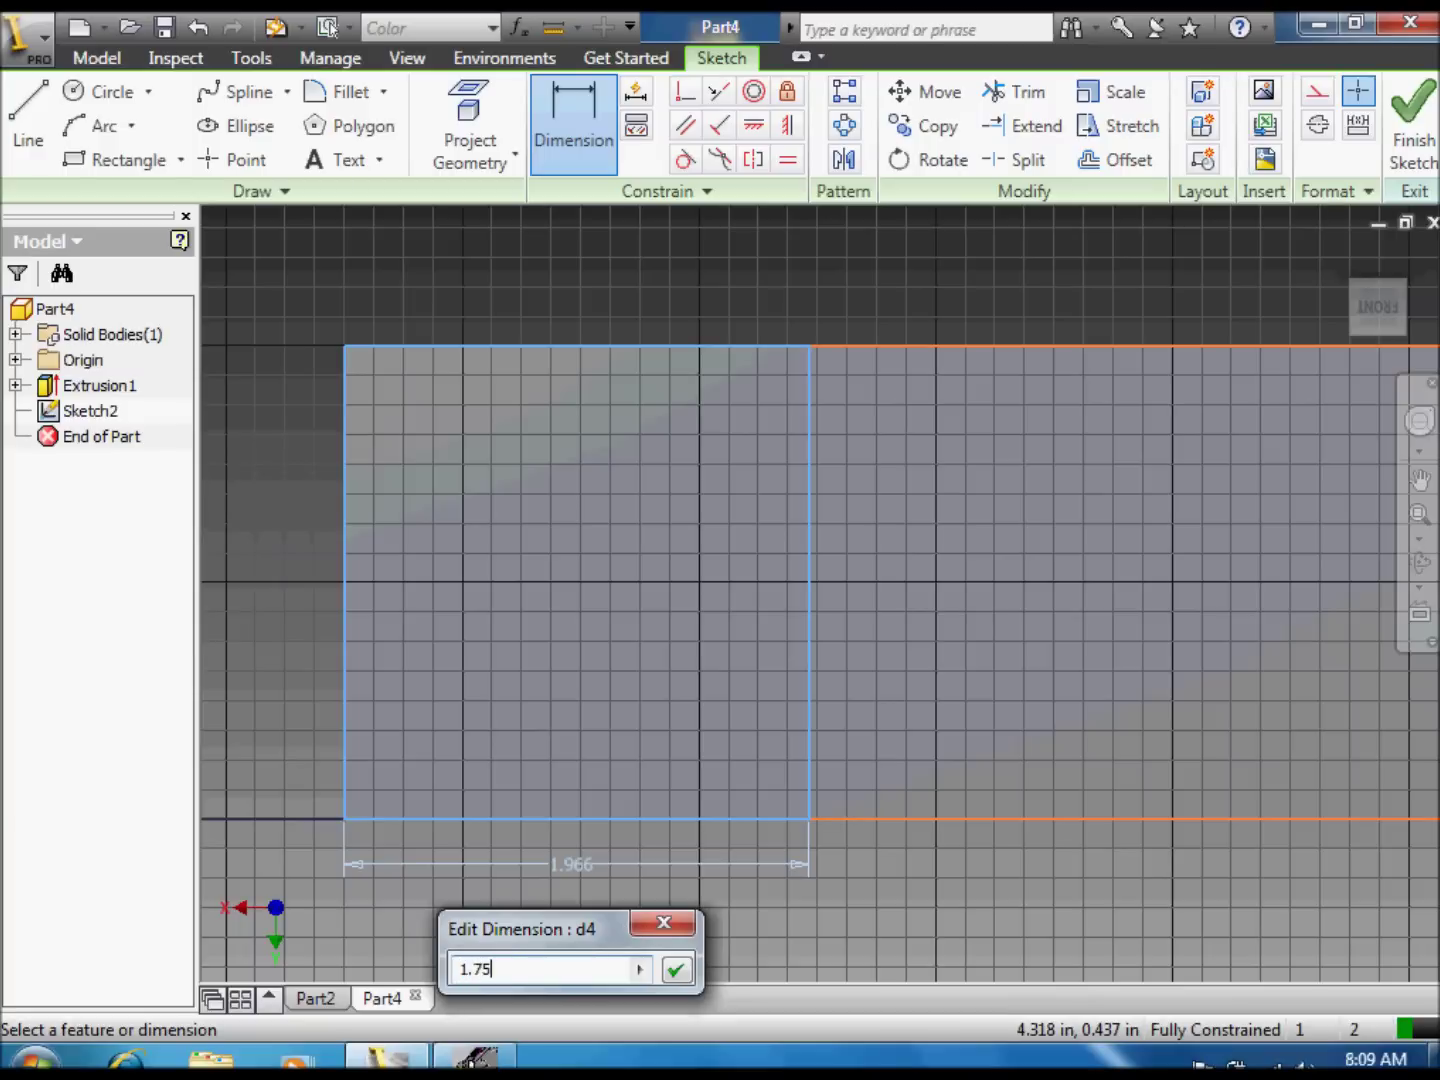
key(Return)
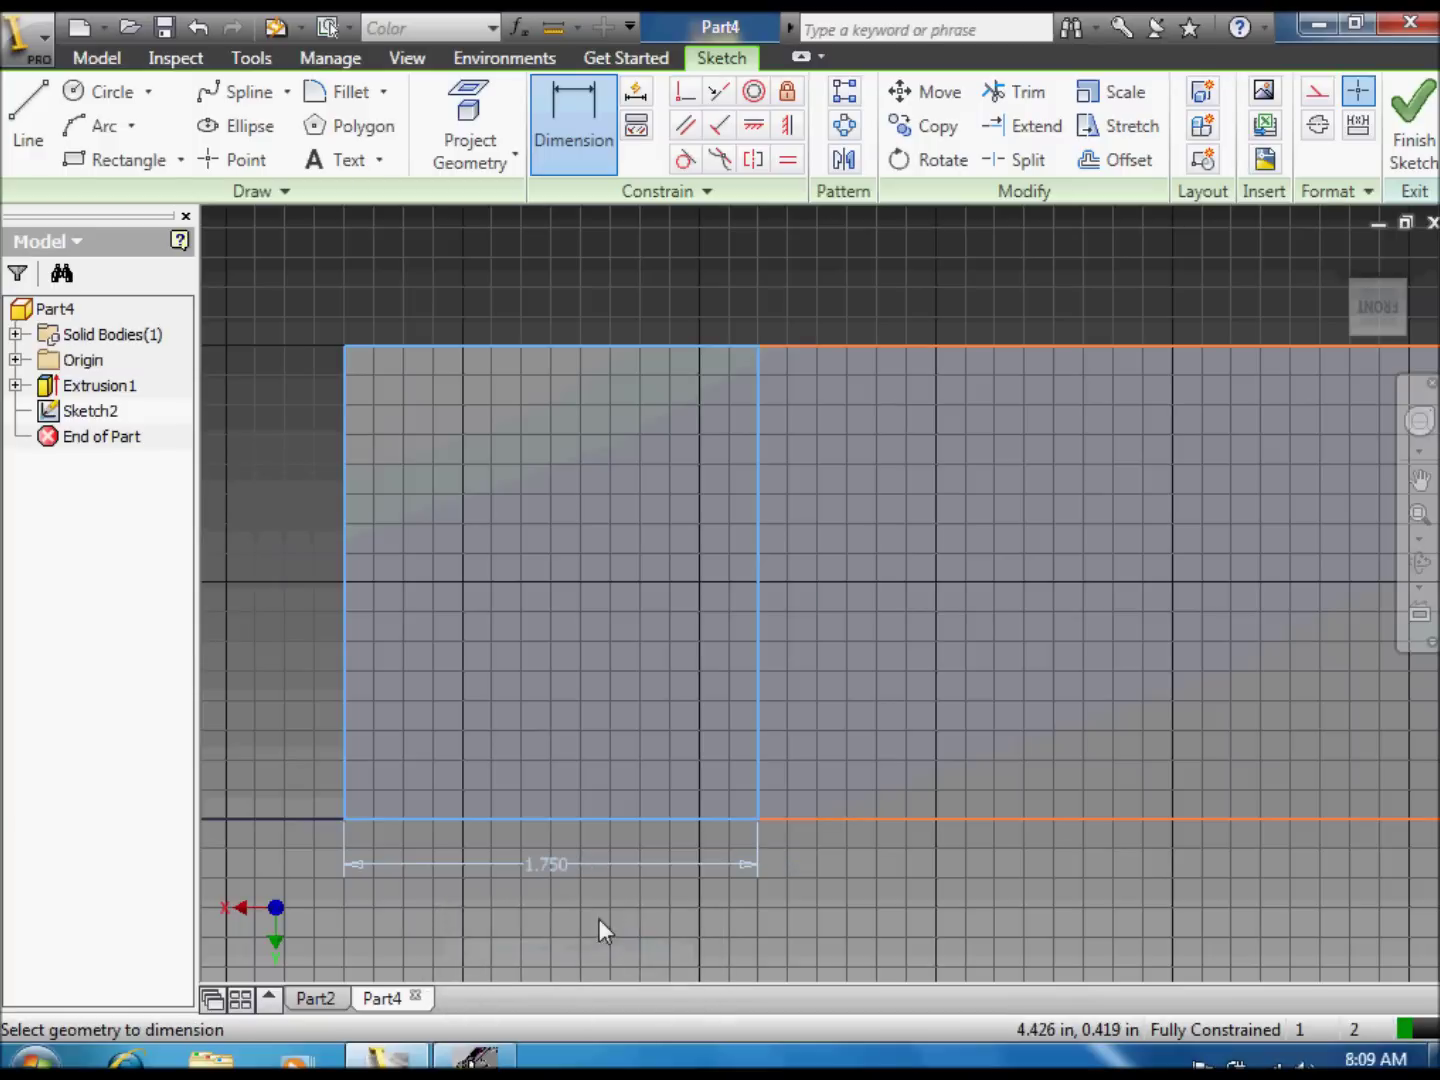
Step: Finish the sketch and extrude the 1.75 in wide rectangle outward 0.87 in, joined to the block
click(1430, 82)
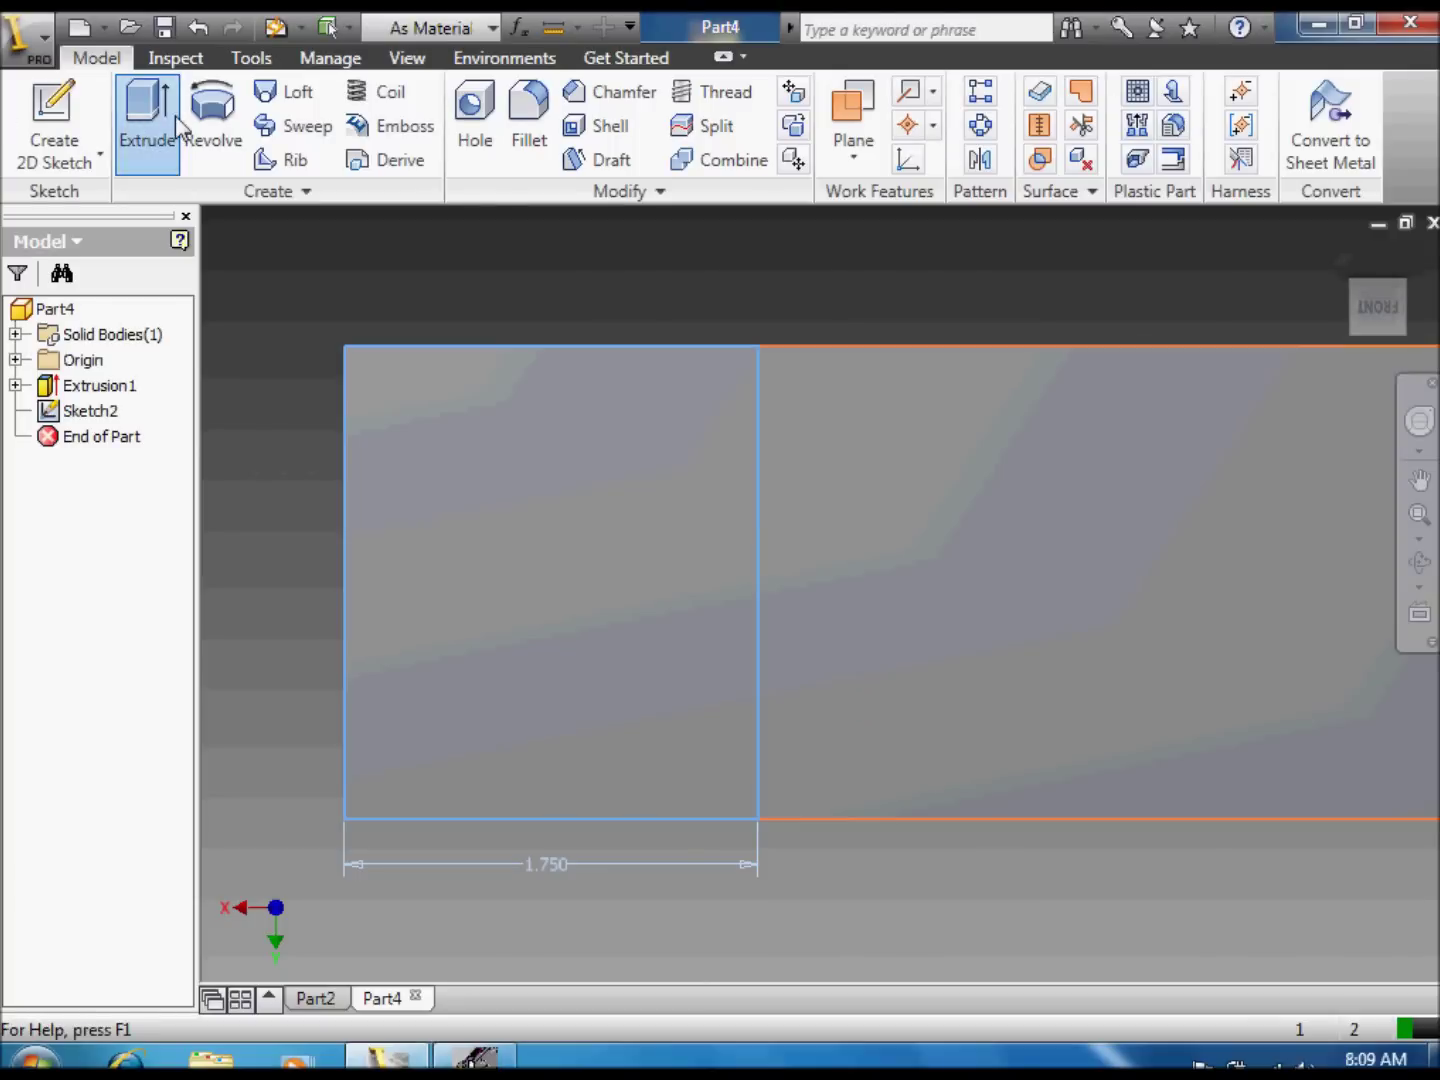
click(179, 128)
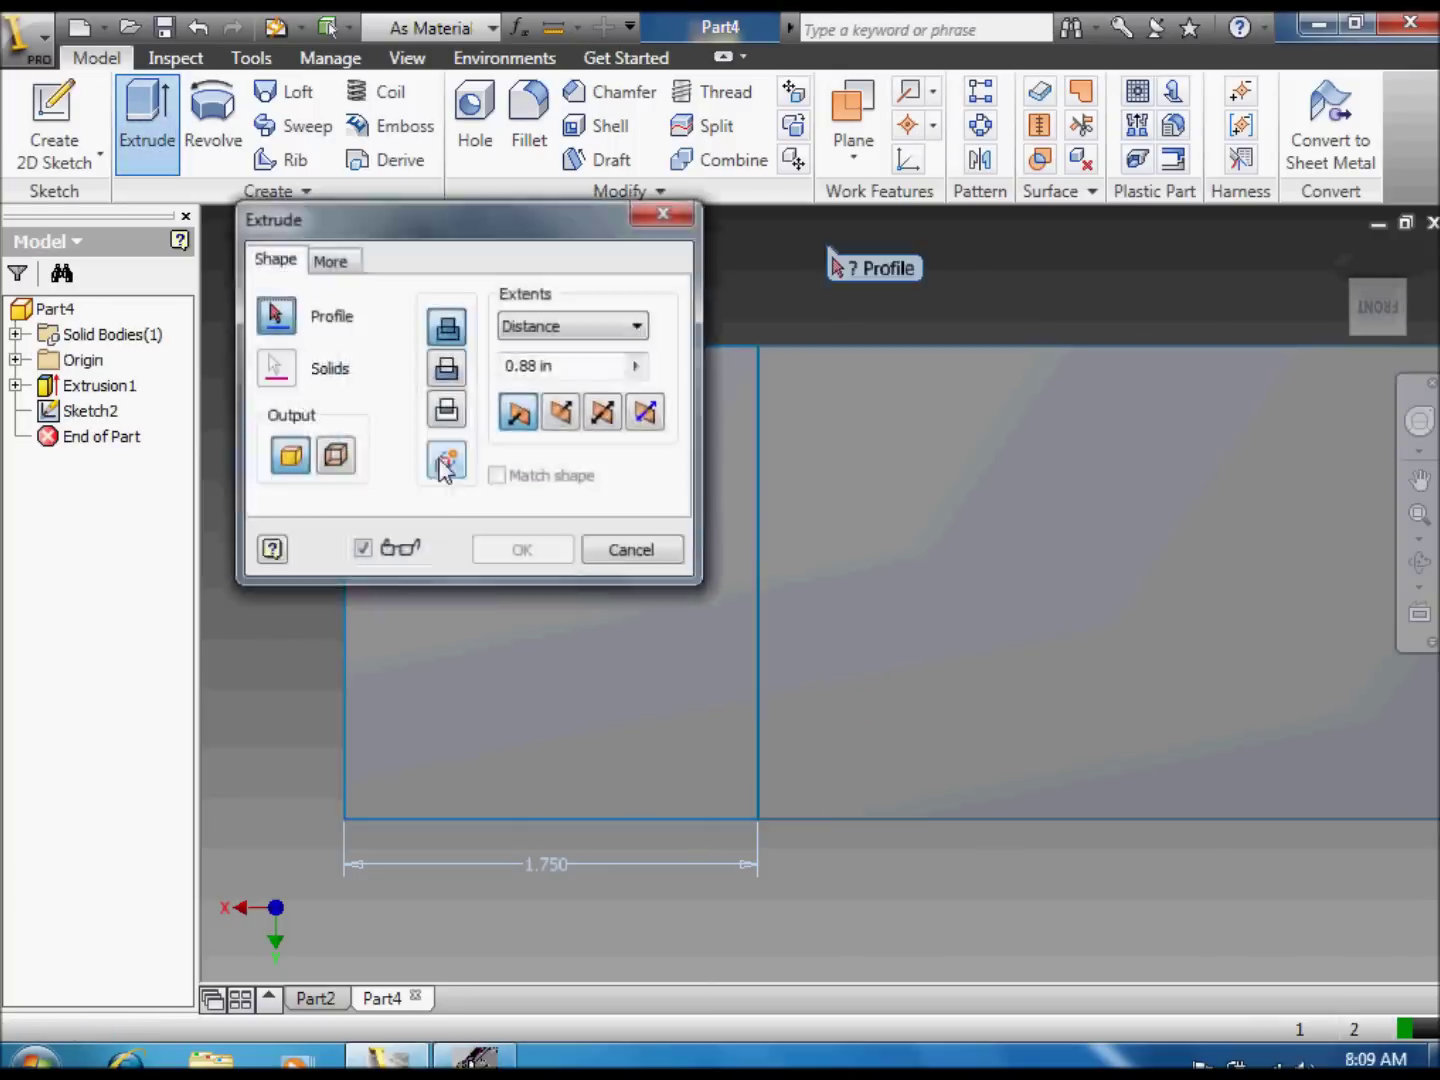
click(651, 734)
click(1121, 581)
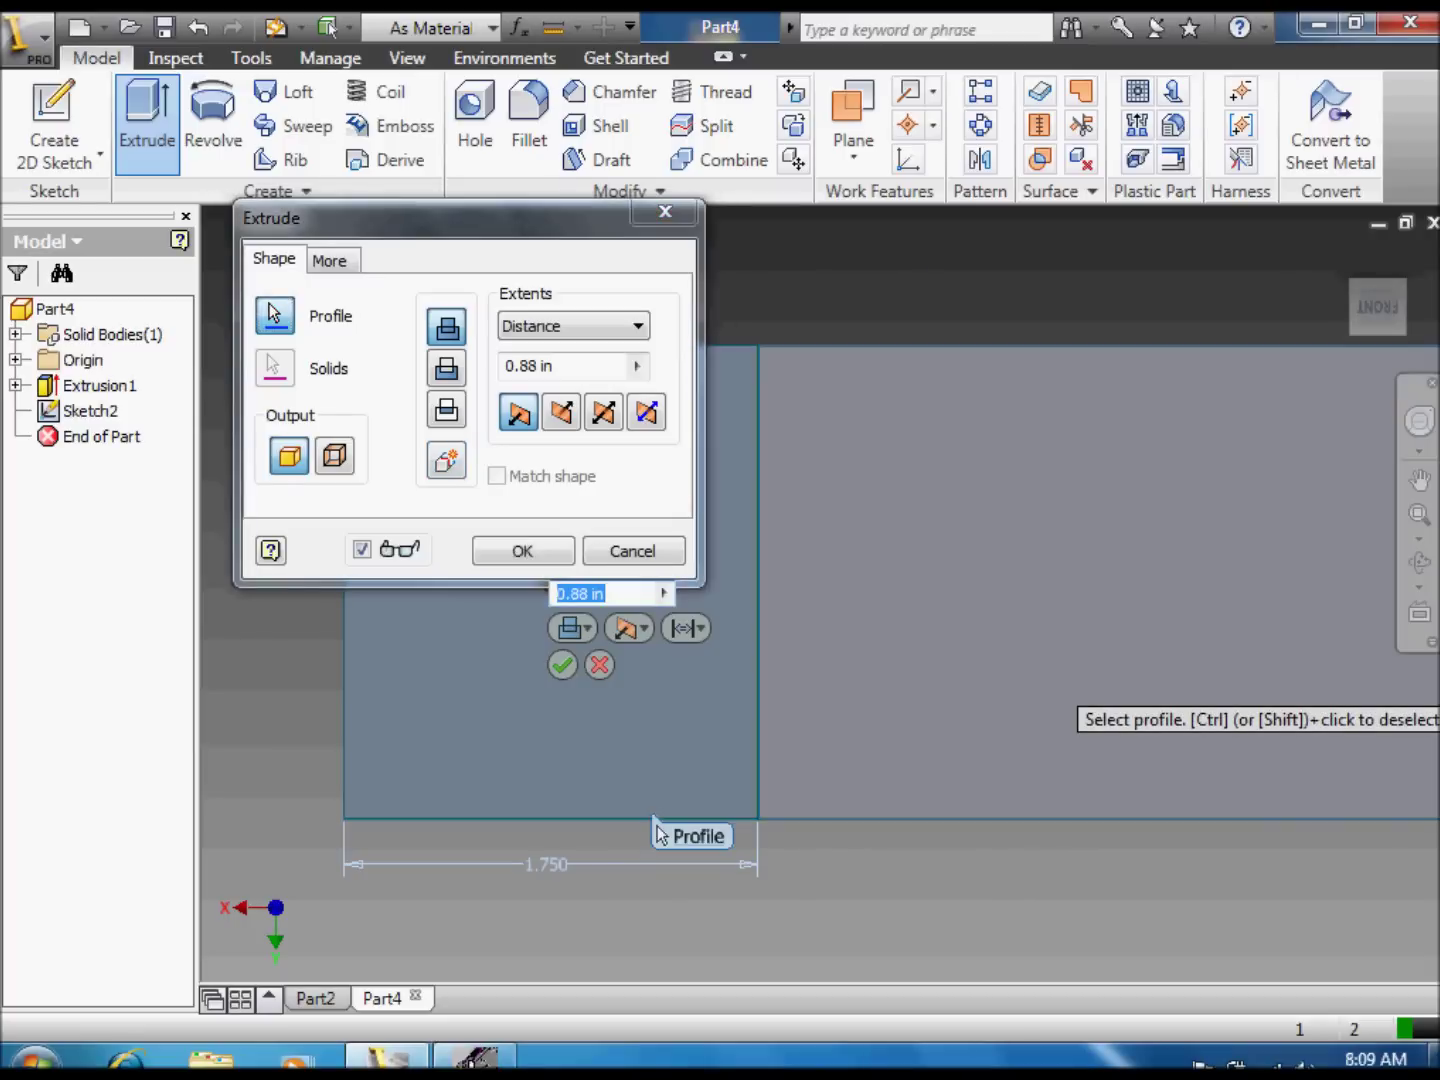
click(1420, 563)
drag(660, 600, 668, 356)
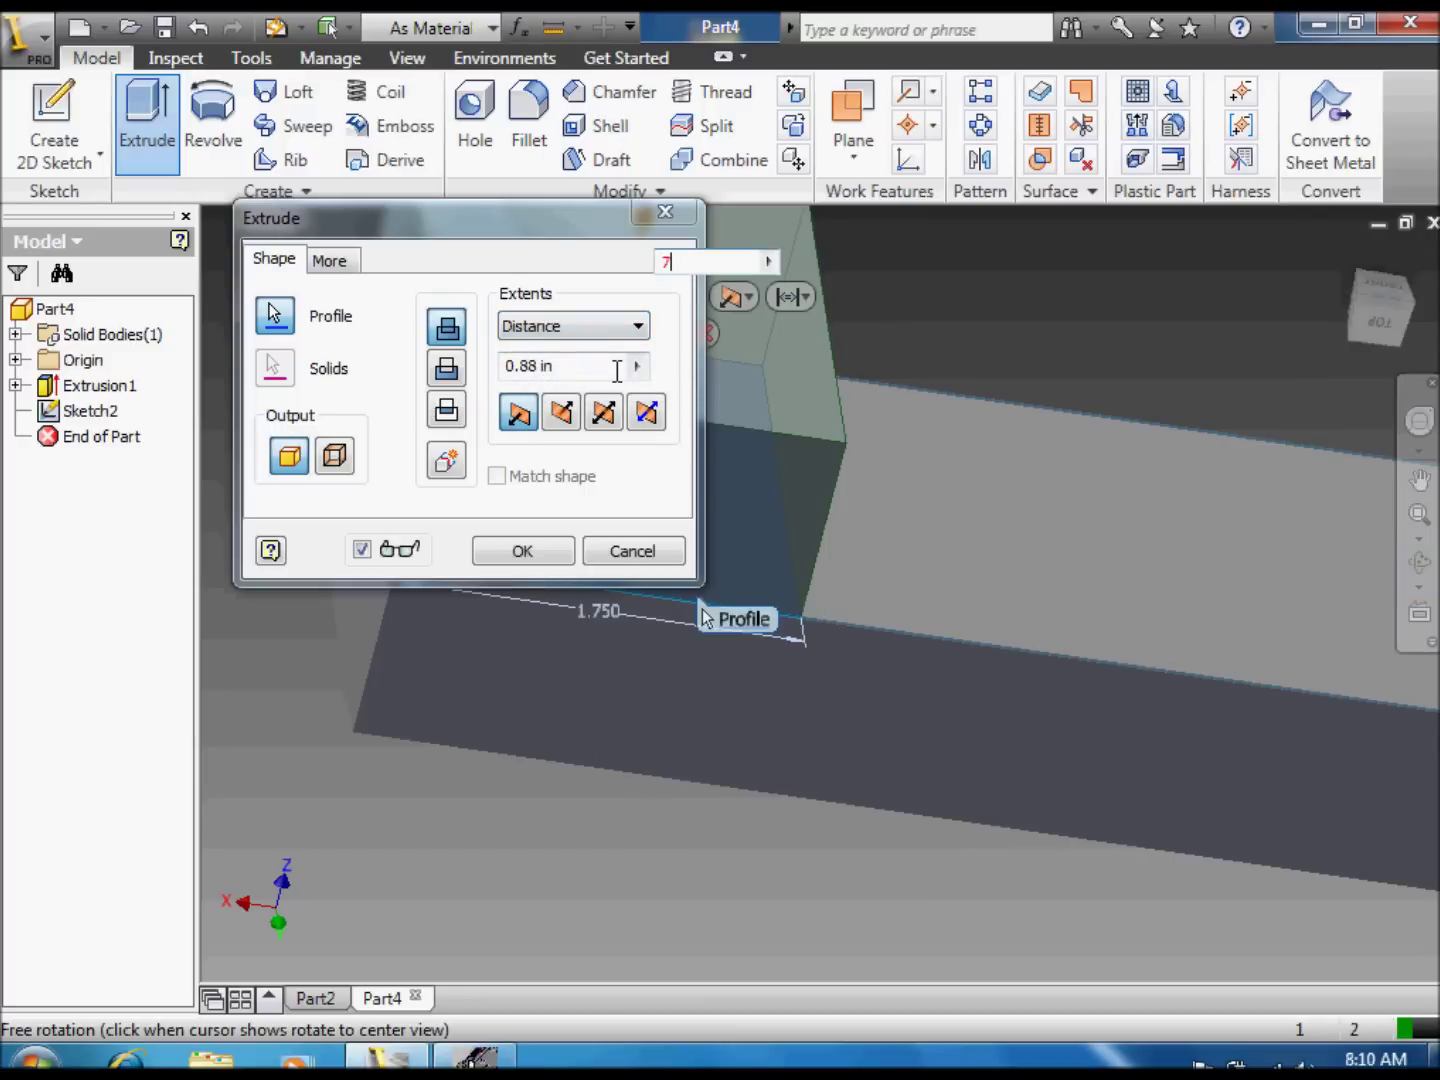
text(7)
key(BackSpace)
text(0.87)
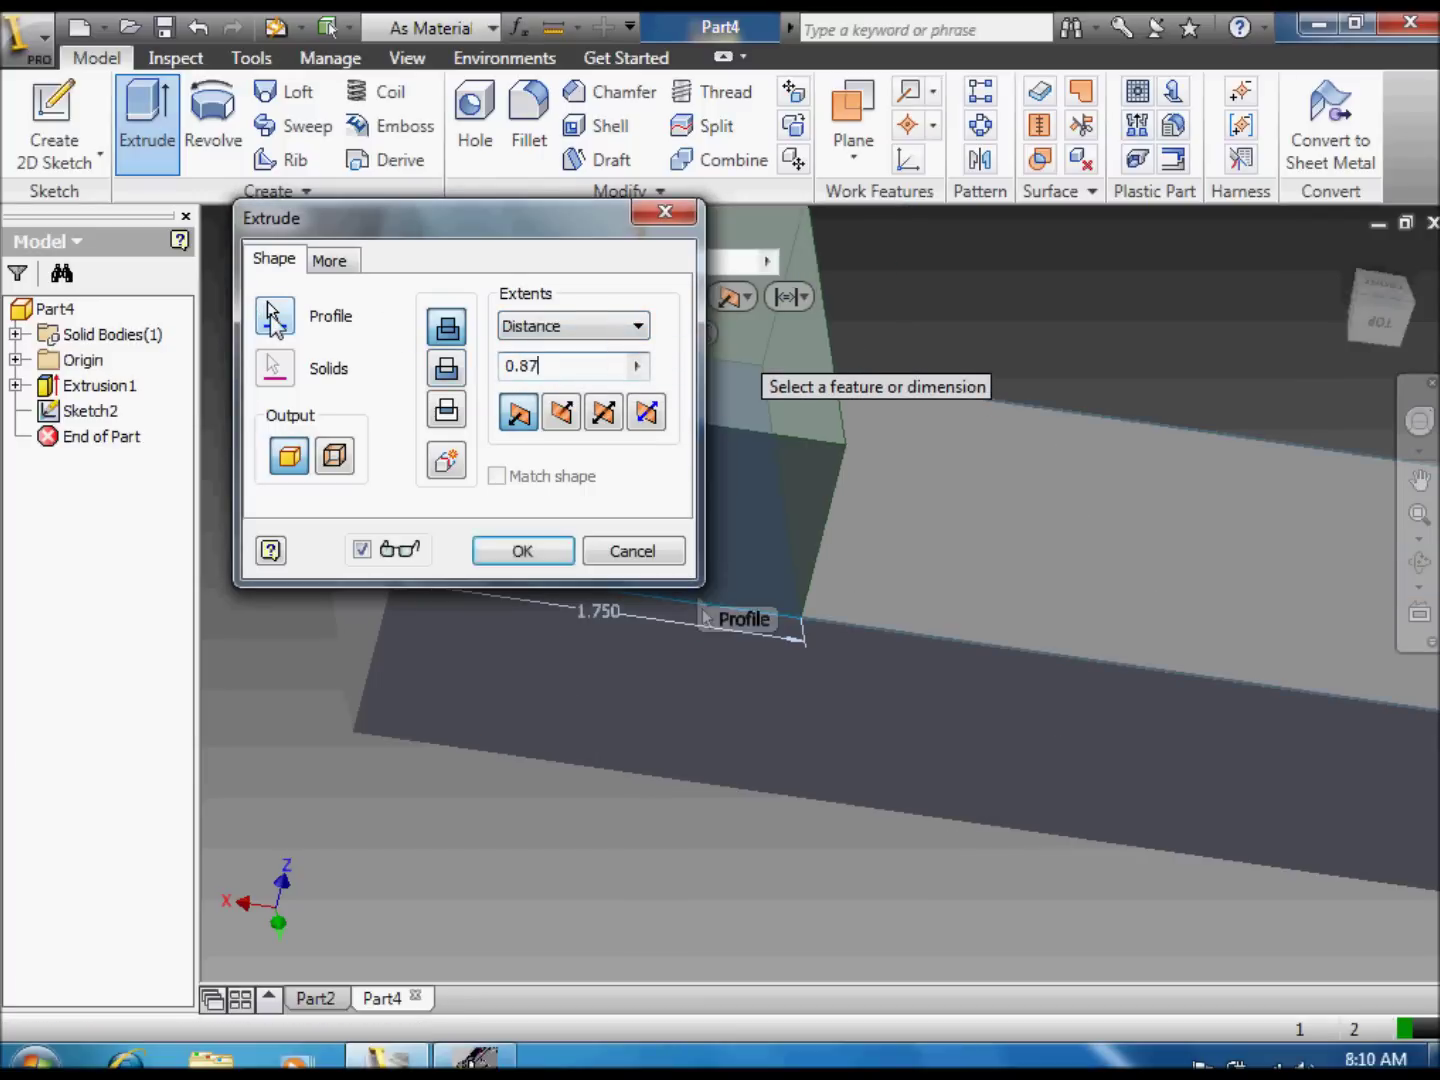
click(514, 552)
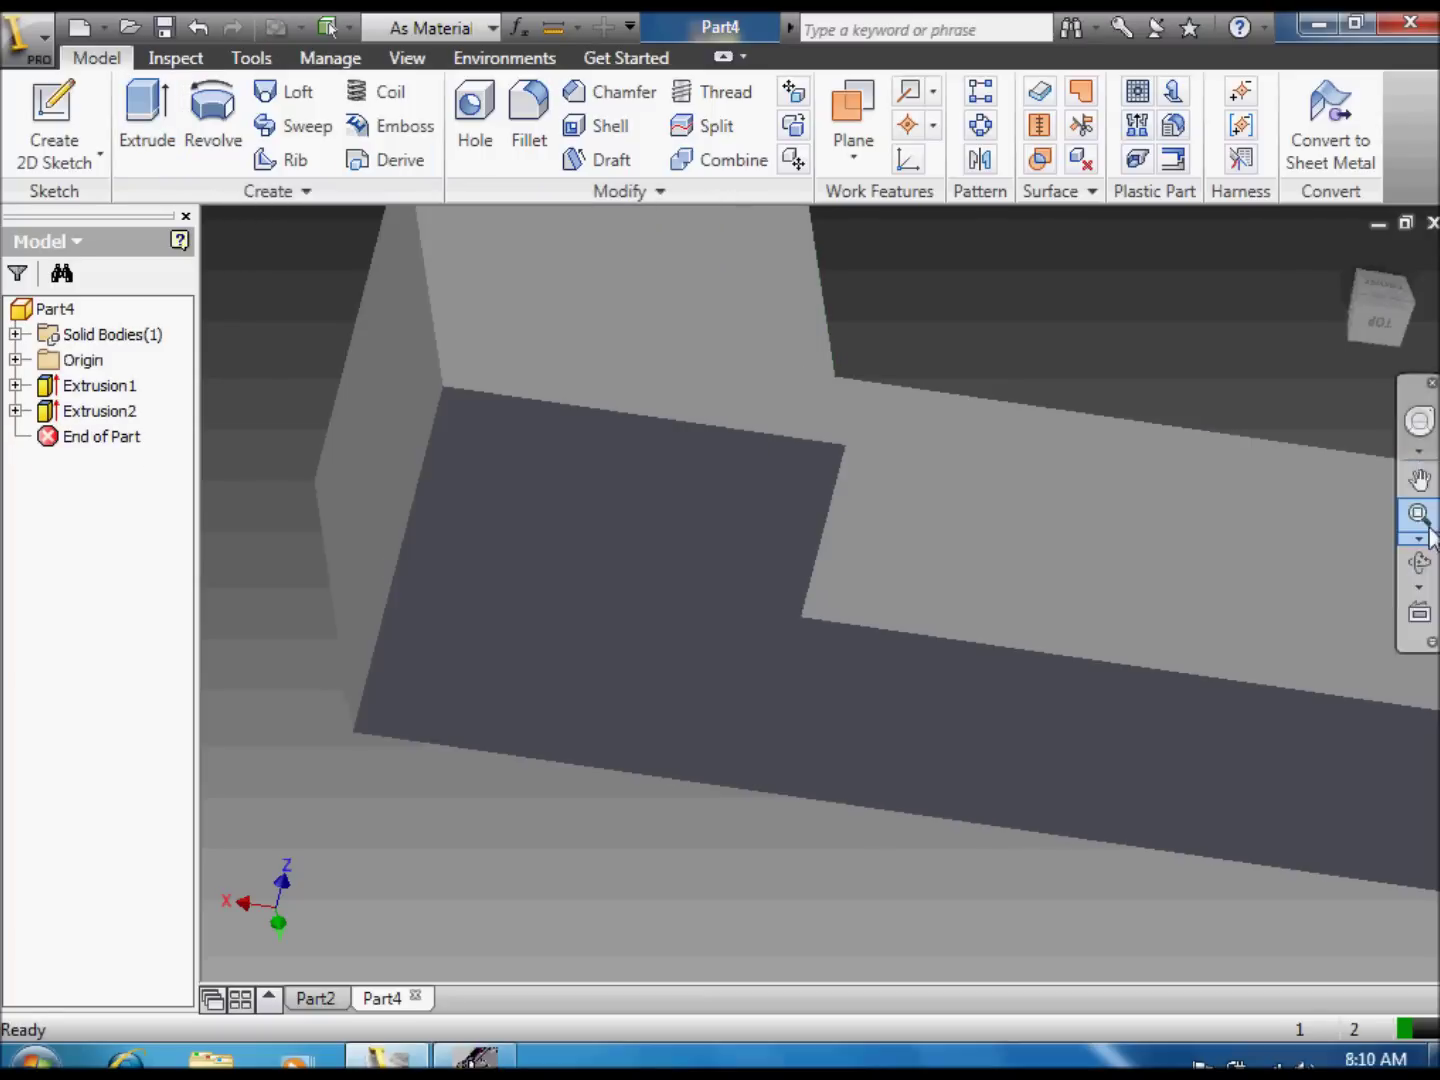
Step: Start a new sketch on the end face of the raised portion and view that face straight on
click(1419, 562)
drag(721, 622, 406, 485)
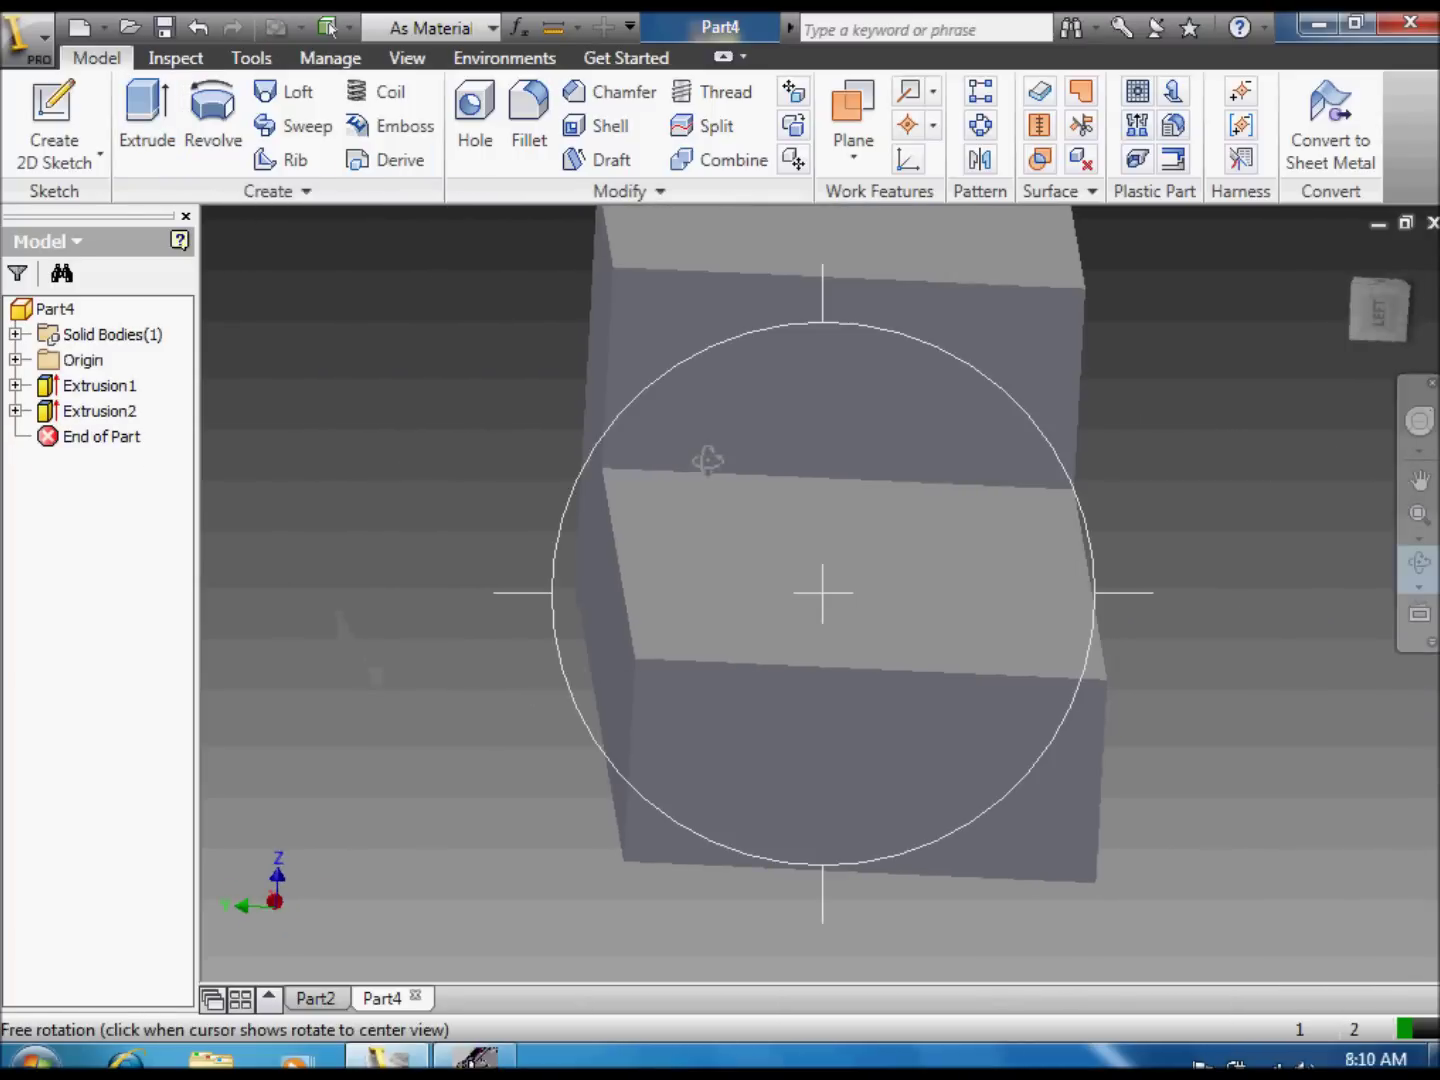
drag(706, 460, 460, 461)
drag(826, 474, 730, 677)
scroll(789, 510, up, 3)
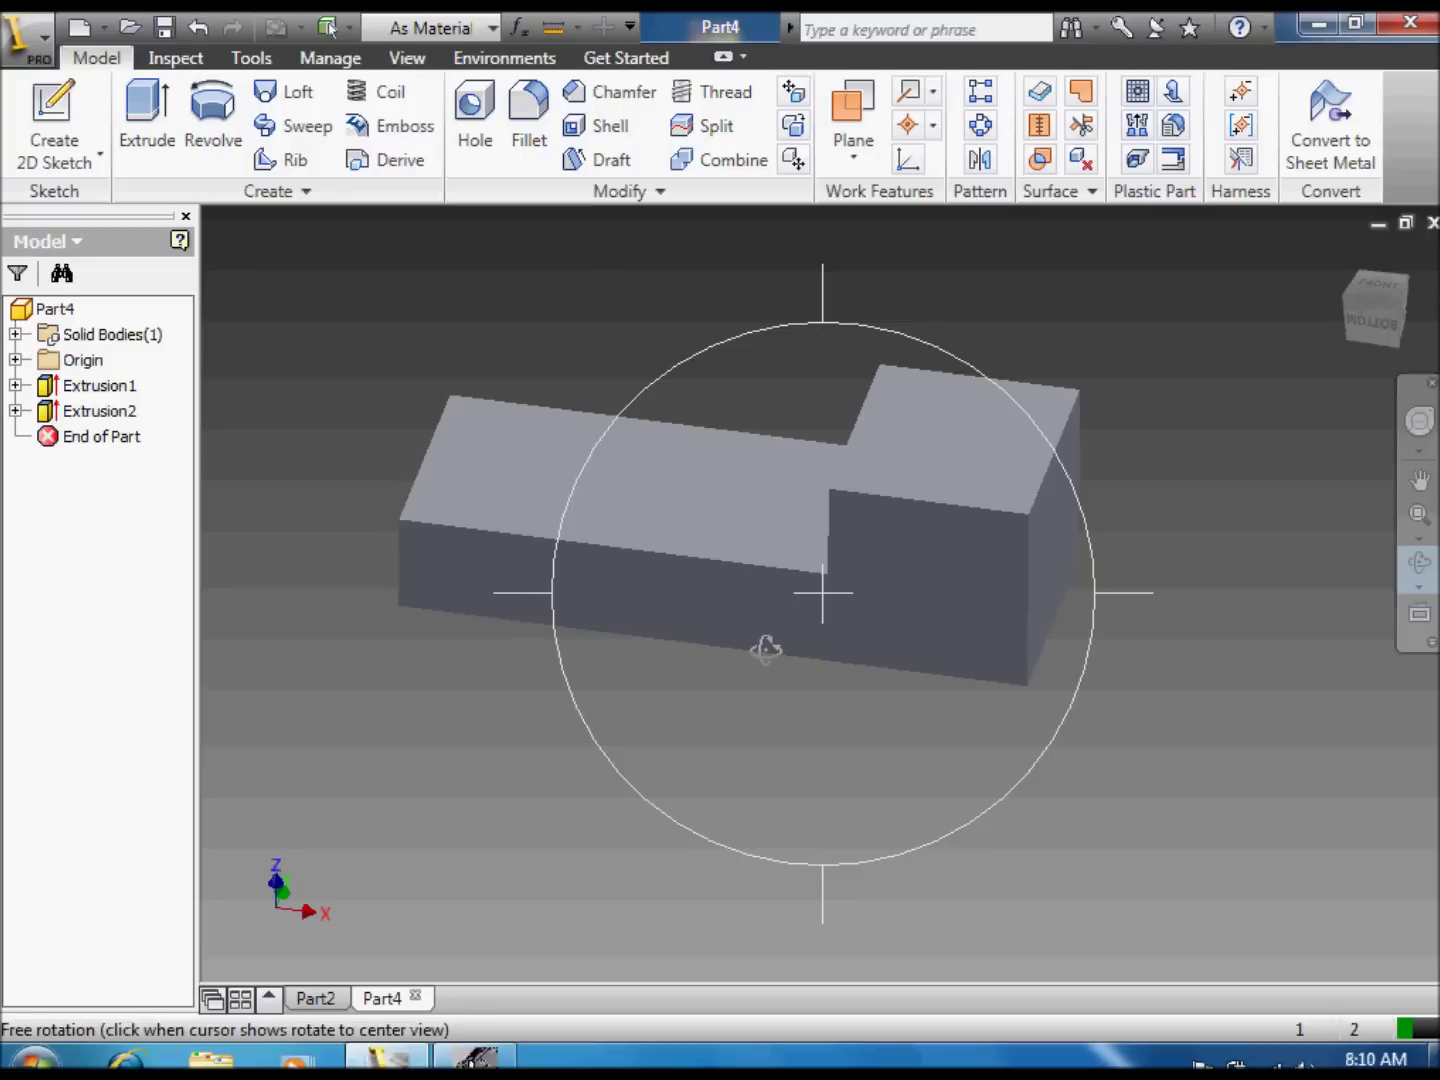
drag(935, 601, 616, 545)
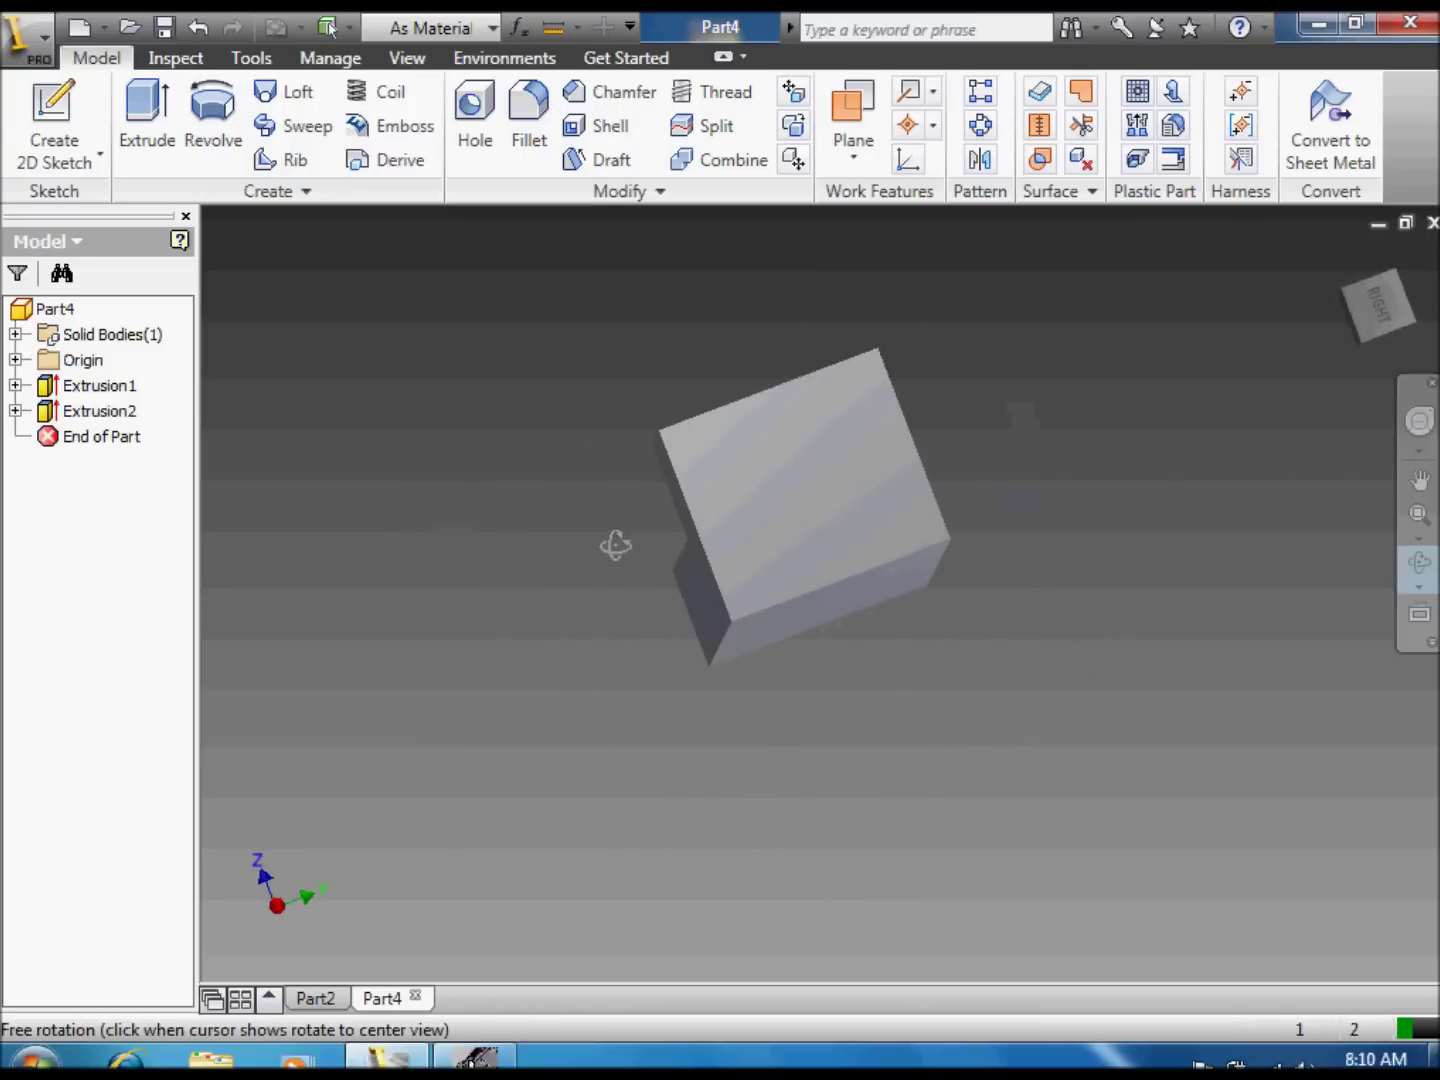
click(55, 110)
click(852, 481)
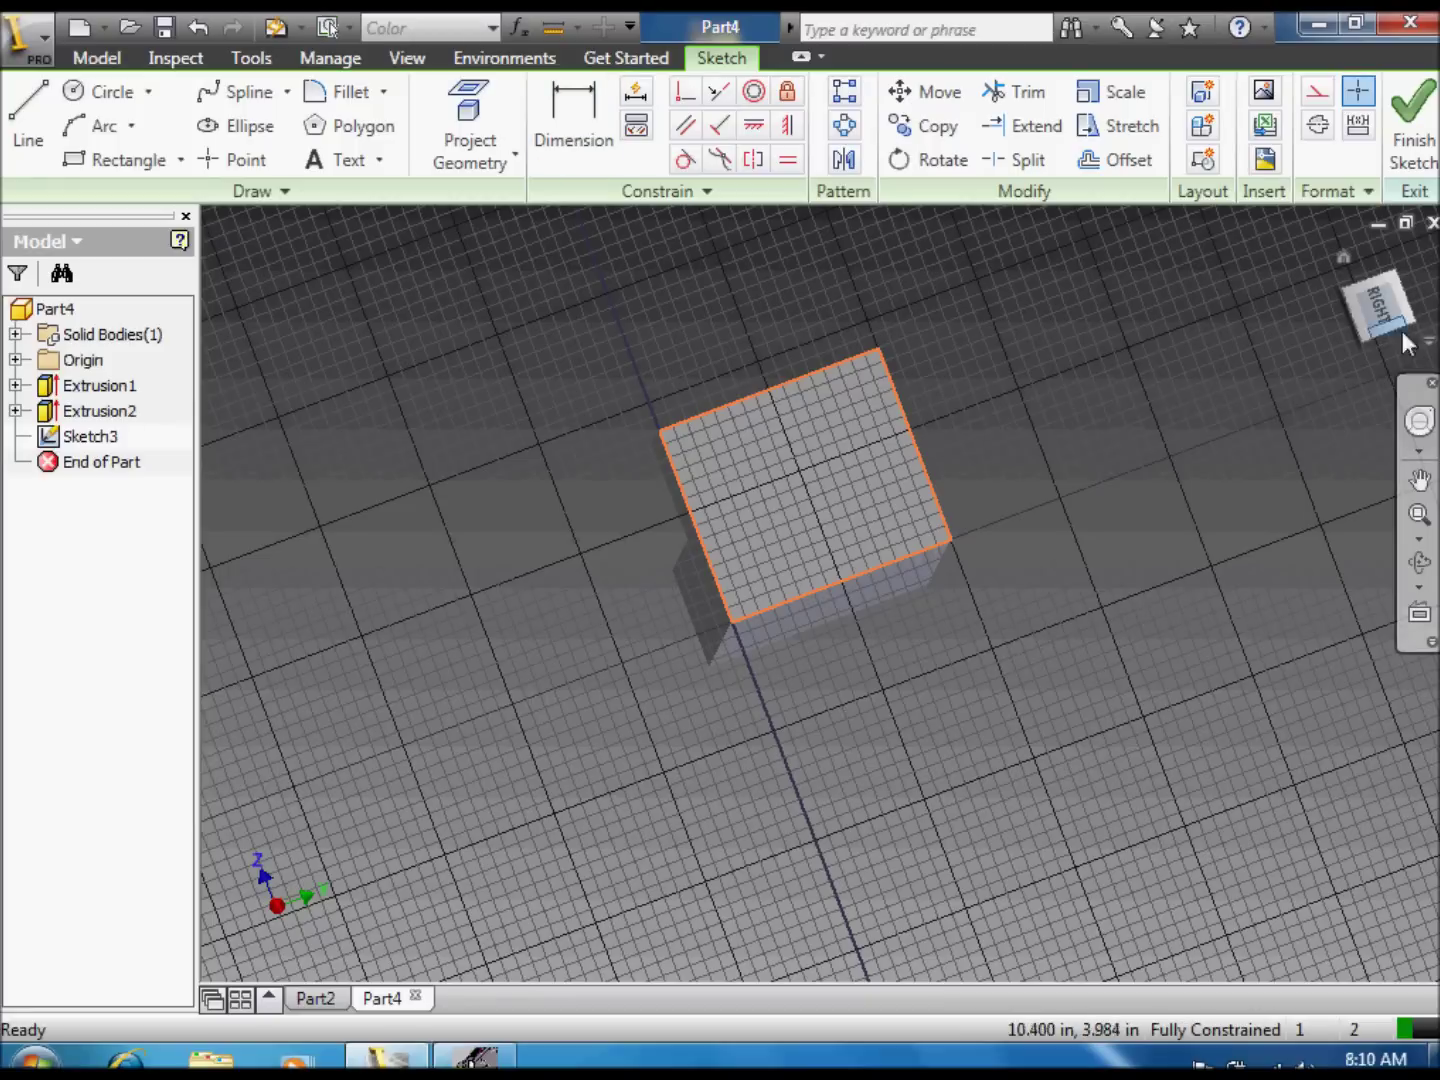
click(1379, 308)
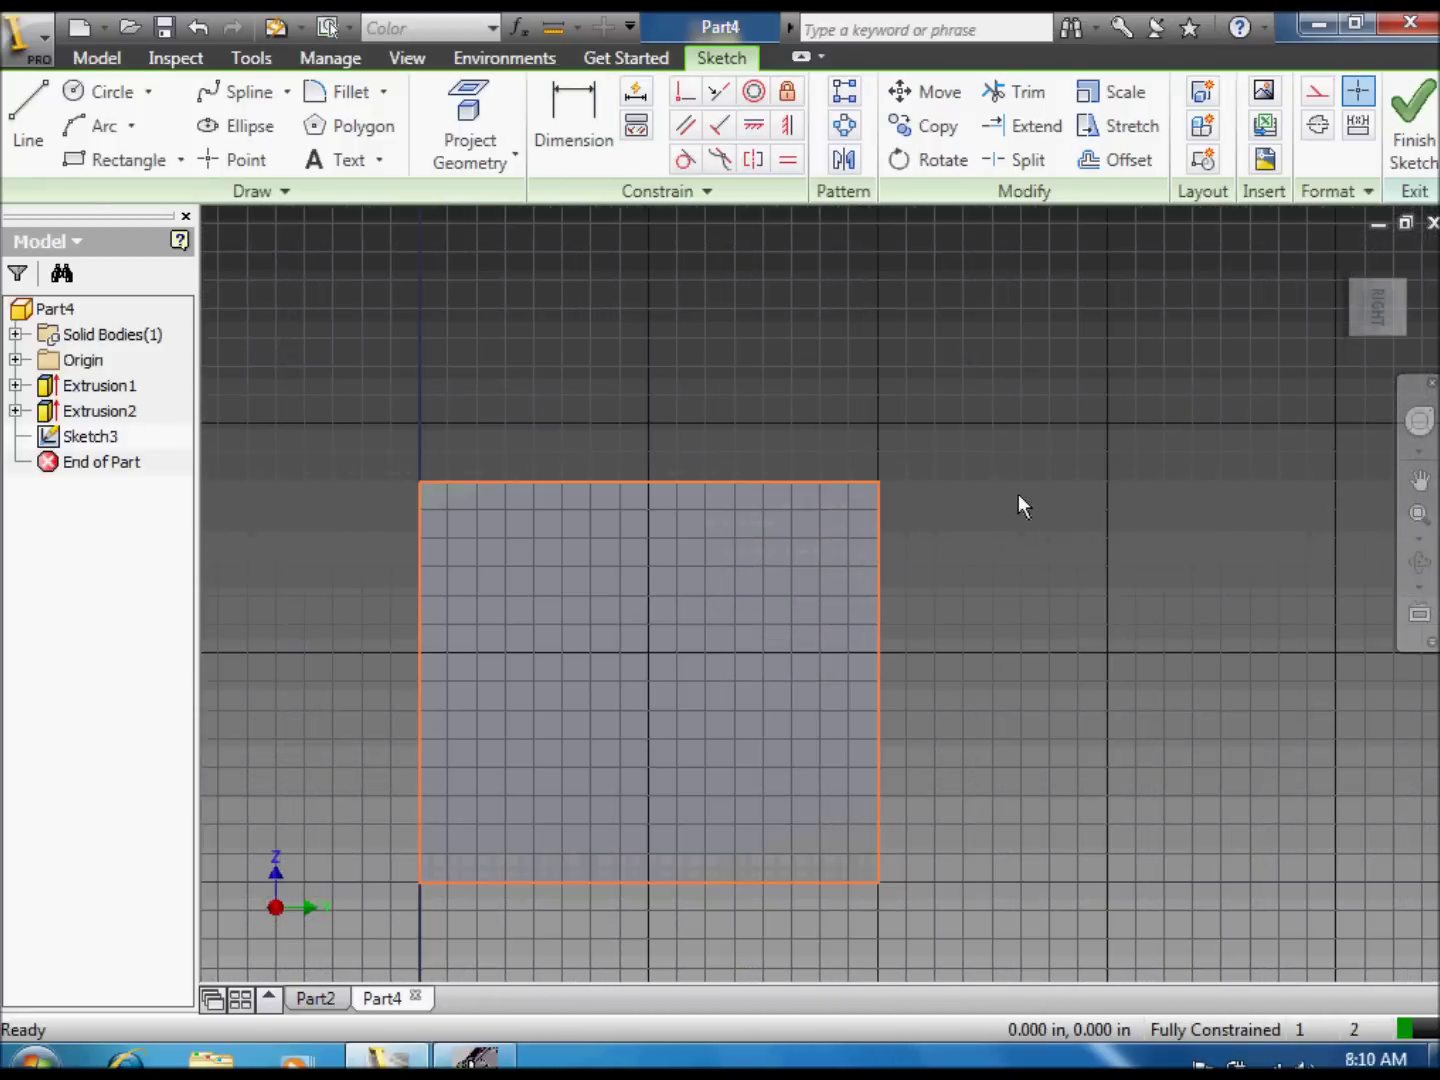
Step: Place a sketch point at mid-width of the end face, about 0.45 in above its bottom edge
click(1424, 482)
drag(863, 578, 908, 546)
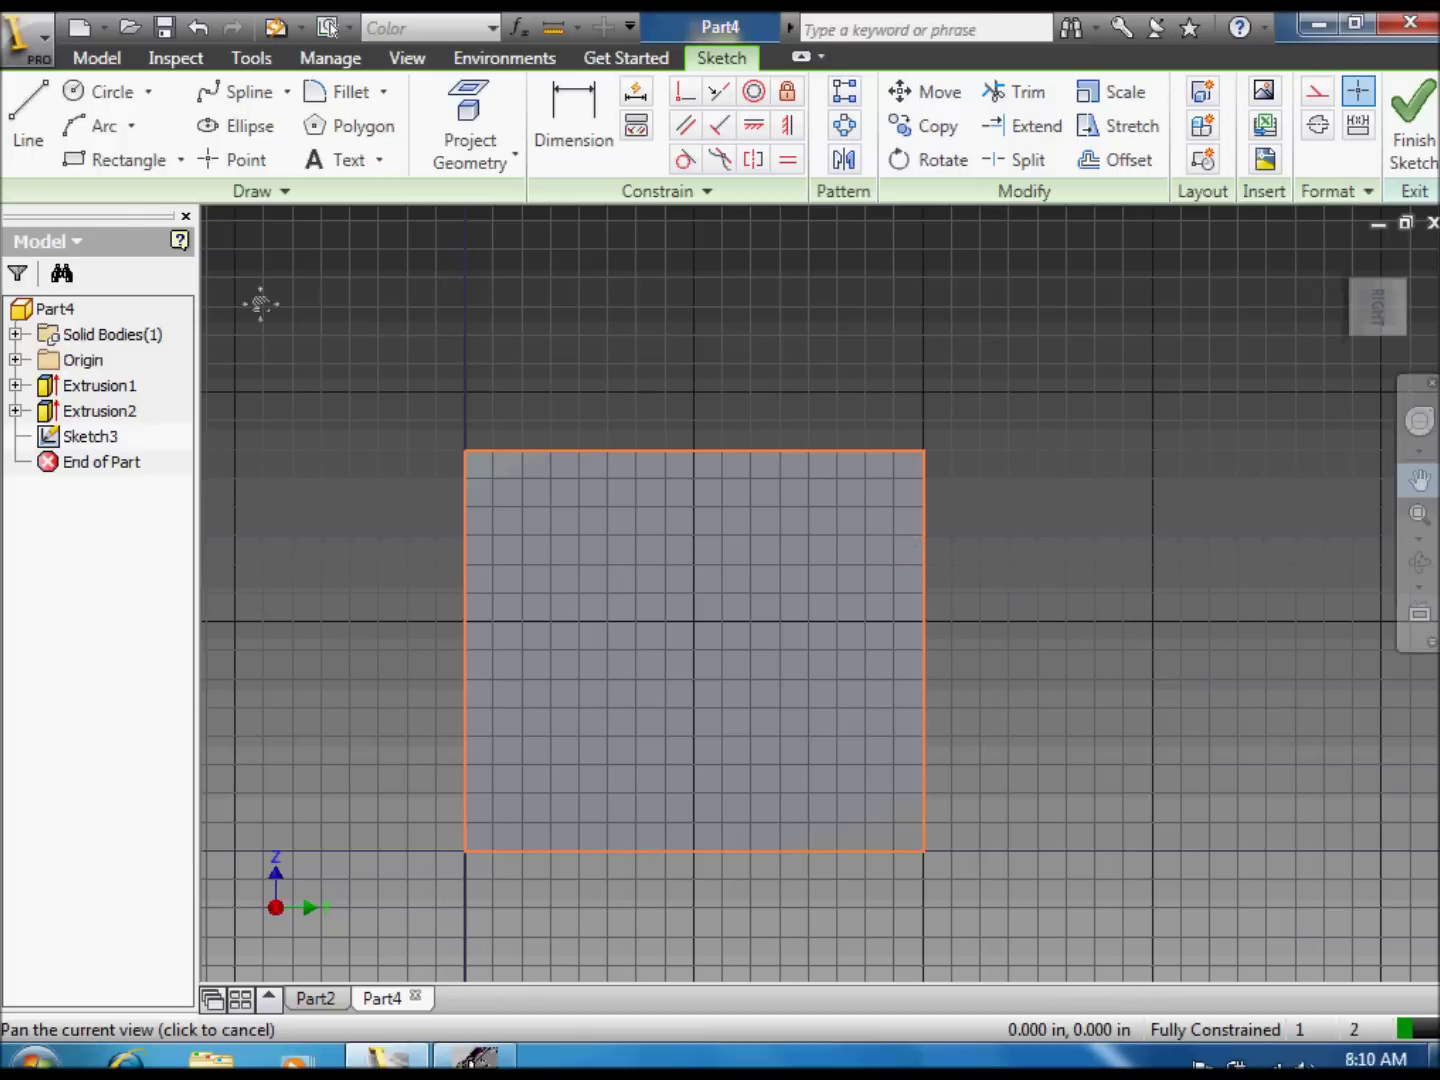
click(235, 159)
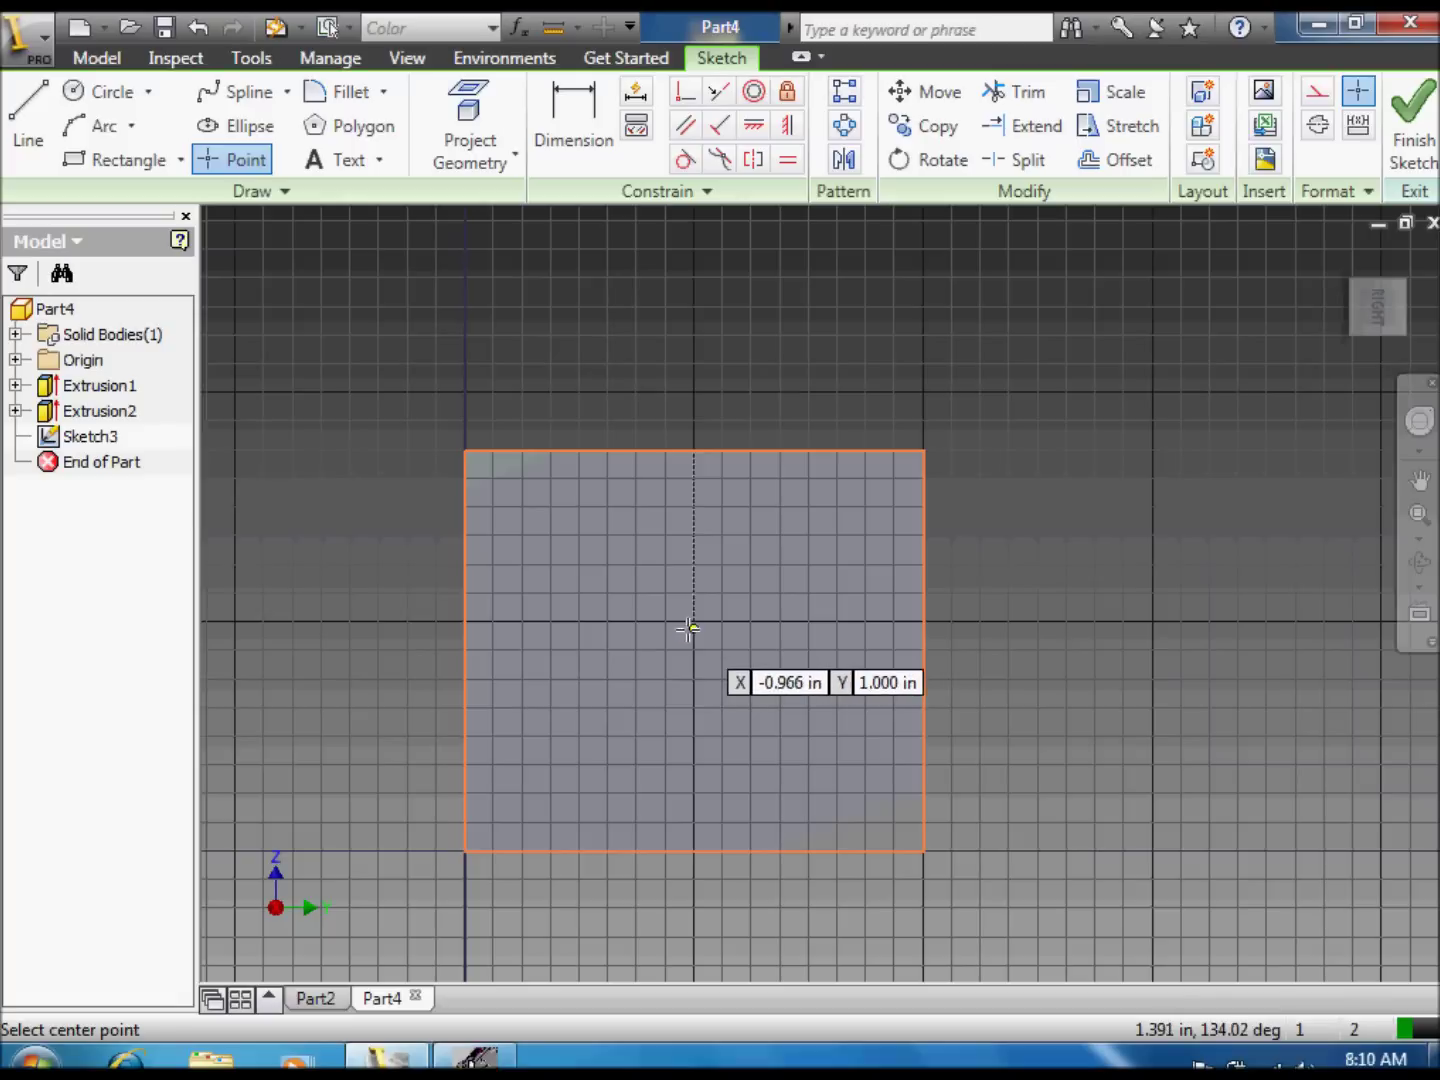
click(693, 744)
right_click(771, 744)
click(800, 762)
Step: Dimension the point from the end face's bottom edge and set the distance to 0.375 in
key(d)
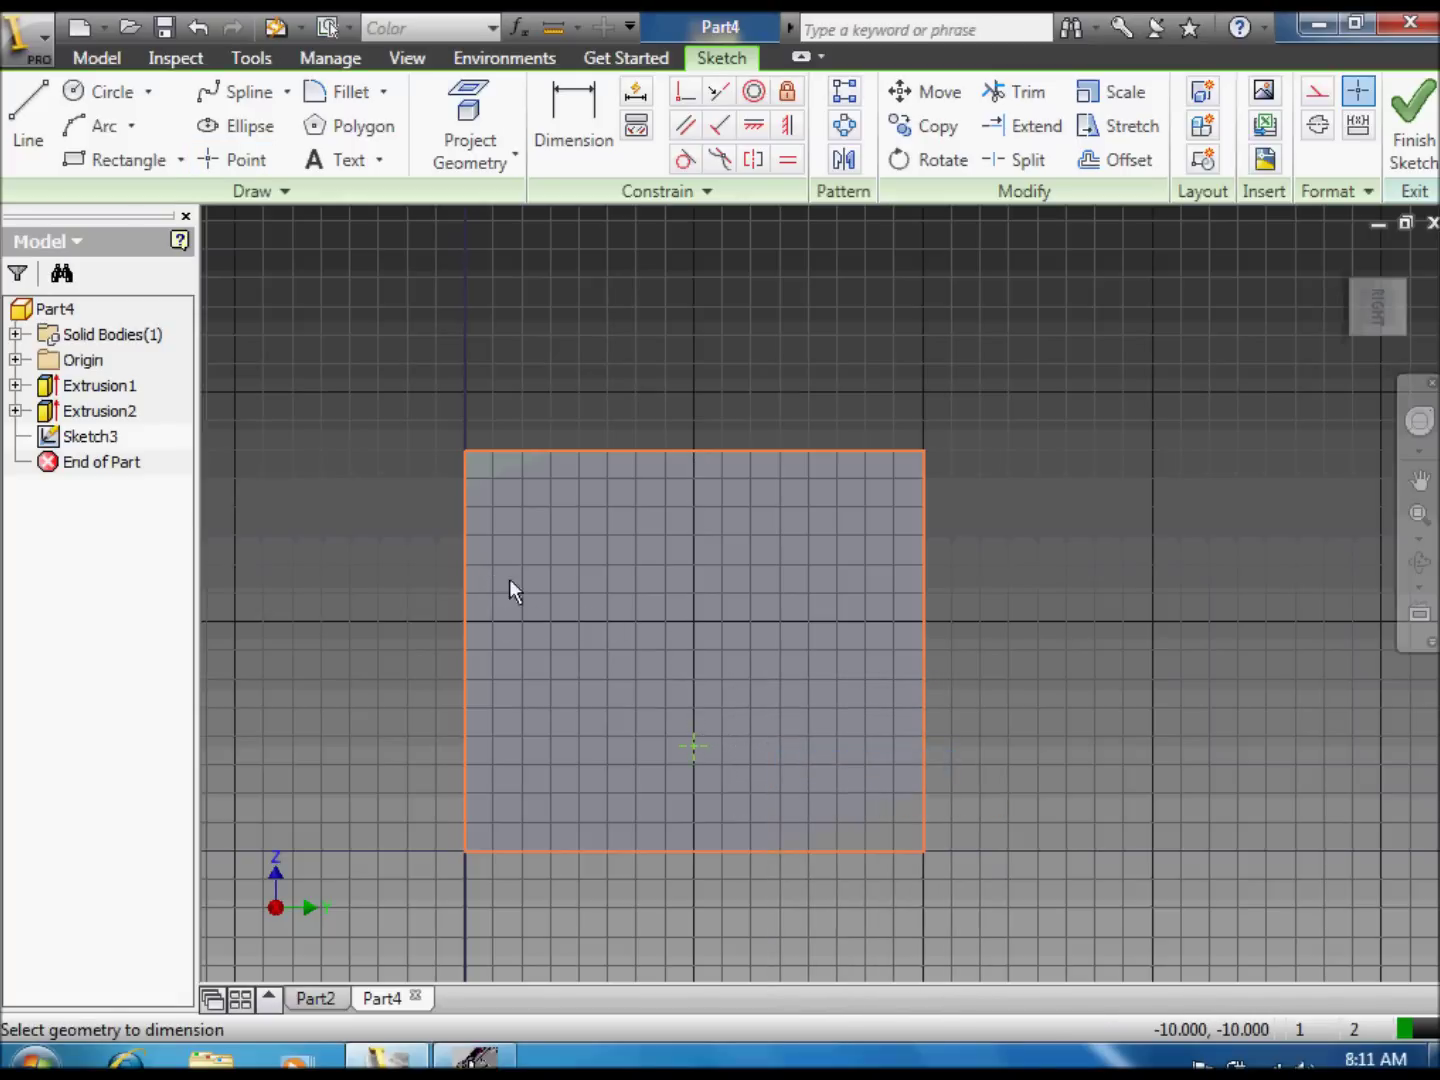
click(688, 746)
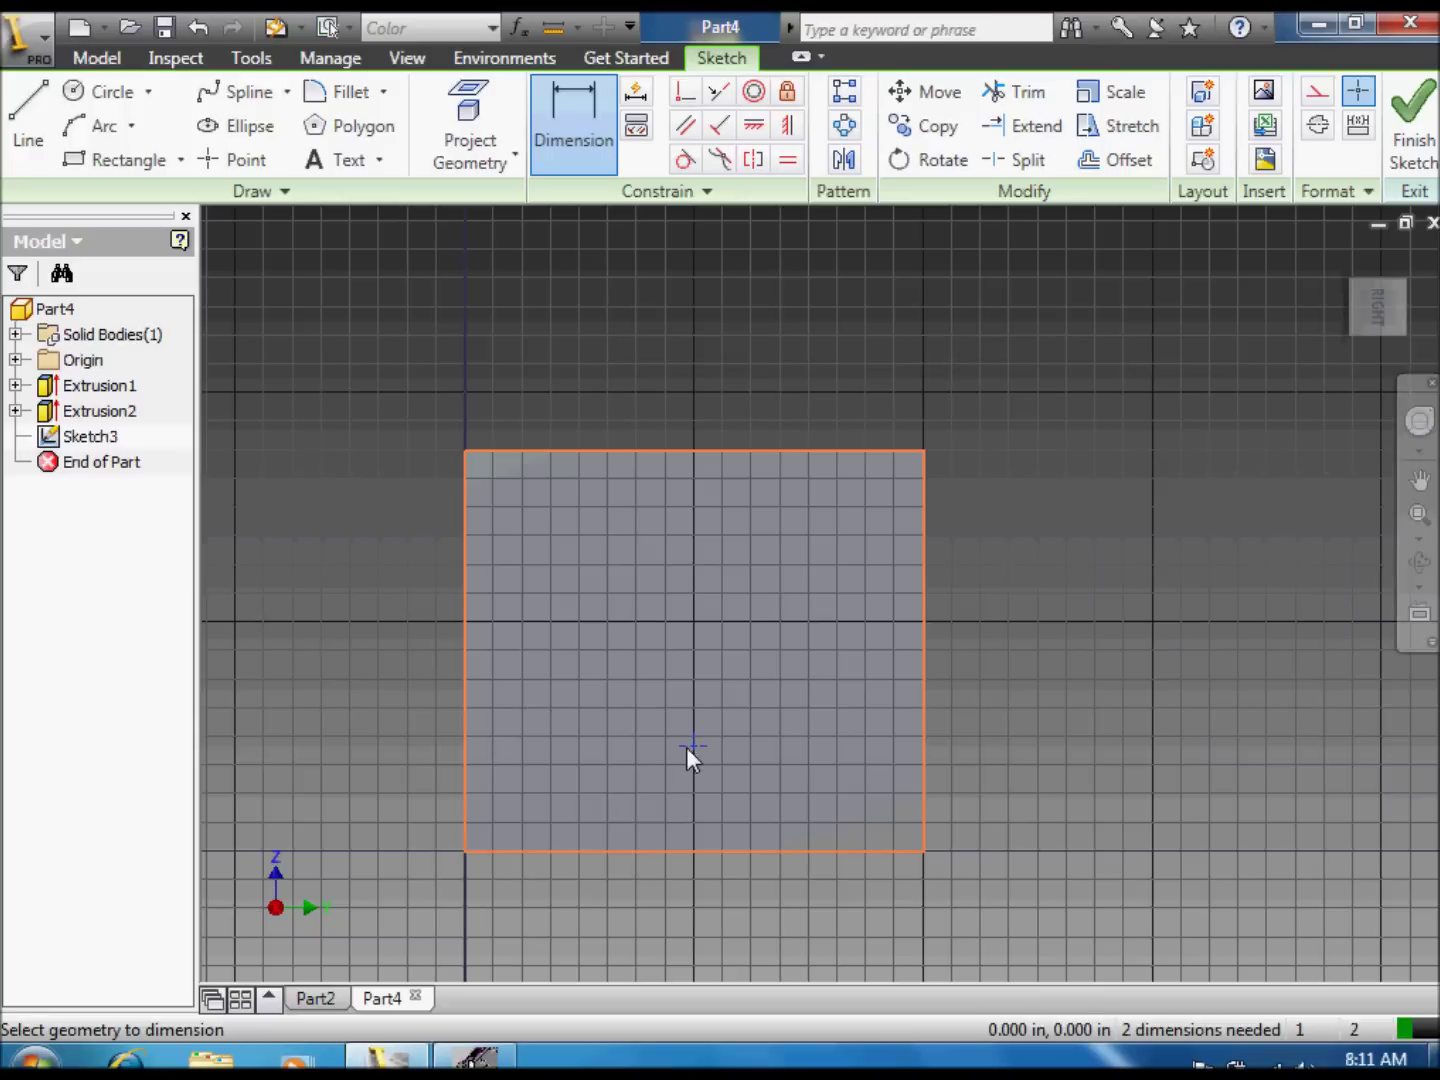
click(729, 850)
click(815, 806)
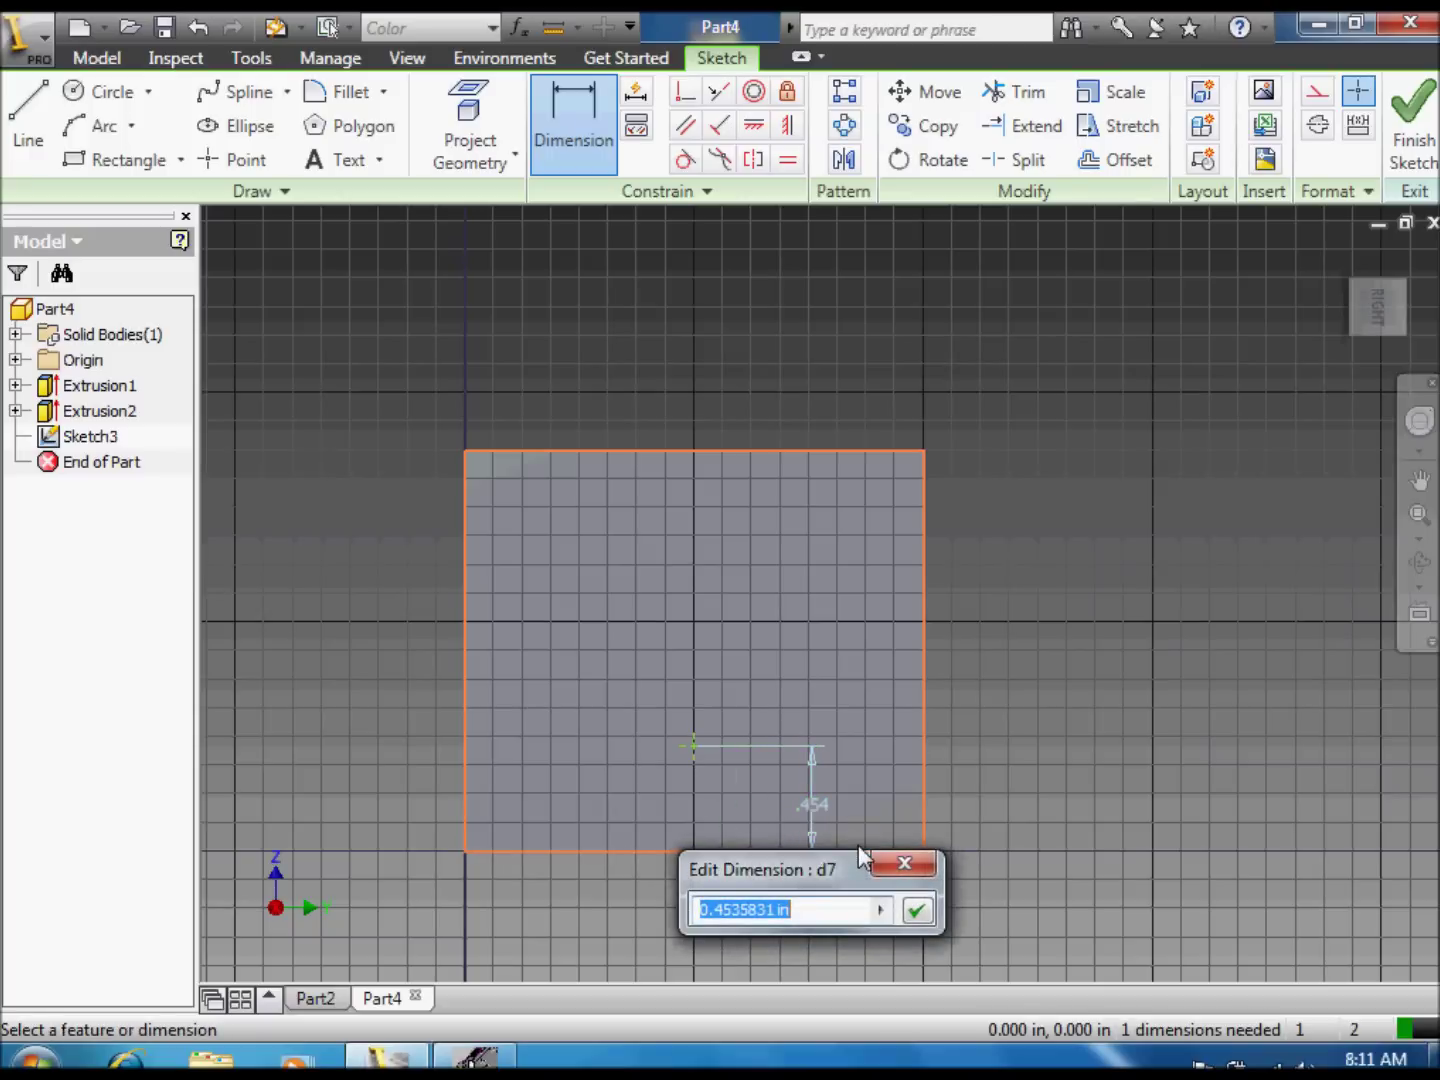
text(0.3)
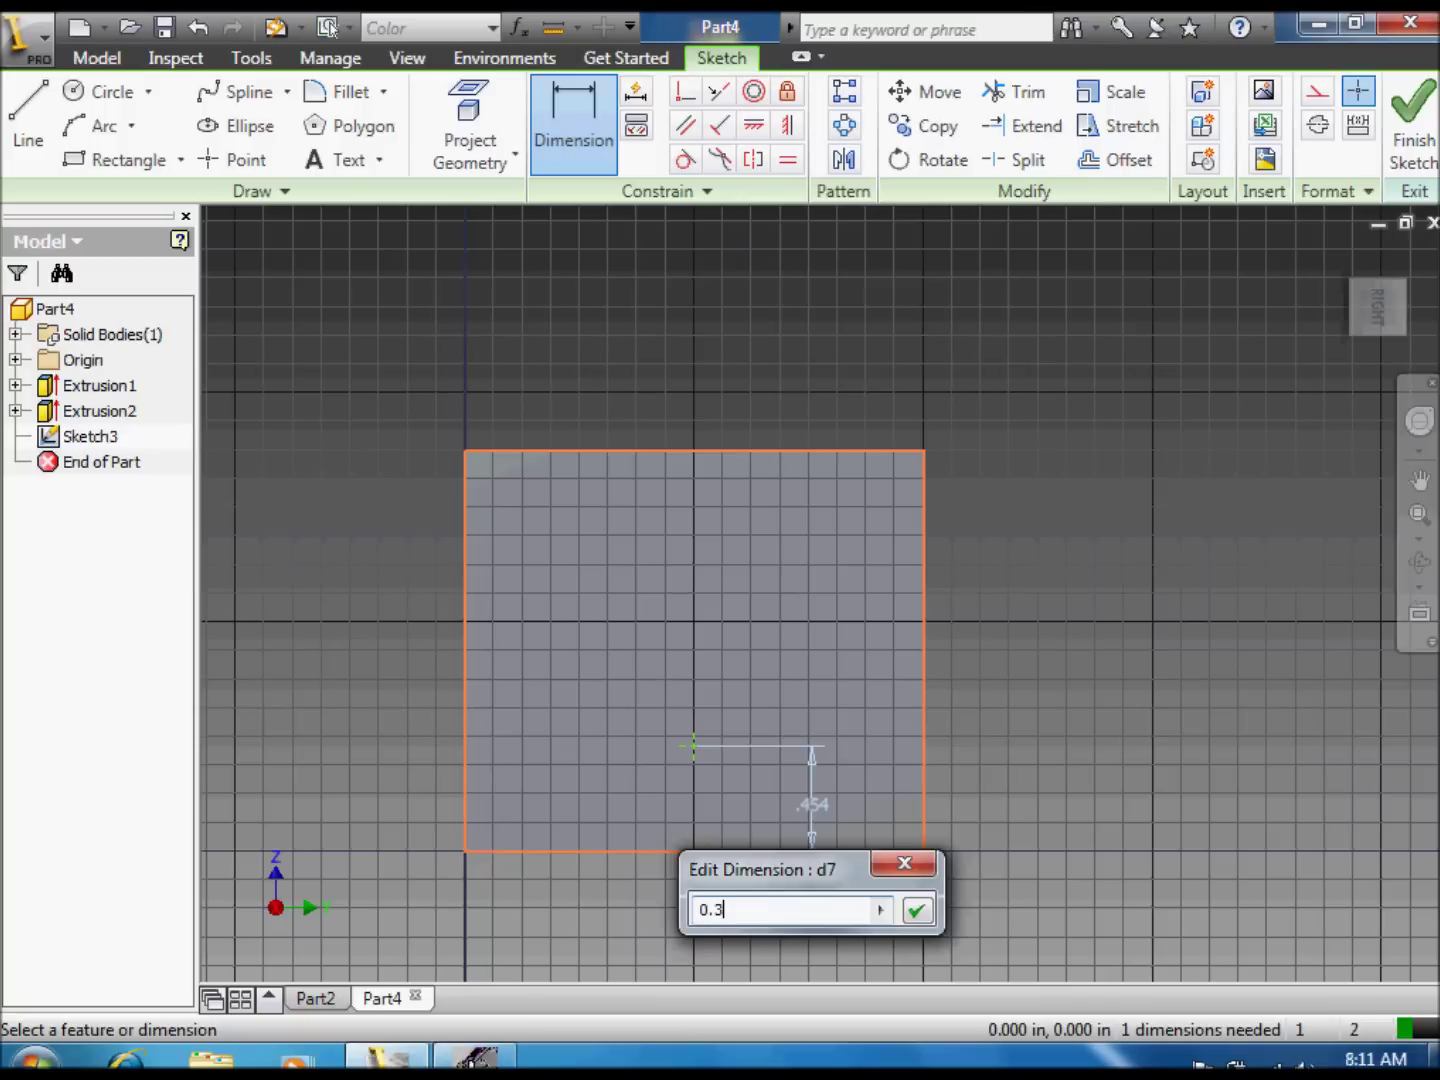
text(75)
click(916, 910)
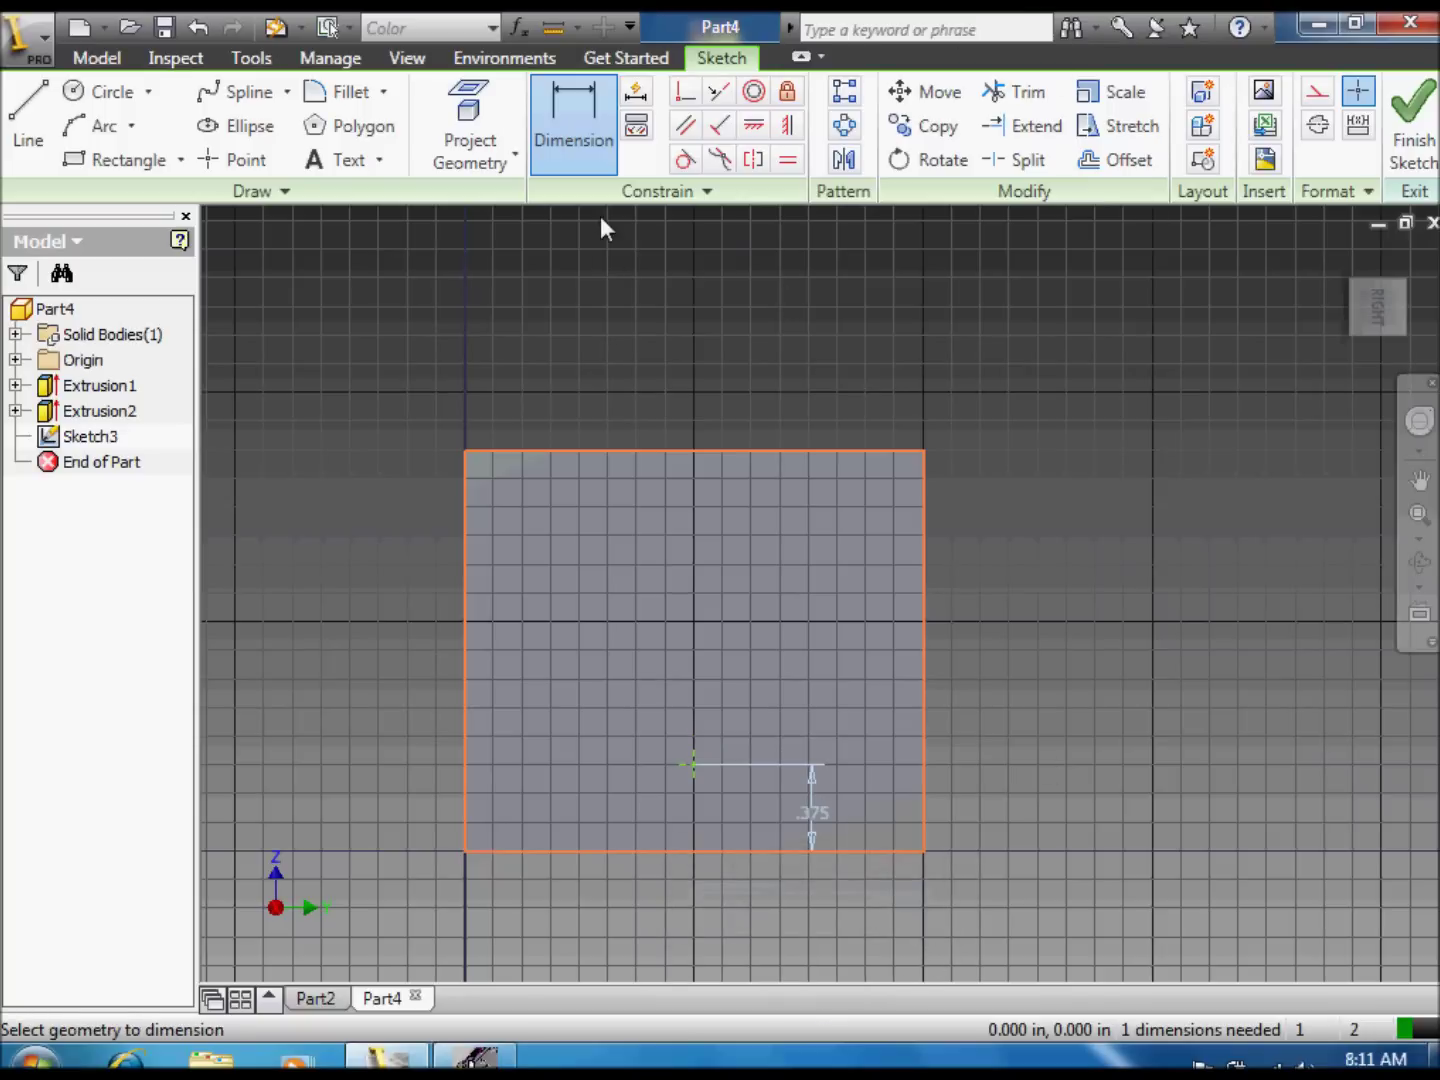
Step: Draw a circle with a diameter of 2.35 in centred on the dimensioned point
scroll(1008, 398, up, 3)
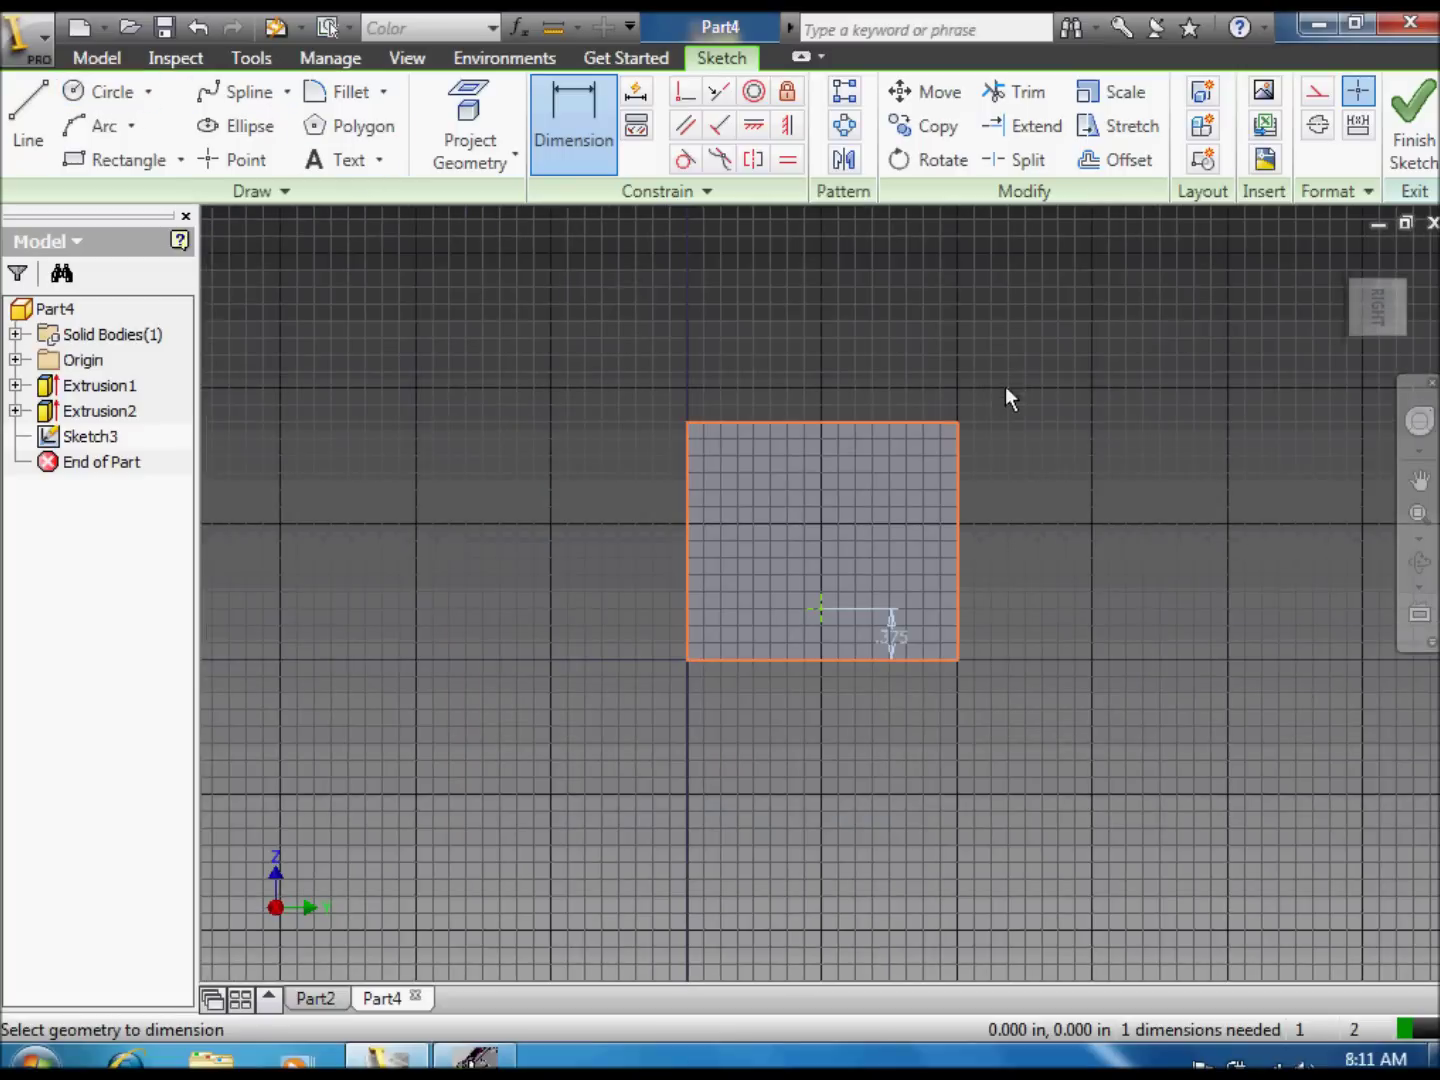
click(1419, 481)
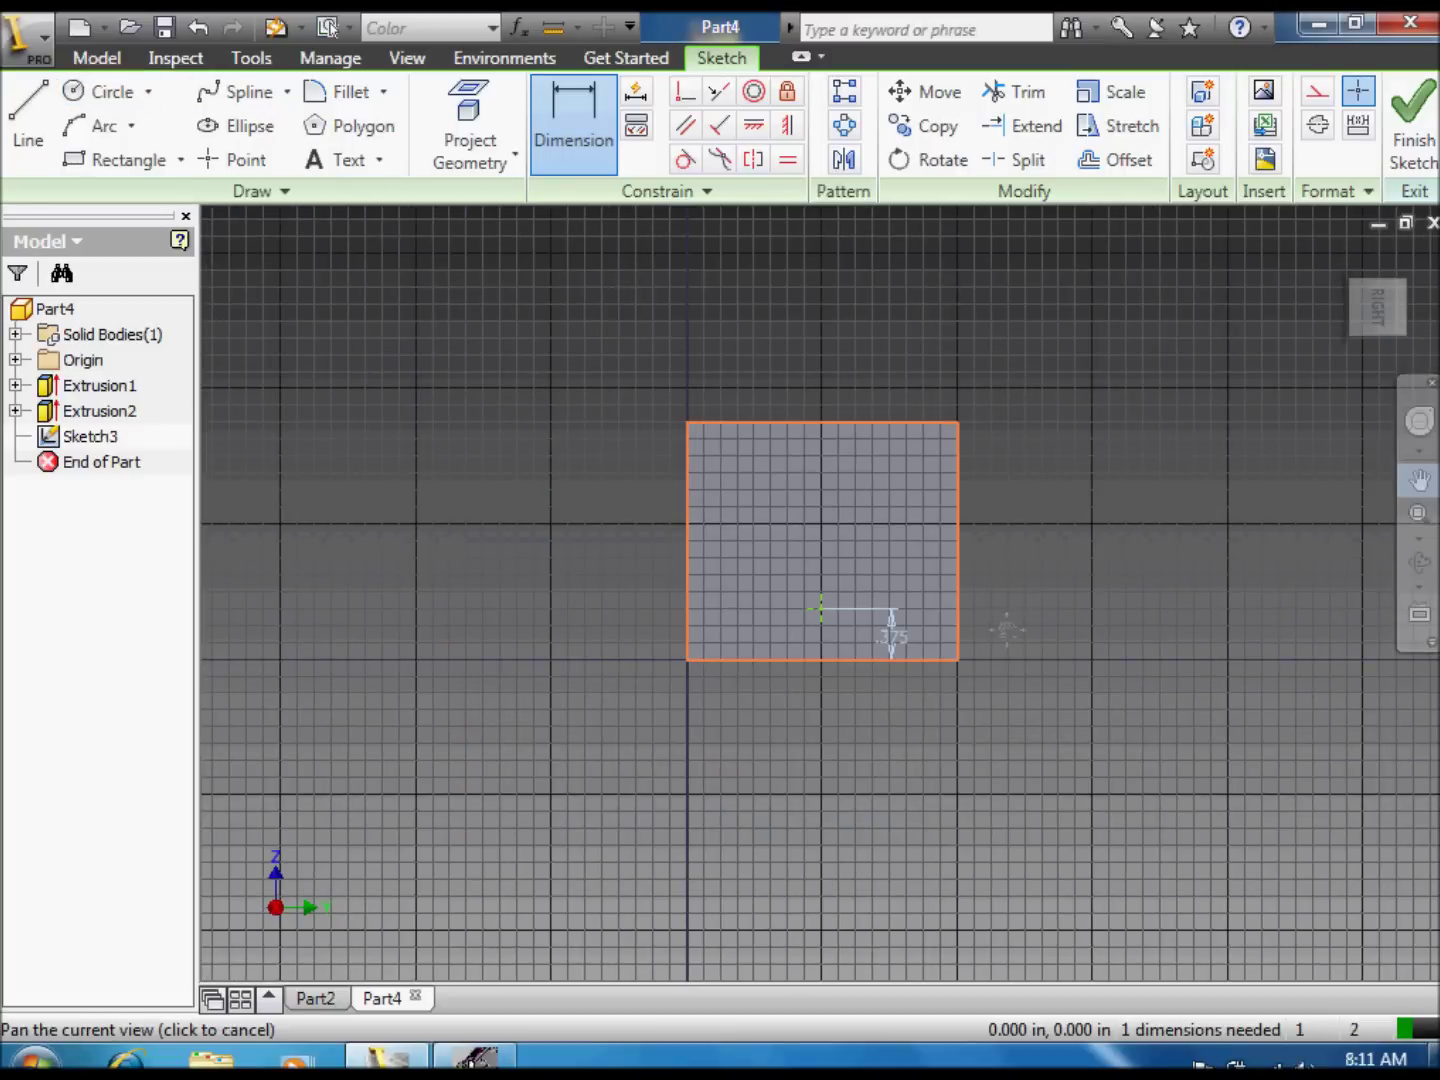
drag(1004, 620, 898, 637)
scroll(880, 641, down, 2)
click(105, 91)
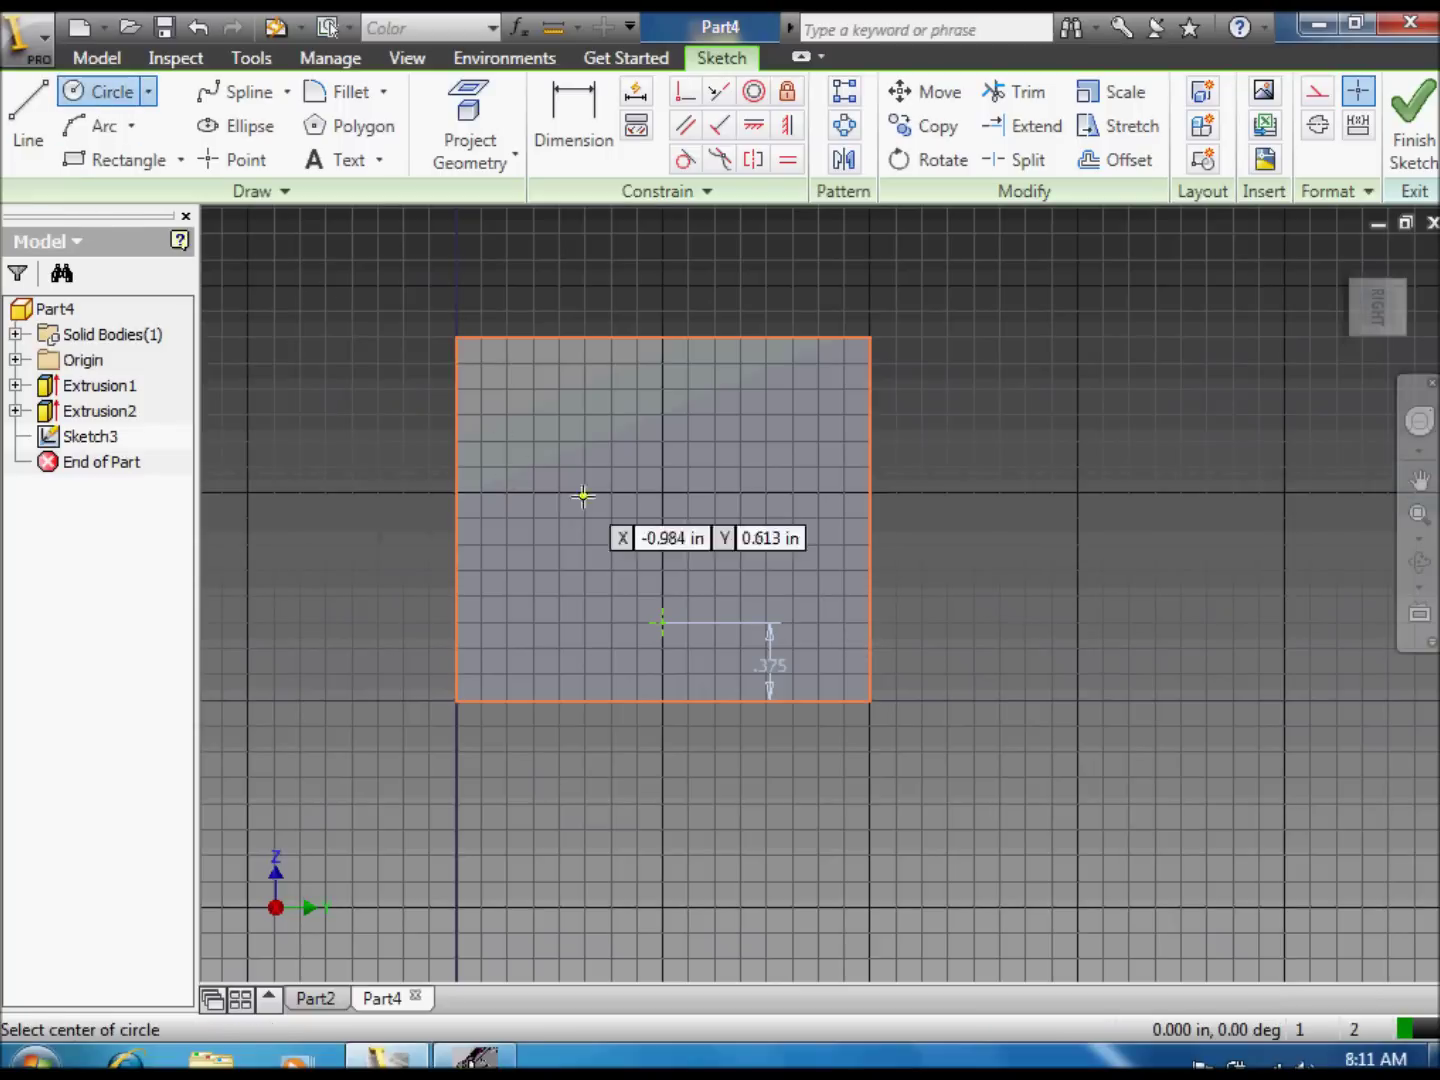
click(663, 622)
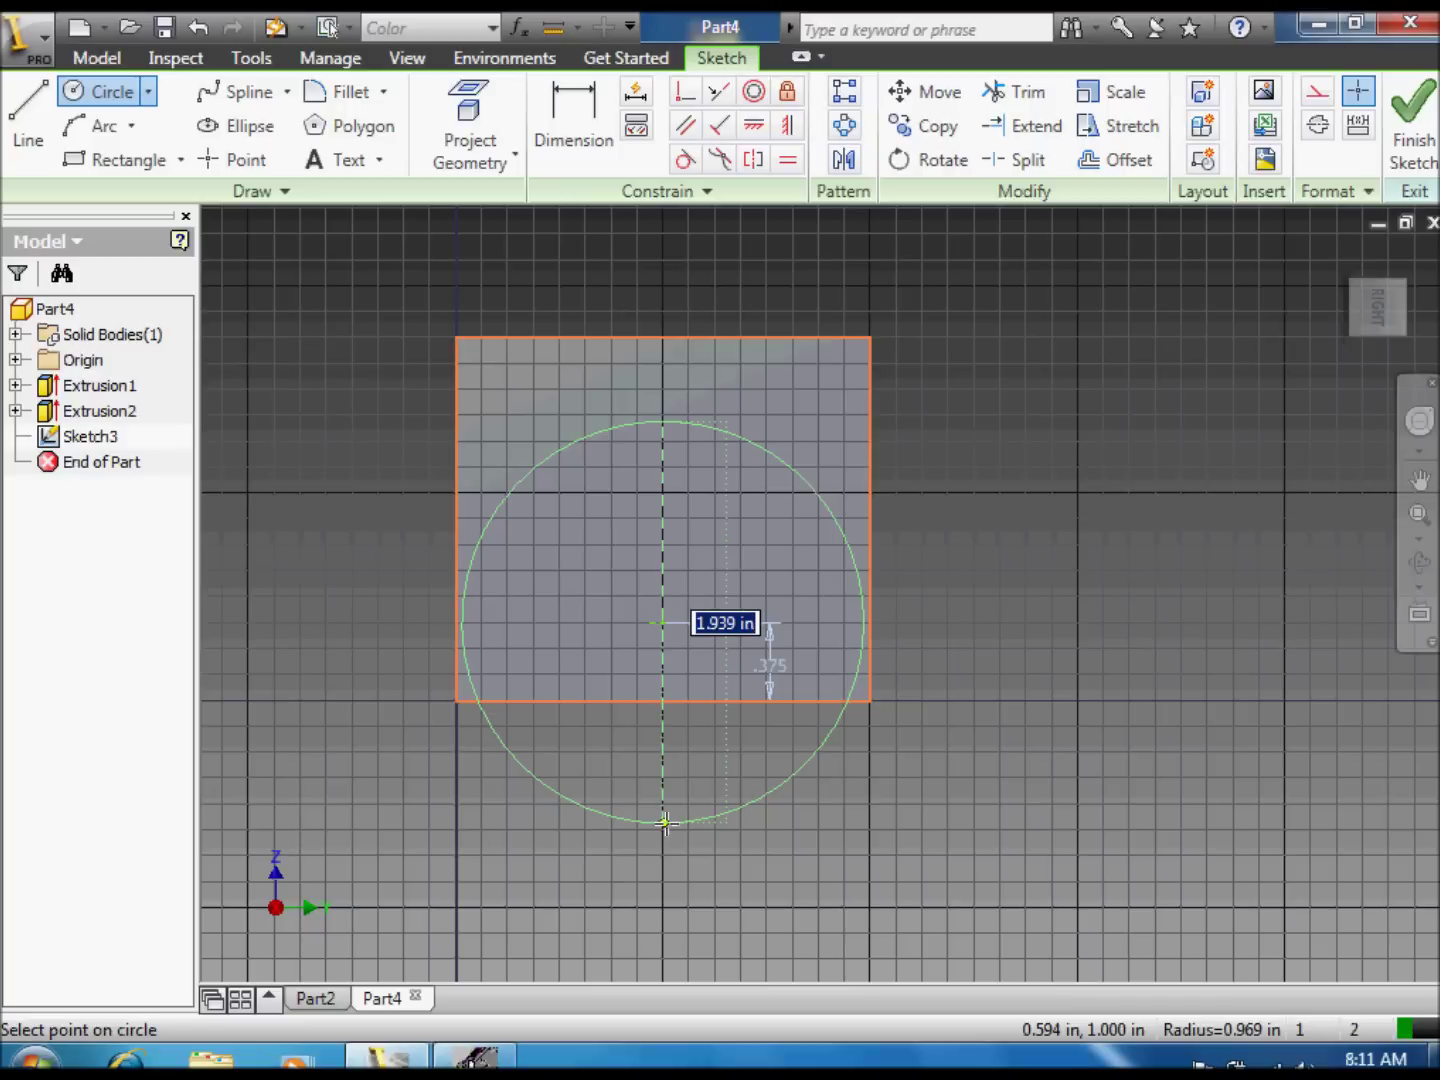
text(2)
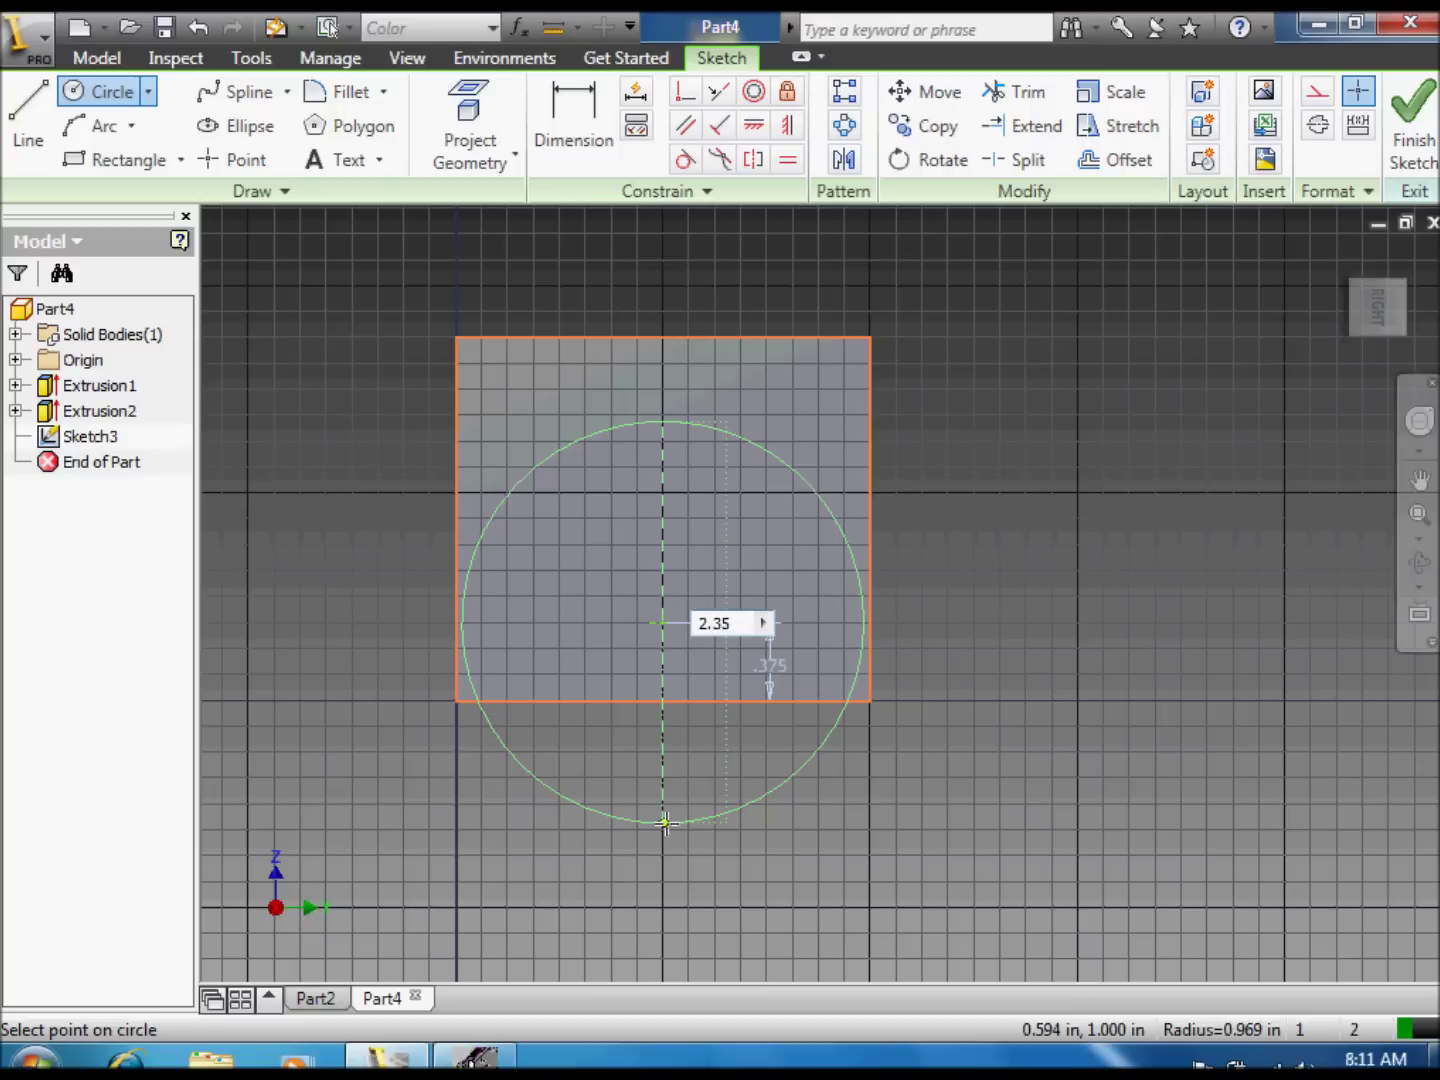
text(.35)
key(Return)
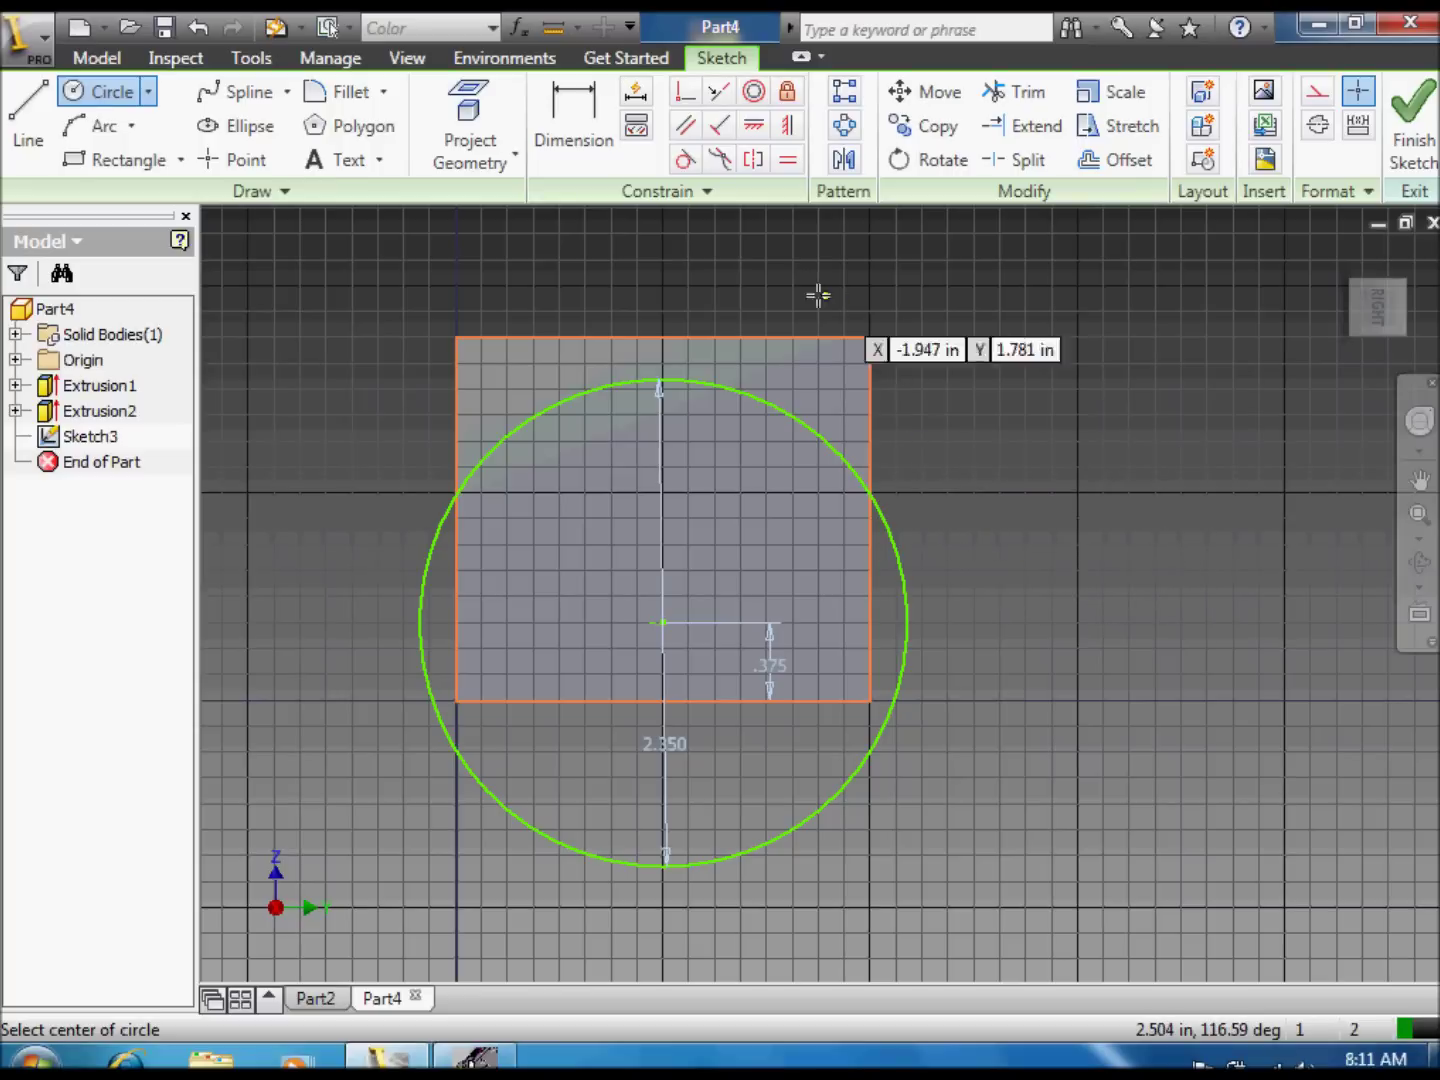
right_click(973, 482)
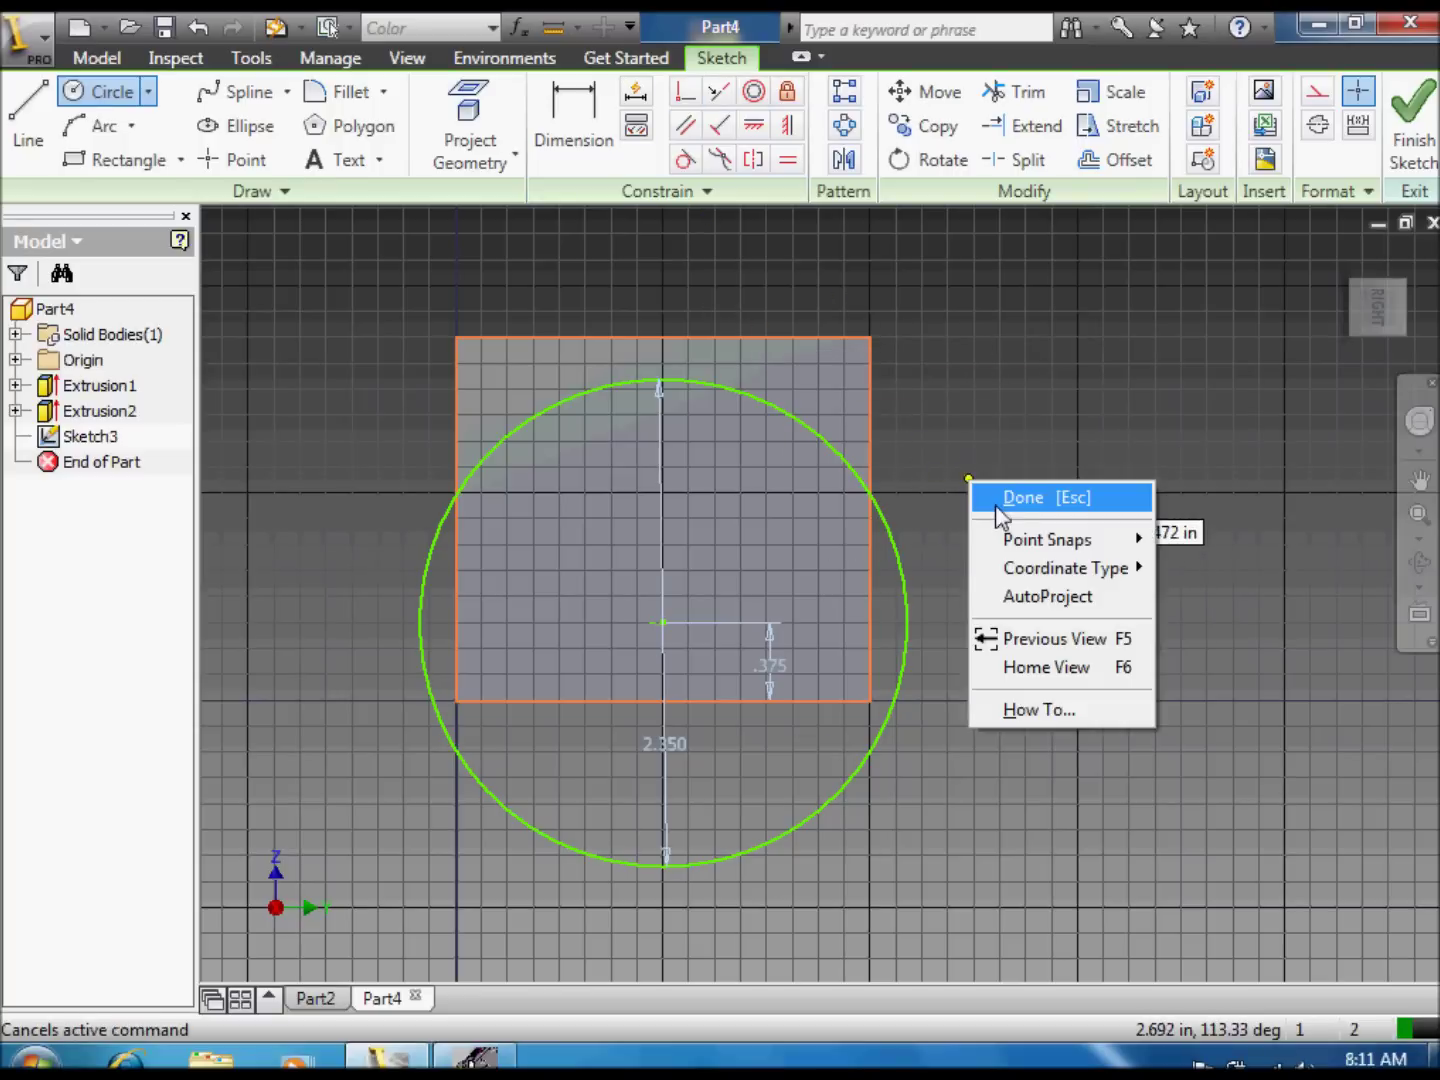
click(993, 497)
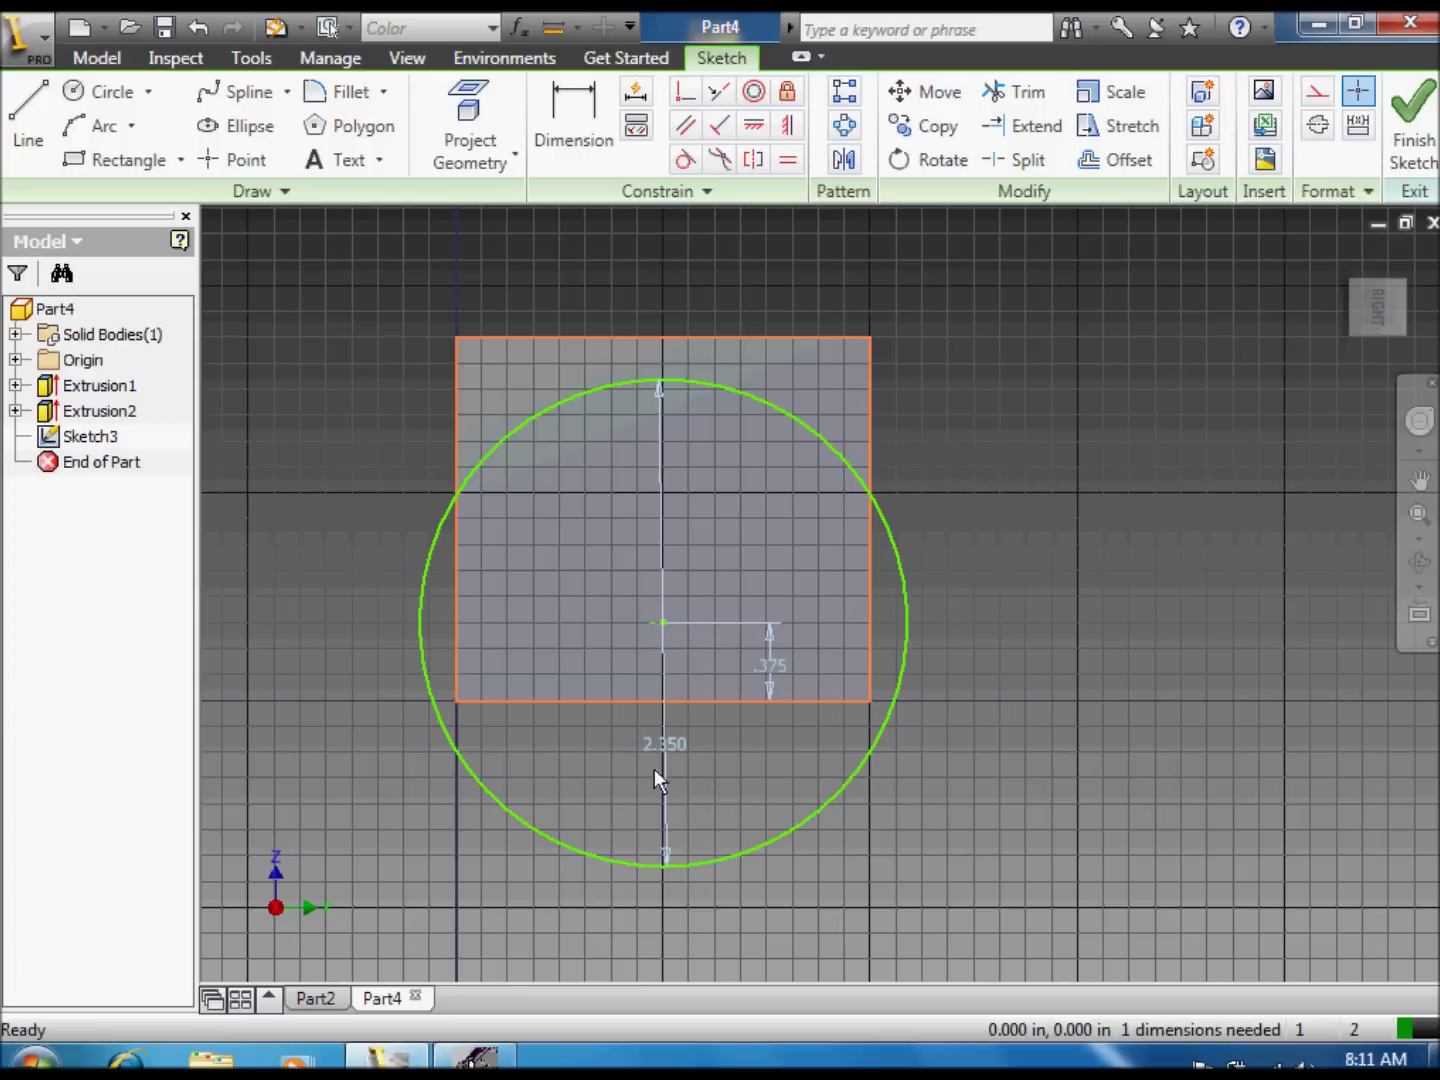
Step: Set the circle's diameter to 4.7 in and finish the sketch
right_click(754, 765)
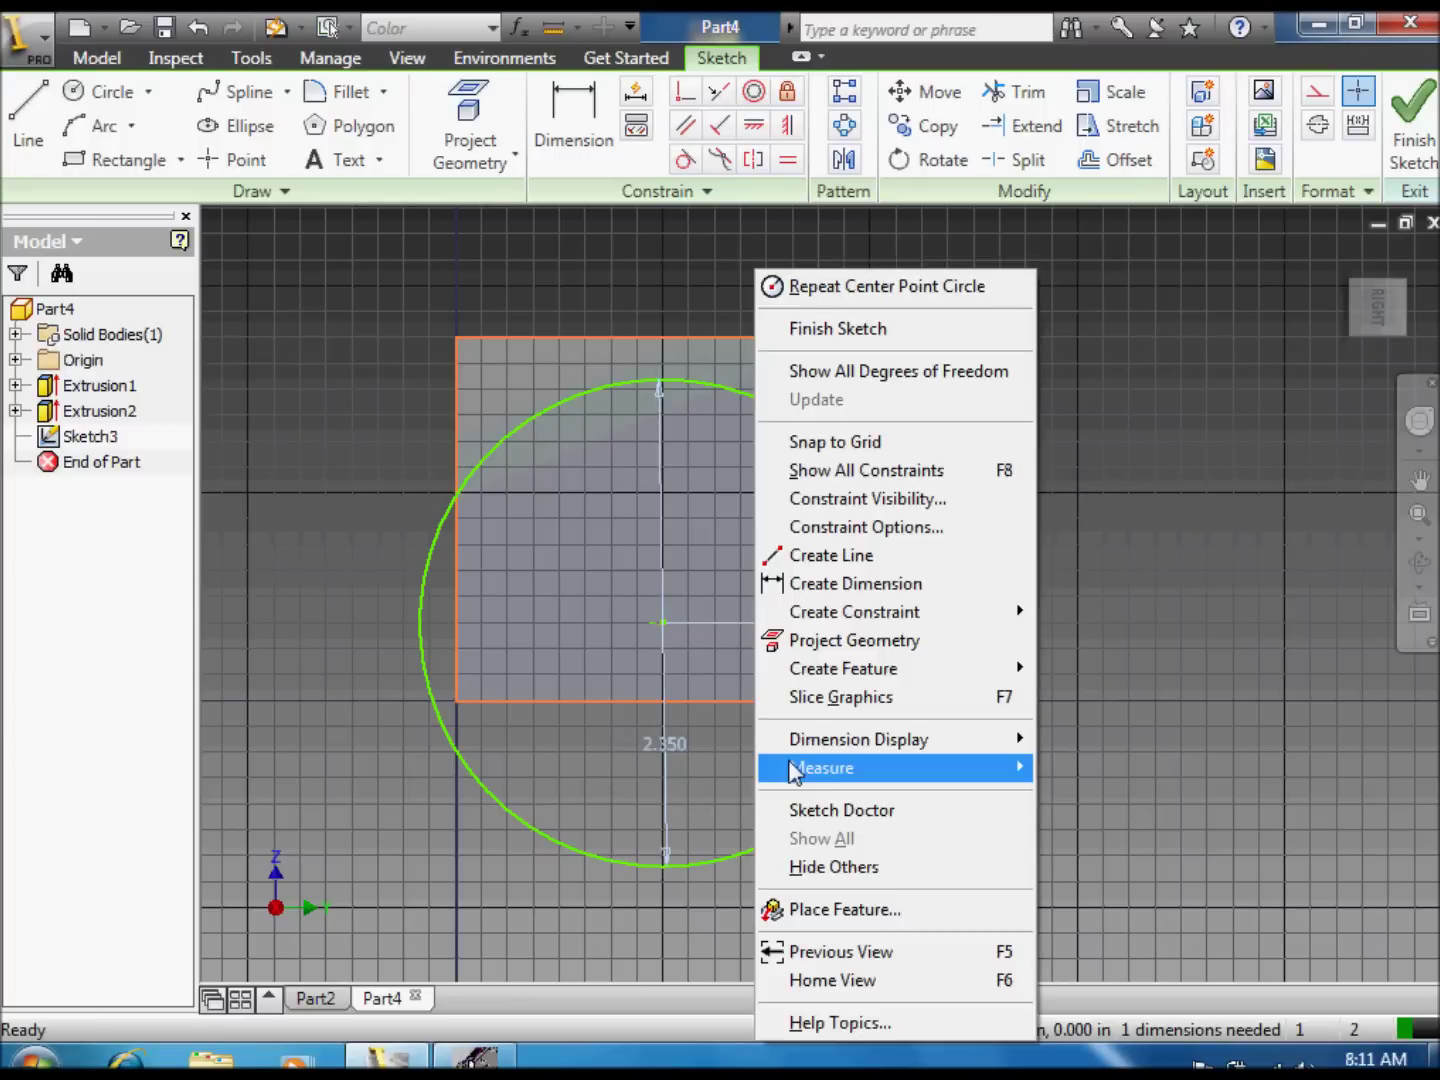
click(652, 740)
double_click(666, 745)
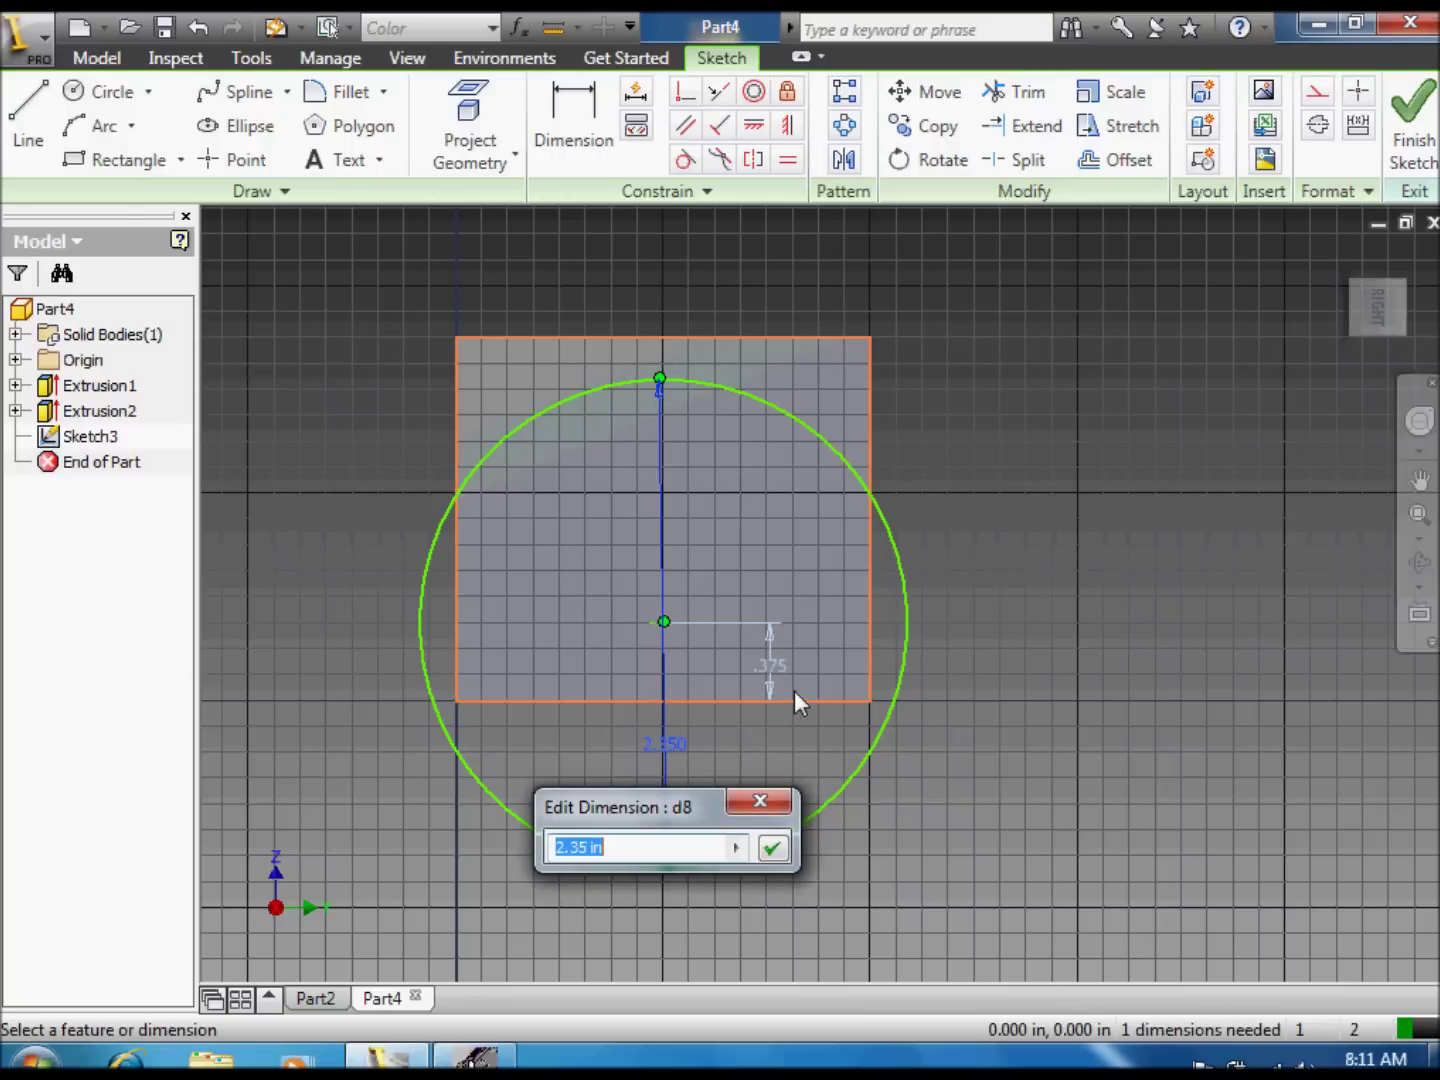
click(771, 848)
scroll(850, 543, up, 2)
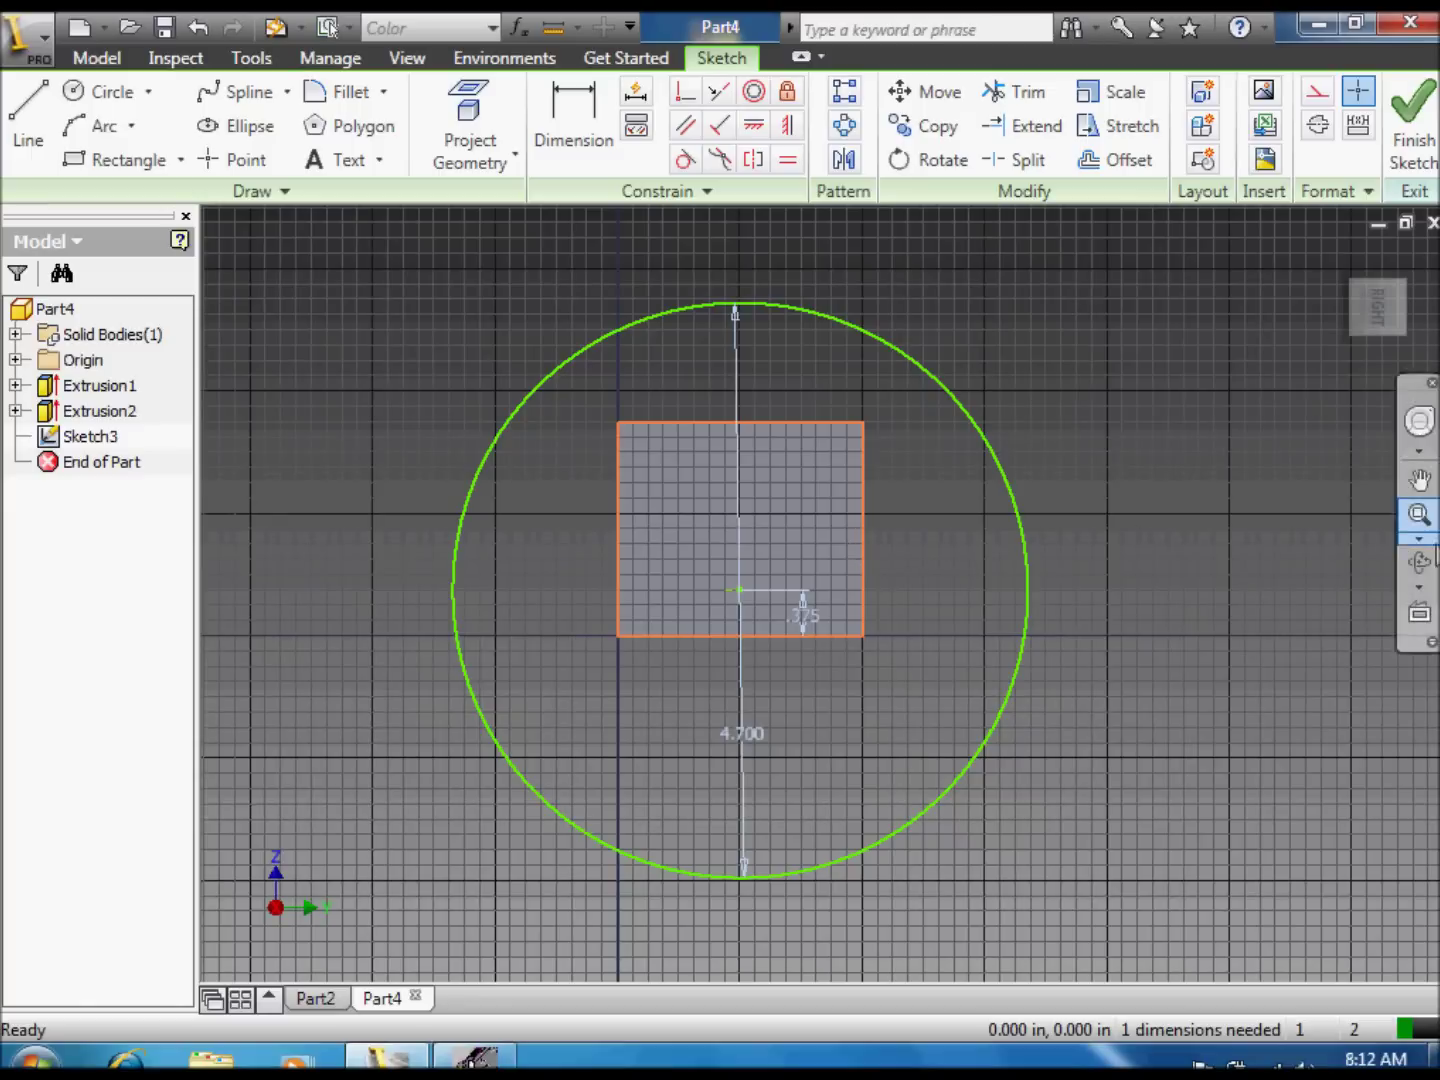
click(1419, 562)
mouse_move(1039, 580)
mouse_down()
mouse_move(858, 575)
mouse_move(794, 614)
mouse_move(978, 567)
mouse_move(856, 638)
mouse_move(659, 630)
mouse_move(736, 643)
mouse_move(829, 566)
mouse_move(770, 675)
mouse_move(784, 644)
mouse_move(781, 659)
mouse_up()
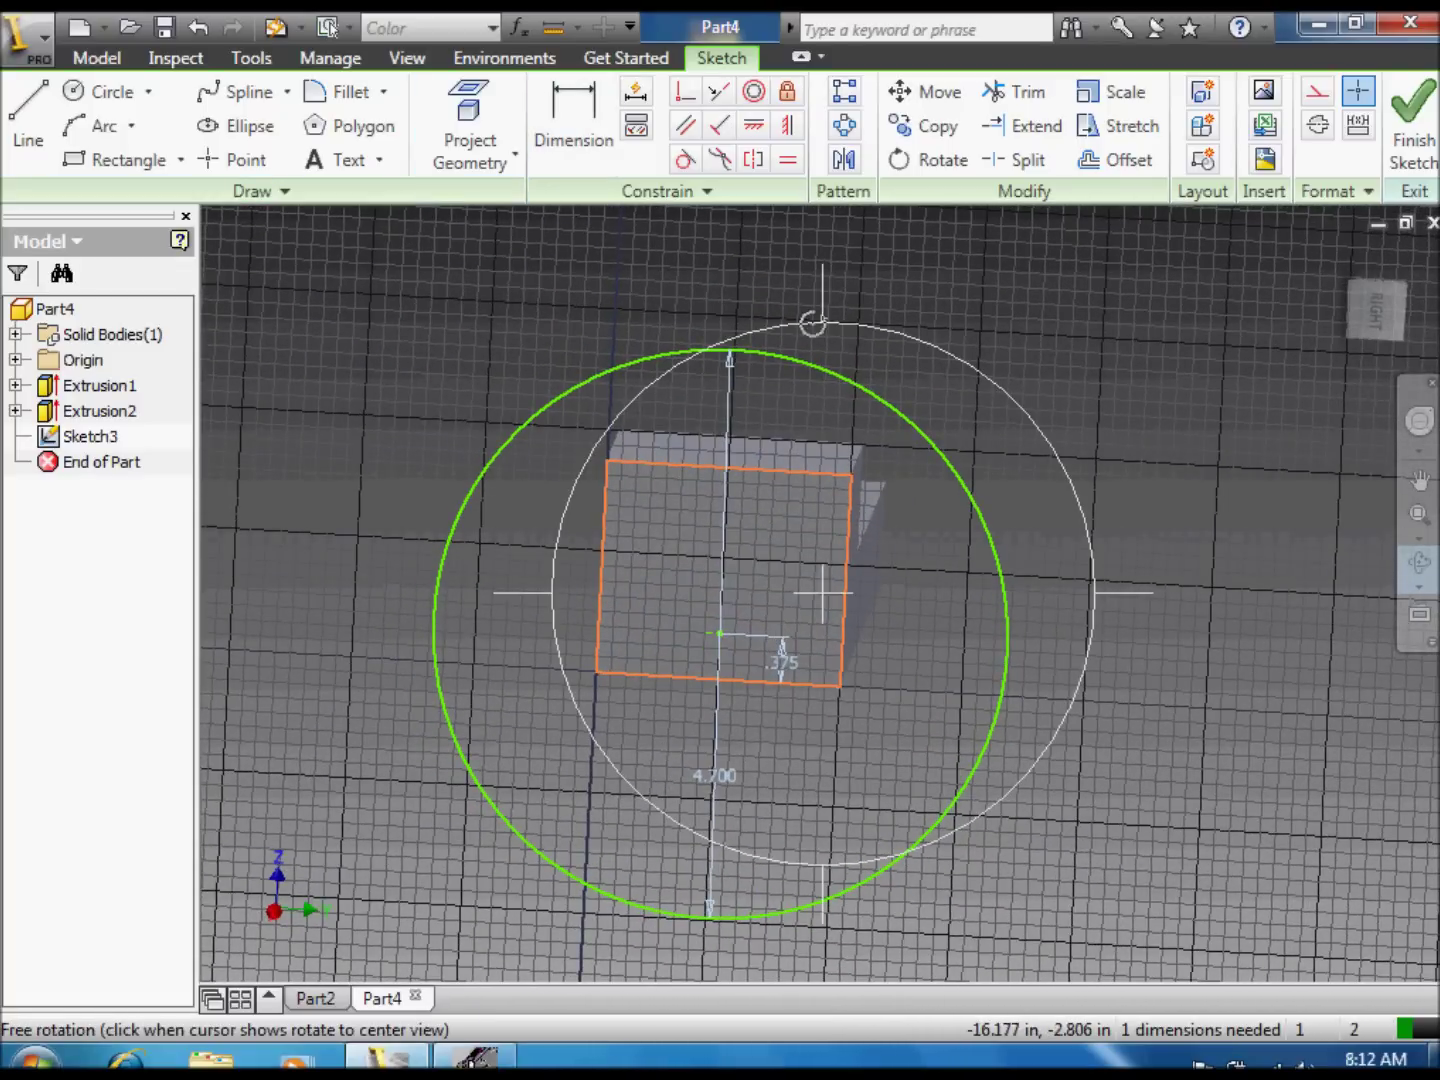
click(1412, 115)
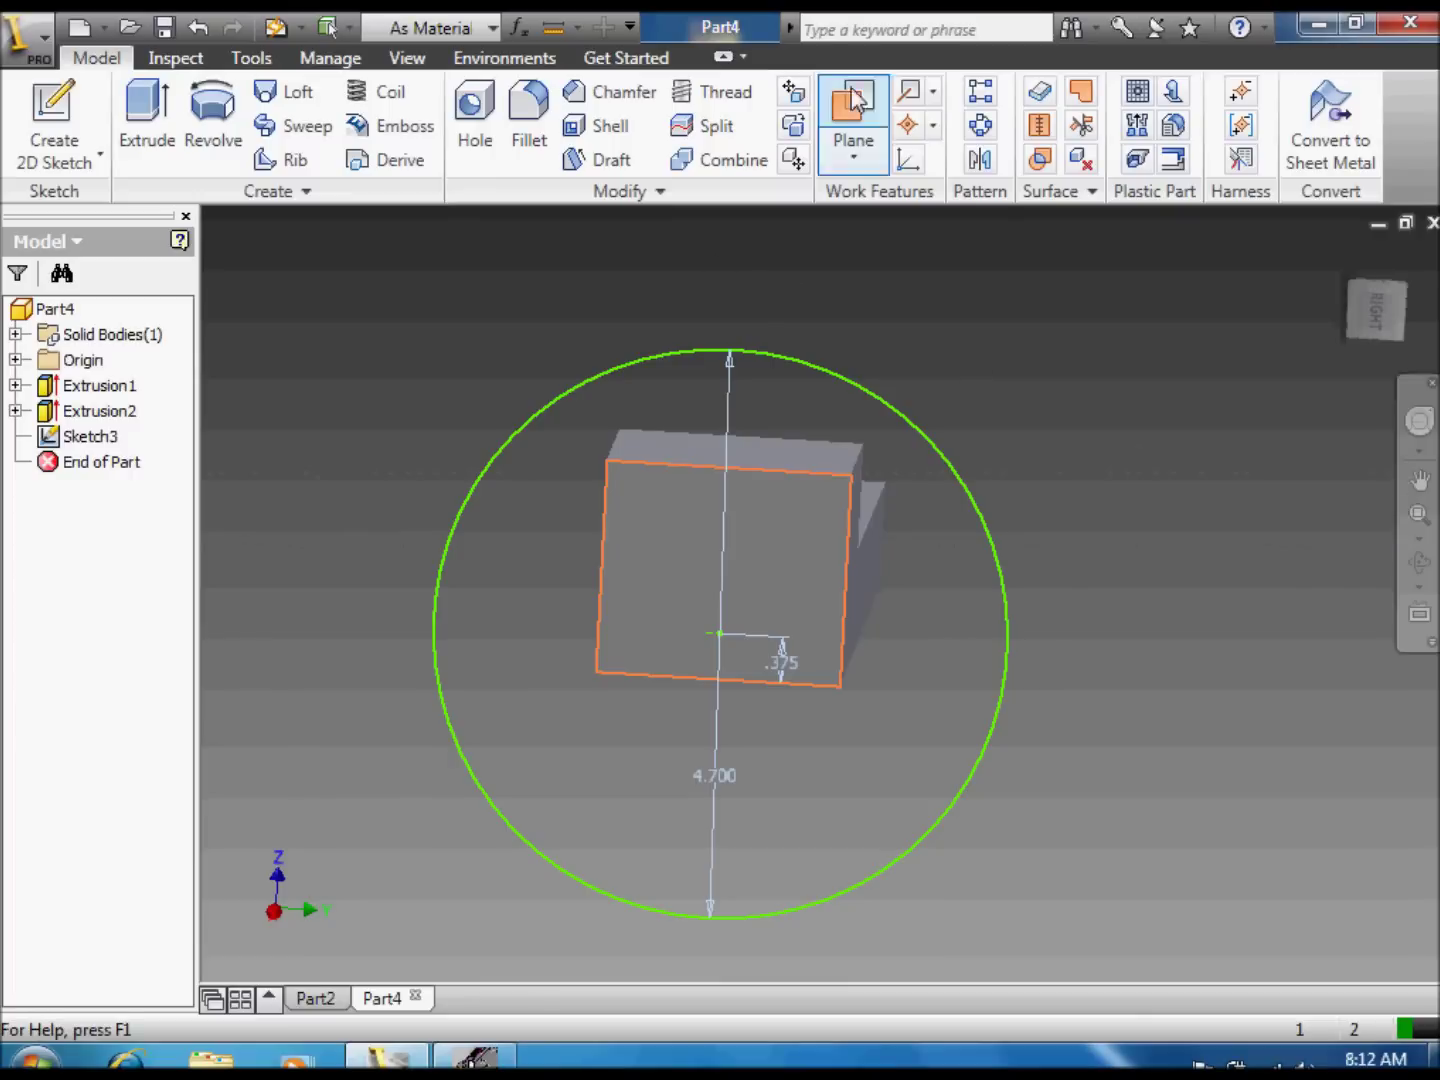
Step: Create work axes along the two vertical edges of the raised portion on one side of the block
click(1419, 563)
drag(1050, 557, 723, 562)
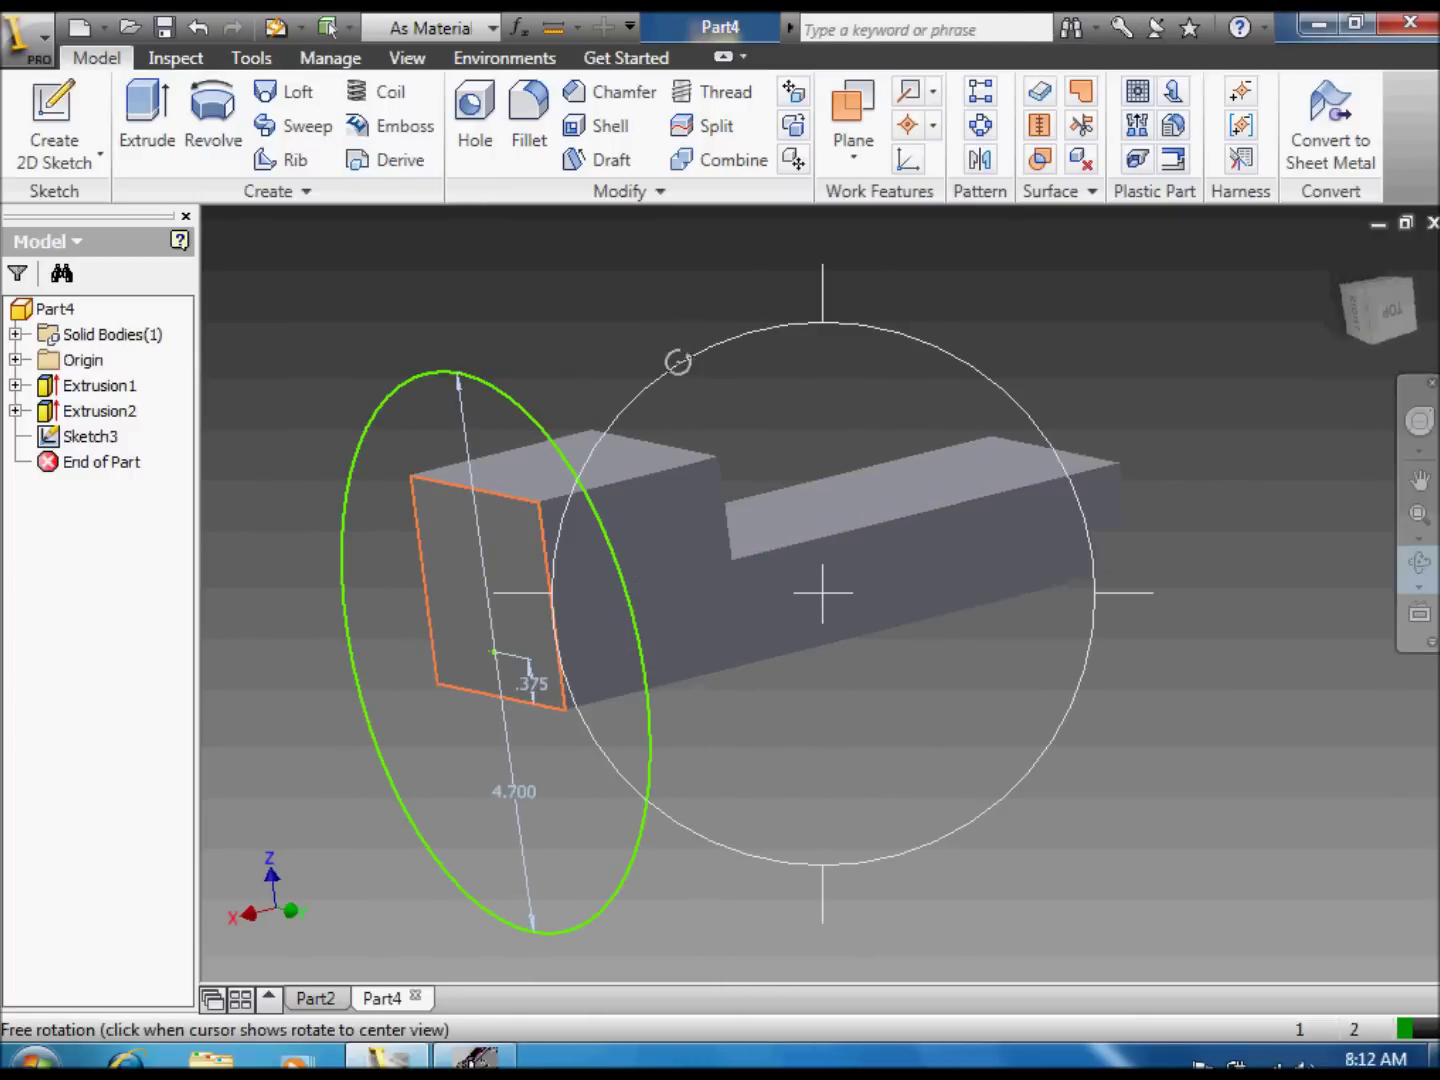
drag(679, 361, 769, 499)
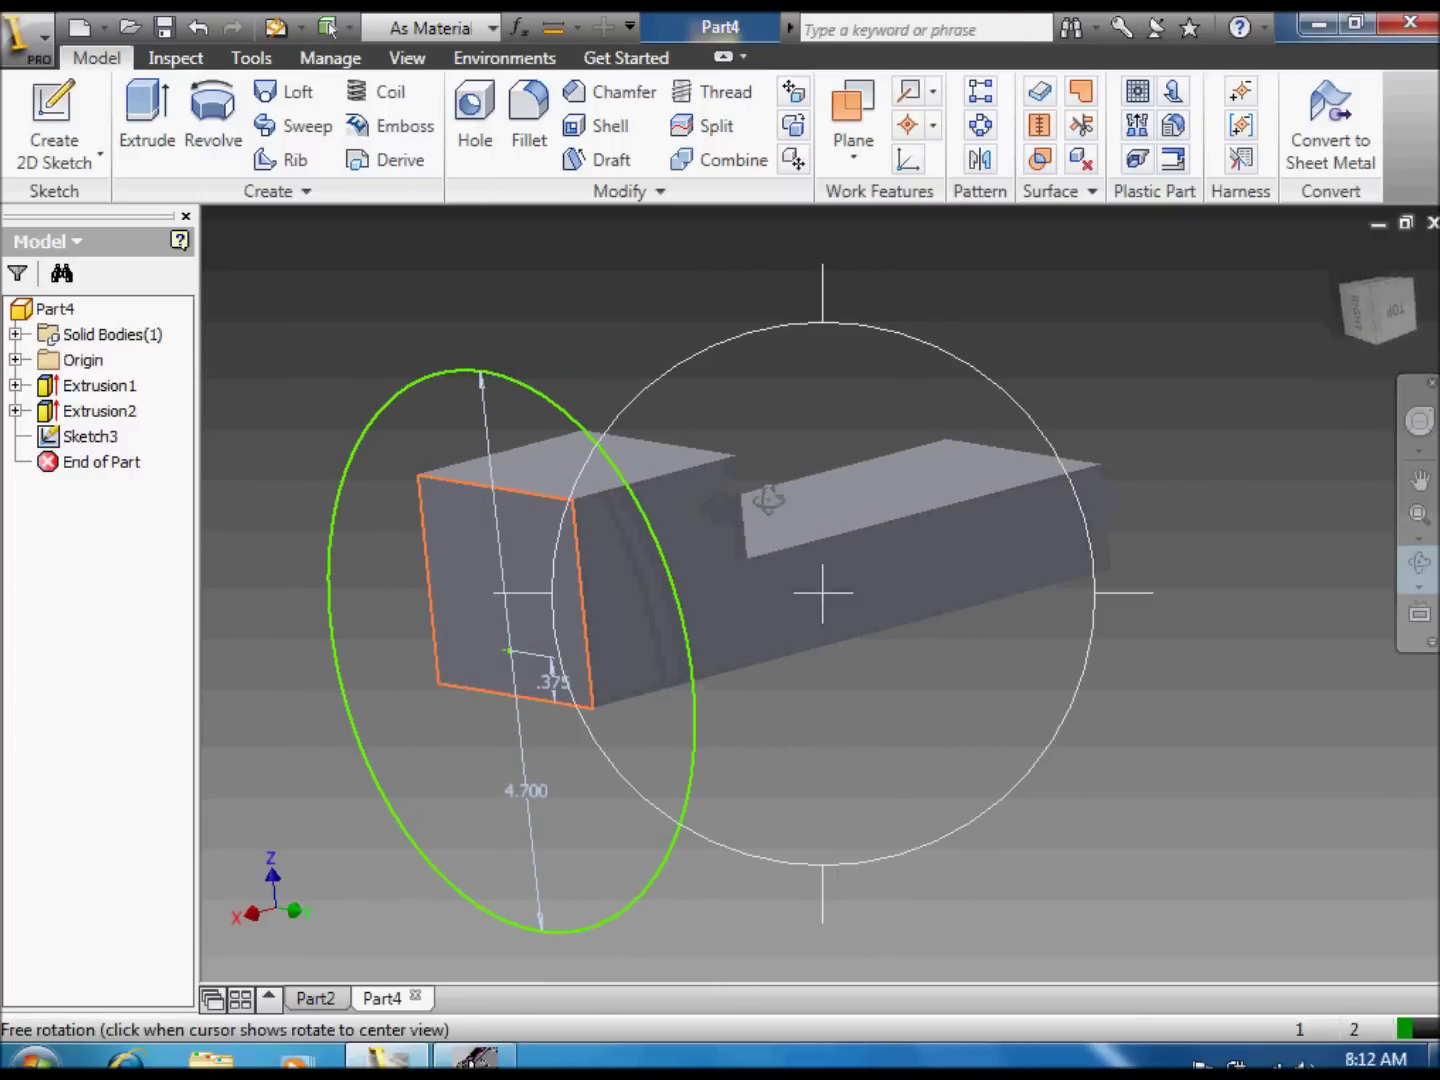
click(916, 95)
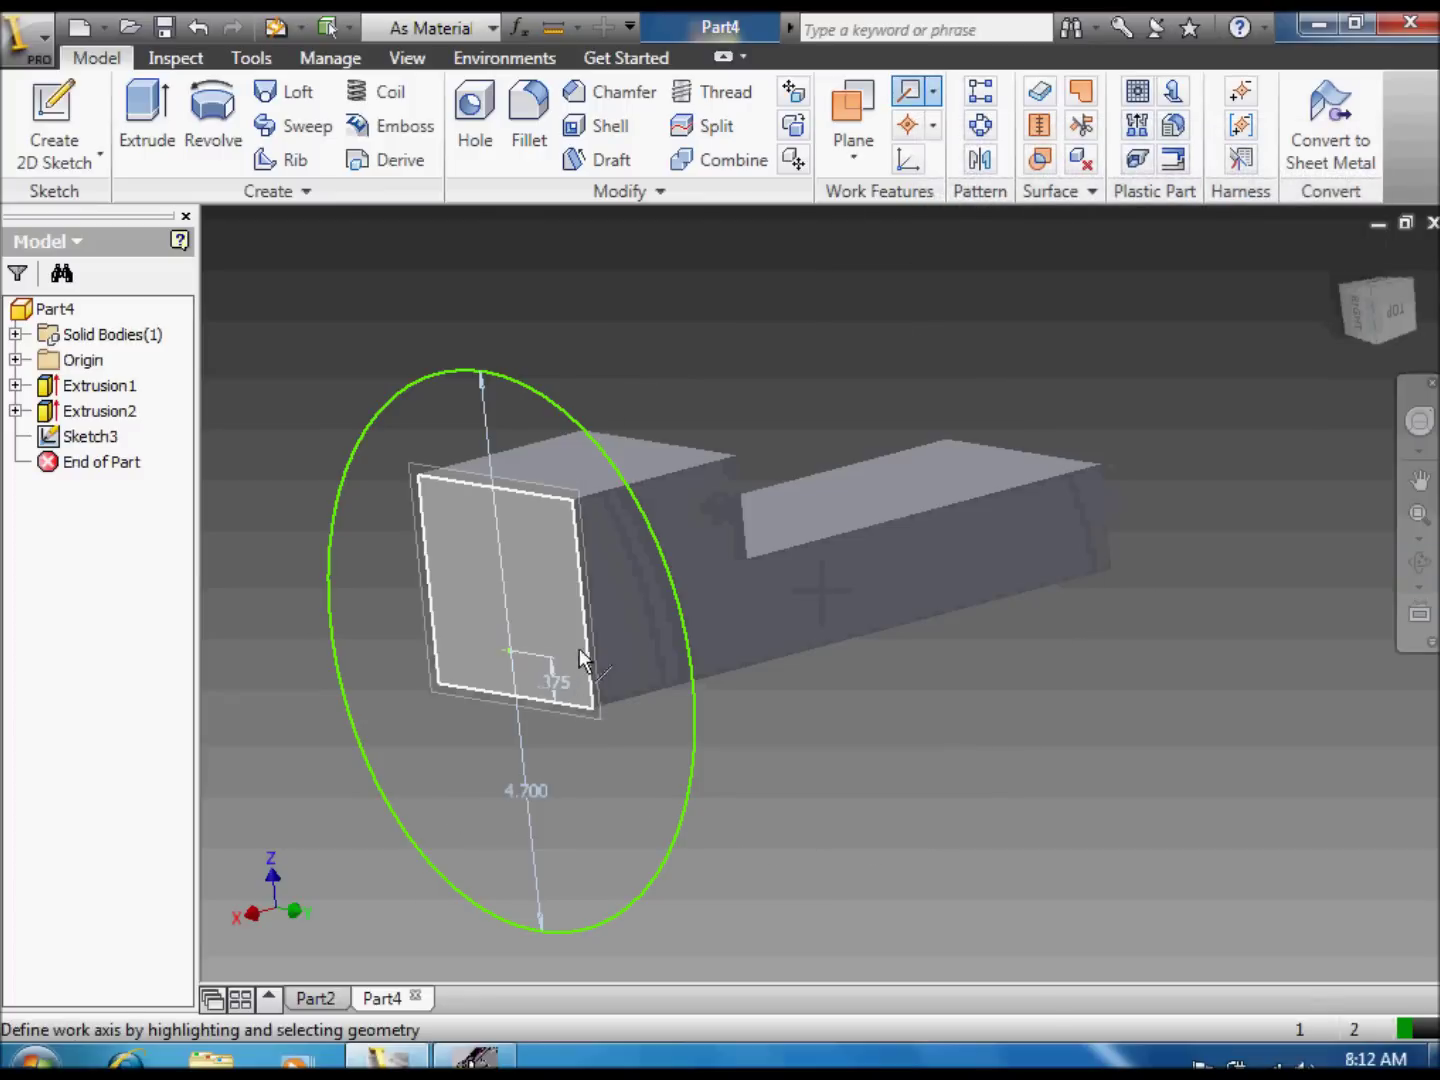
click(585, 598)
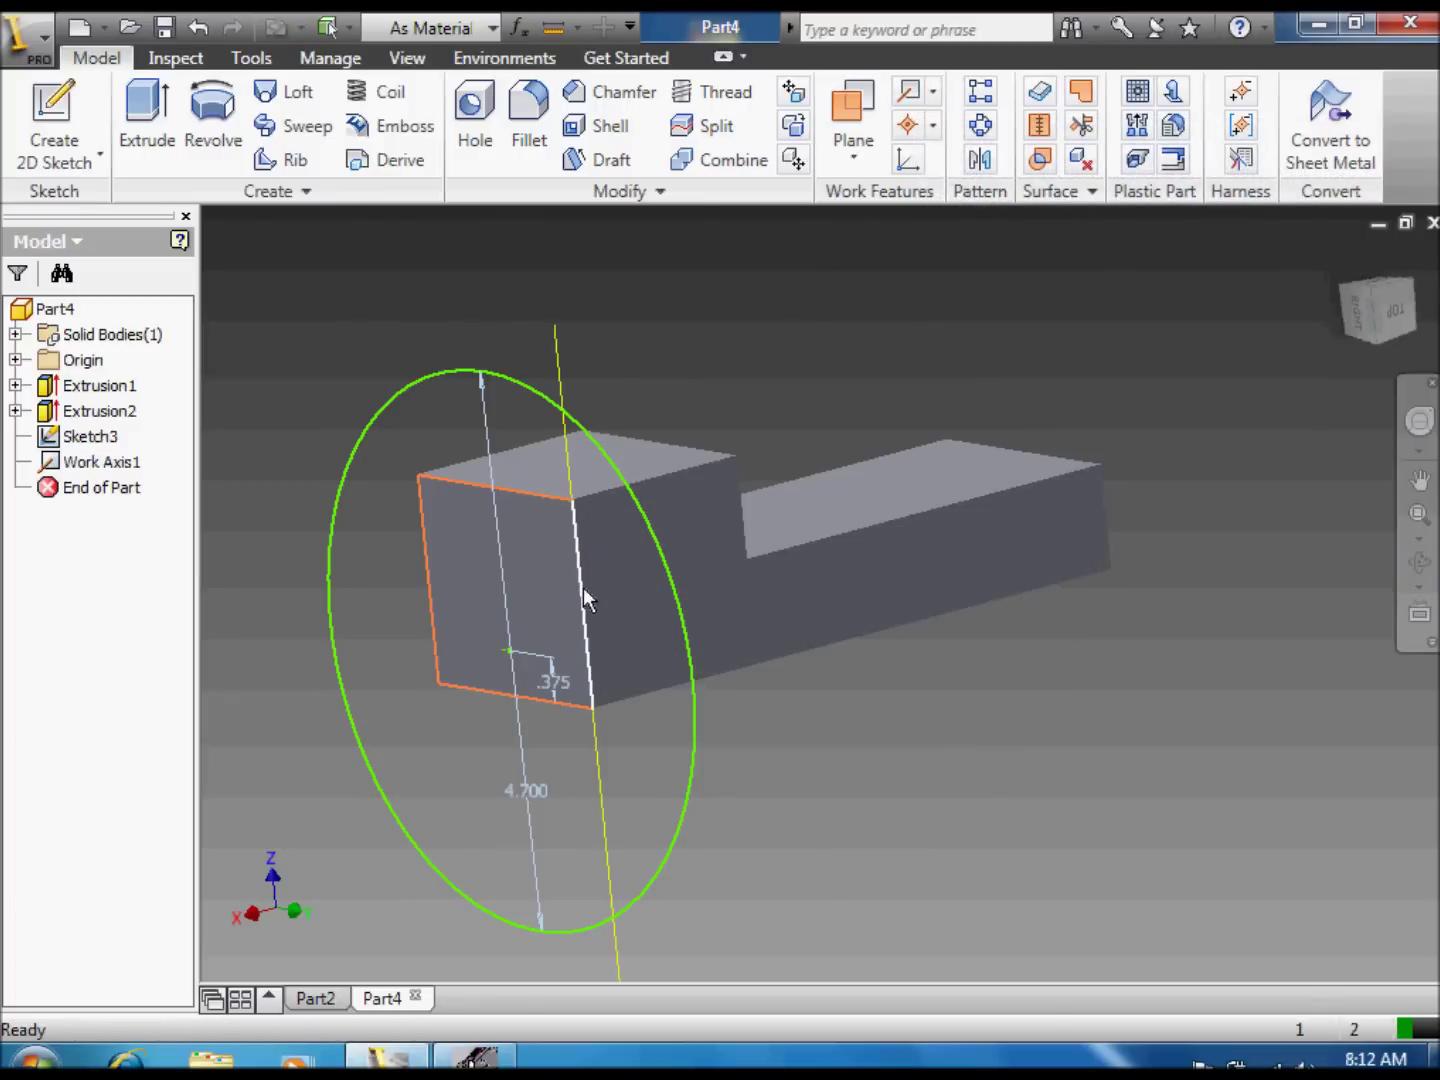
click(913, 97)
click(743, 495)
Step: Create work axes along the raised portion's two vertical edges on the opposite side of the block
click(1418, 558)
drag(860, 611, 1200, 609)
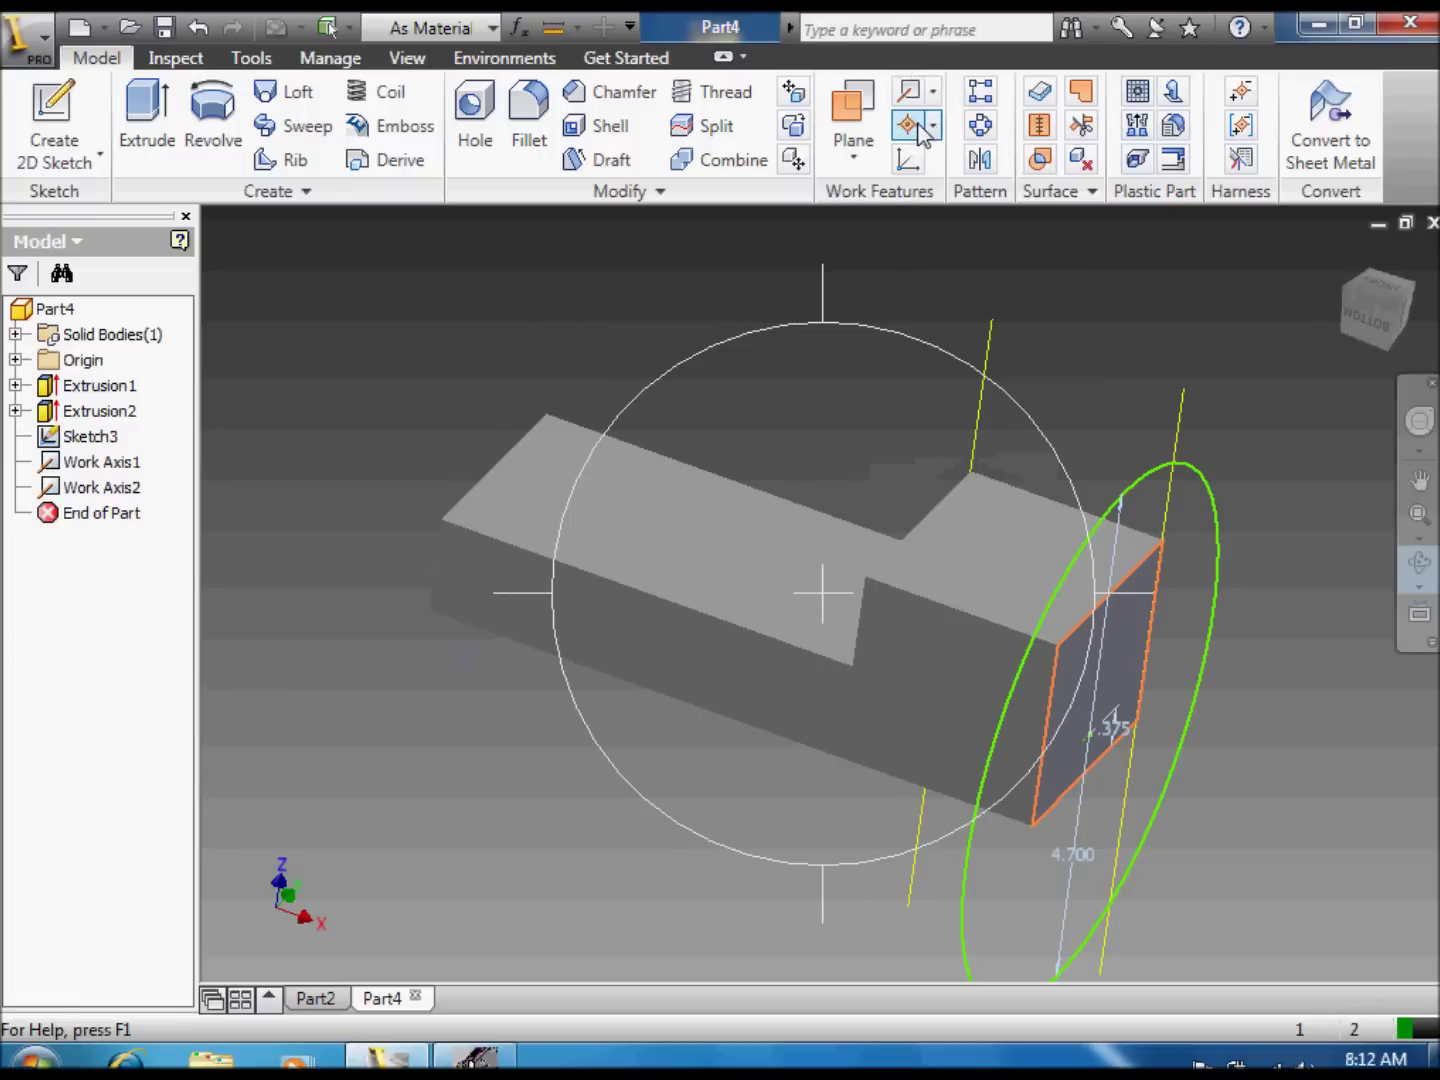
click(912, 106)
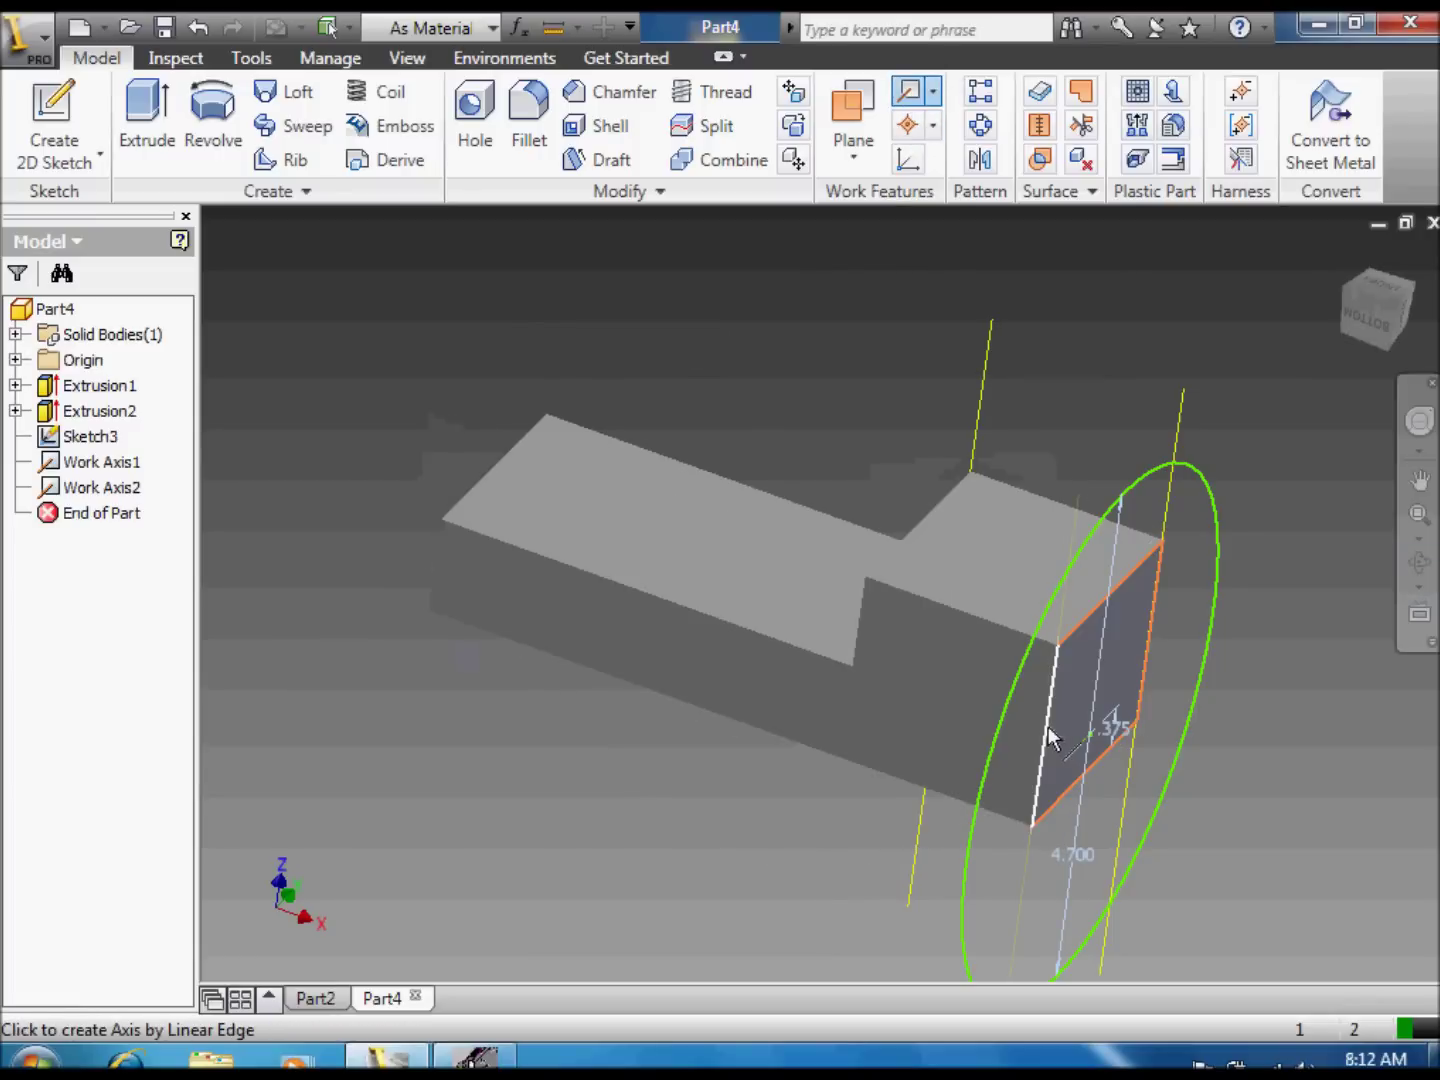
click(1048, 728)
click(916, 104)
click(862, 600)
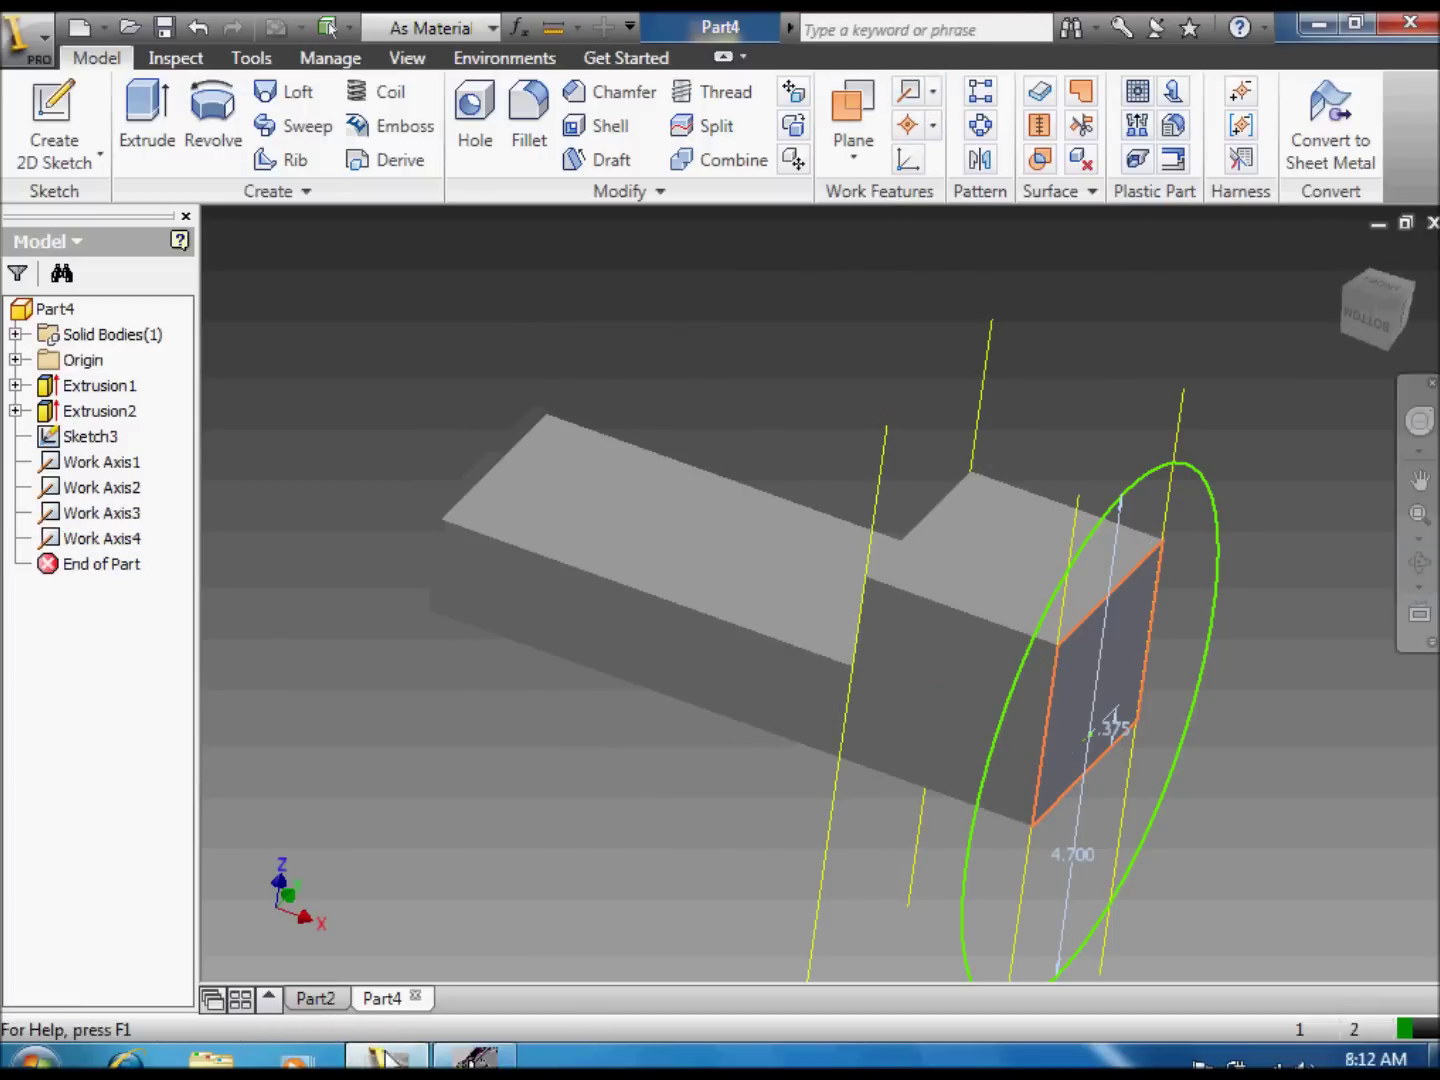
click(452, 1058)
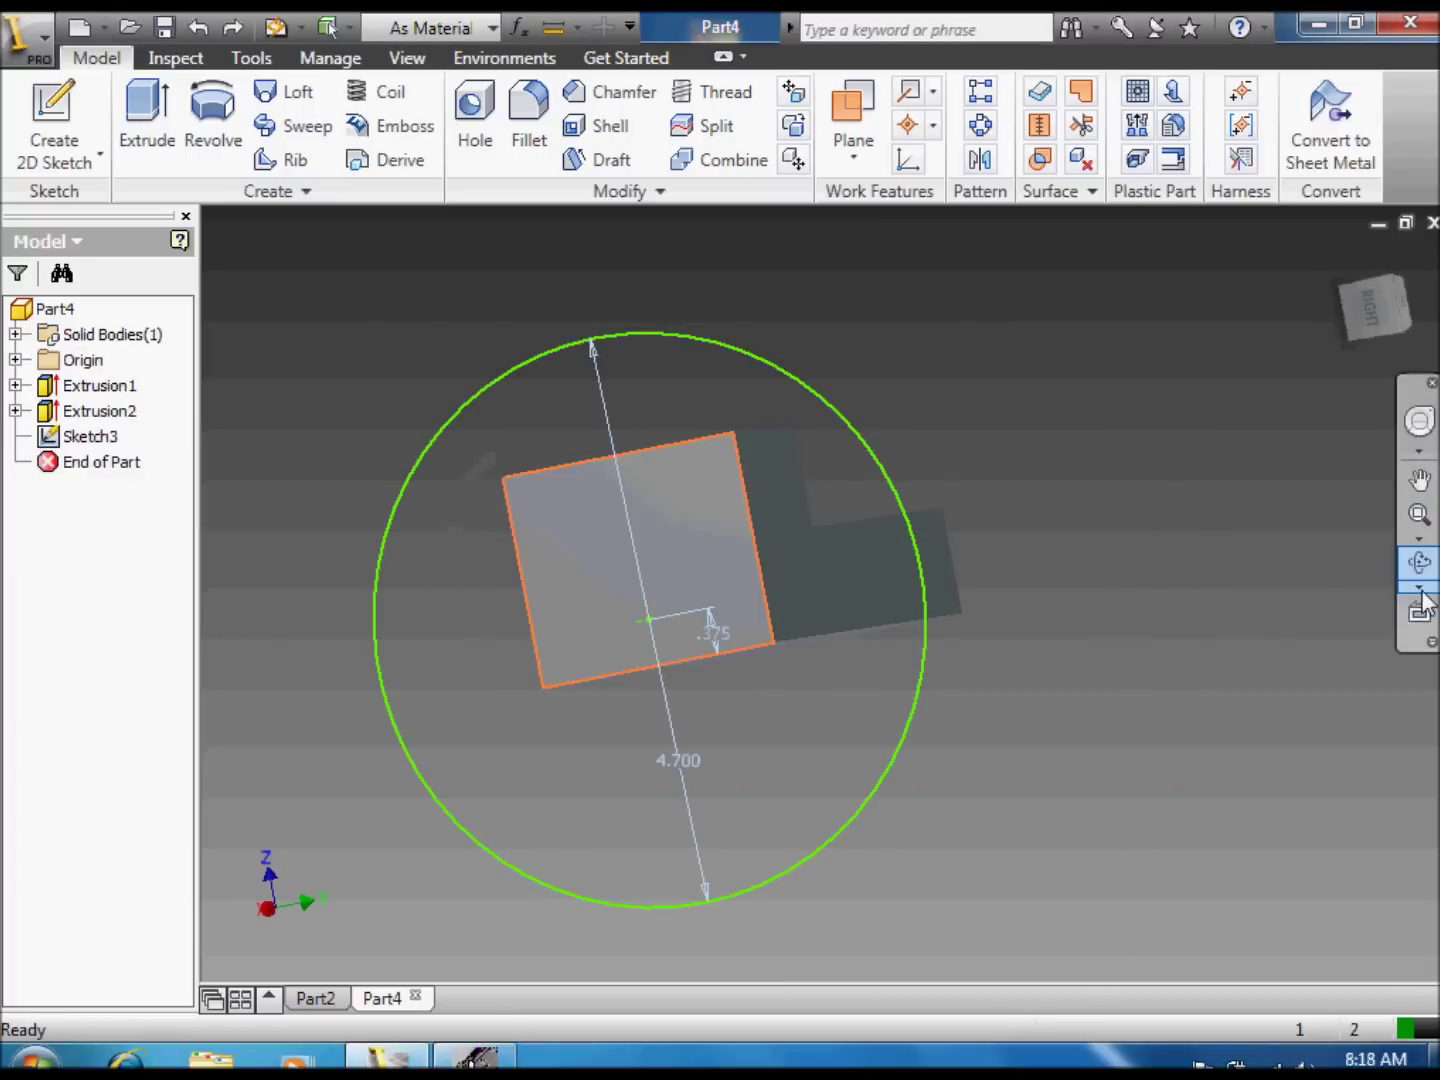
Step: Start a new sketch on the end face of the raised portion that carries the circle
click(1420, 589)
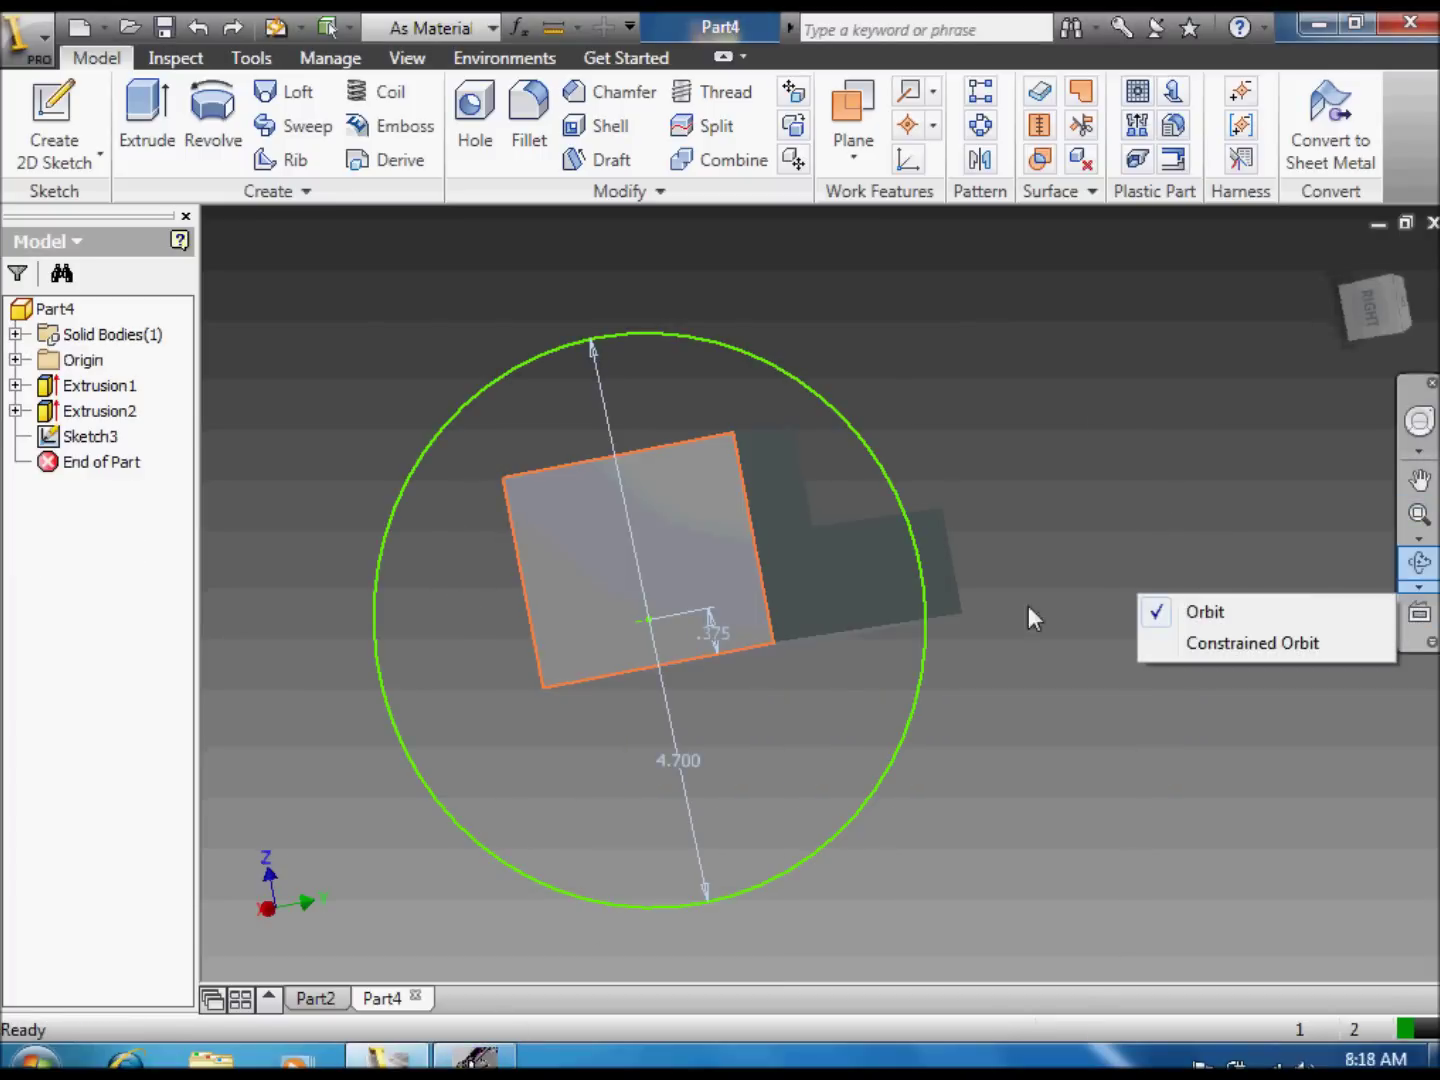
click(1300, 609)
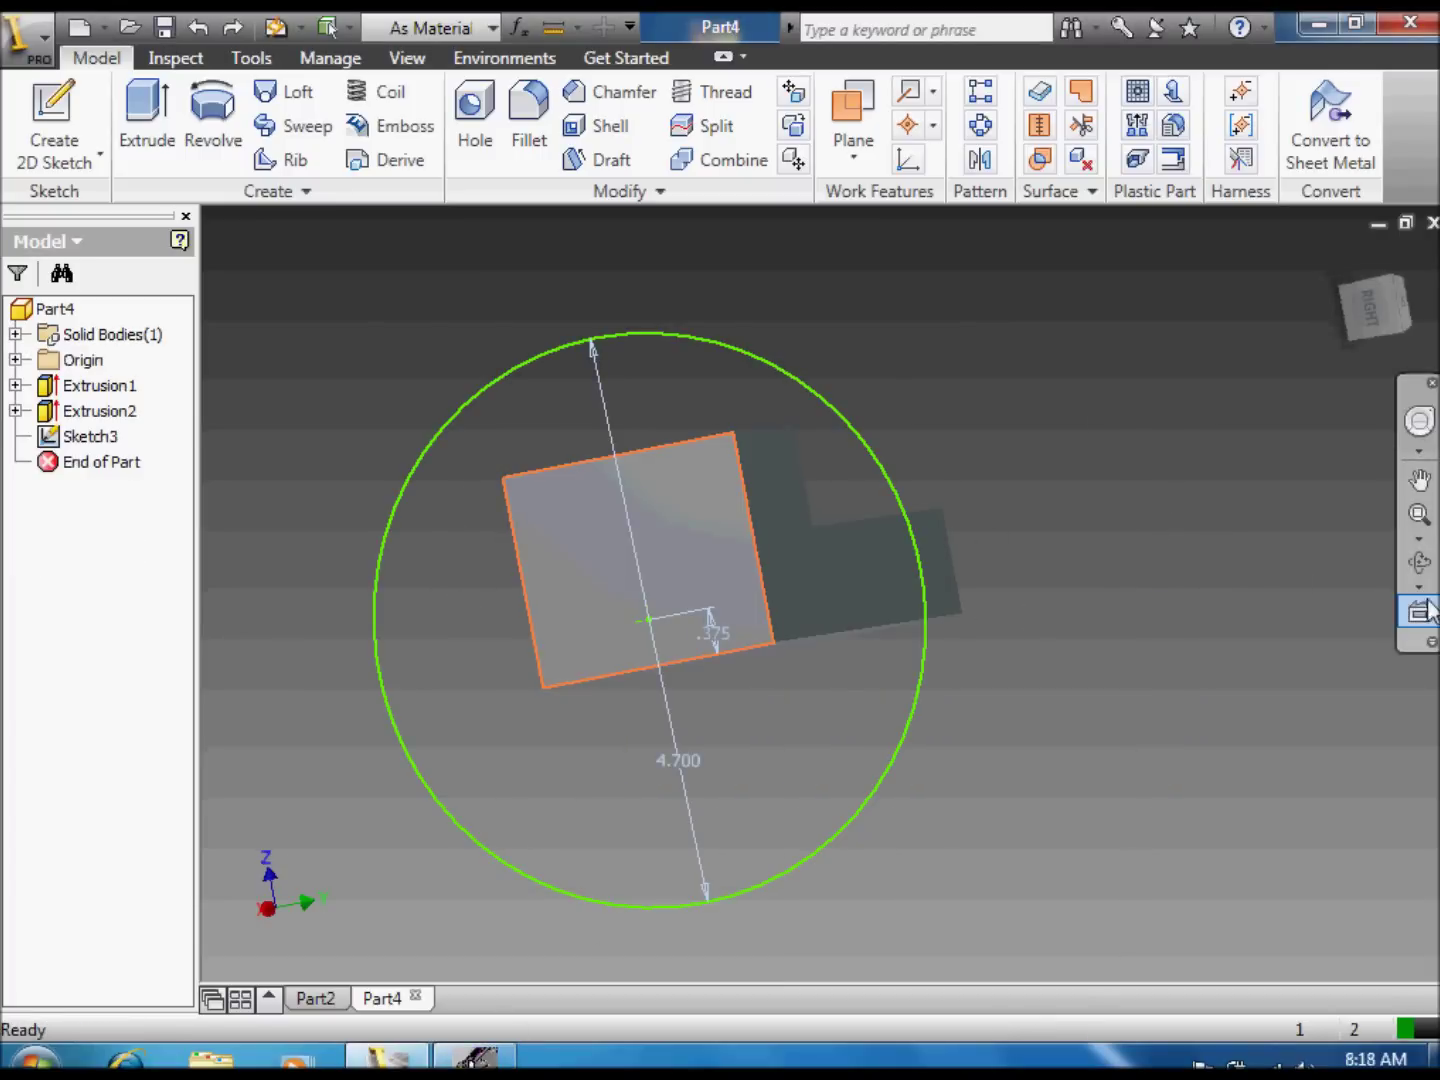
mouse_move(1232, 599)
mouse_down()
mouse_move(861, 616)
mouse_move(640, 581)
mouse_move(836, 556)
mouse_move(1021, 630)
mouse_move(689, 731)
mouse_move(1022, 509)
mouse_move(874, 545)
mouse_move(637, 500)
mouse_move(734, 486)
mouse_move(750, 505)
mouse_move(723, 643)
mouse_move(745, 660)
mouse_move(876, 520)
mouse_move(839, 469)
mouse_move(1083, 630)
mouse_move(905, 499)
mouse_move(750, 479)
mouse_move(778, 585)
mouse_up()
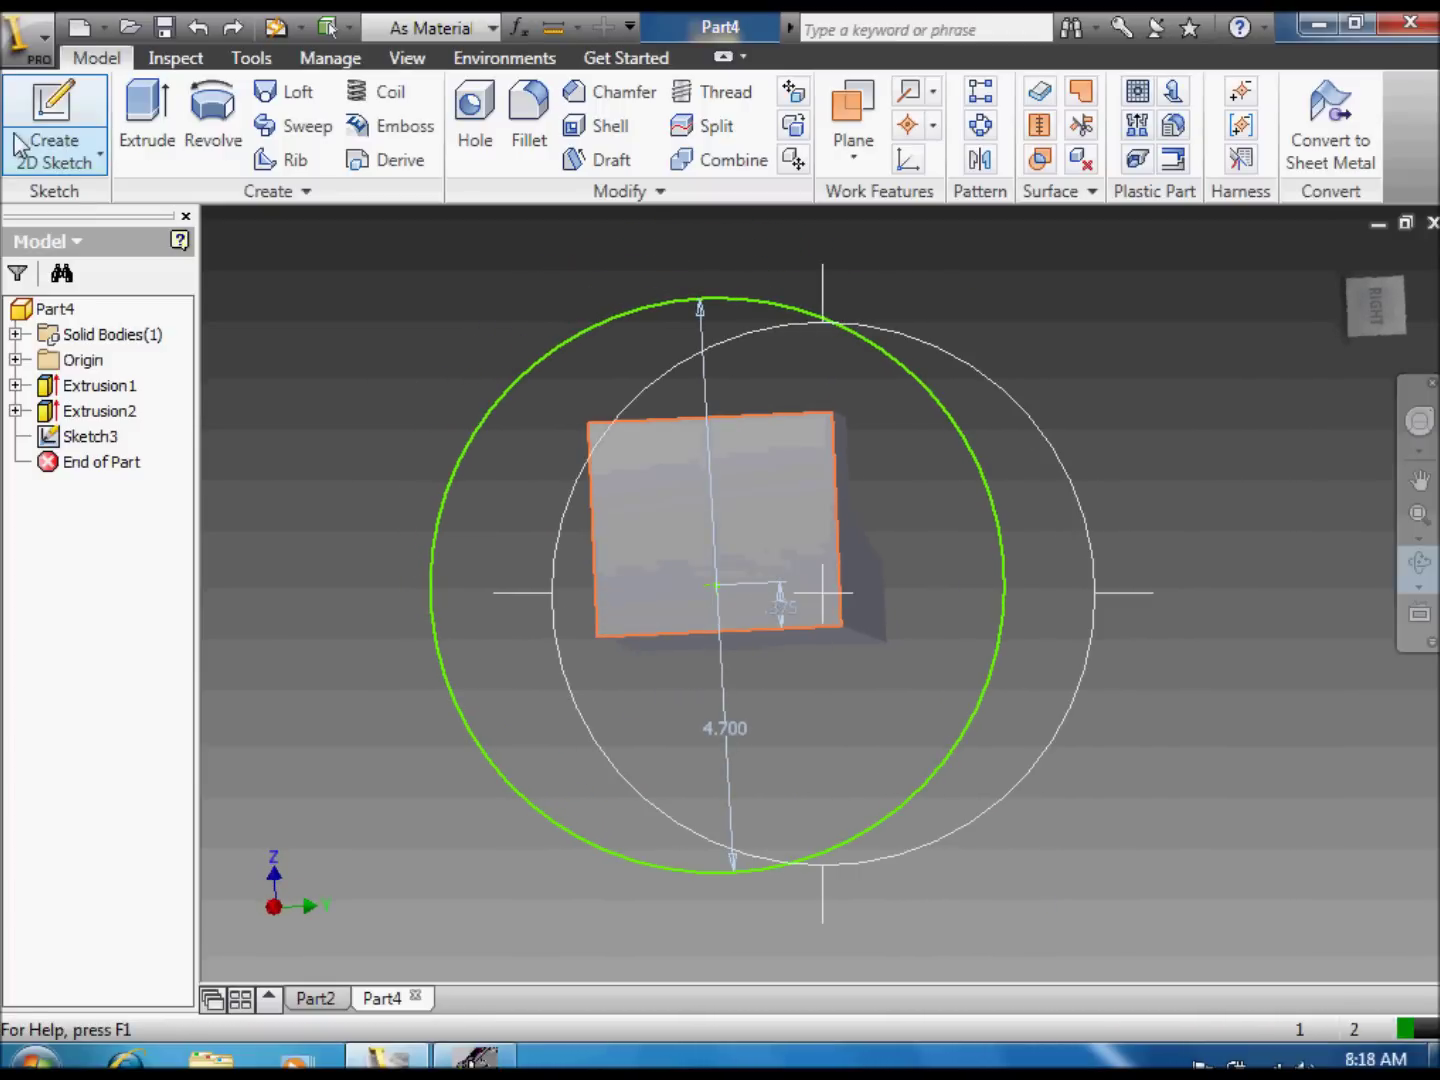
click(56, 120)
click(645, 516)
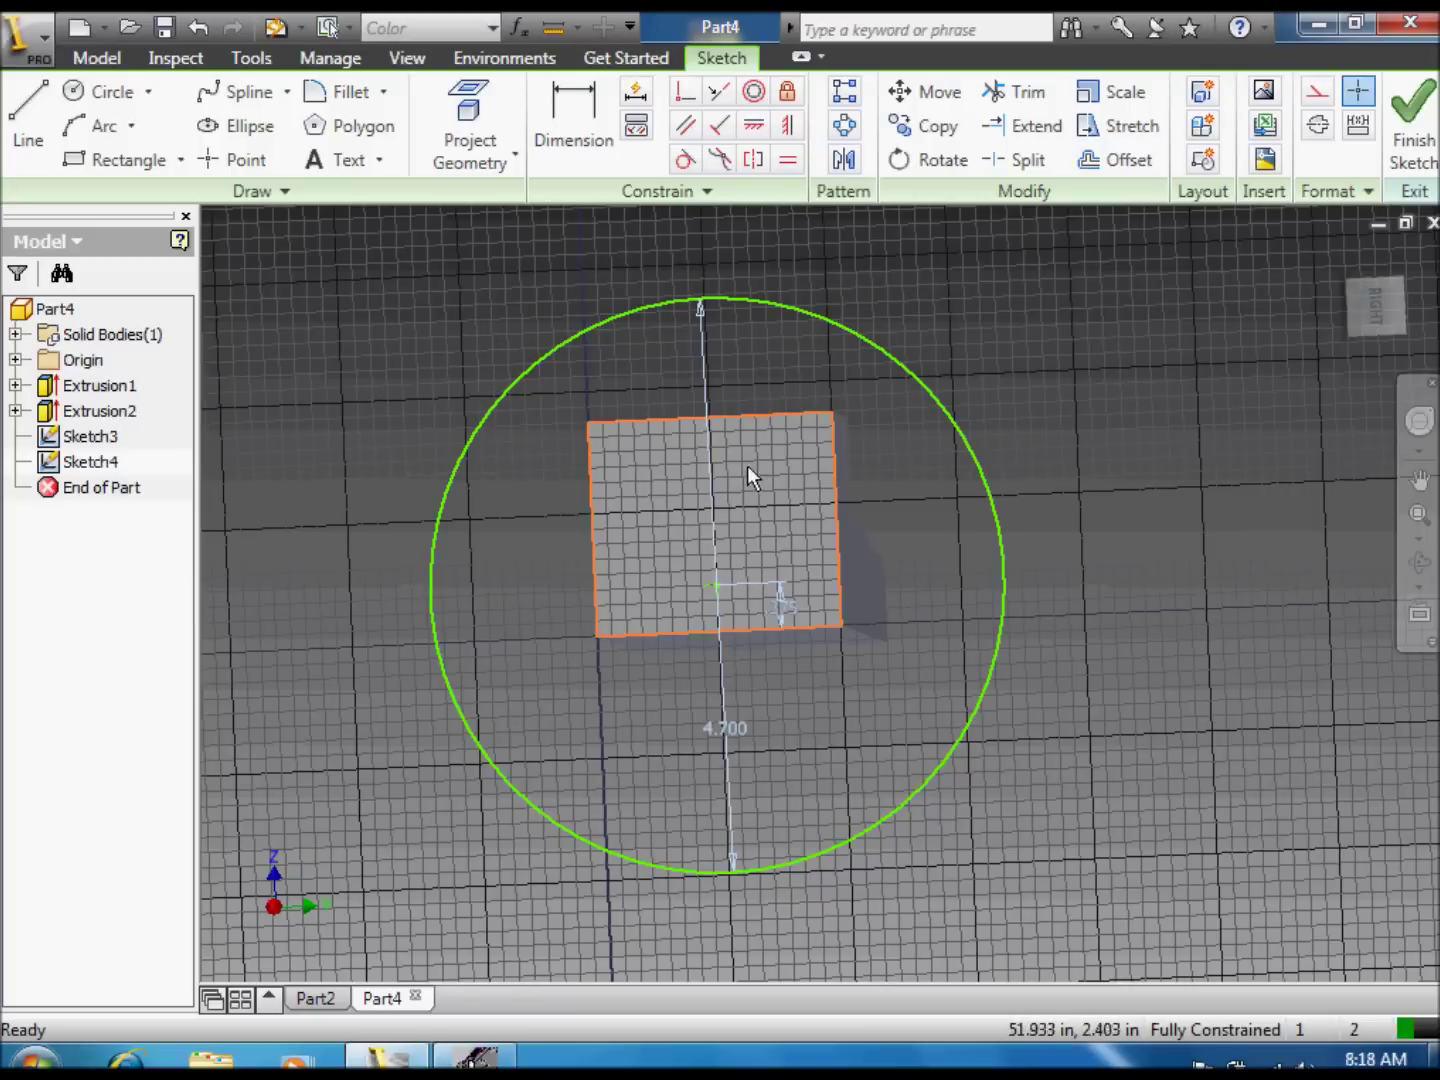
click(28, 118)
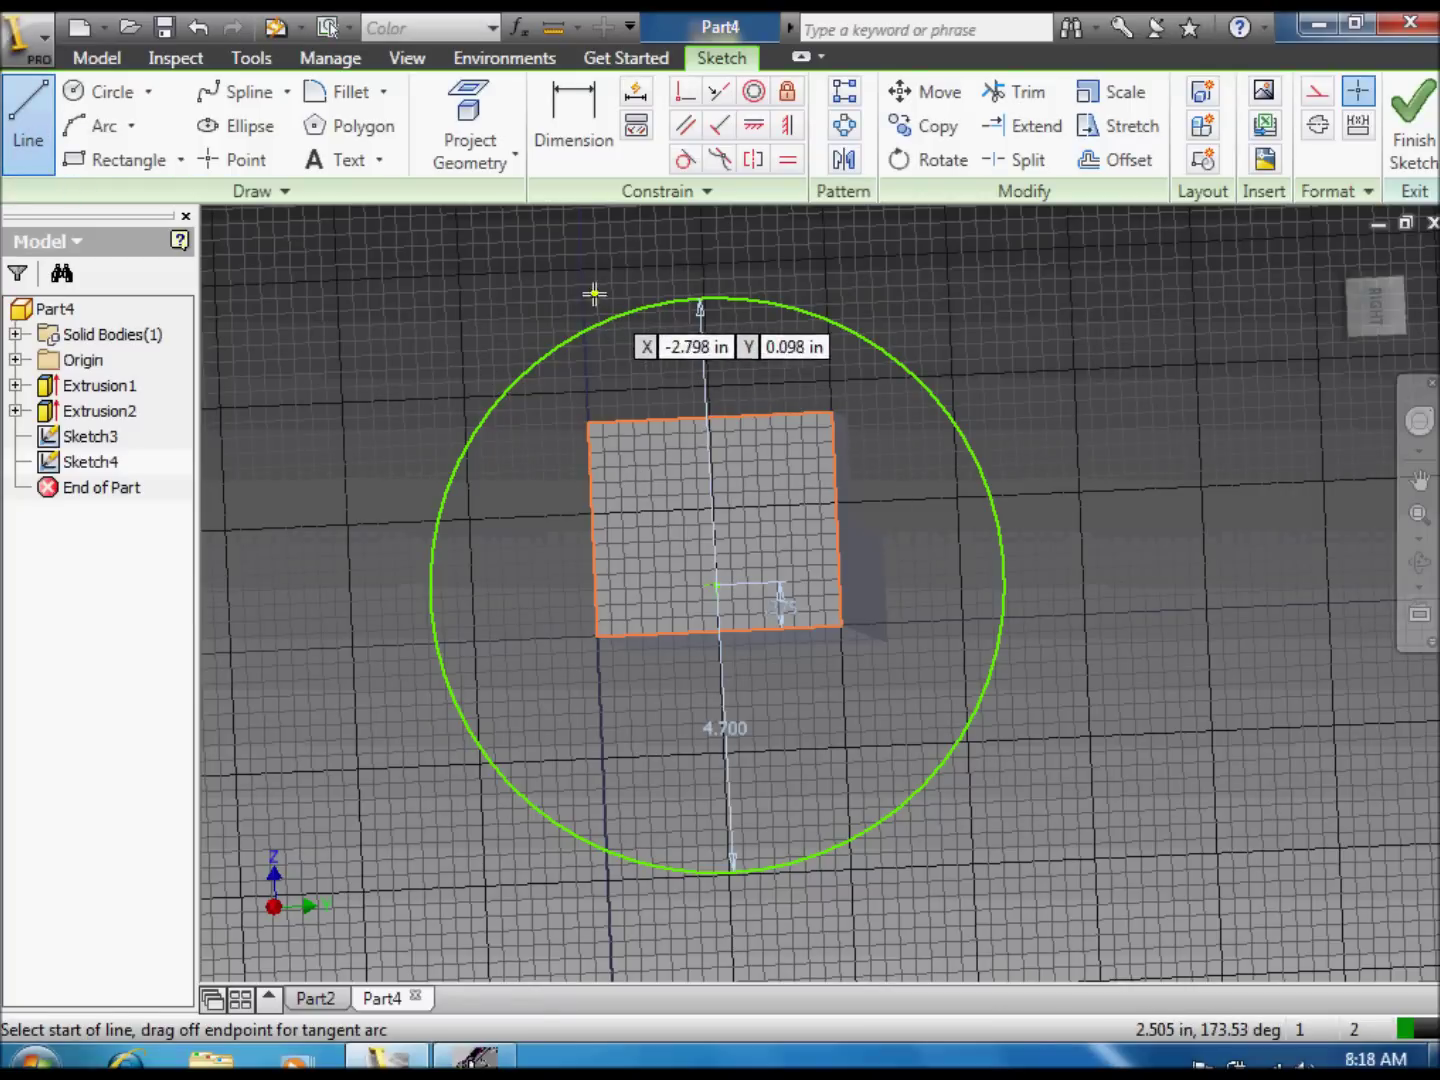
click(597, 635)
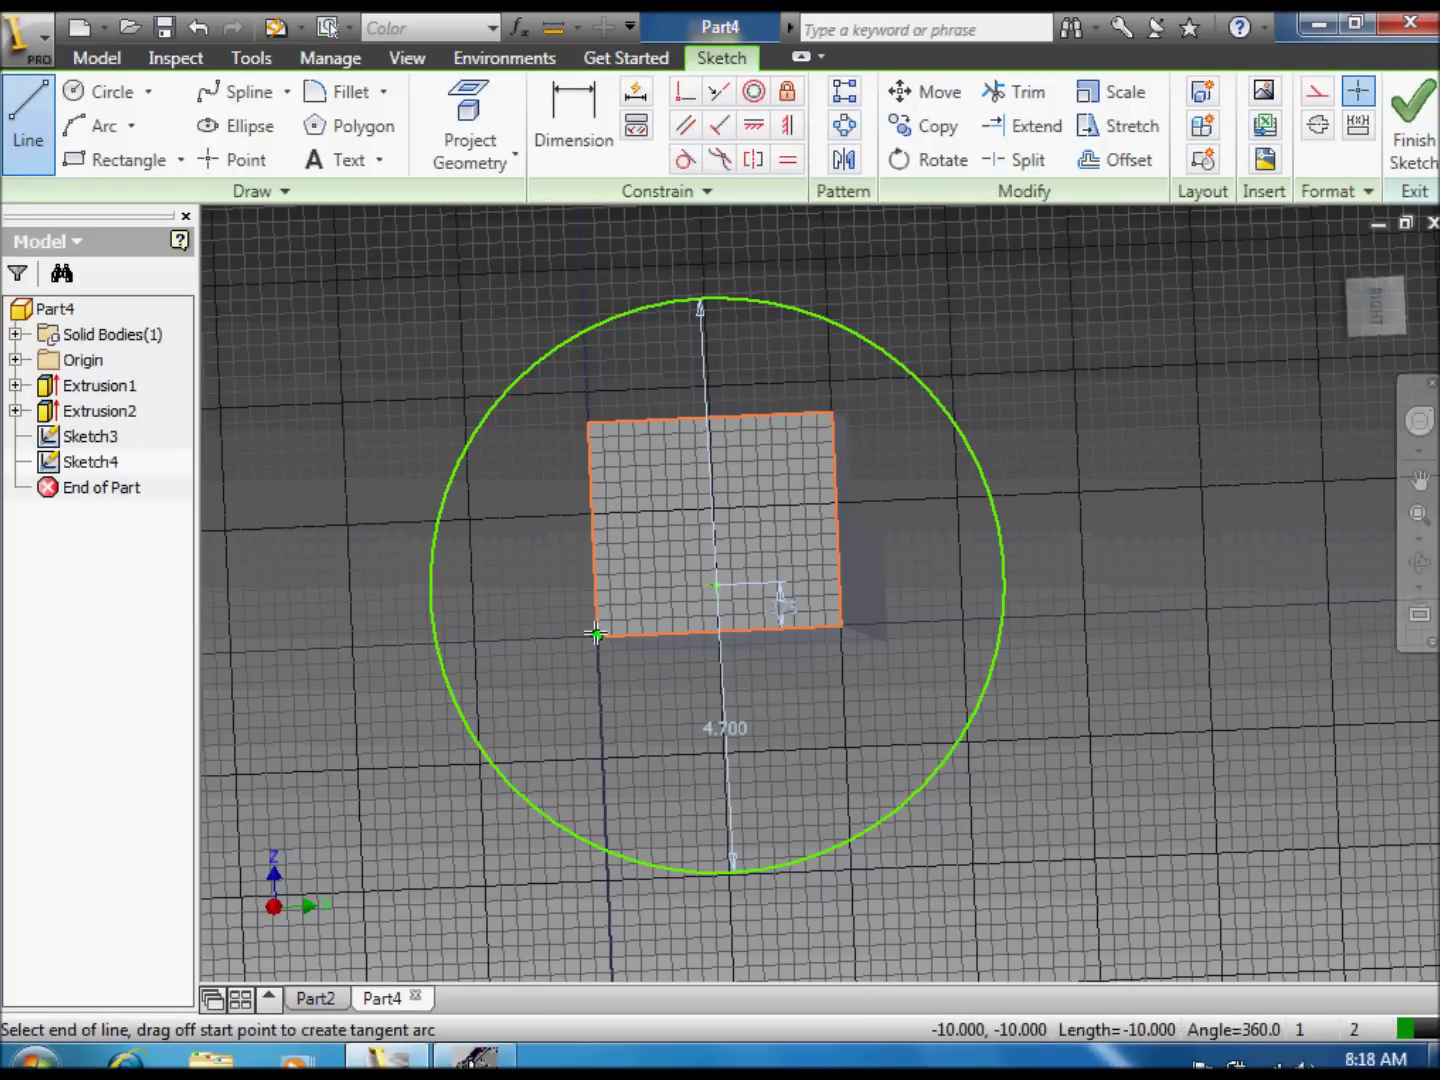
click(594, 272)
right_click(643, 268)
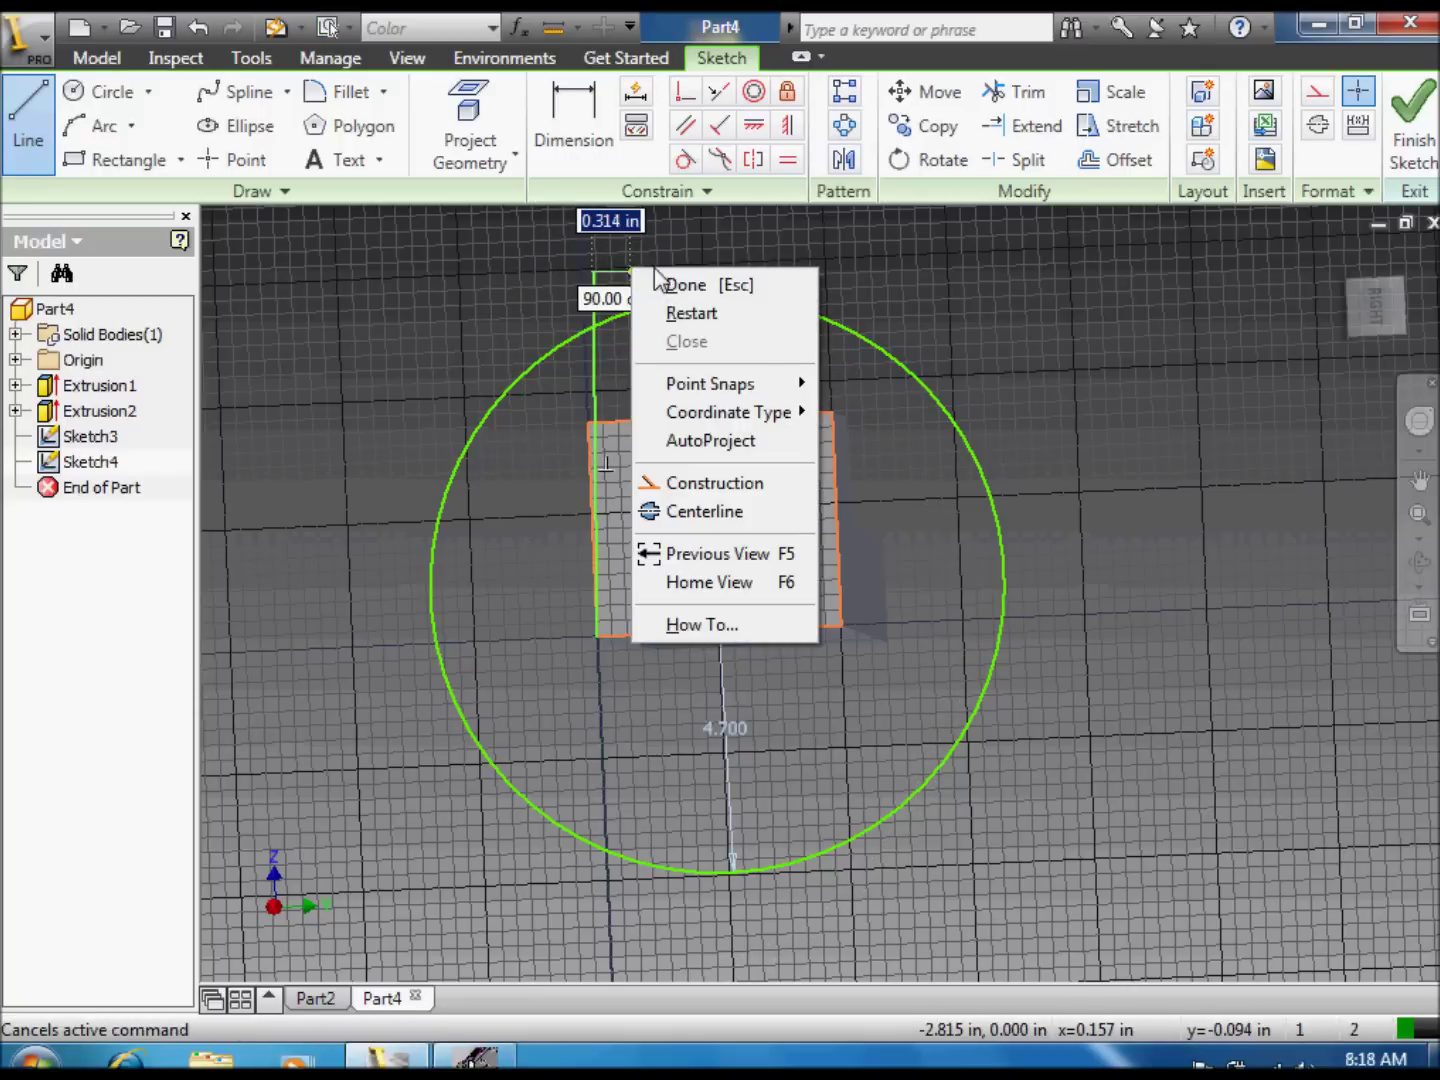
click(658, 280)
key(ctrl+z)
Step: Draw a line from the end face's lower-left corner up along its left edge, ending above the circle
click(28, 114)
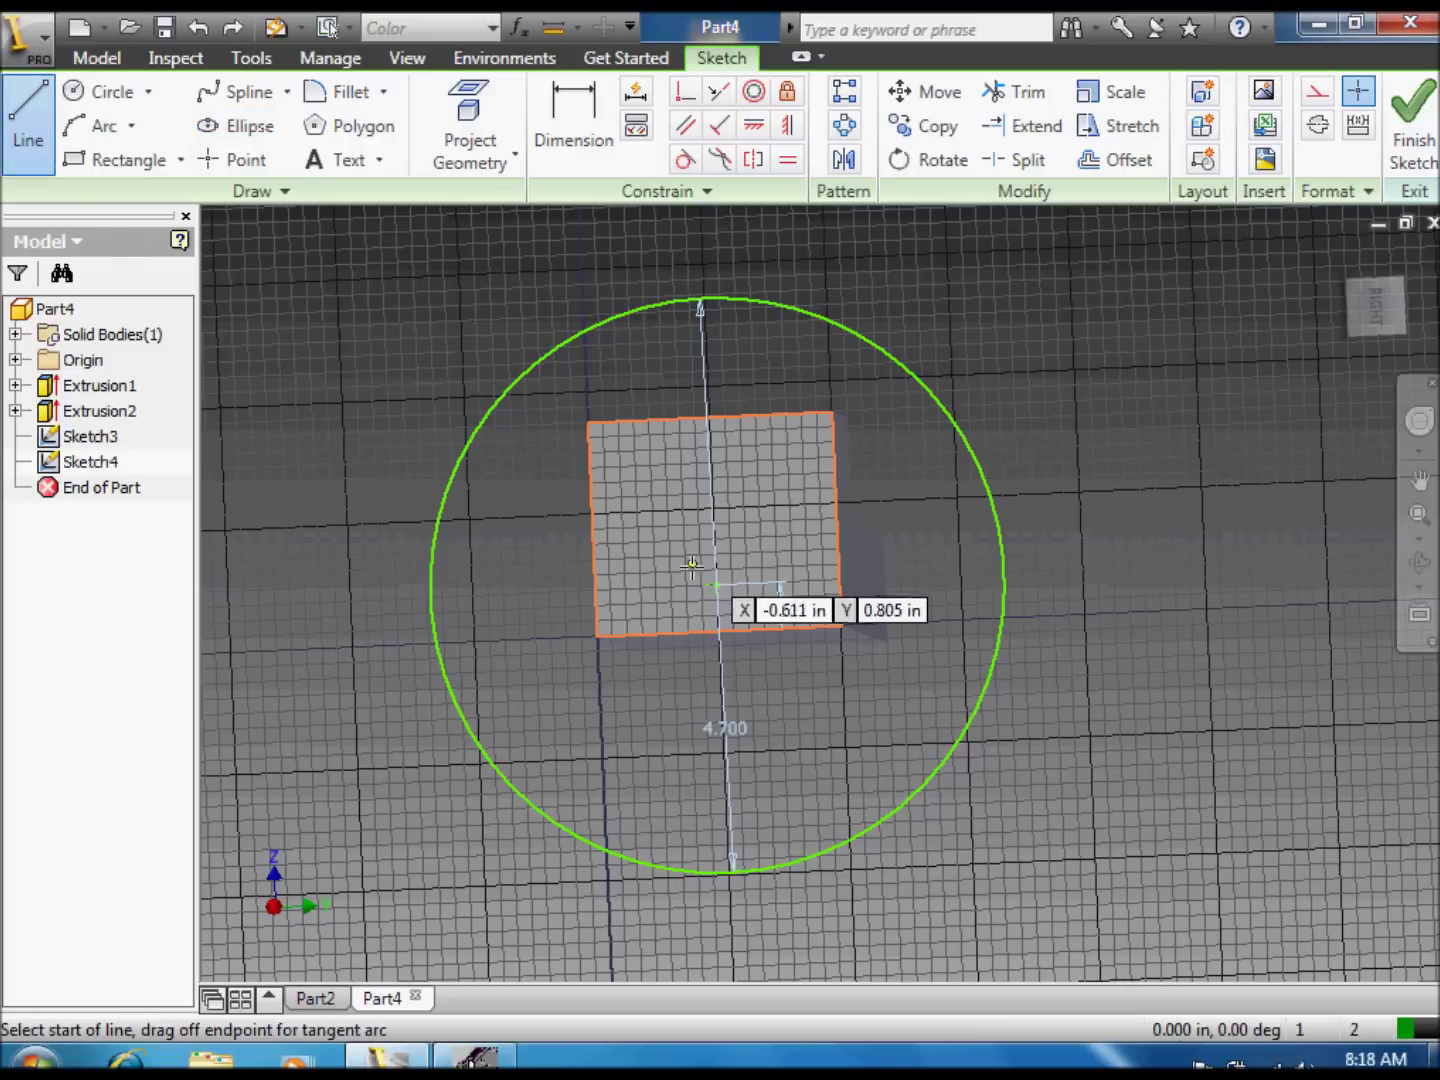
click(597, 635)
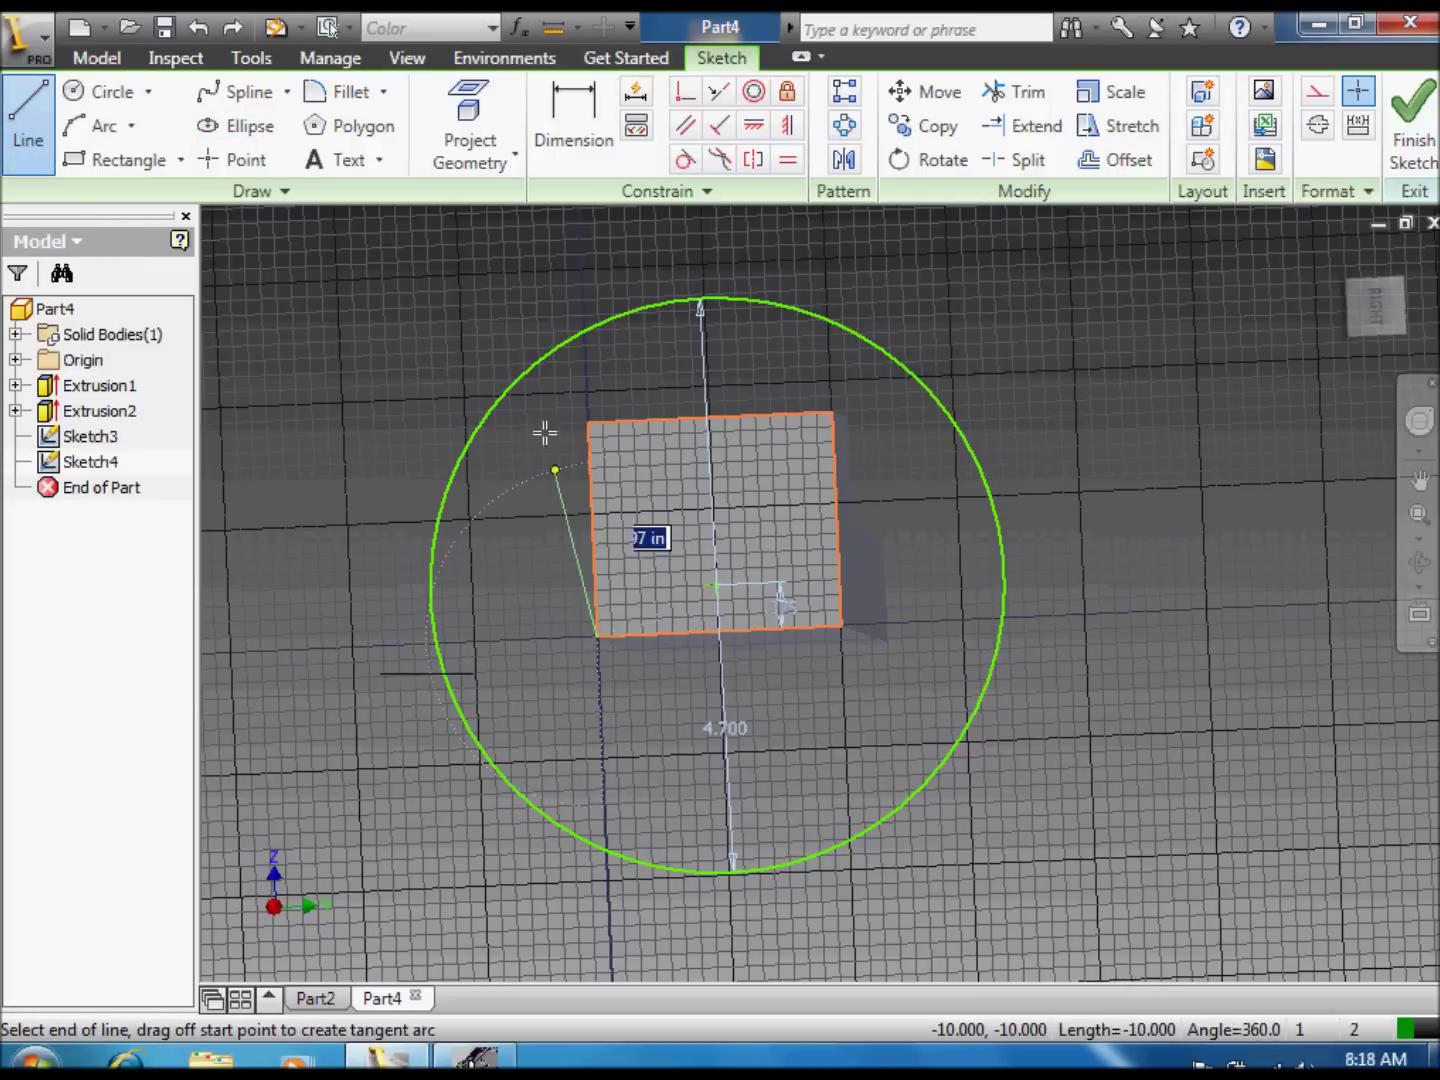
click(582, 273)
right_click(660, 284)
click(690, 287)
Step: Draw a line from the end face's lower-right corner up along its right edge past the circle, and finish the sketch
click(28, 114)
click(843, 627)
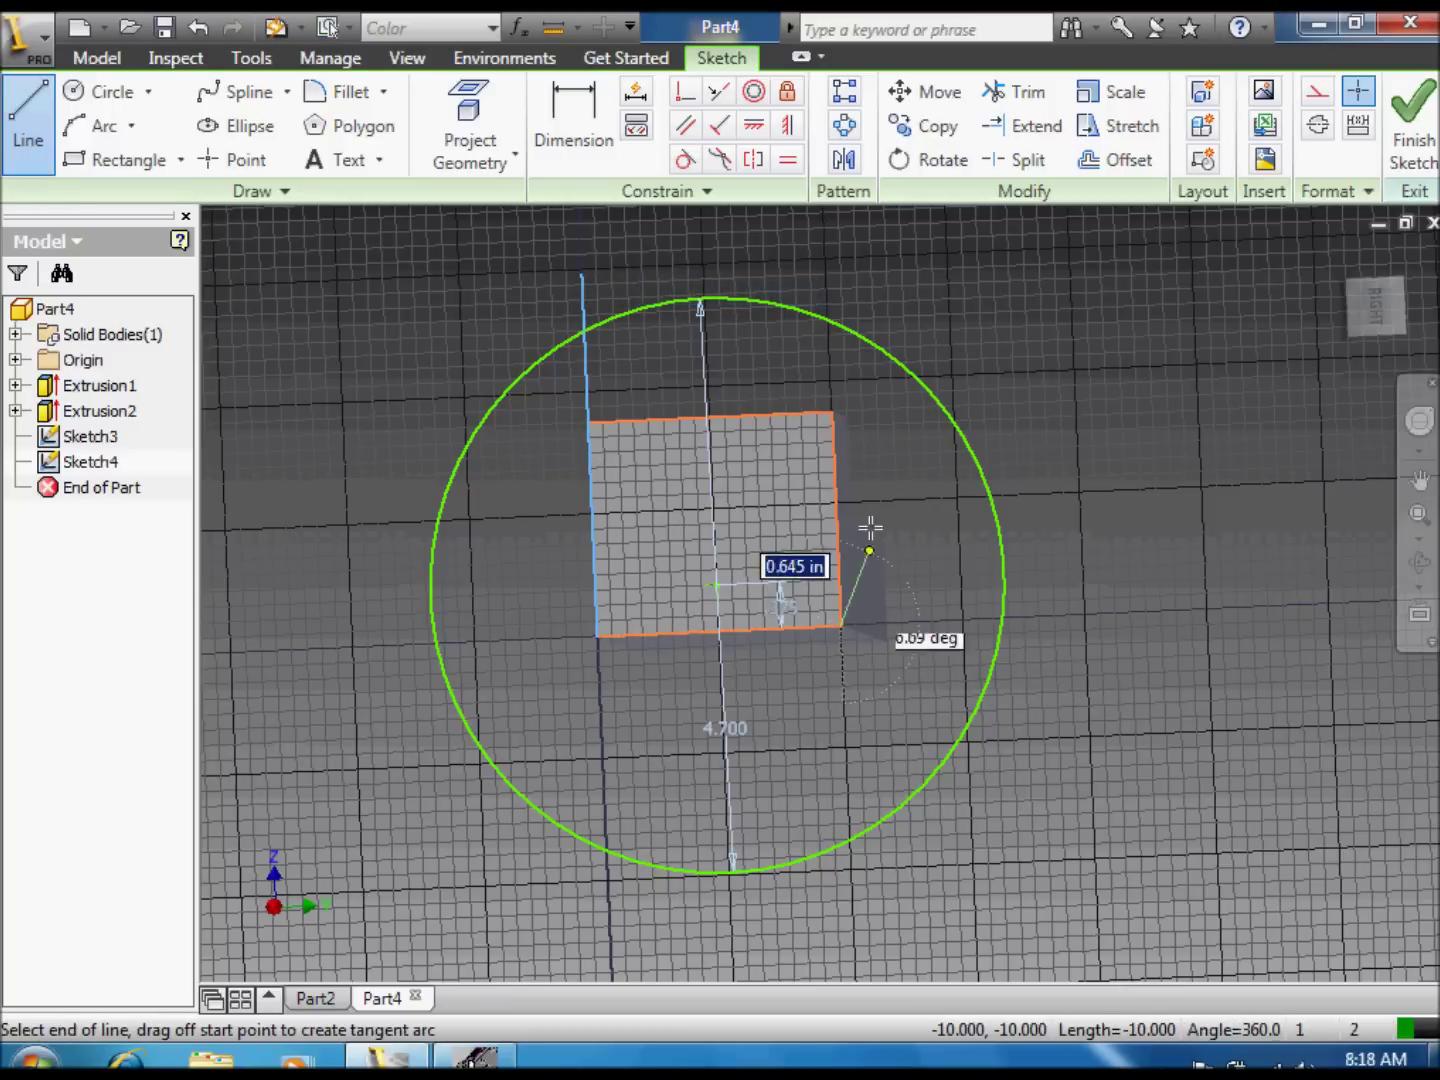
click(824, 256)
right_click(904, 185)
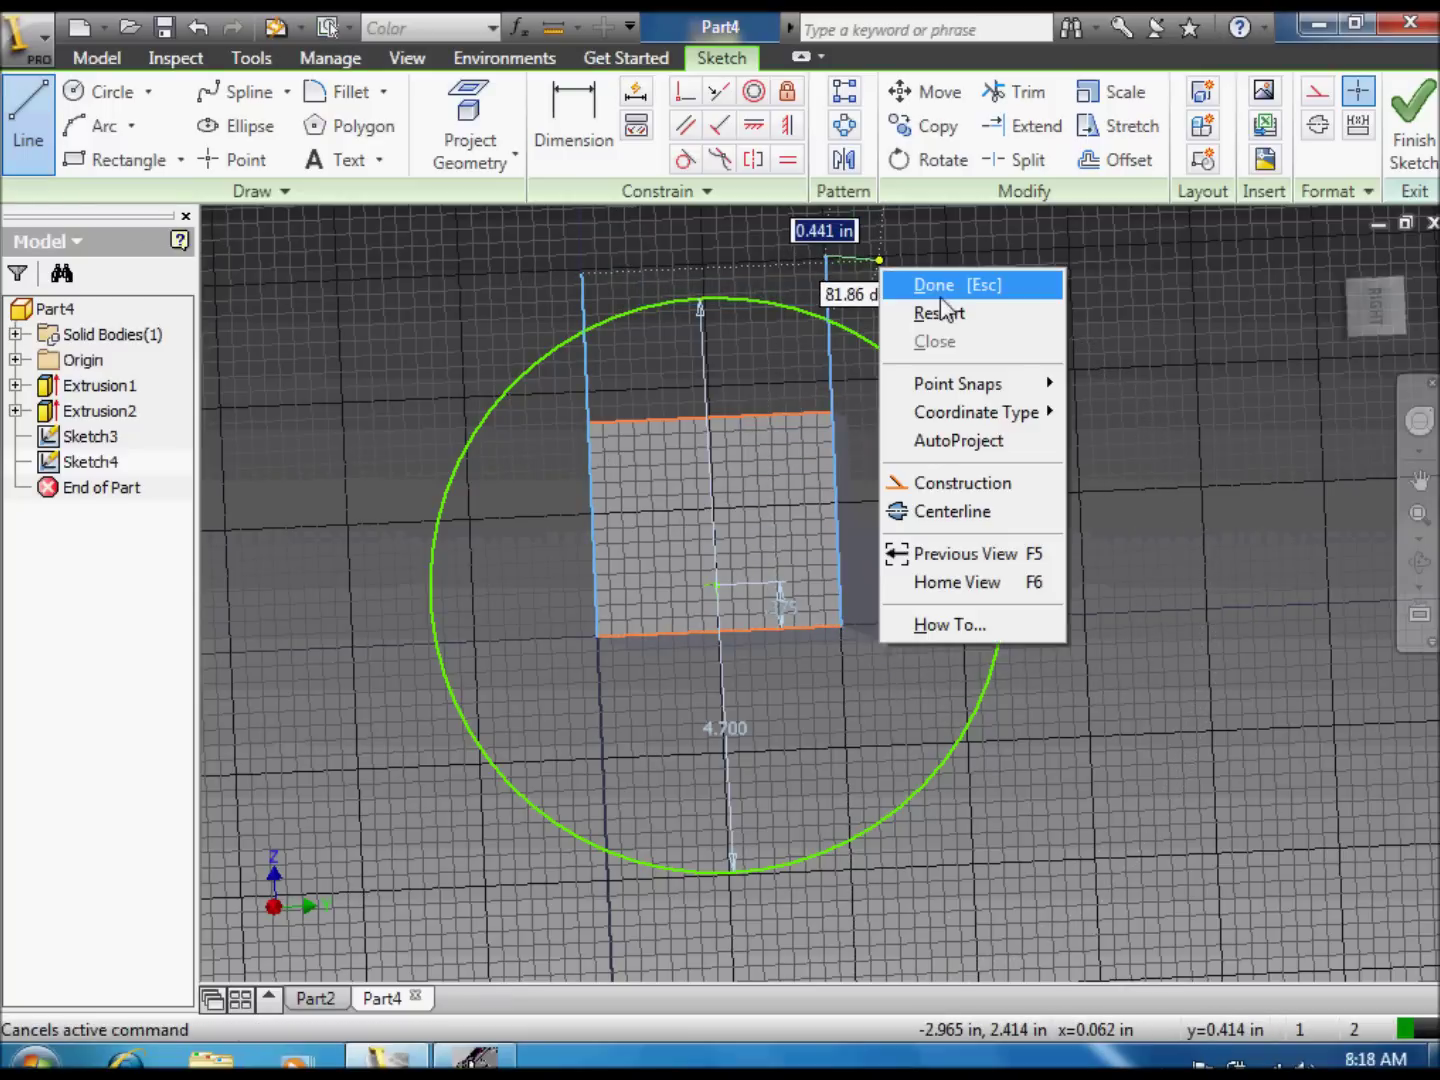
click(945, 194)
click(1413, 130)
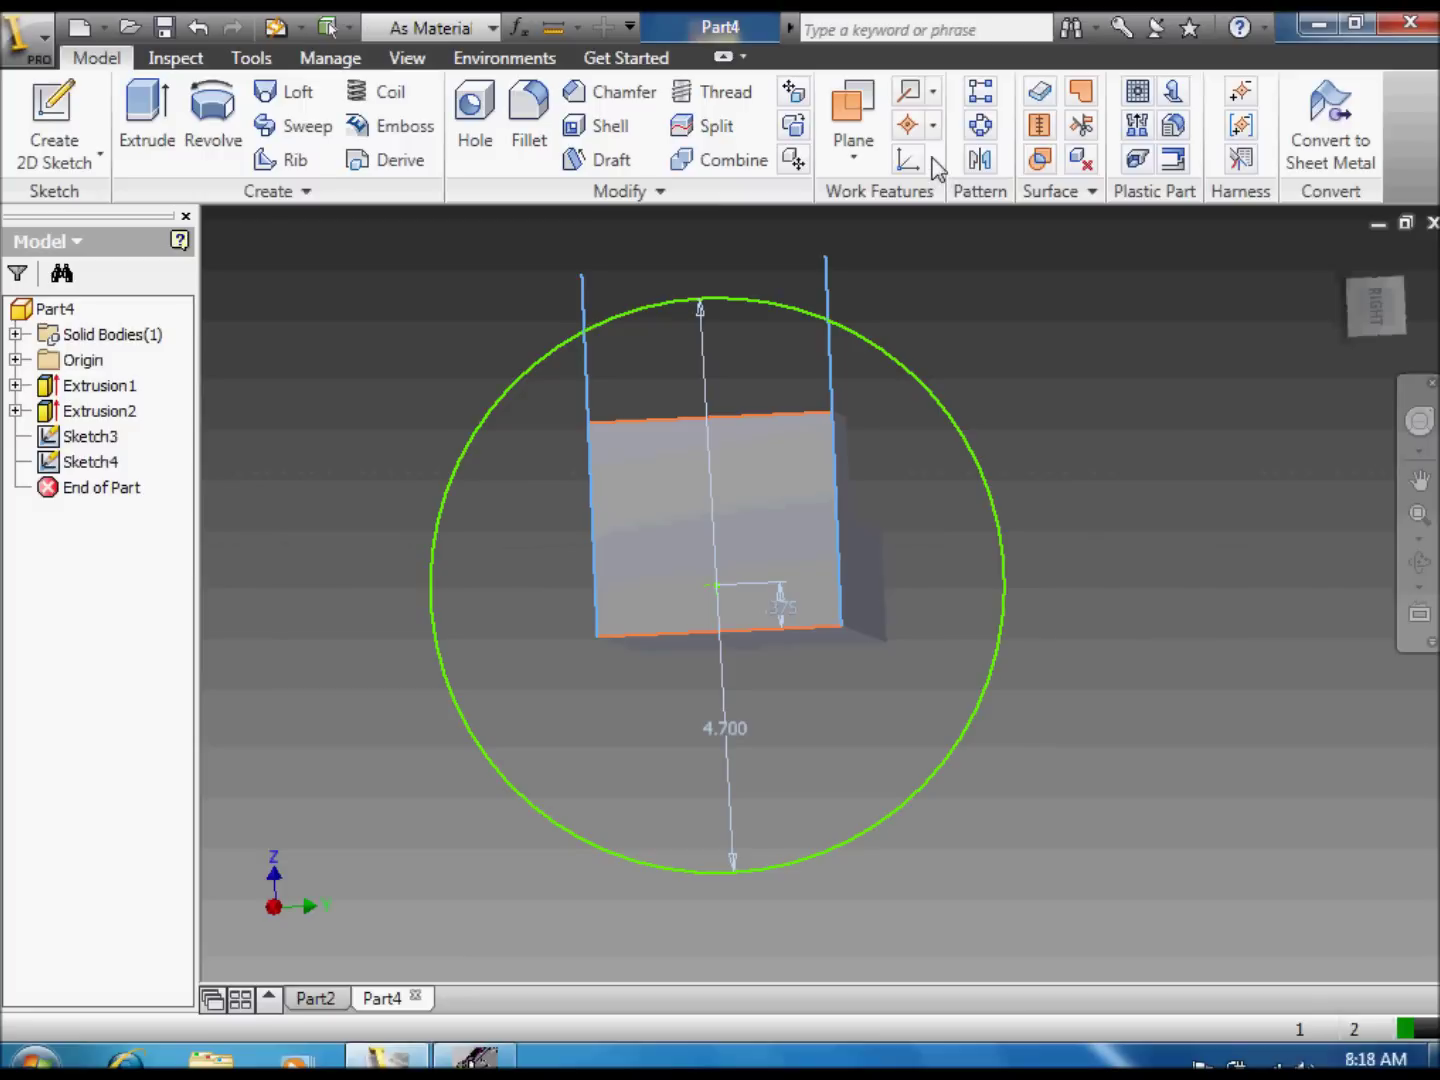
Step: Reopen the circle's sketch and draw a line from the face's lower-left corner along its left edge to above the circle
click(52, 105)
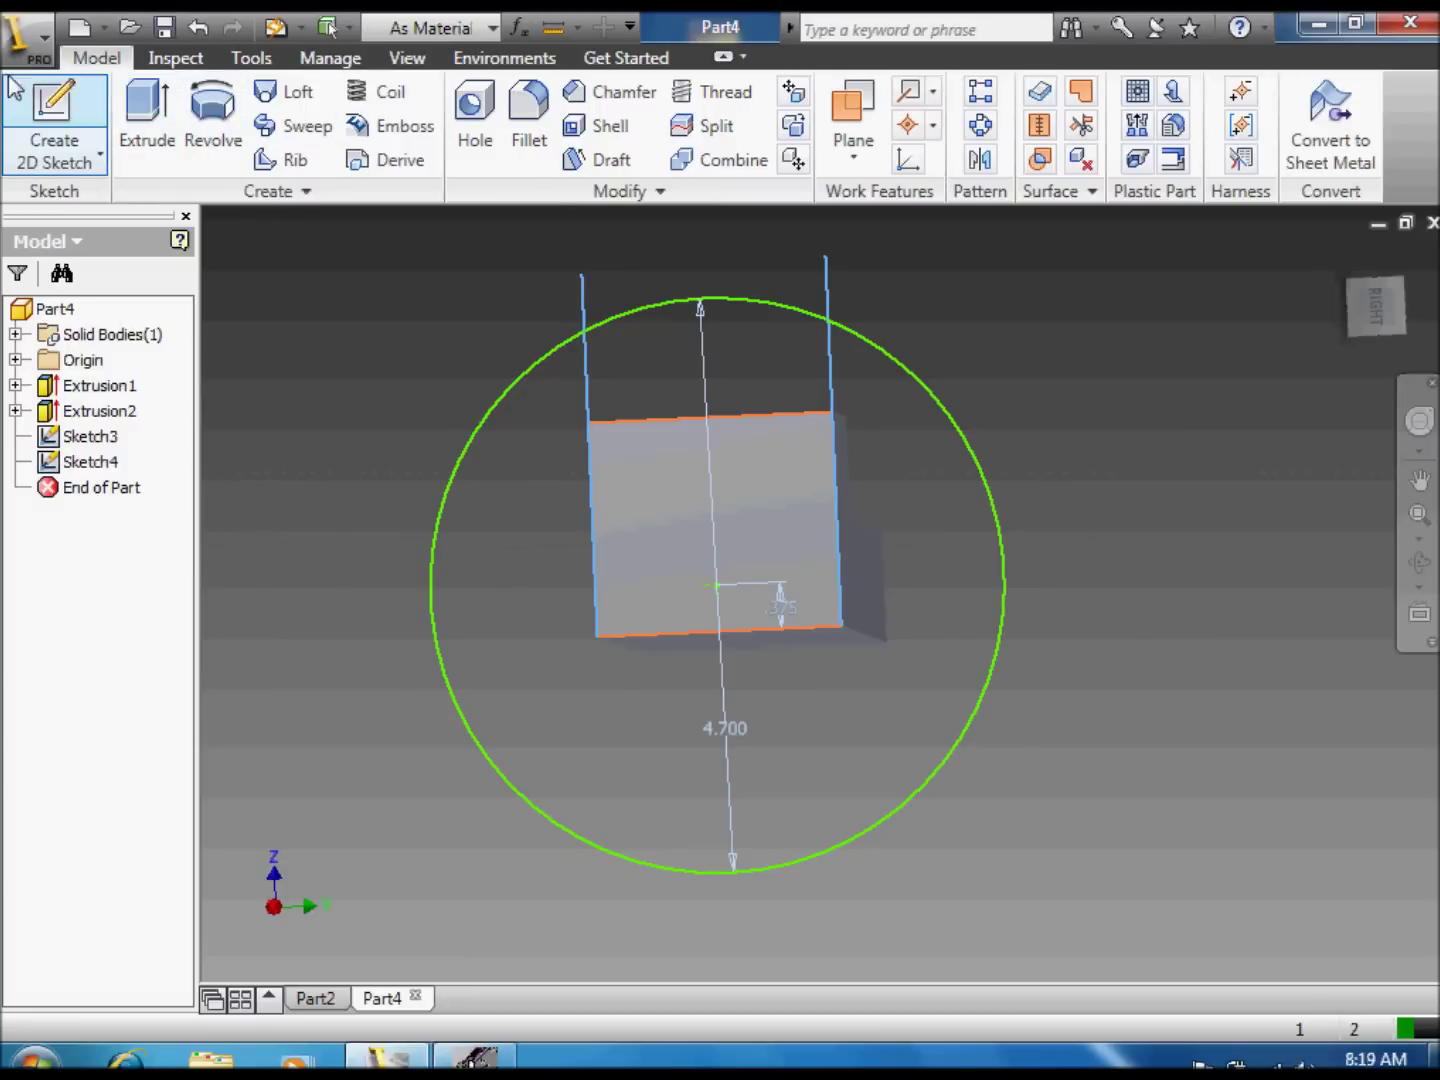
click(427, 558)
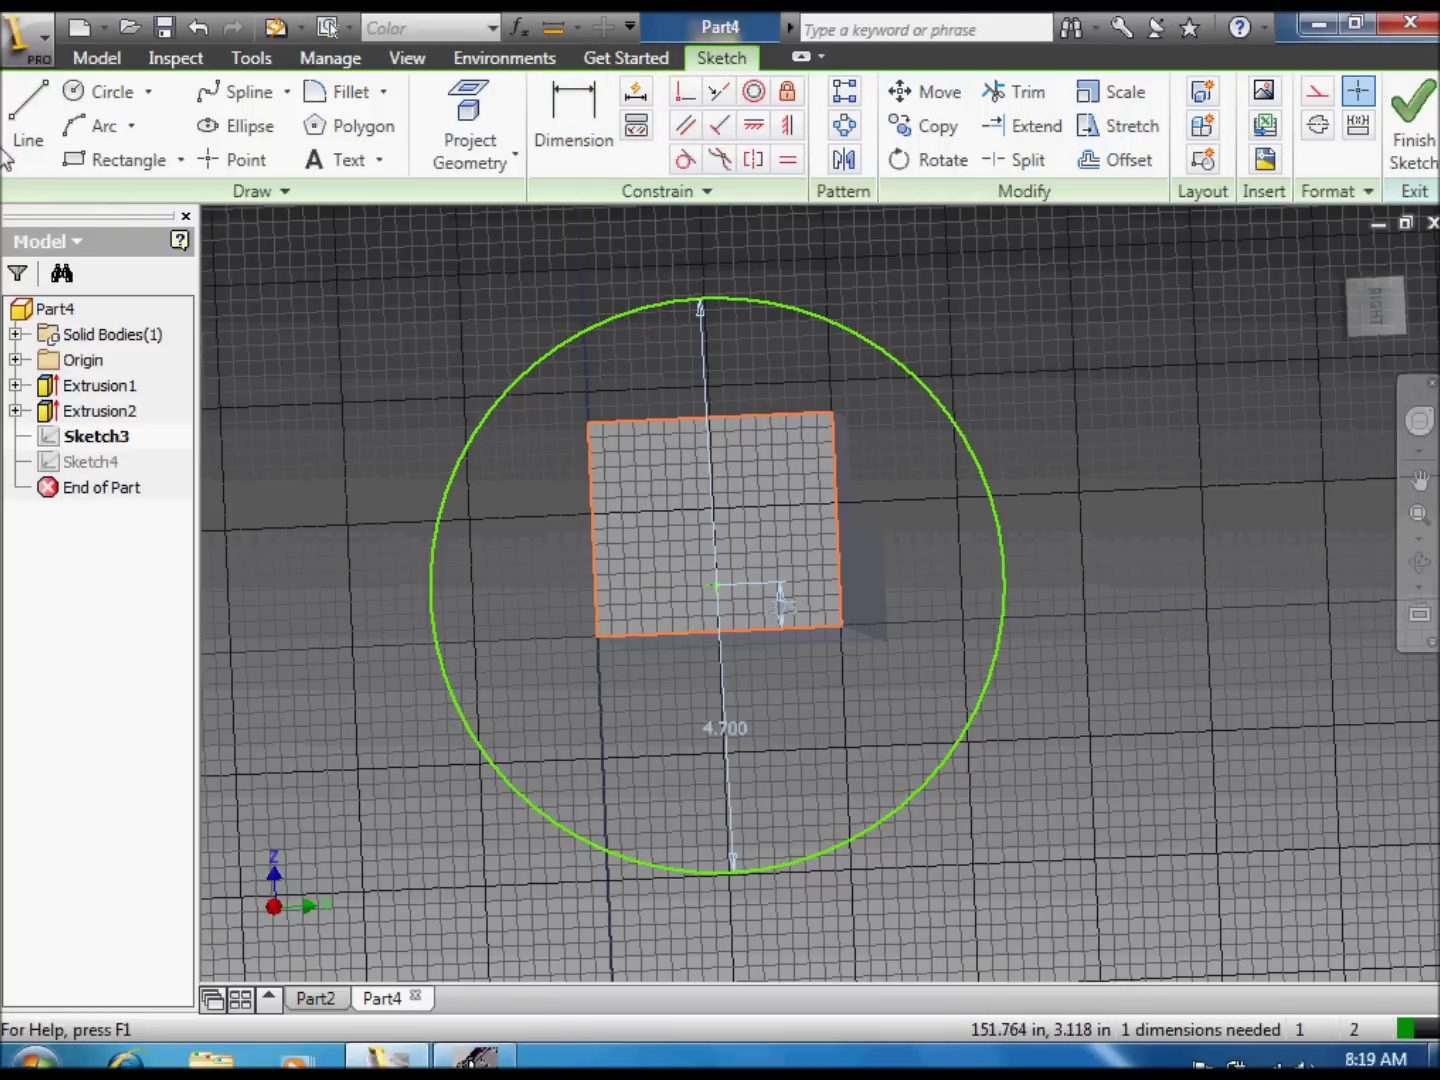
key(l)
click(599, 637)
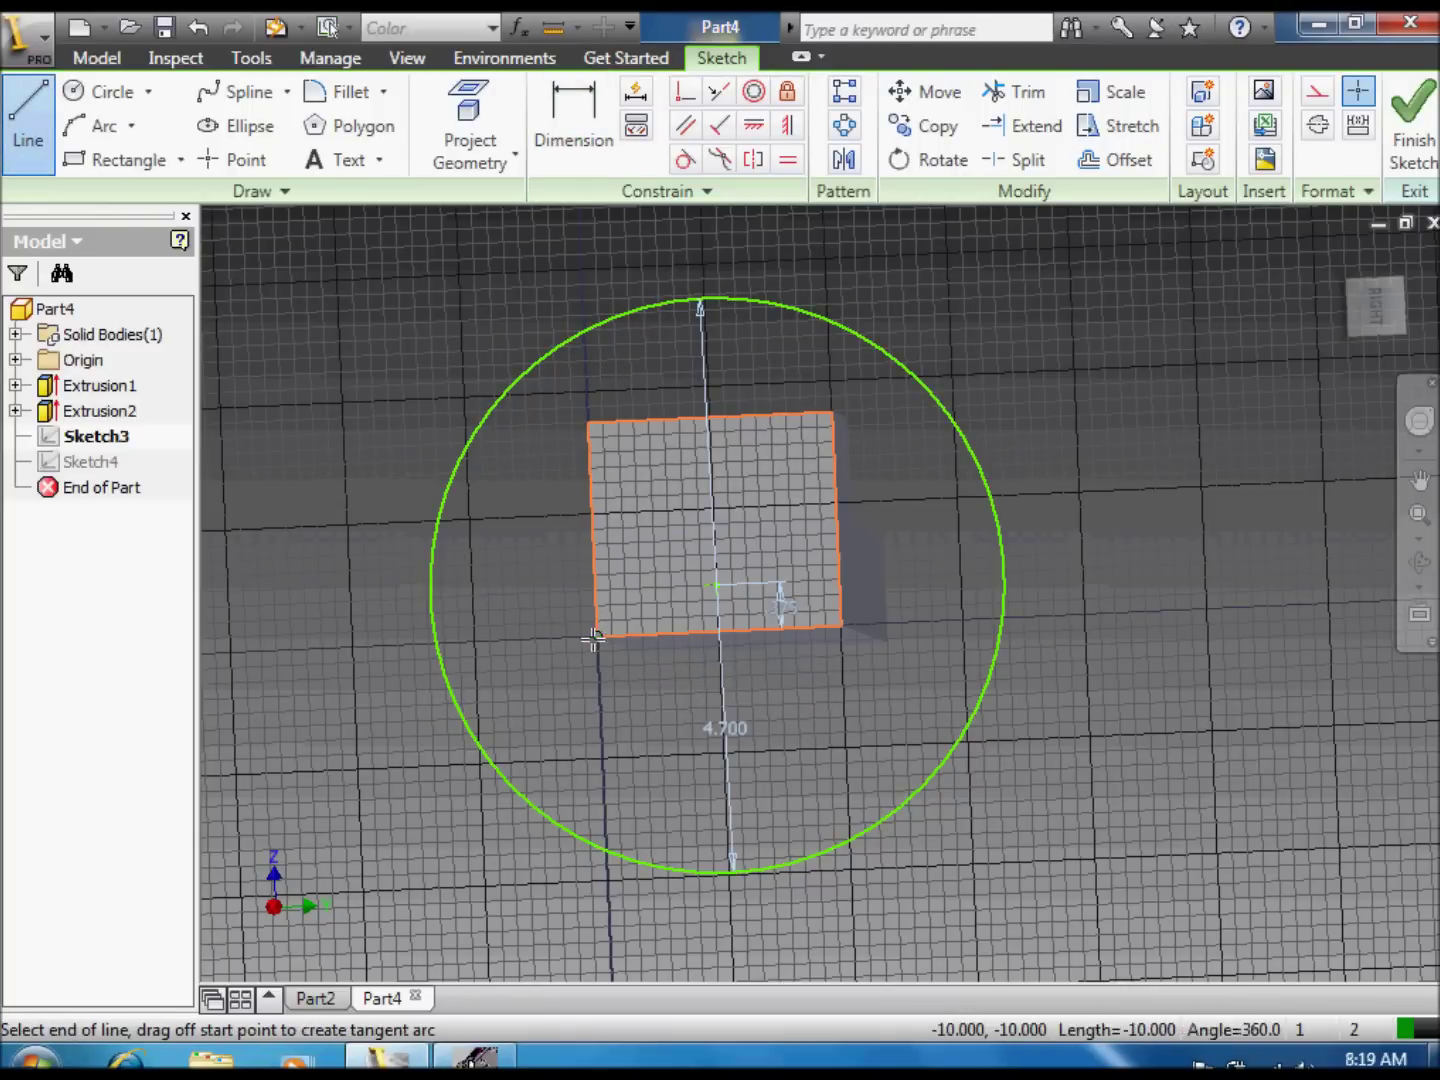
click(577, 259)
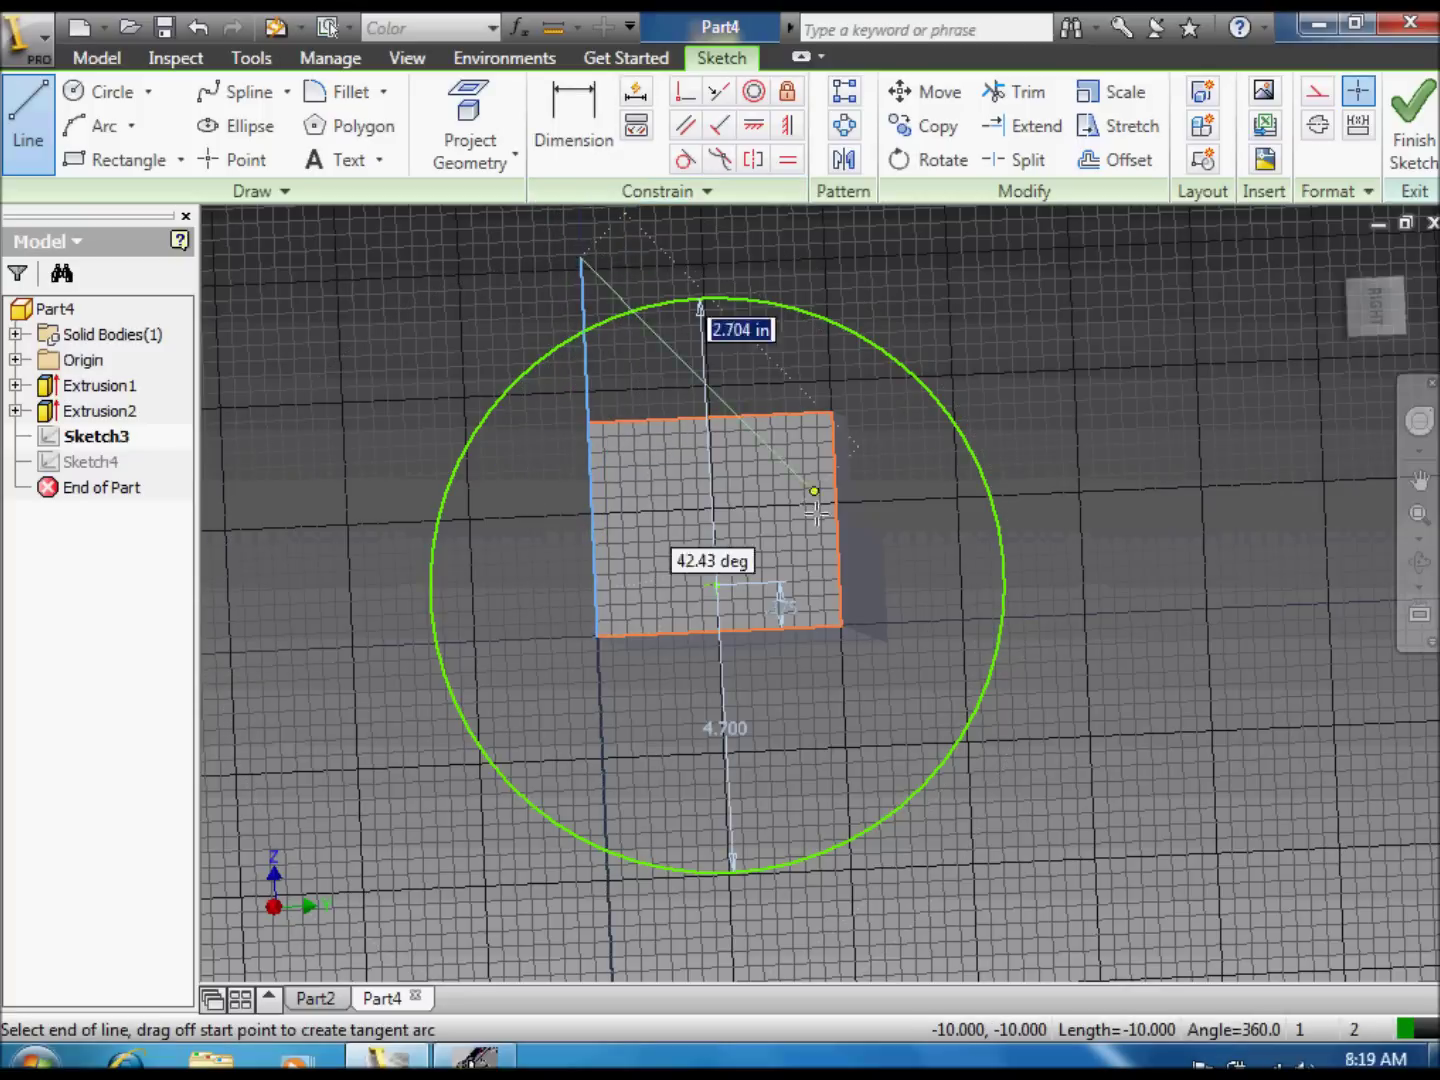
right_click(805, 380)
click(845, 392)
Step: Draw a matching line in the circle's sketch from the lower-right corner along the right edge to above the circle
key(l)
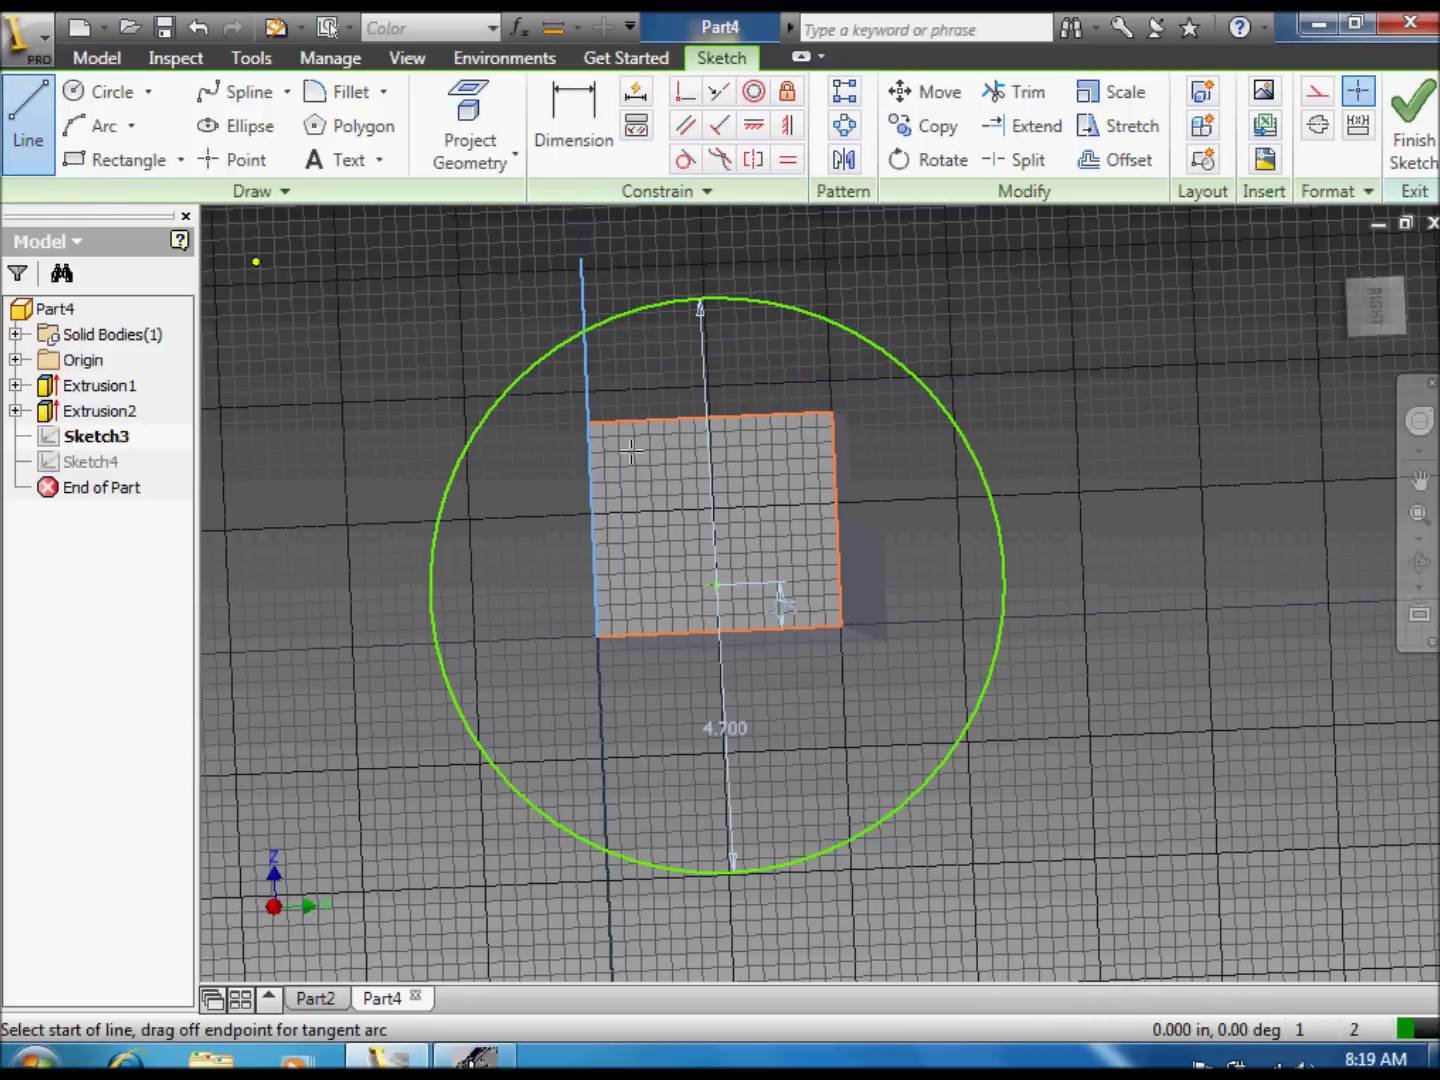
click(842, 627)
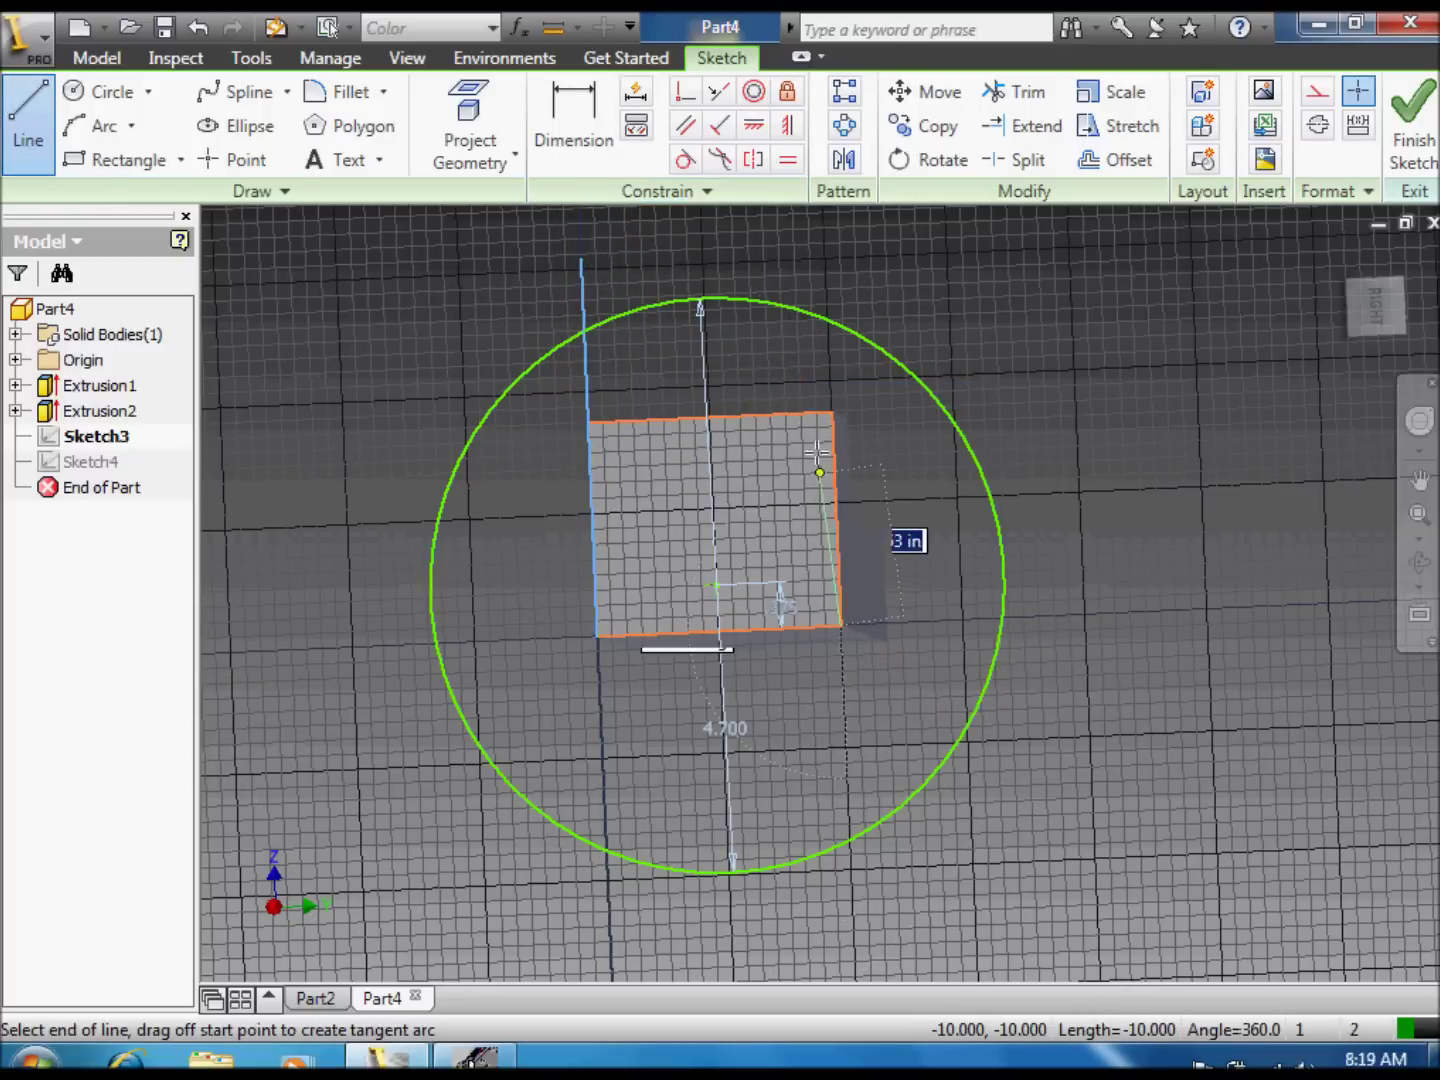
click(825, 267)
right_click(930, 282)
click(965, 299)
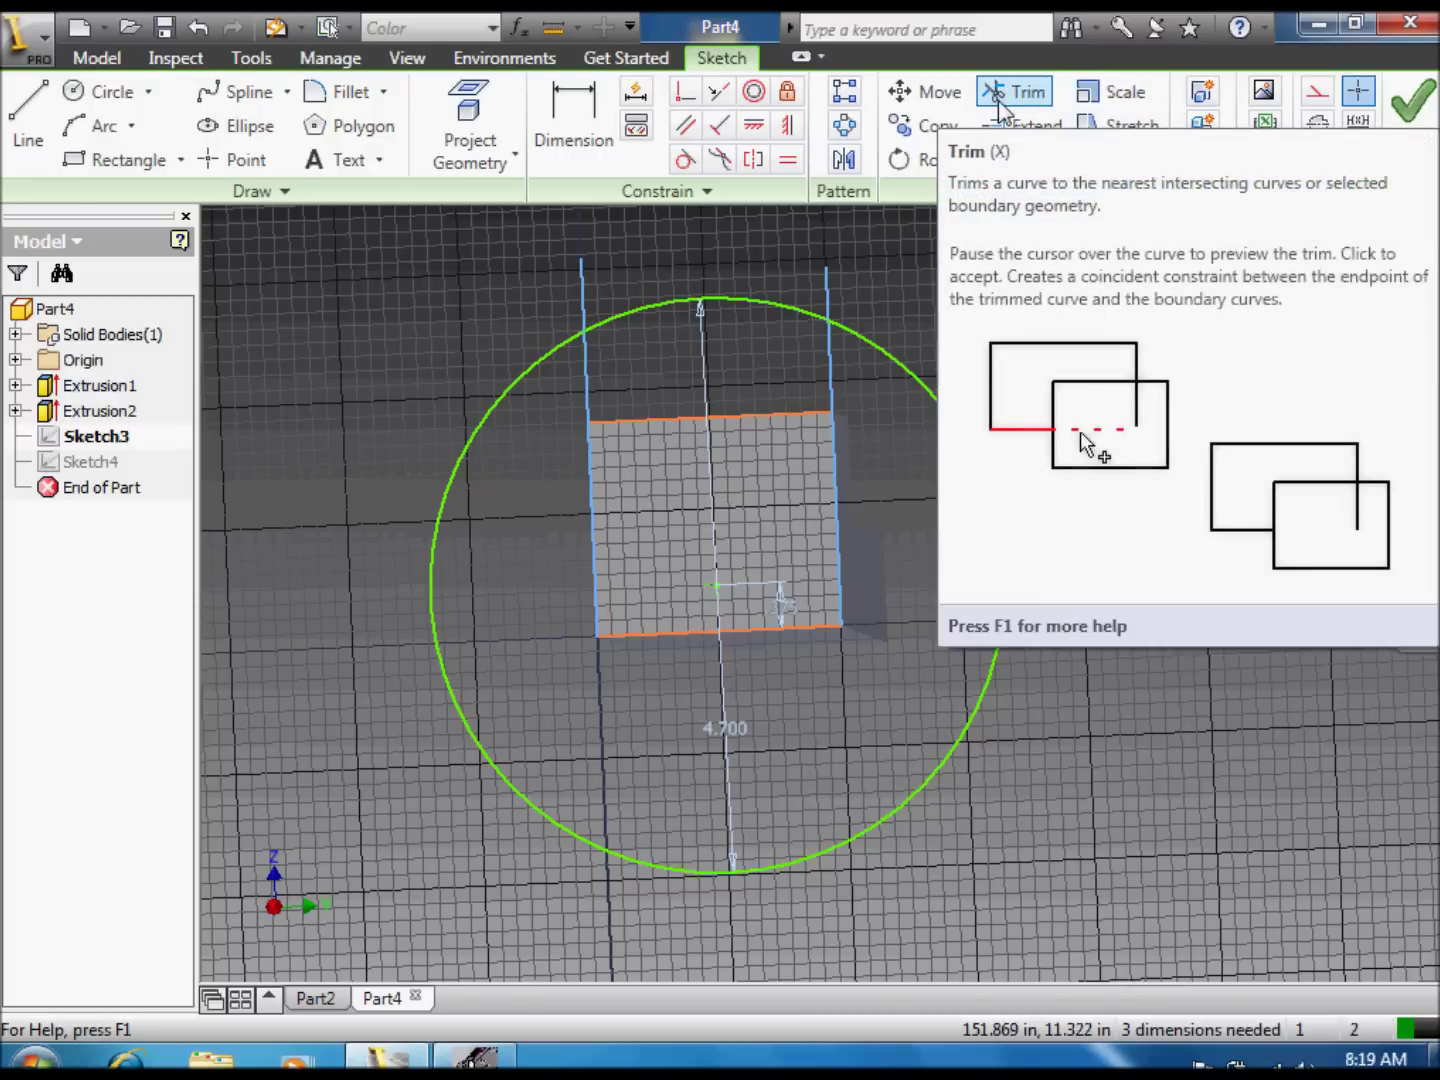
Step: Trim away the large part of the circle outside the two vertical lines, keeping only the upper arc between them
click(1011, 92)
click(988, 490)
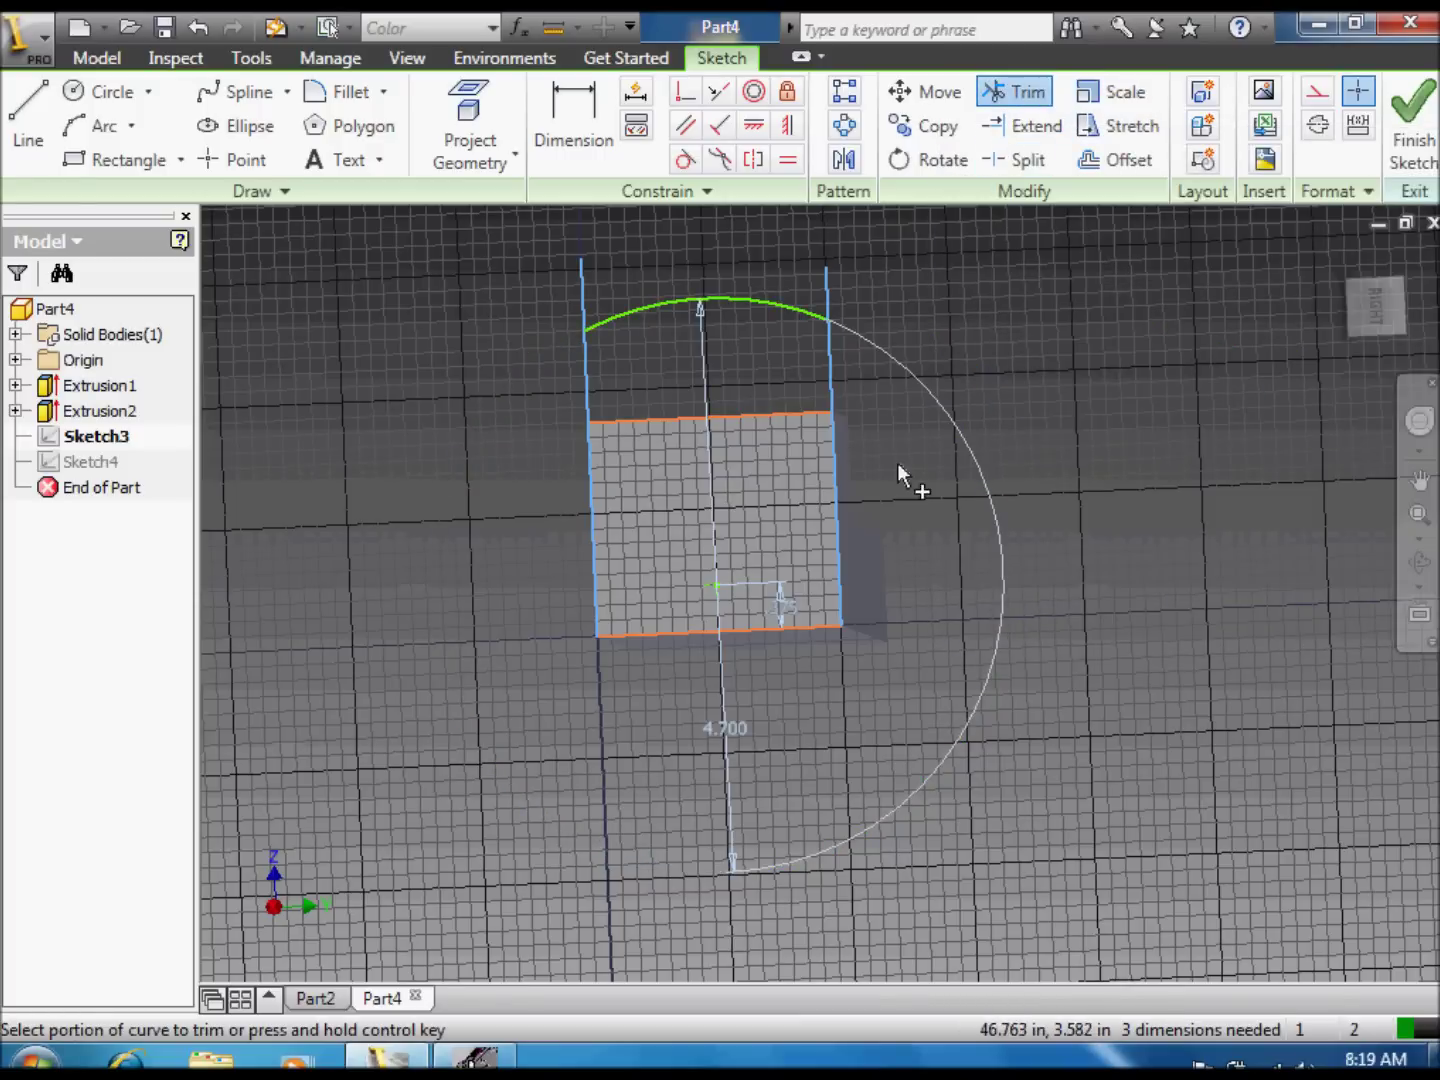
right_click(1030, 411)
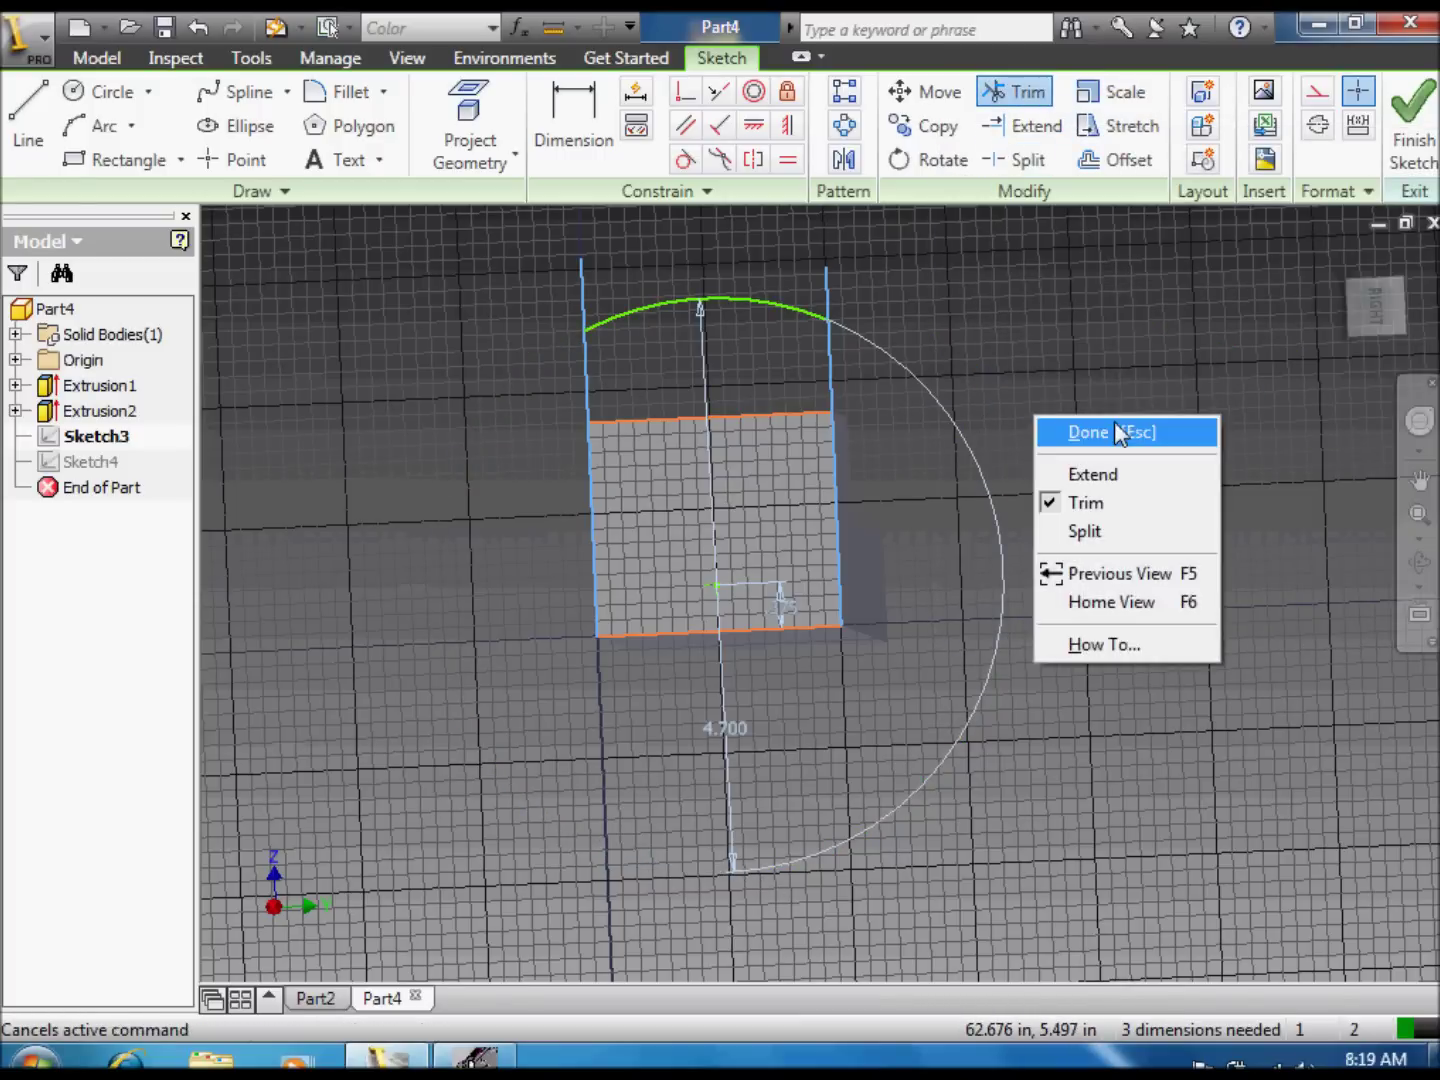
click(1113, 427)
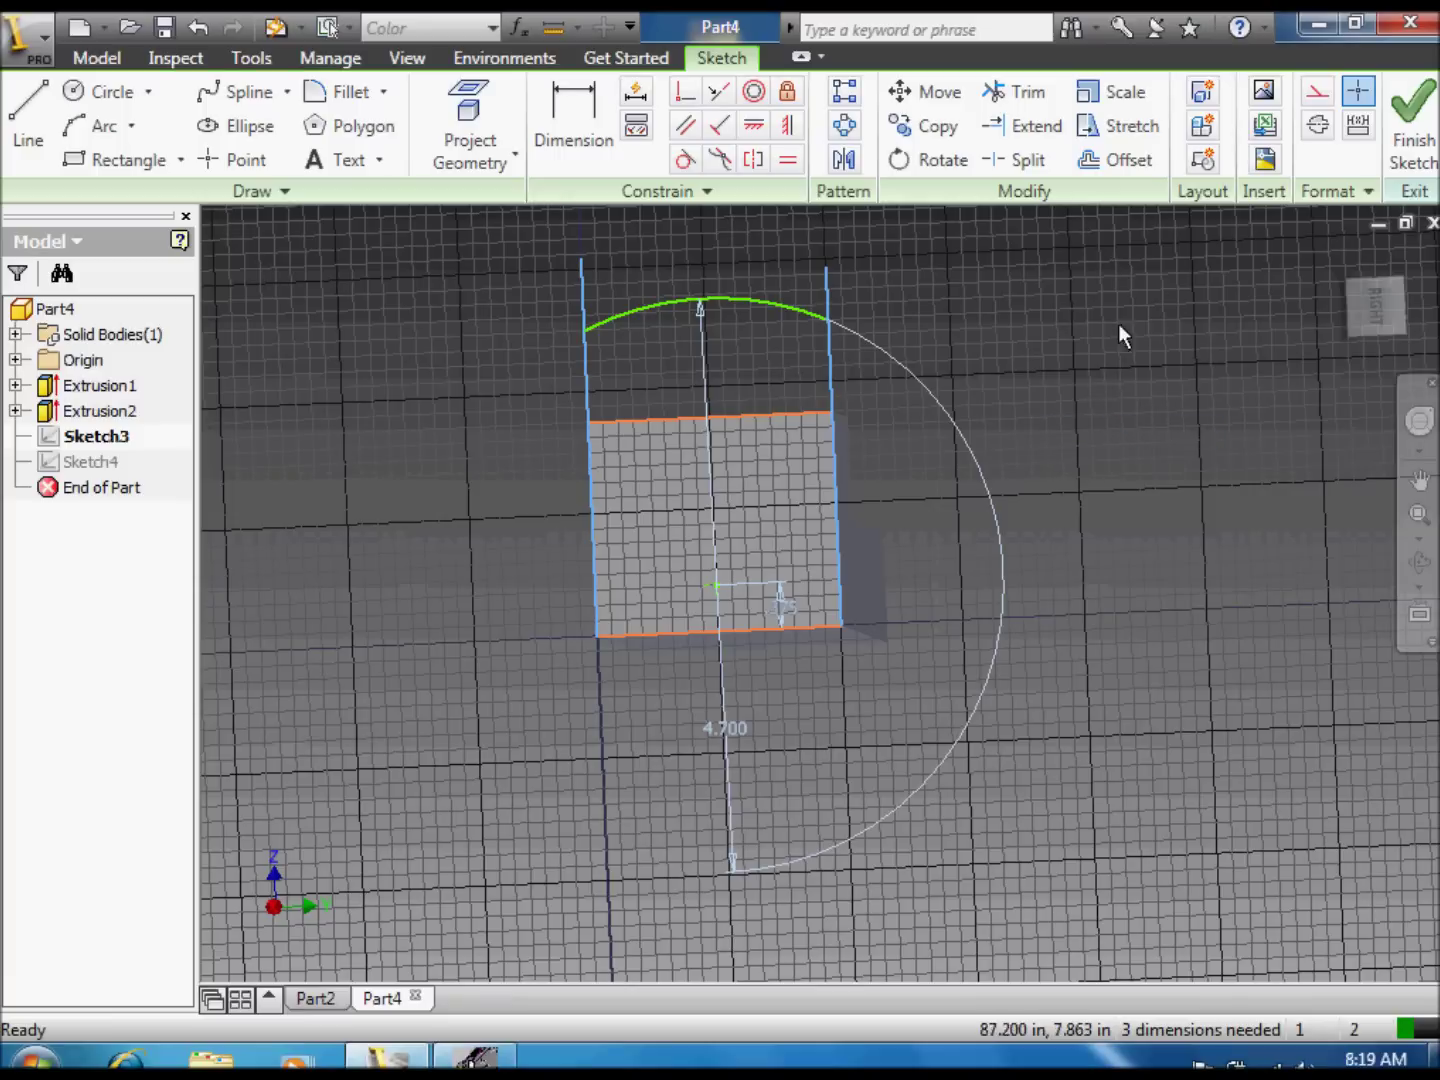
Step: Finish the sketch and extrude the arc-topped region above the end face 1.75 in back over the raised portion as a new solid
click(1418, 131)
click(176, 140)
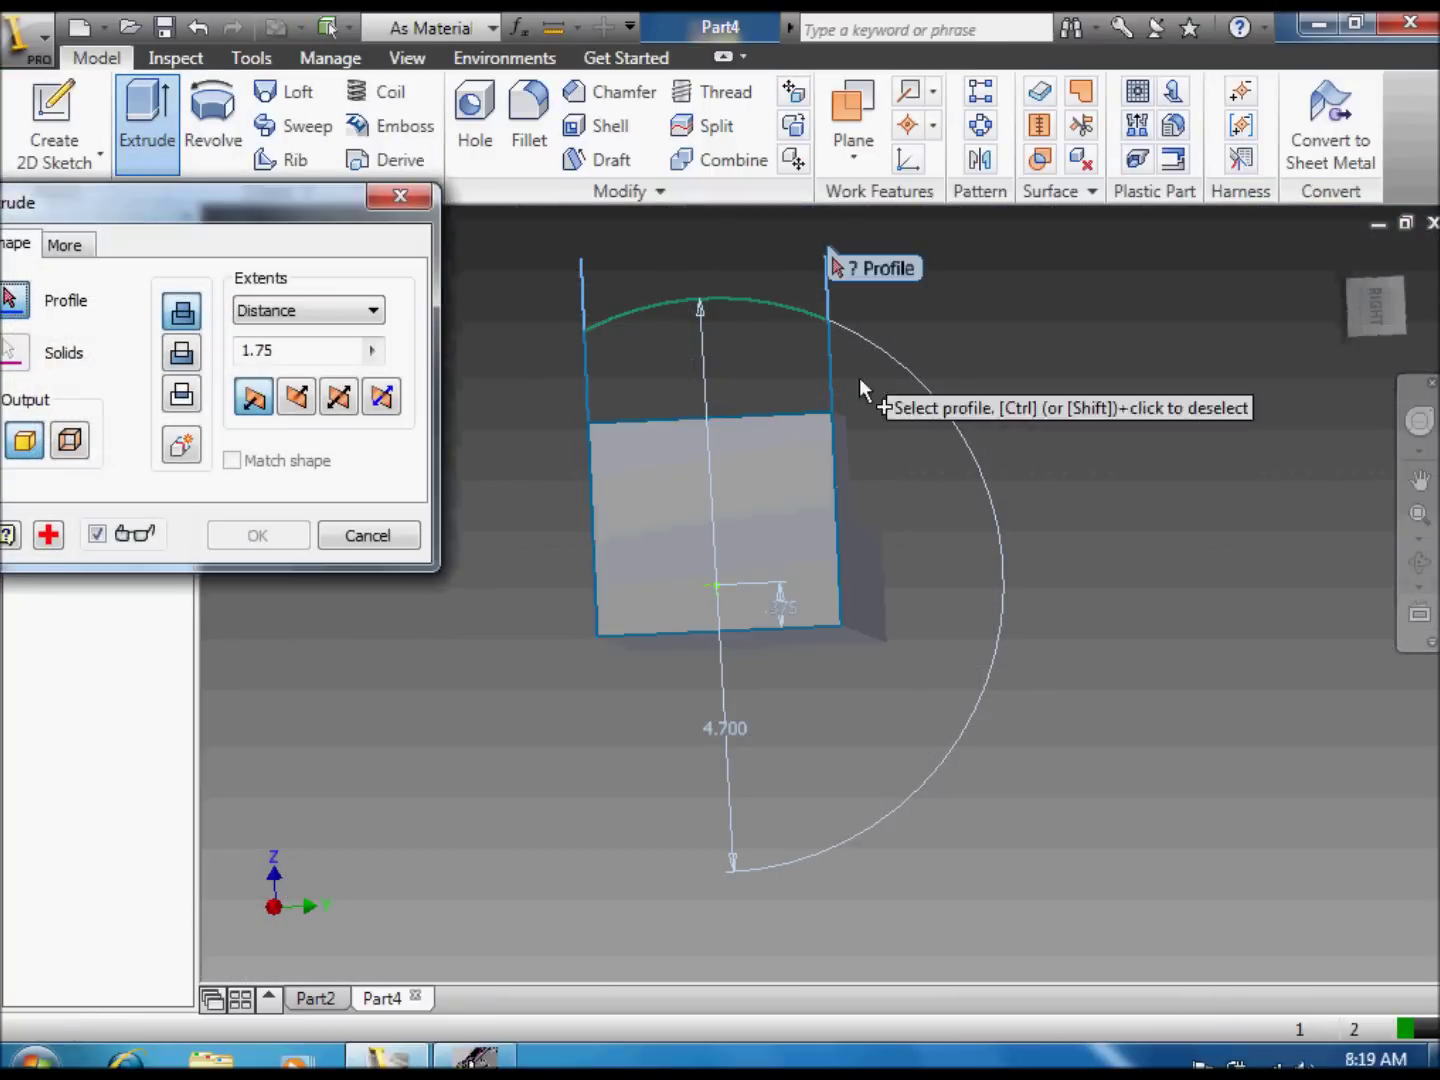
click(784, 373)
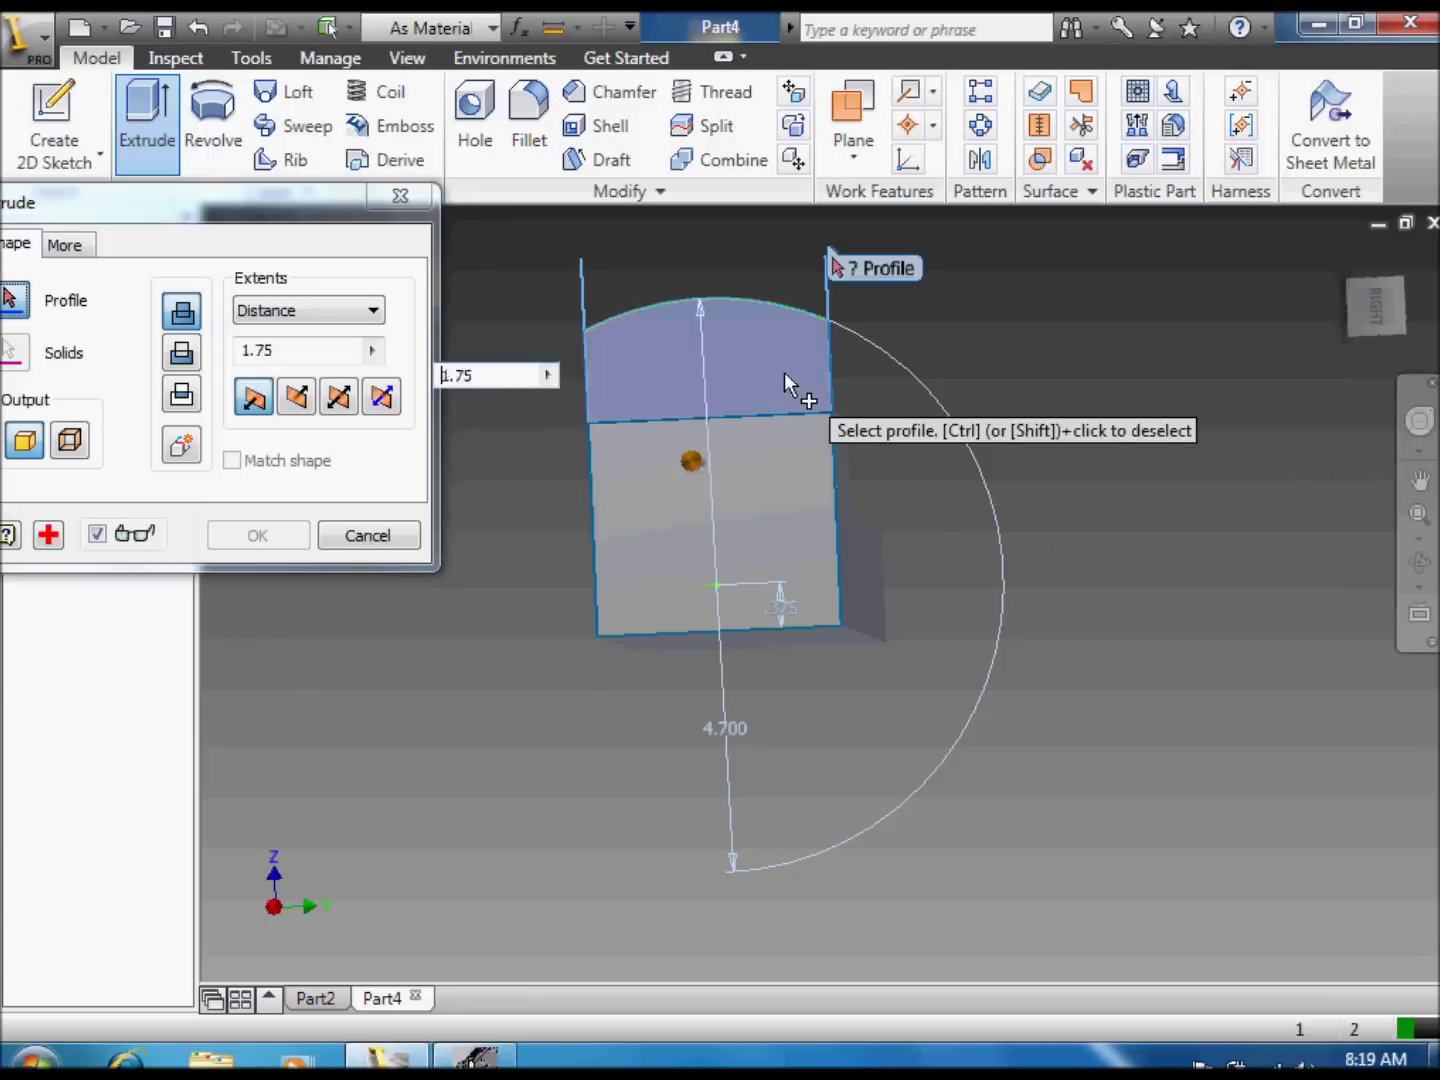
click(1419, 588)
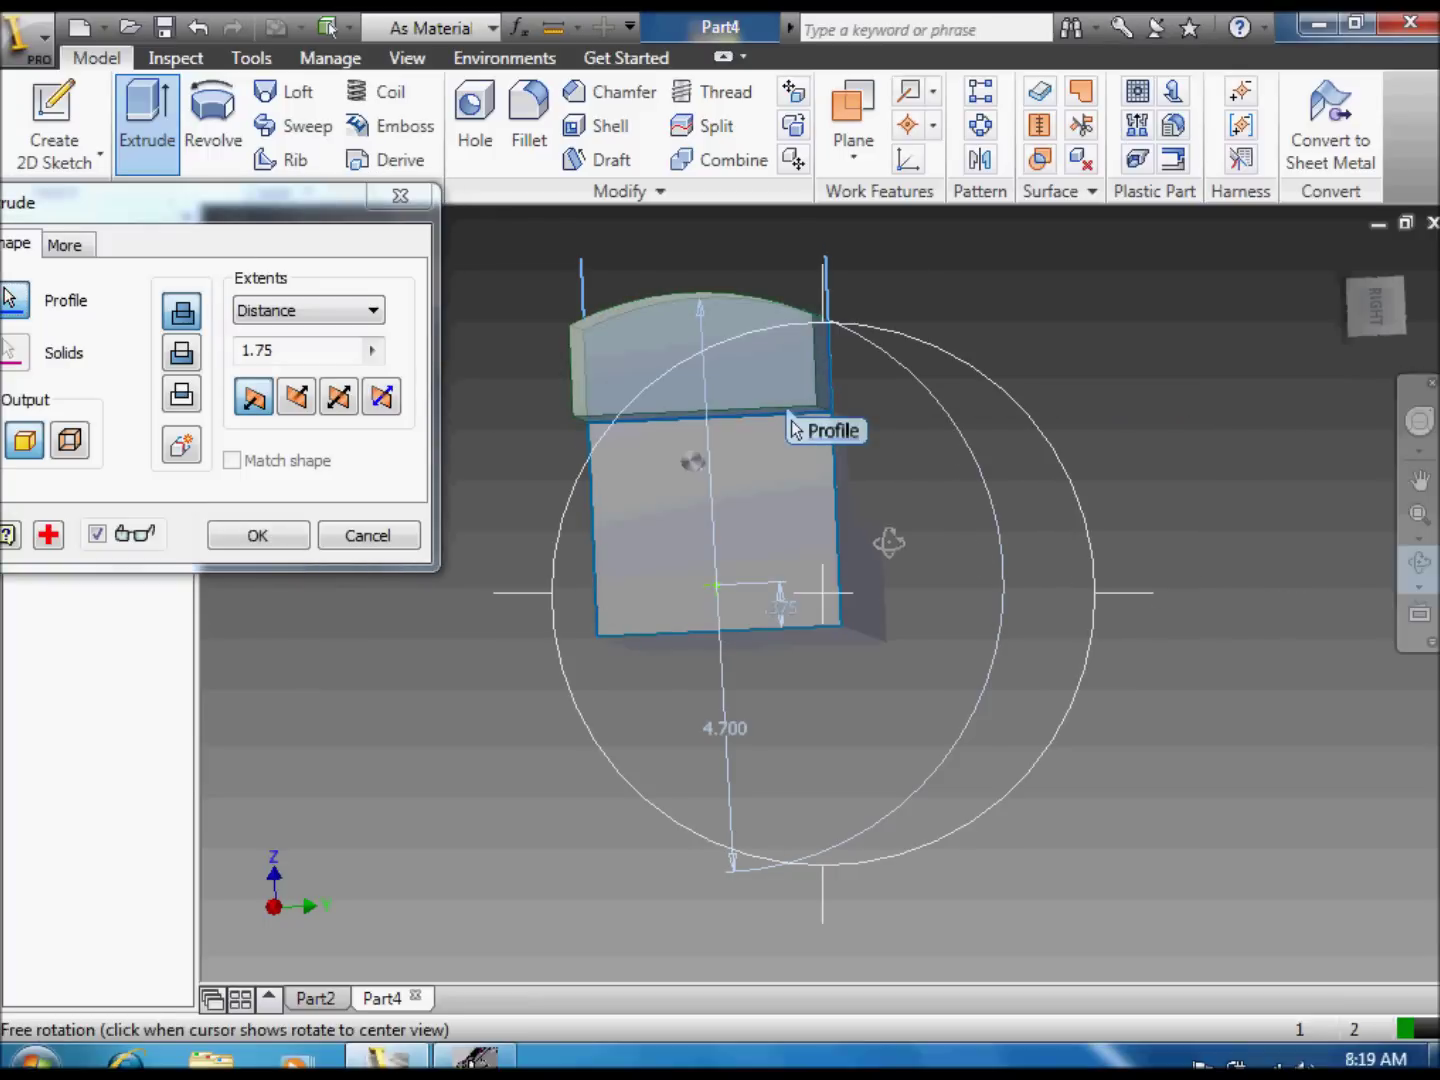
drag(790, 427, 600, 467)
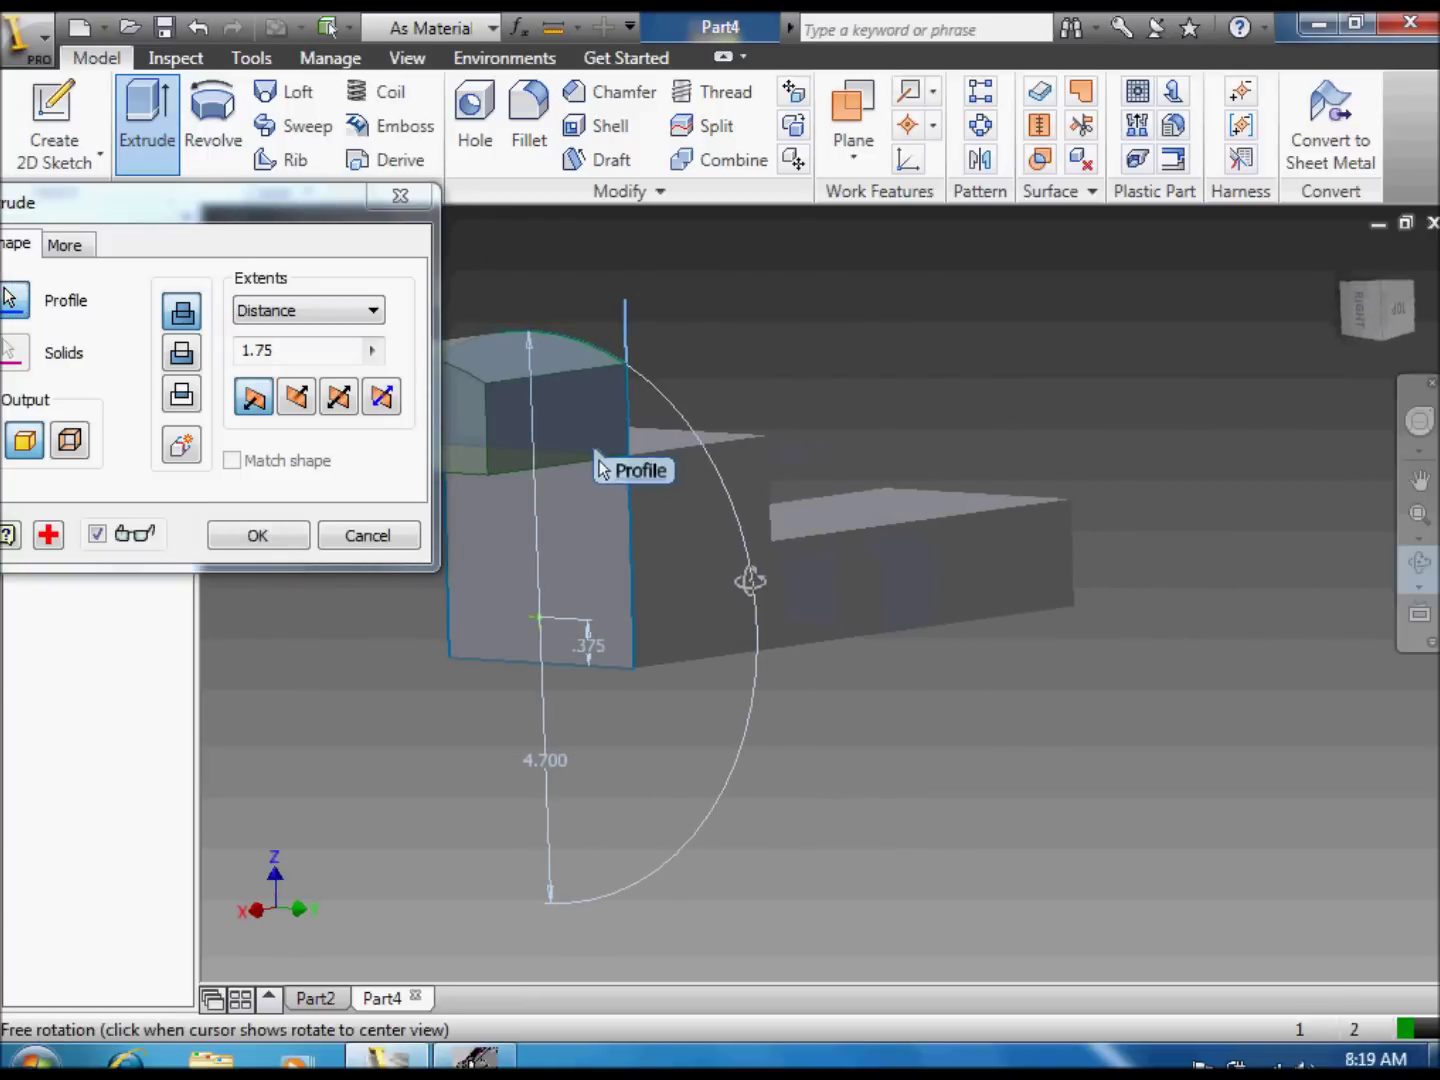
key(Escape)
click(311, 401)
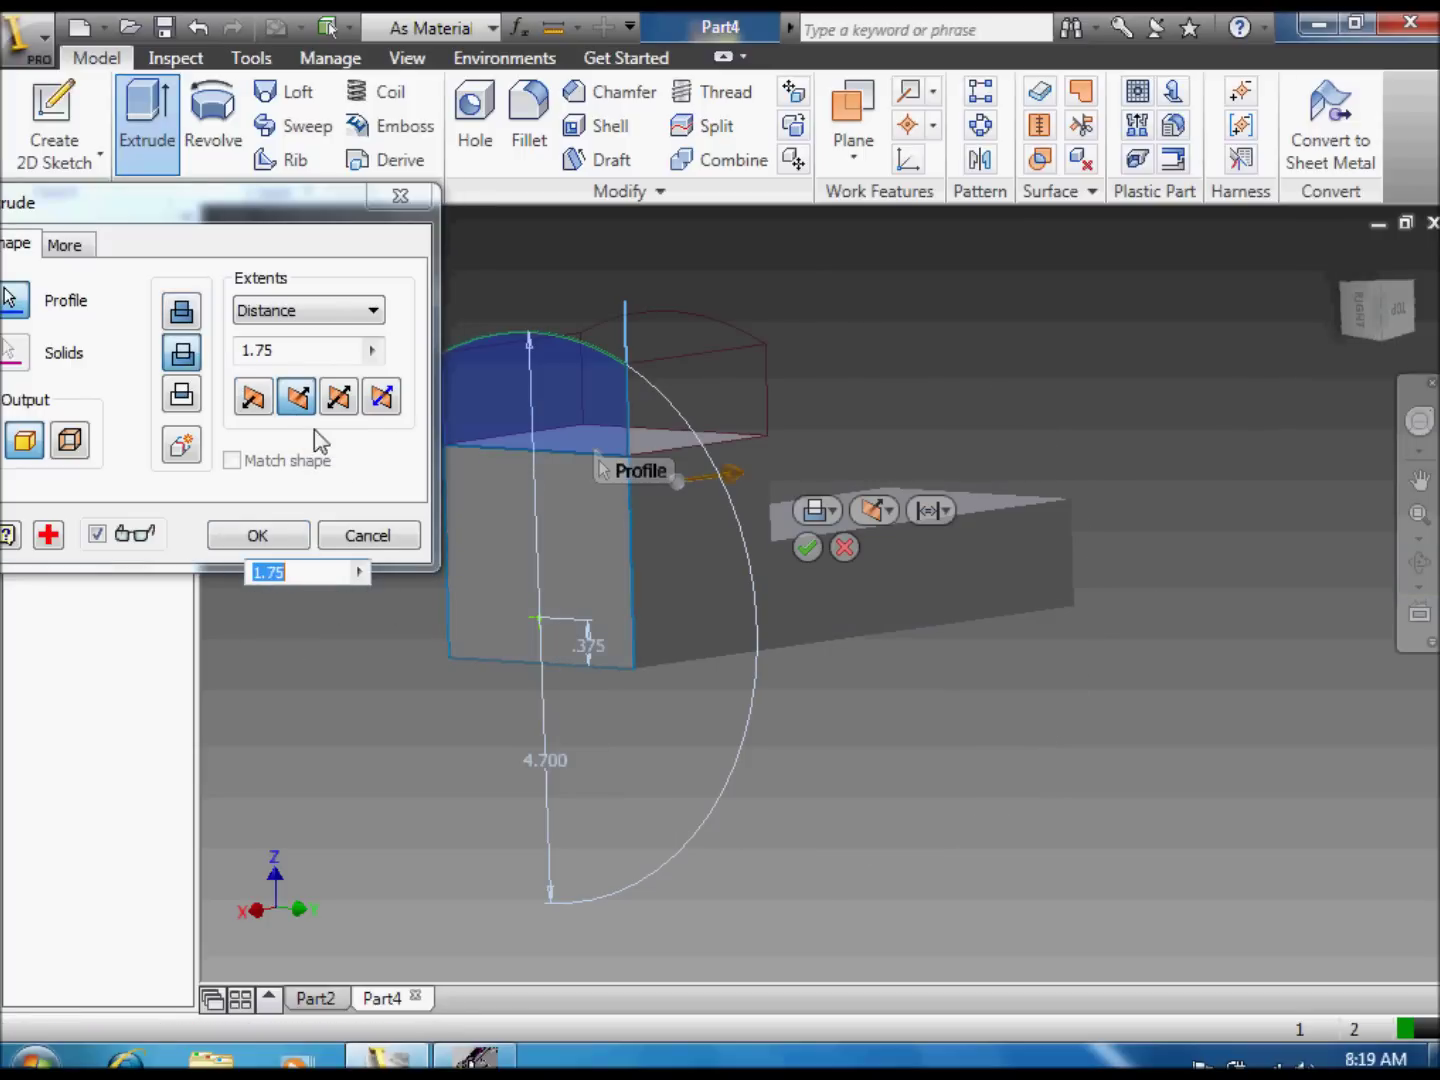
click(190, 449)
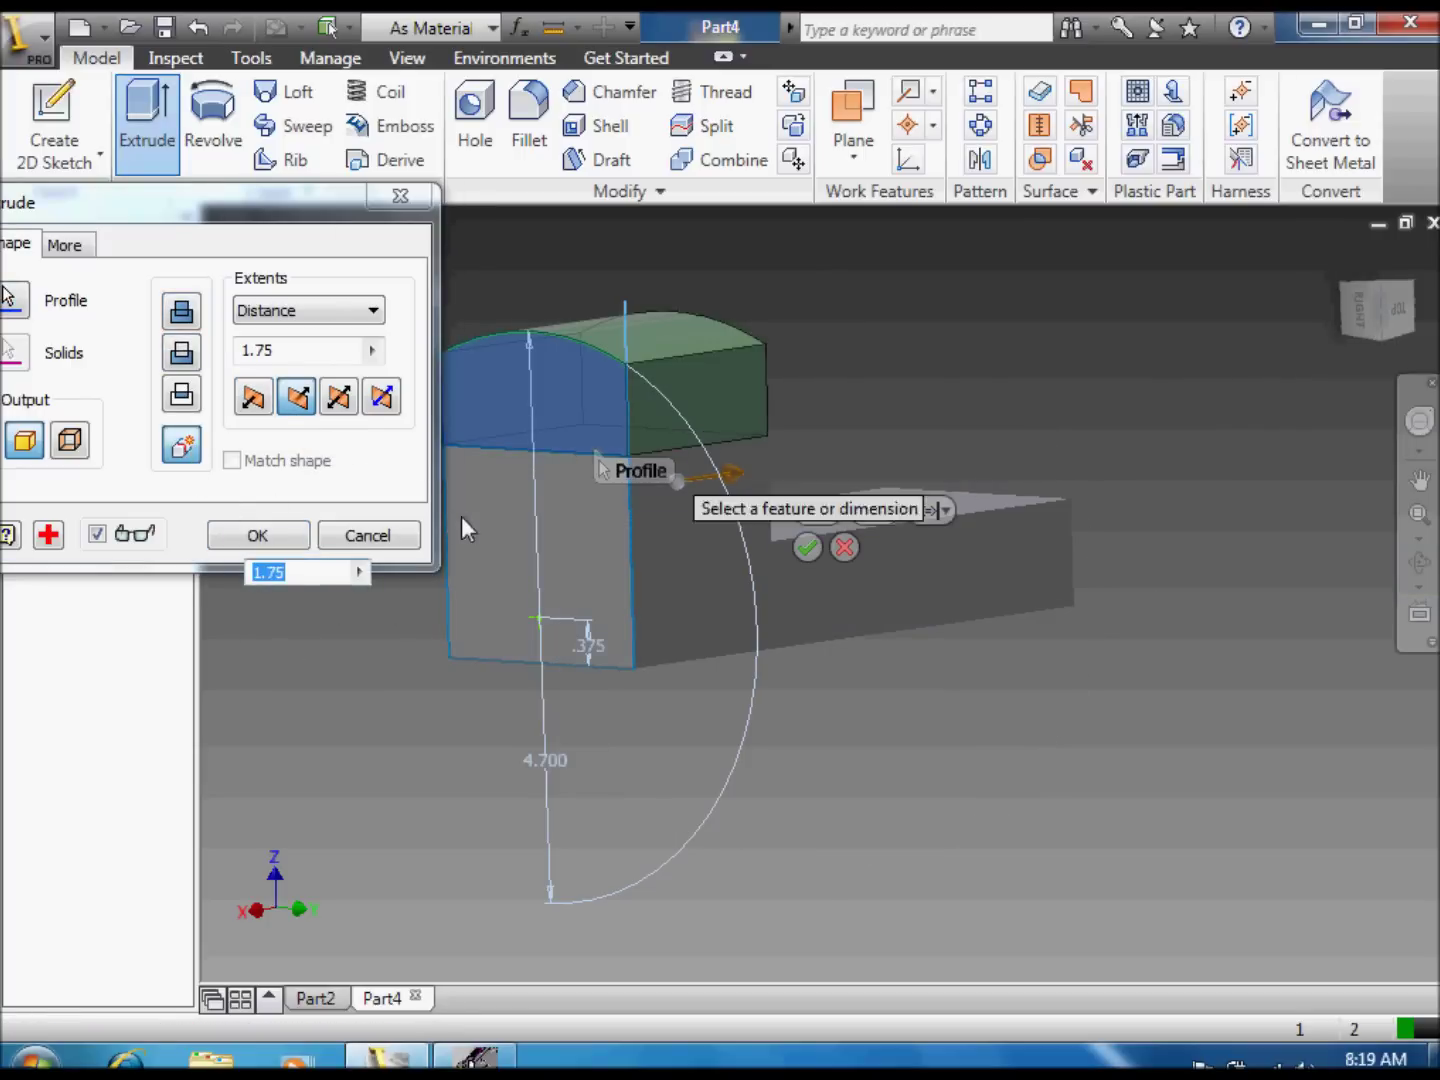
click(257, 535)
Step: Start a new sketch on the L-shaped side face of the stepped block, viewed straight on
click(1419, 563)
mouse_move(929, 518)
mouse_down()
mouse_move(1084, 469)
mouse_move(980, 408)
mouse_move(1119, 284)
mouse_move(739, 461)
mouse_move(871, 446)
mouse_move(922, 481)
mouse_up()
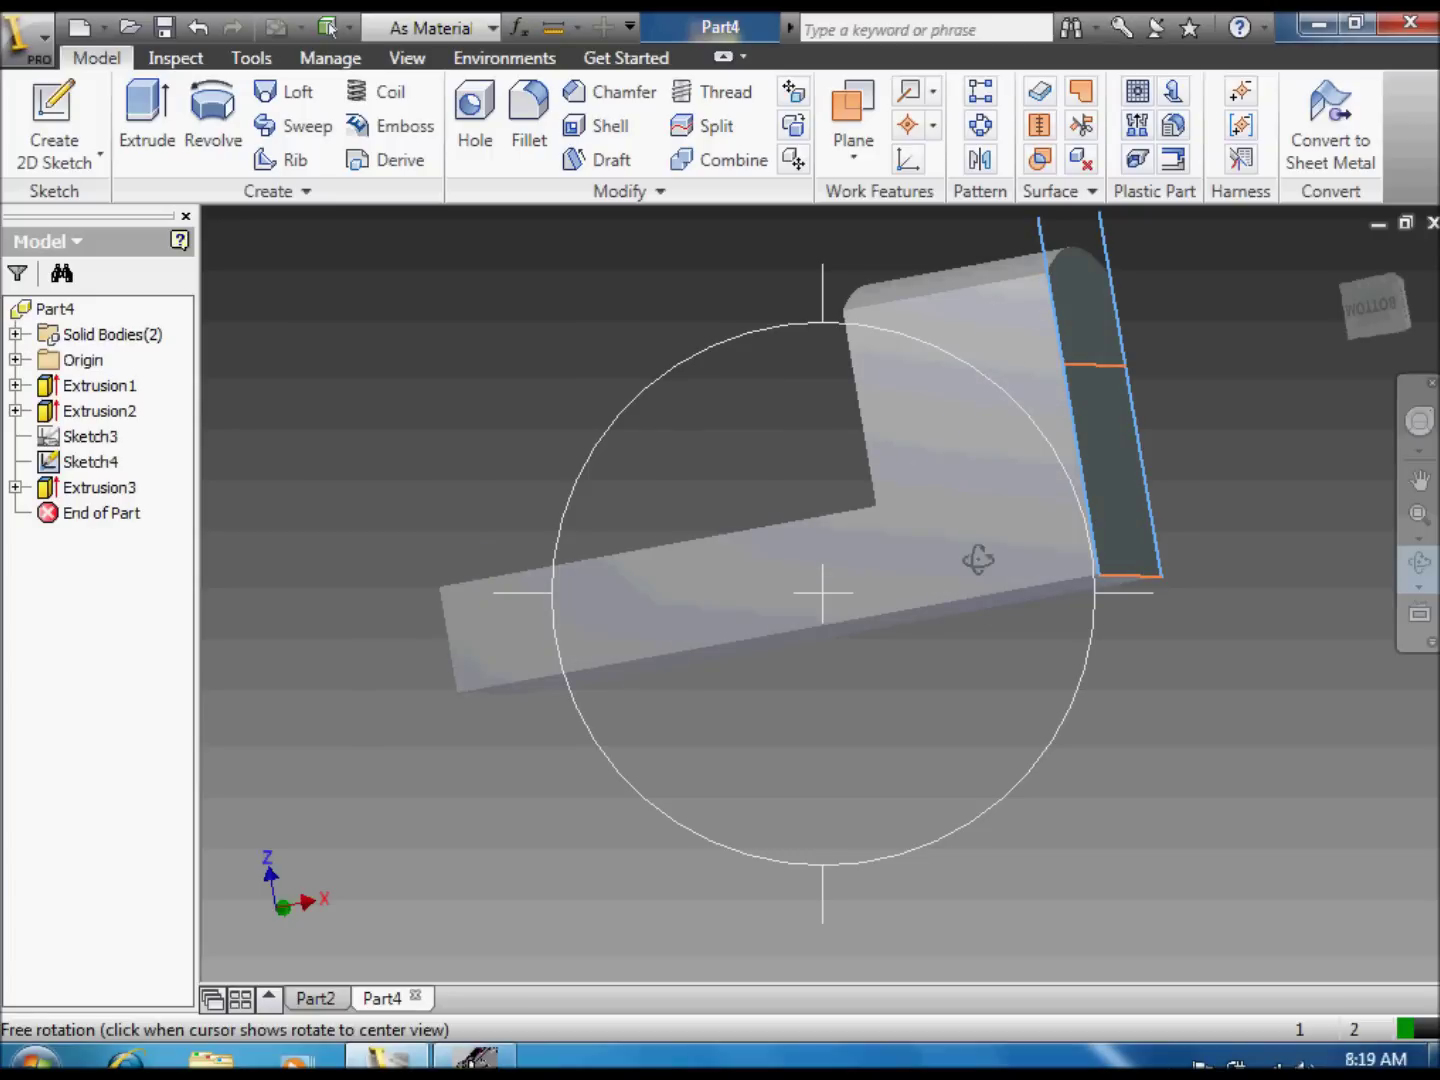
drag(964, 521, 724, 595)
drag(884, 489, 1189, 454)
mouse_move(1334, 302)
click(1396, 316)
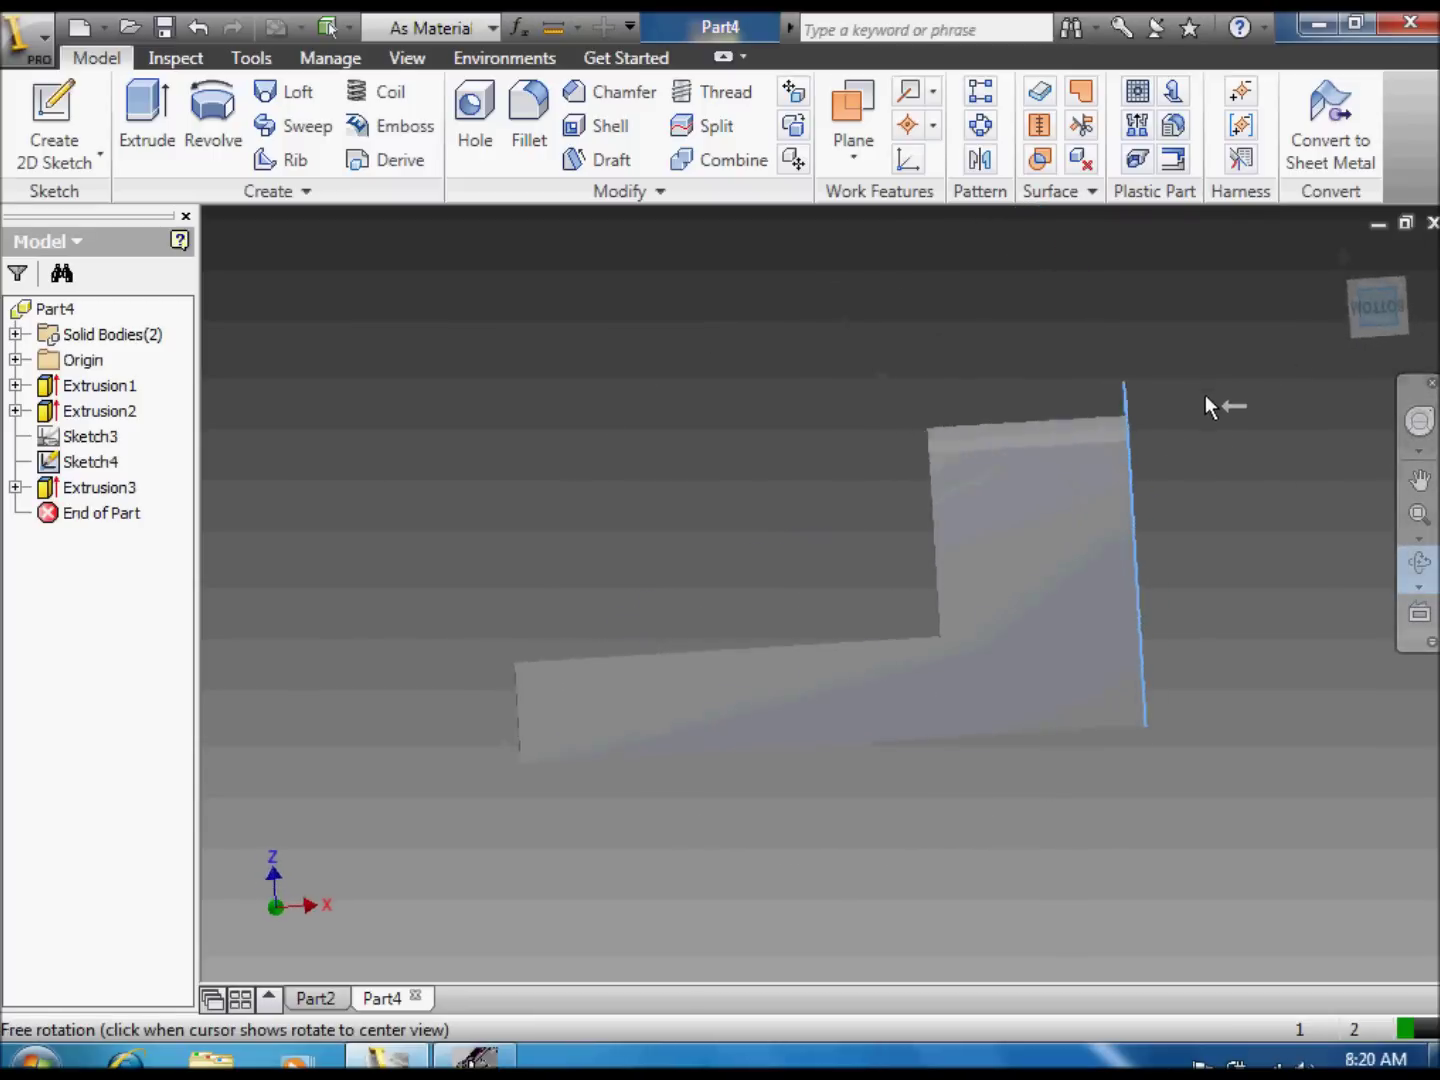
mouse_move(993, 609)
mouse_down()
mouse_move(941, 590)
mouse_move(1004, 593)
mouse_up()
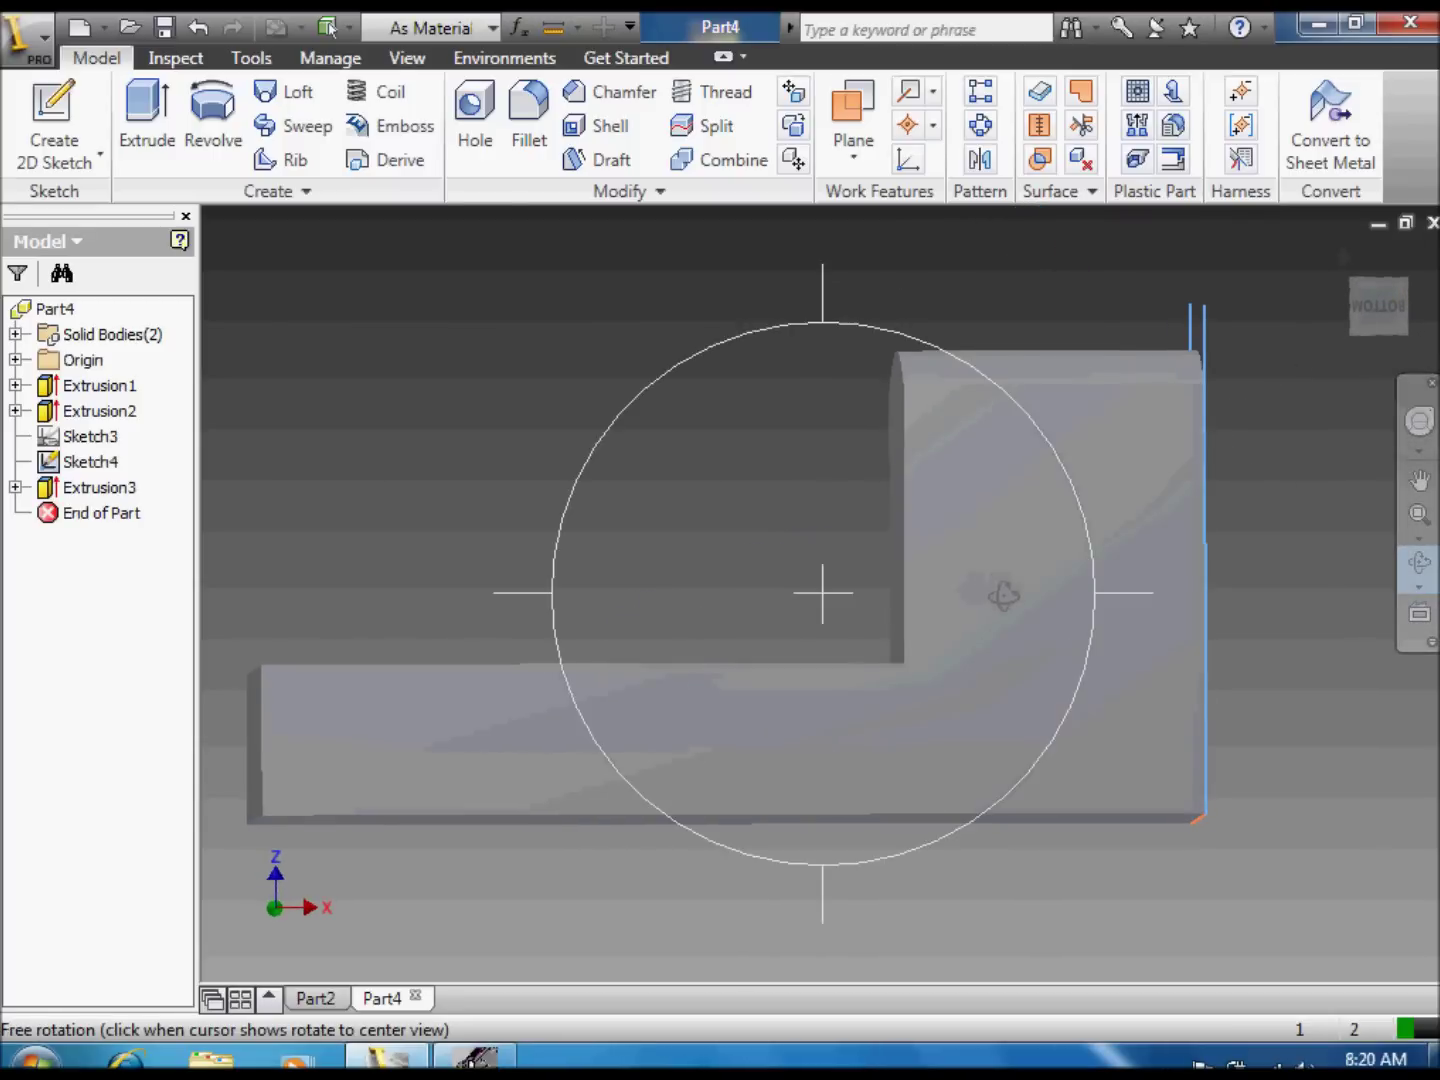
click(1390, 313)
click(1420, 481)
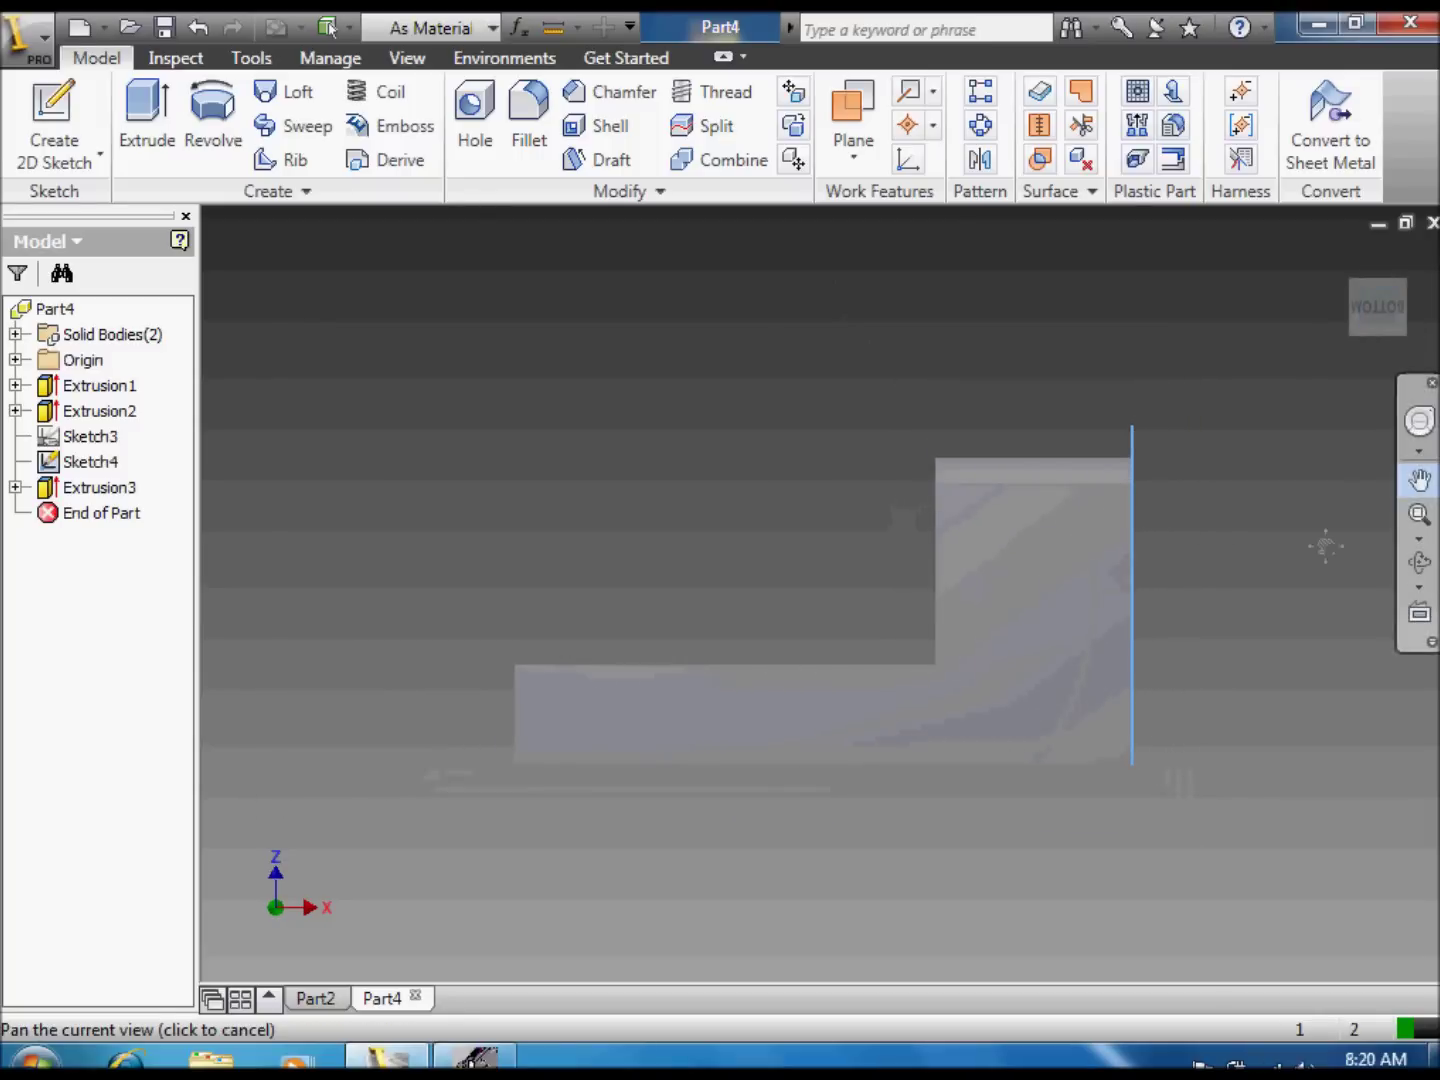
drag(1250, 598, 1126, 643)
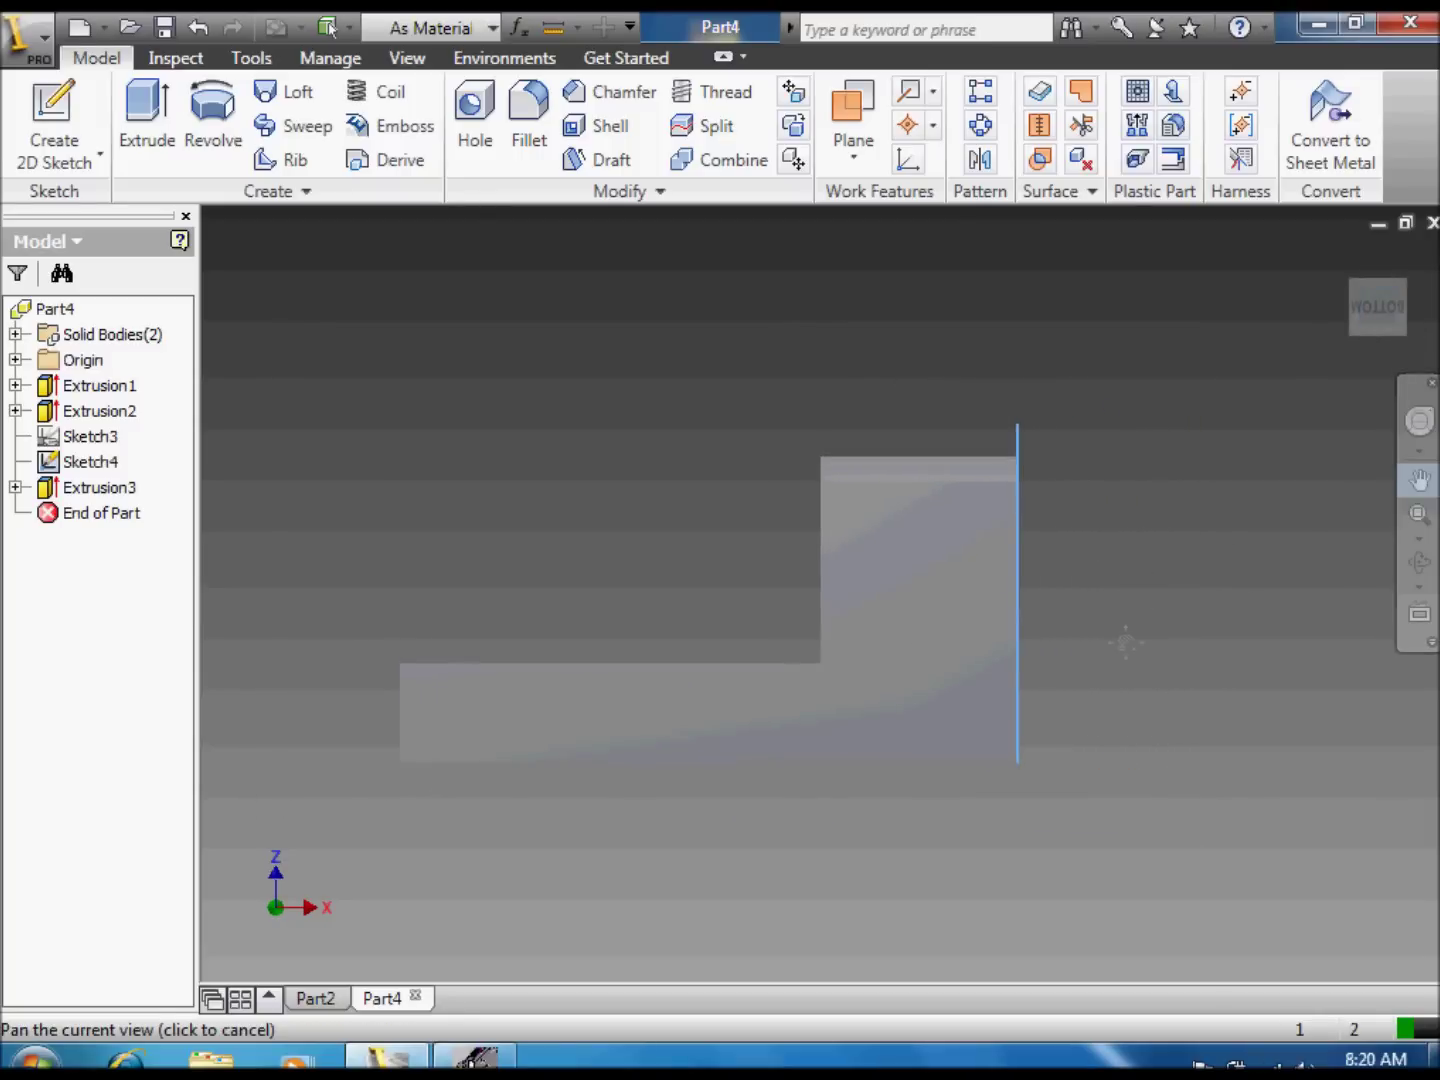
click(36, 103)
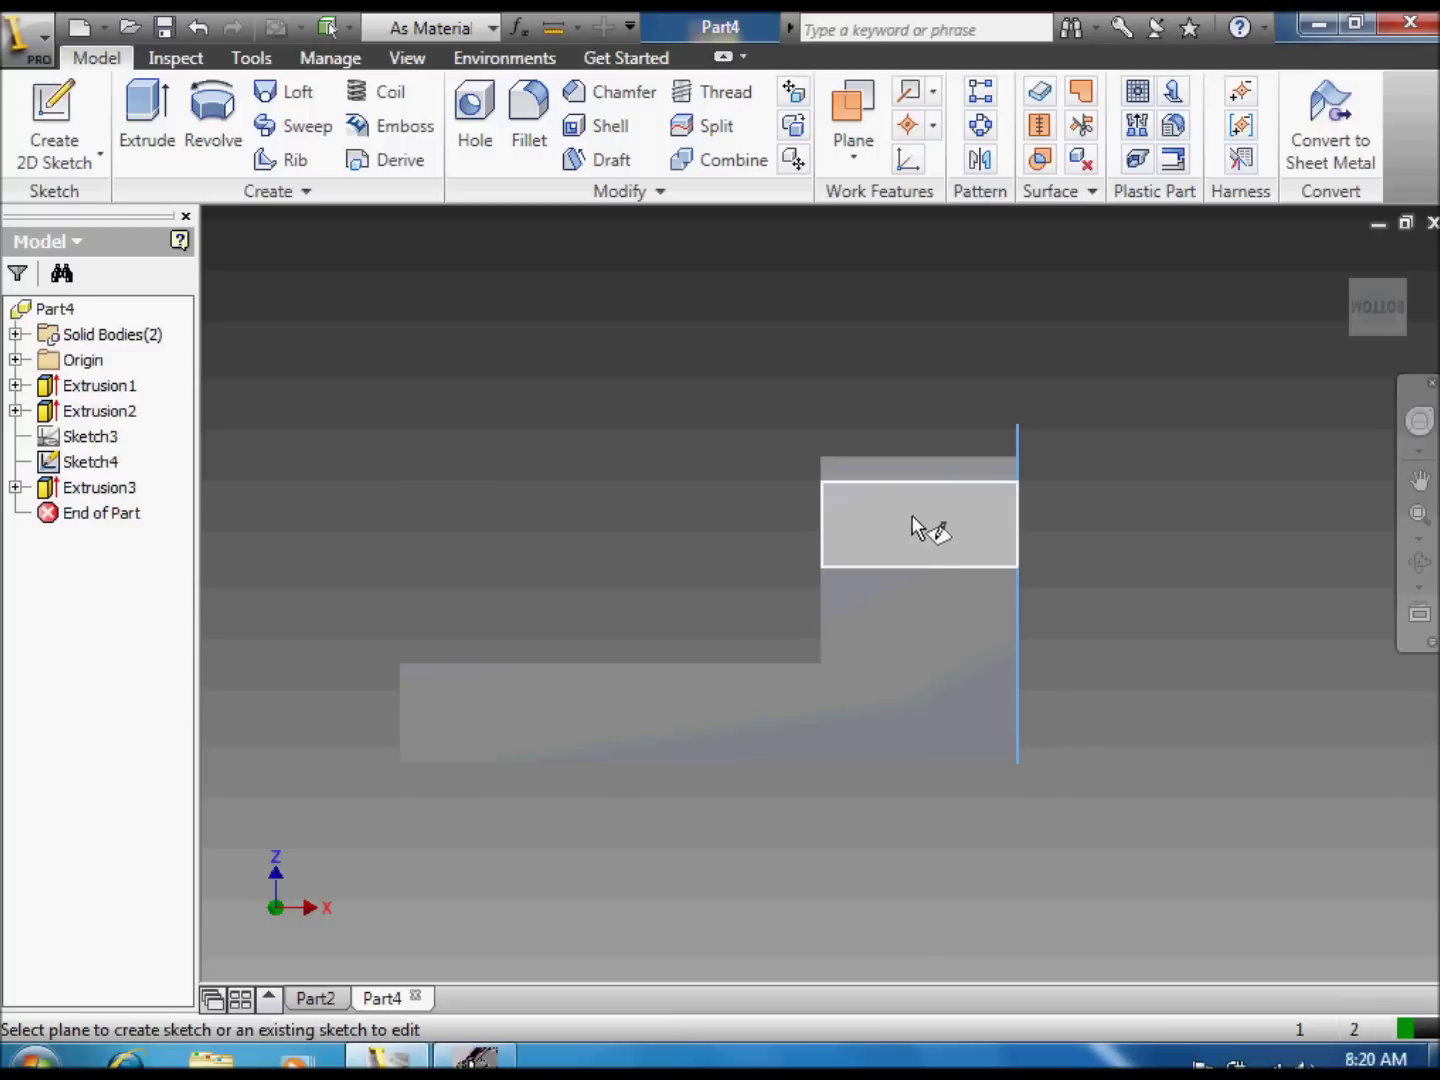
click(986, 681)
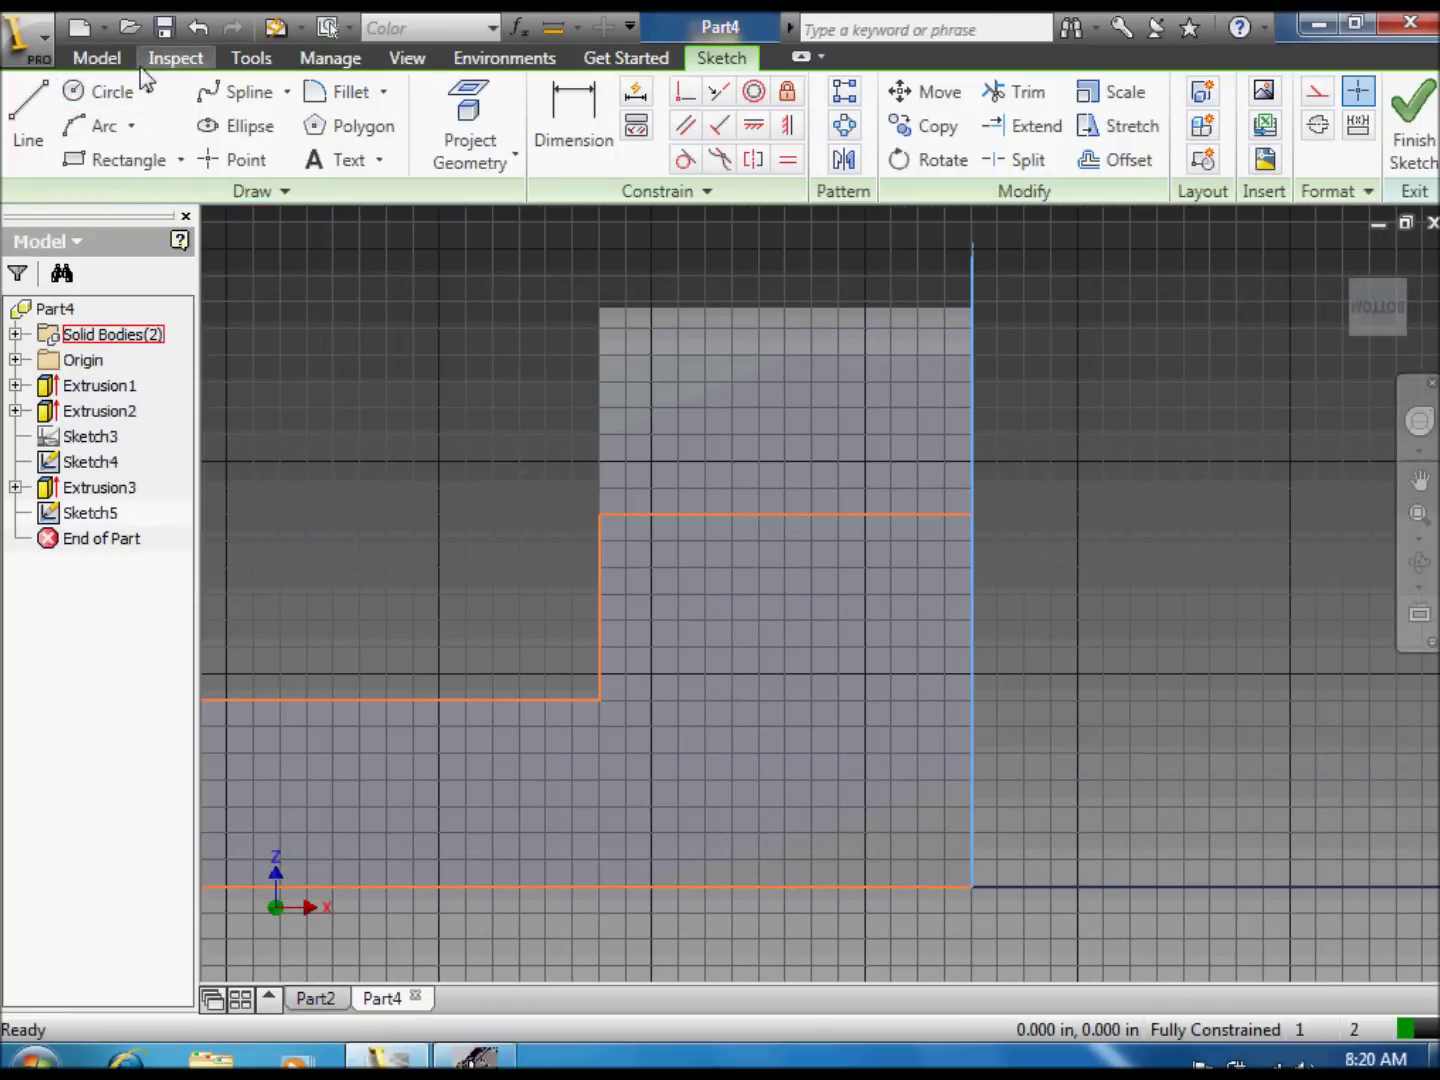
Step: Place a sketch point on the horizontal edge line of the raised end, about 0.33 in from the block's vertical end edge
click(235, 159)
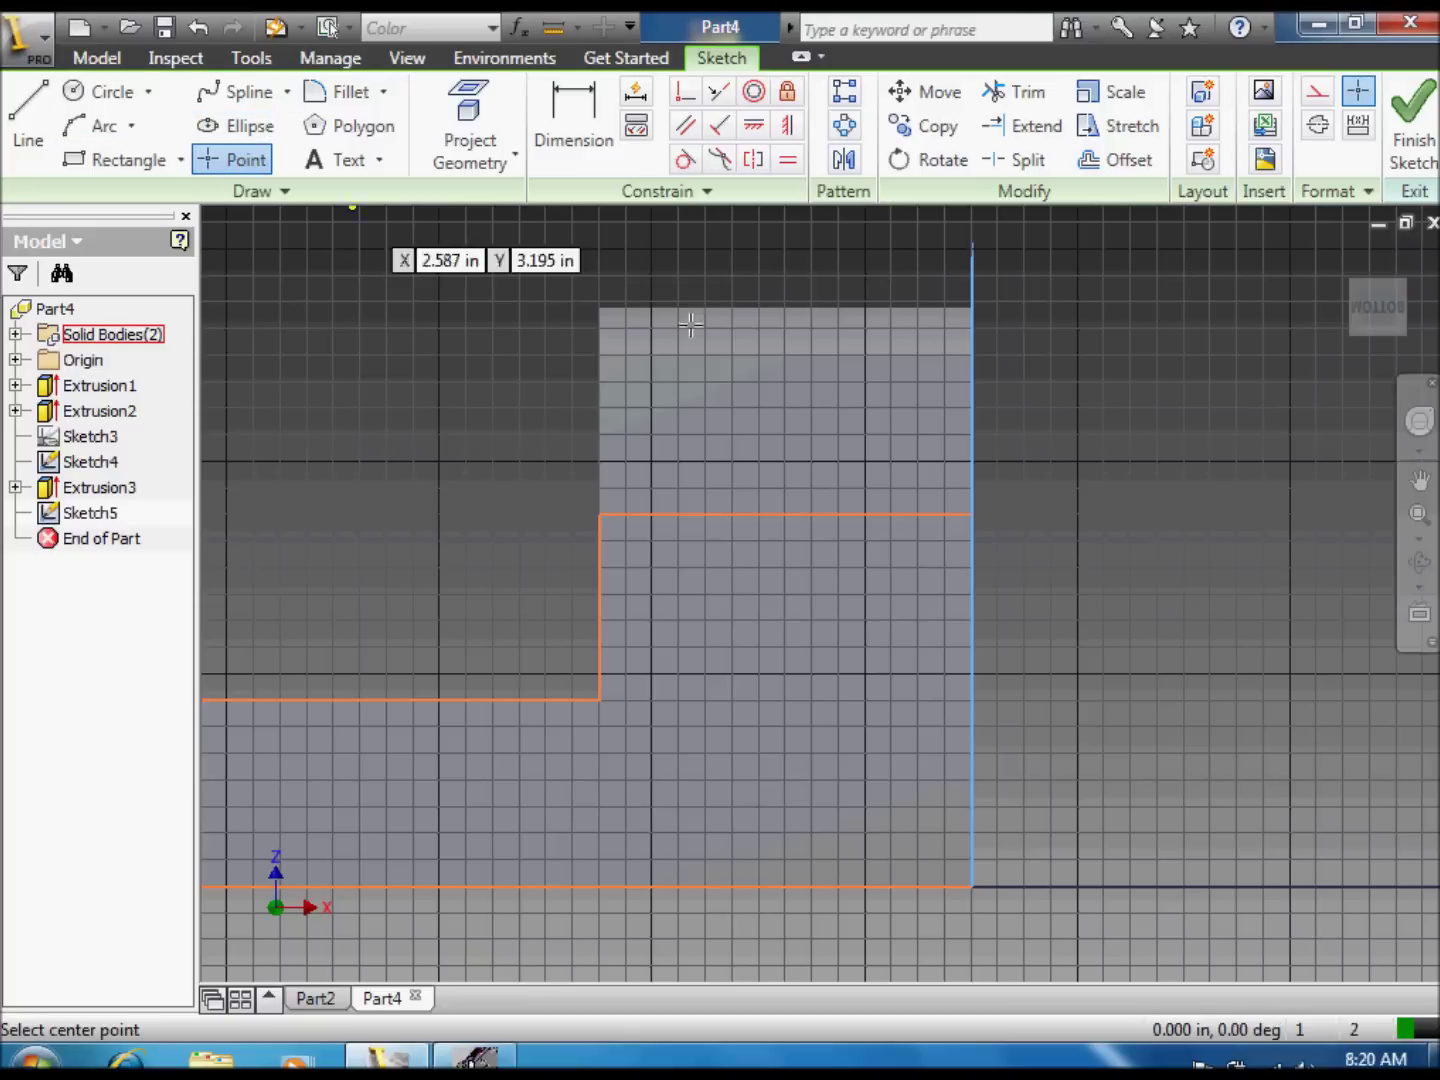
click(901, 513)
right_click(998, 477)
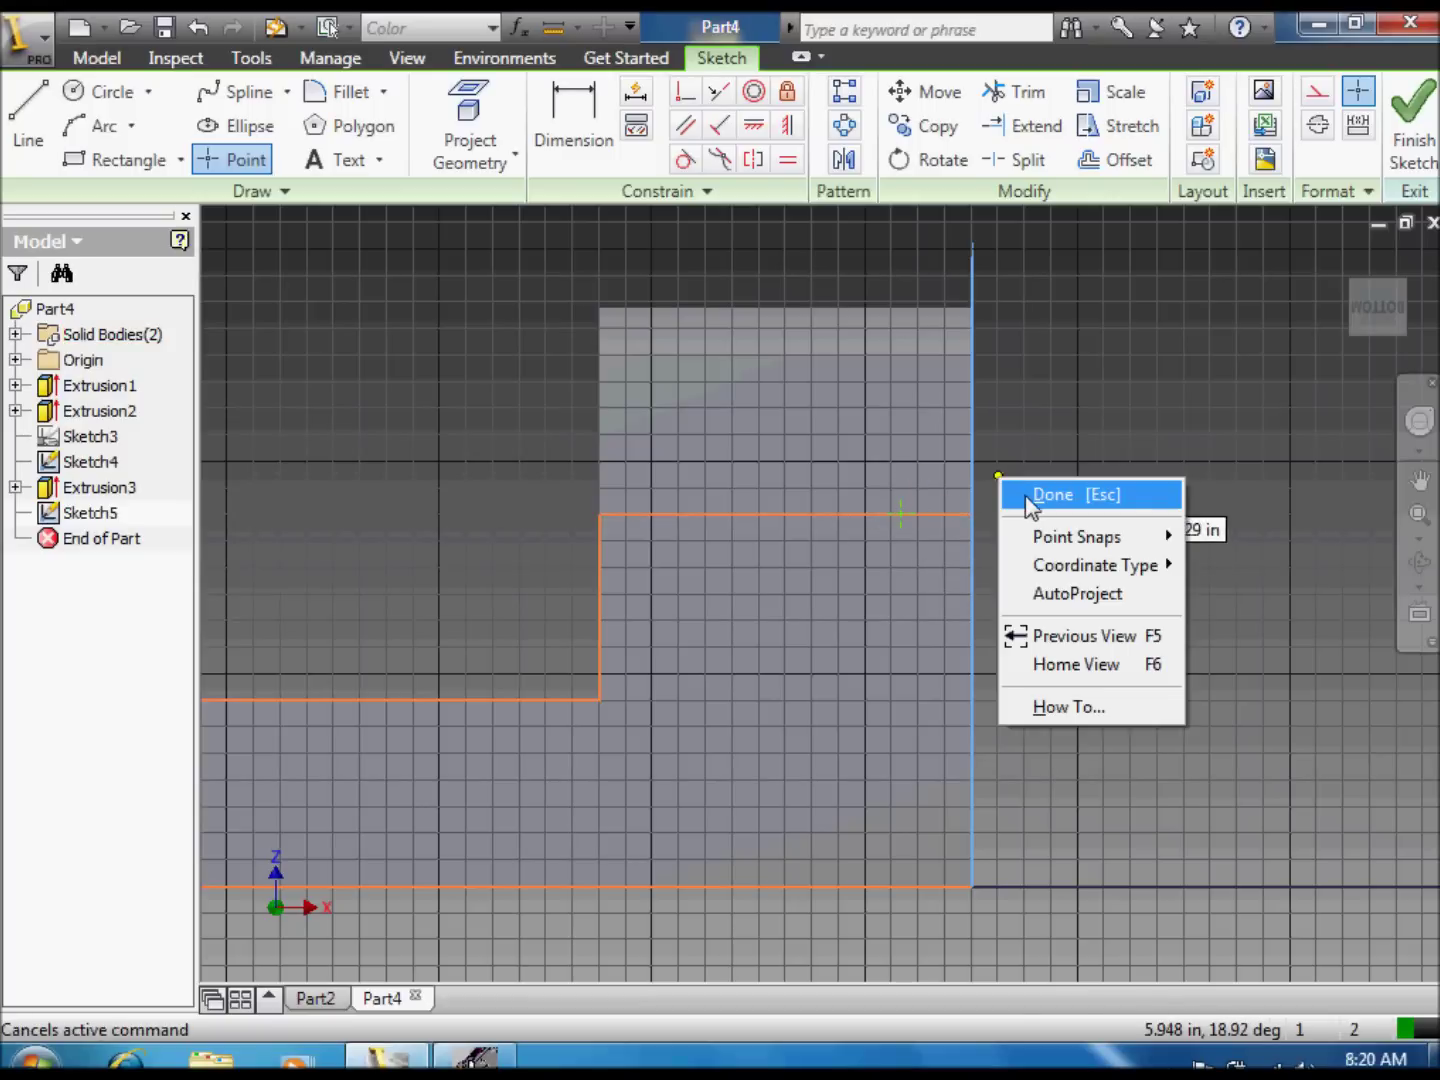
click(1031, 496)
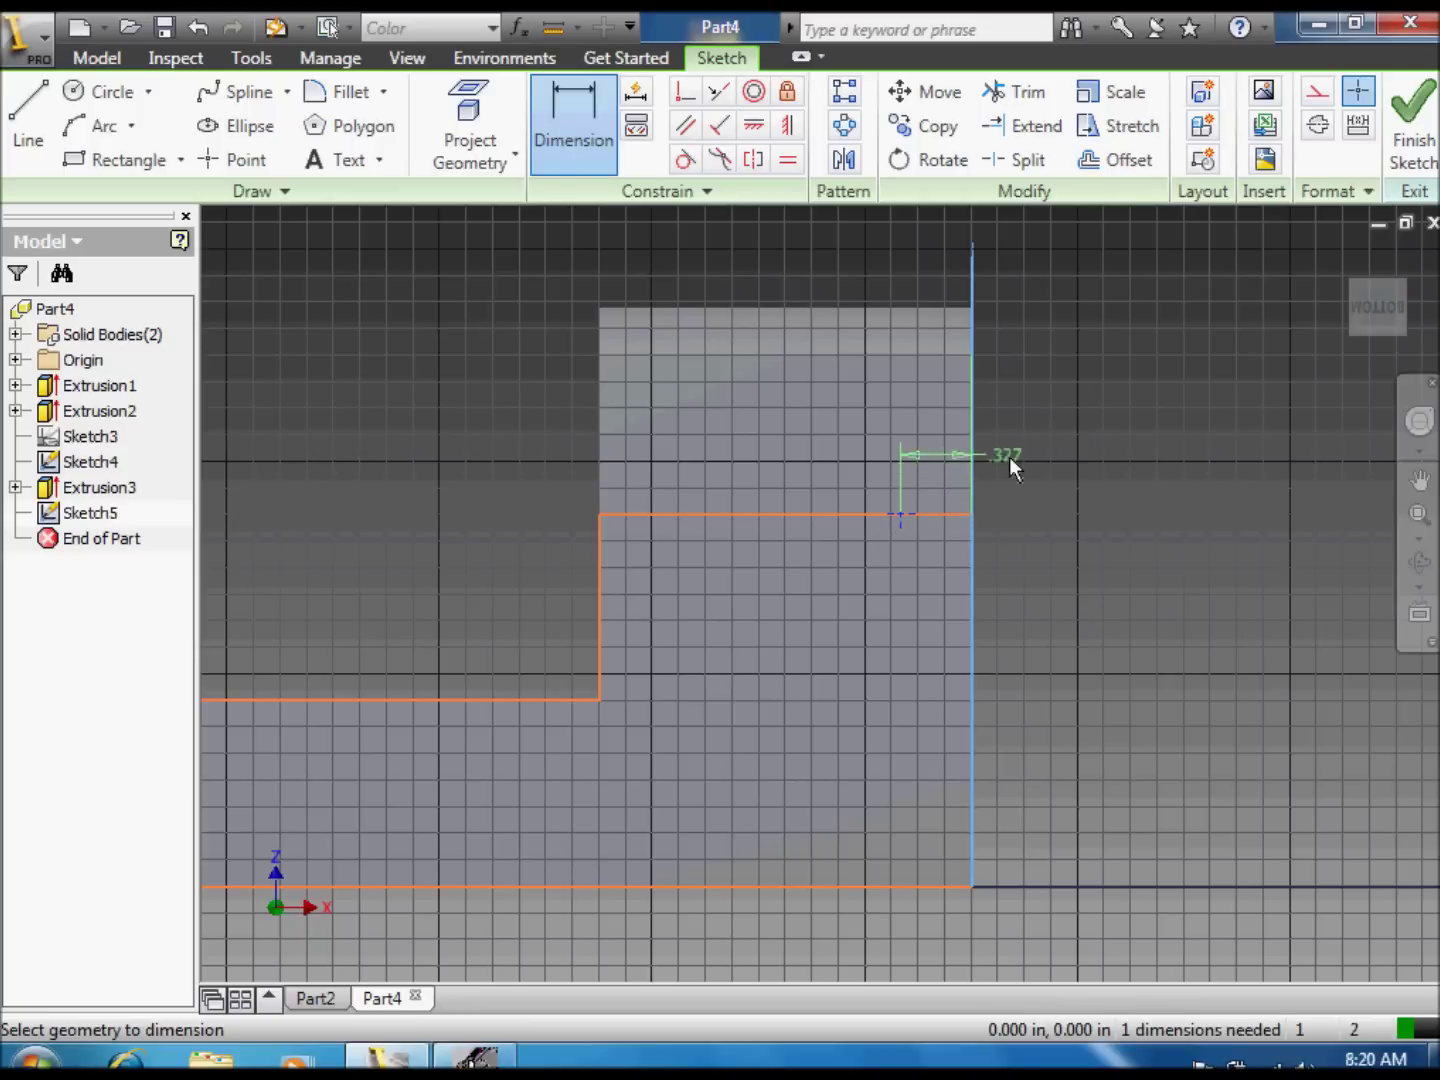
Step: Dimension the sketch point 0.25 in horizontally from the block's vertical end edge and finish the sketch
click(1040, 447)
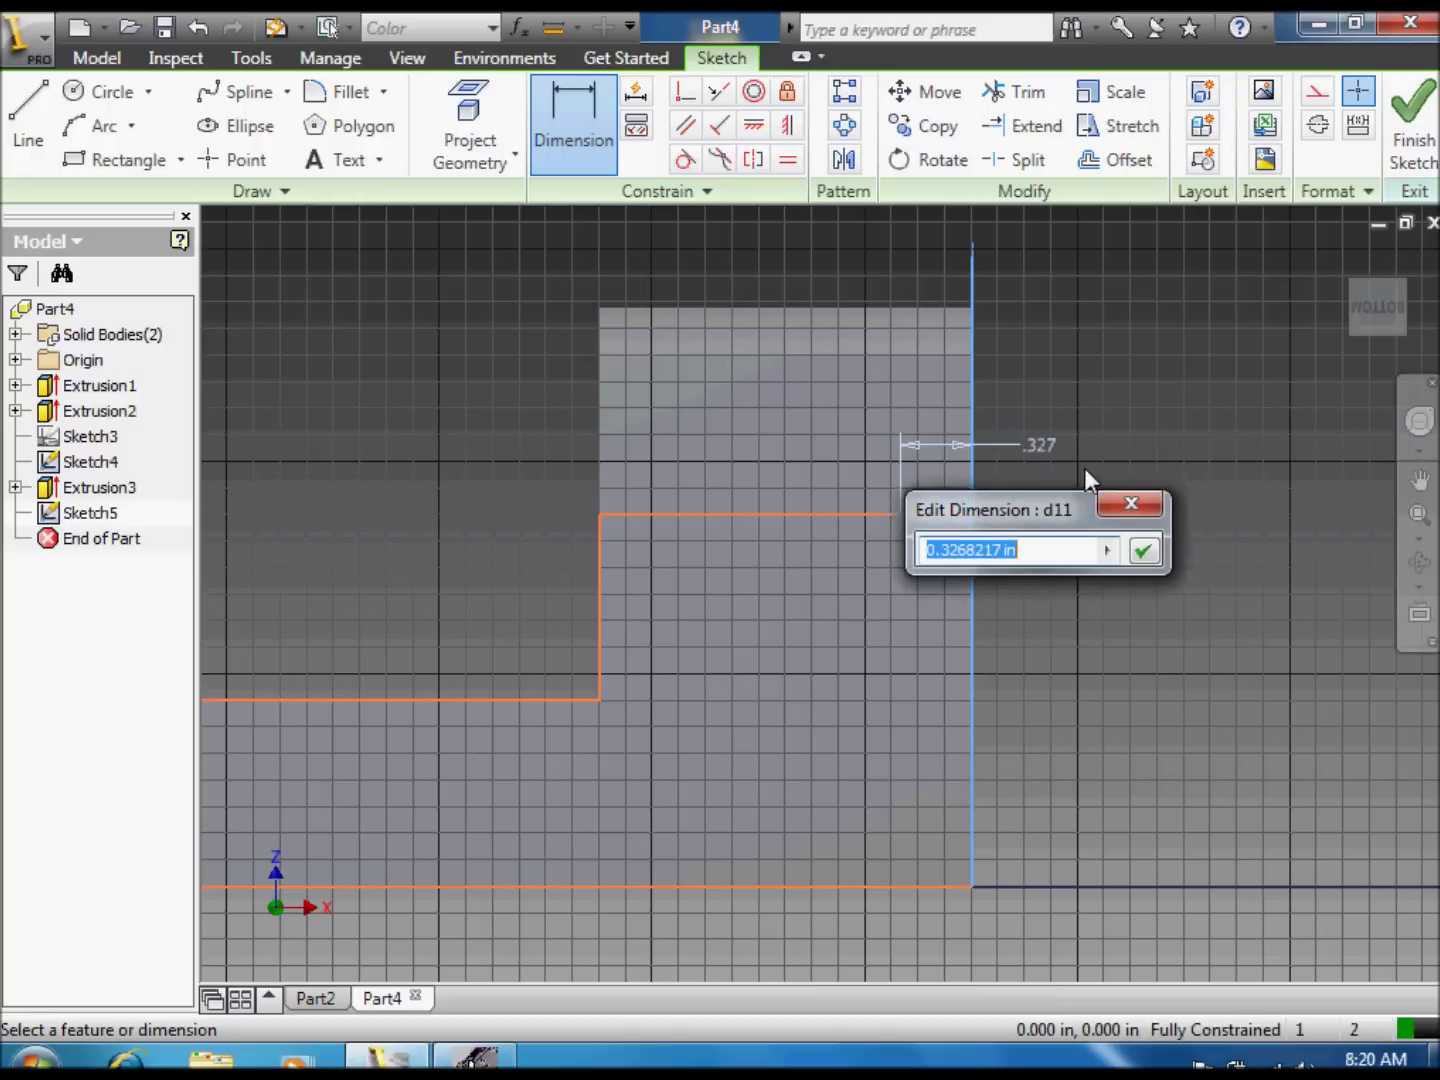
text(0.2)
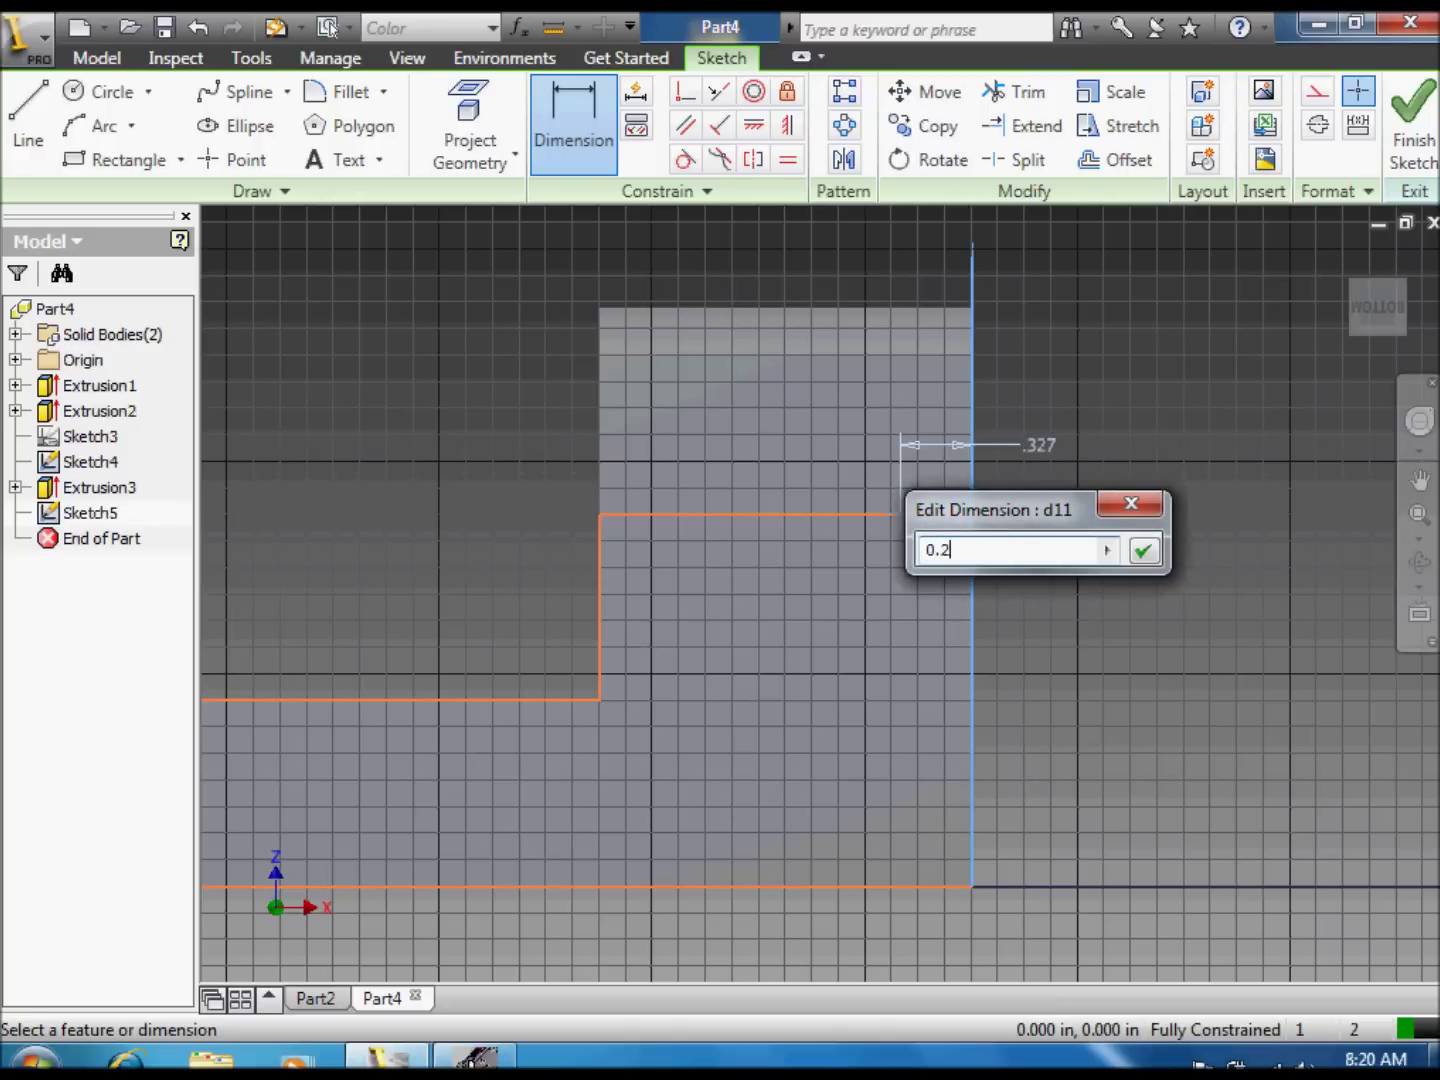
key(Return)
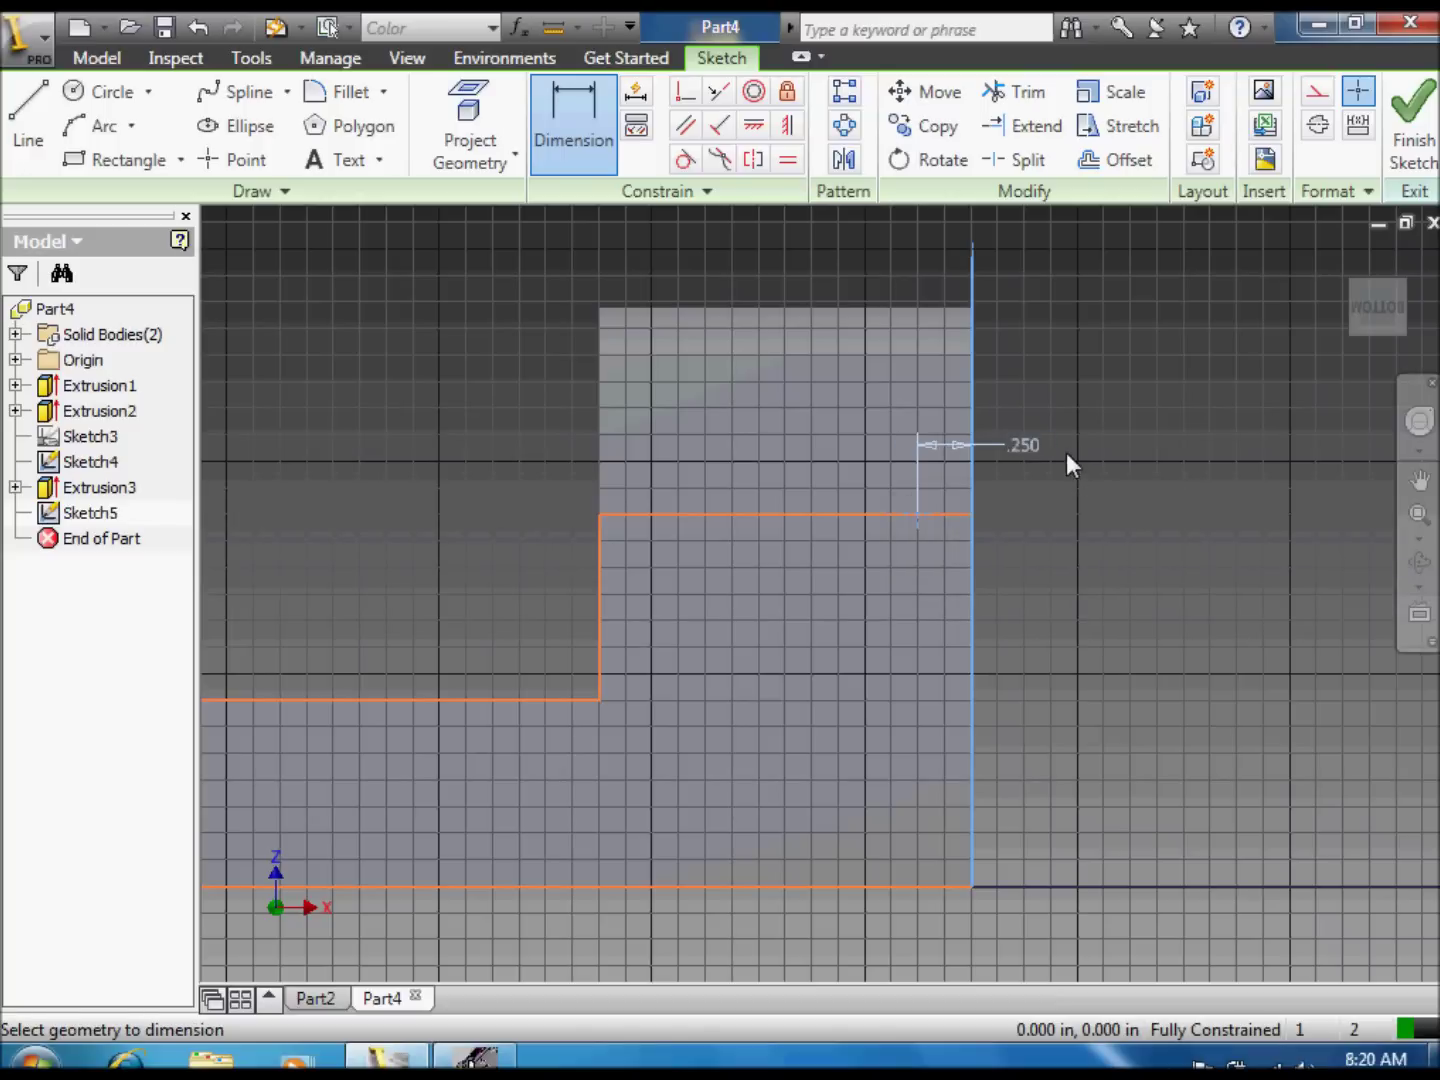
scroll(1049, 458, up, 3)
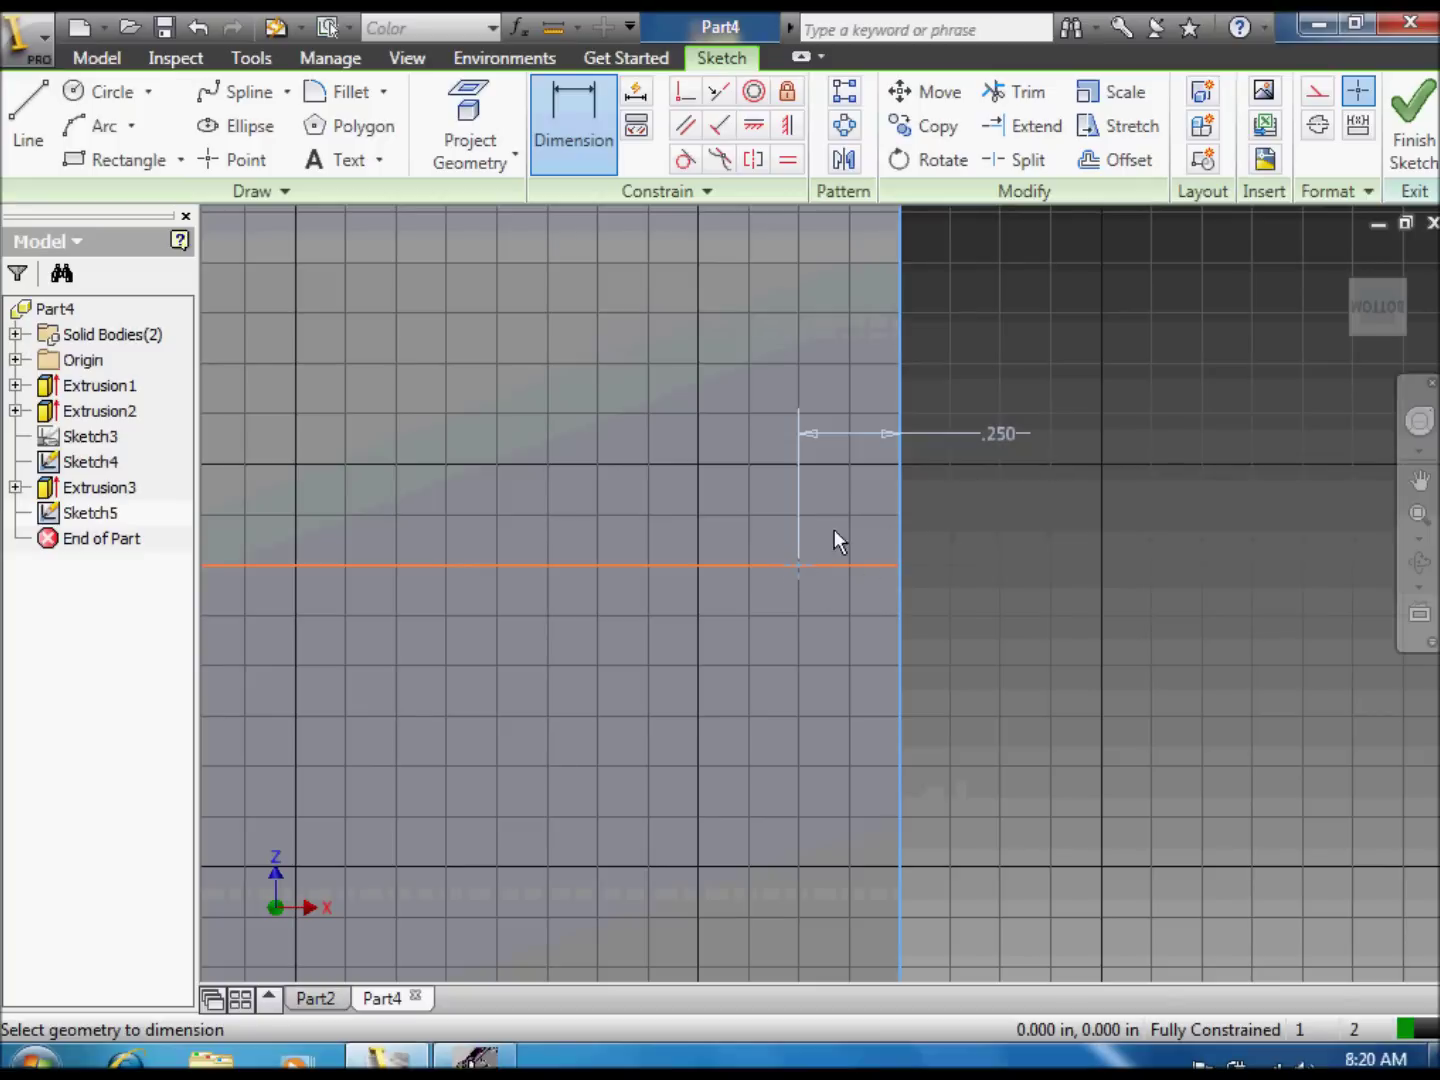
scroll(1165, 424, down, 2)
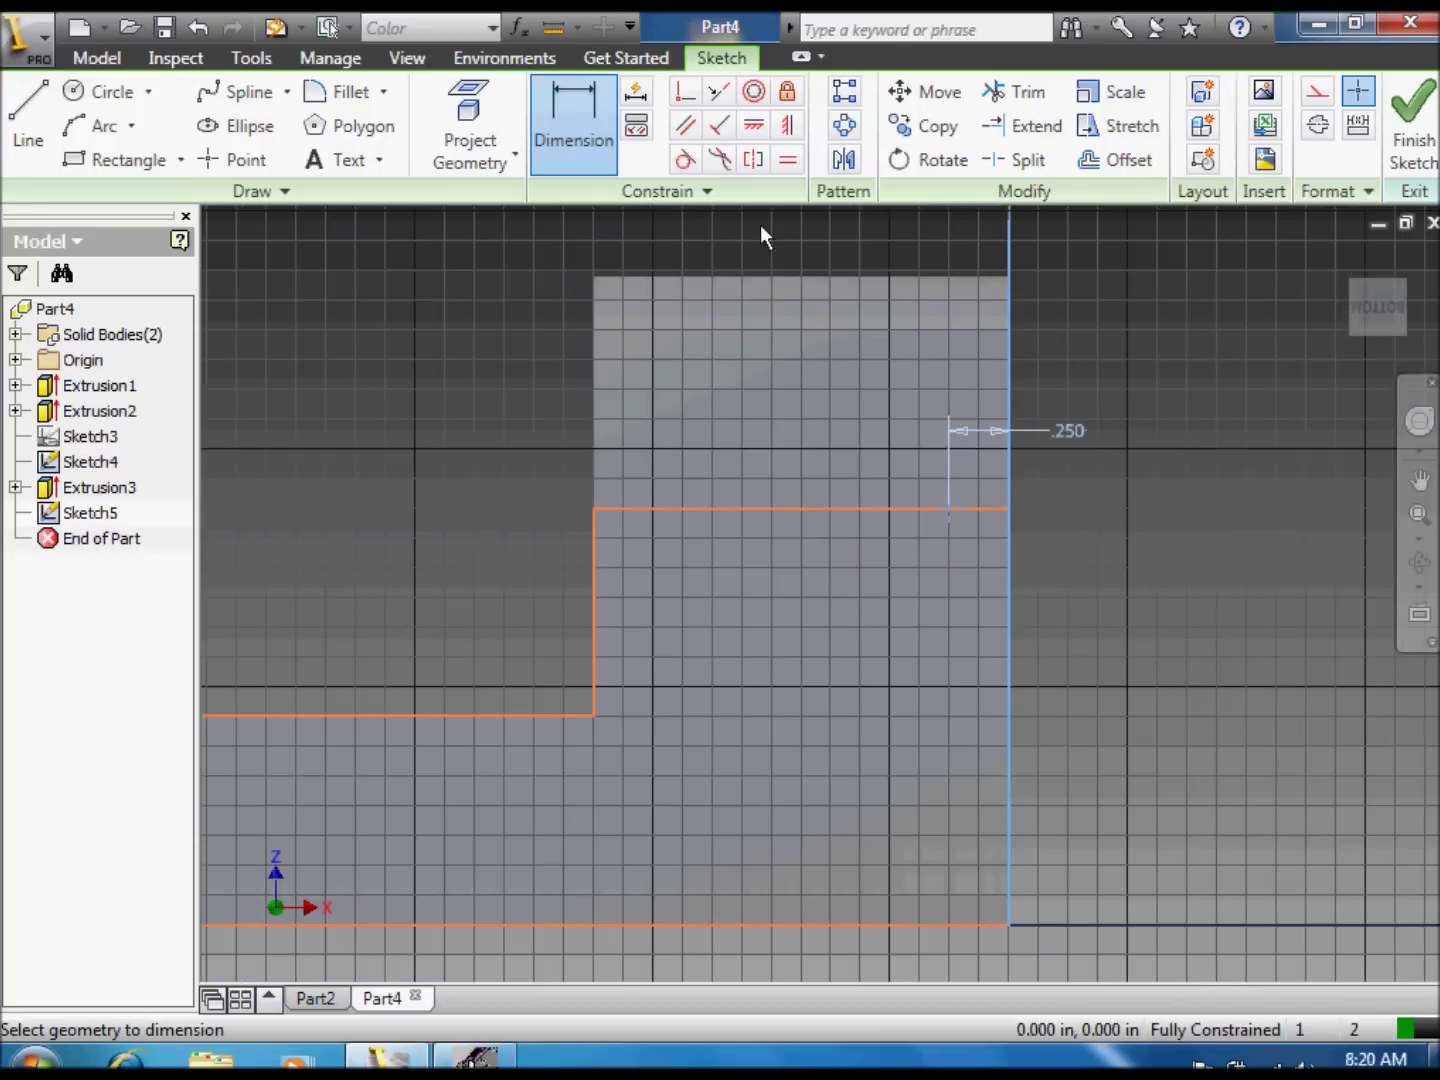
click(1412, 120)
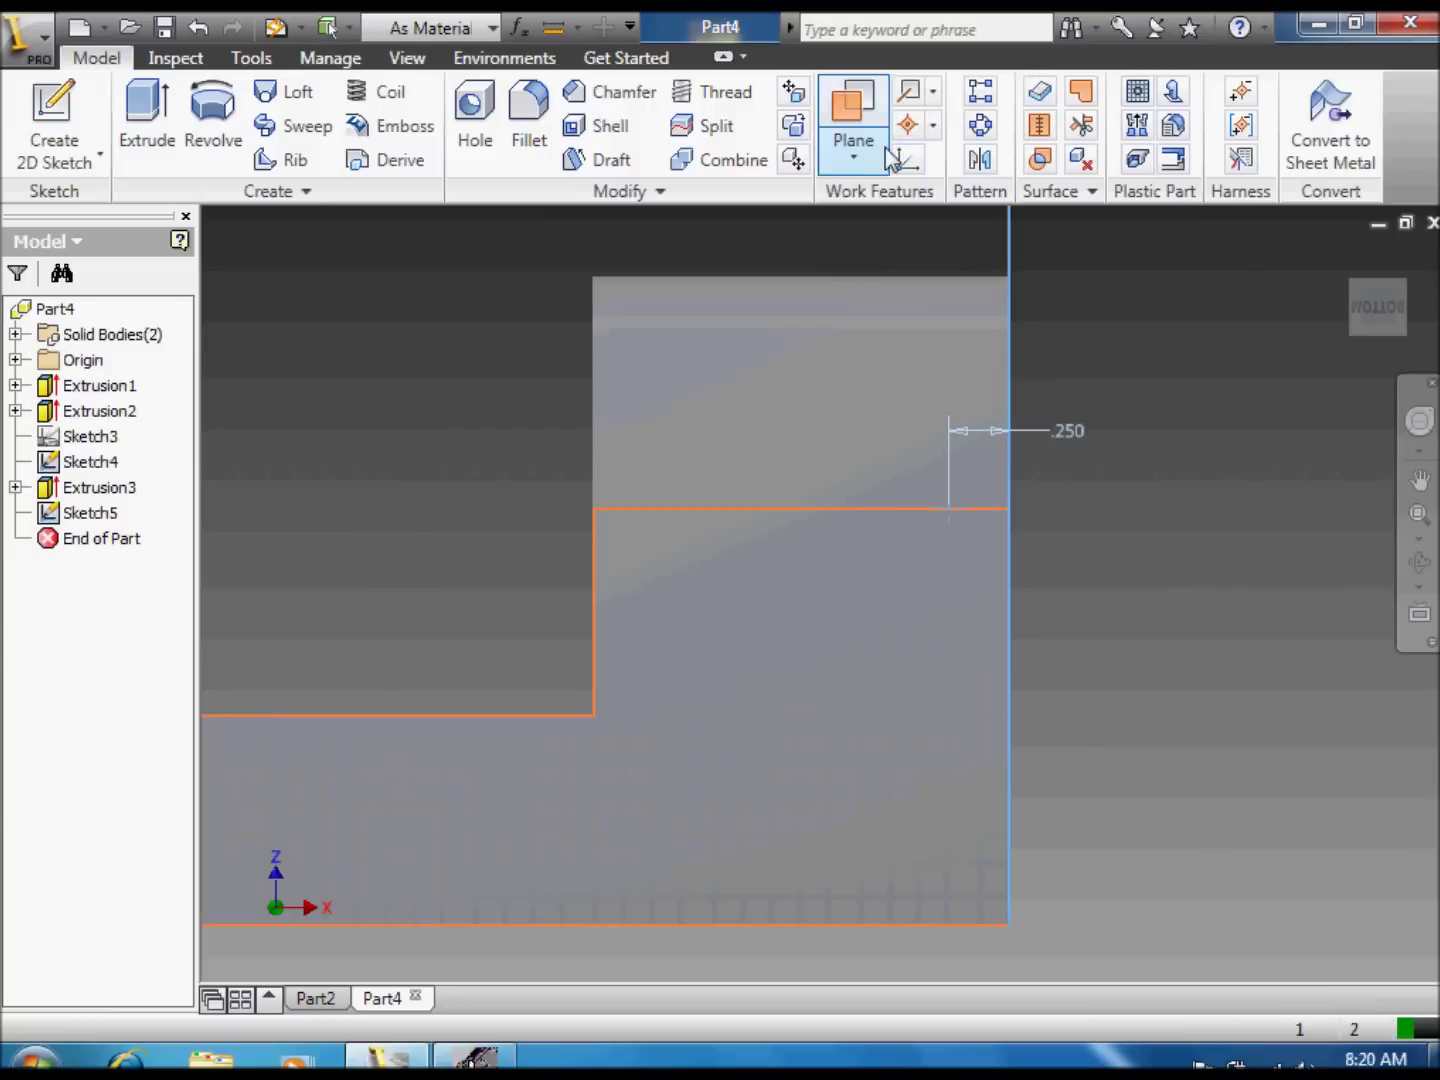
click(470, 118)
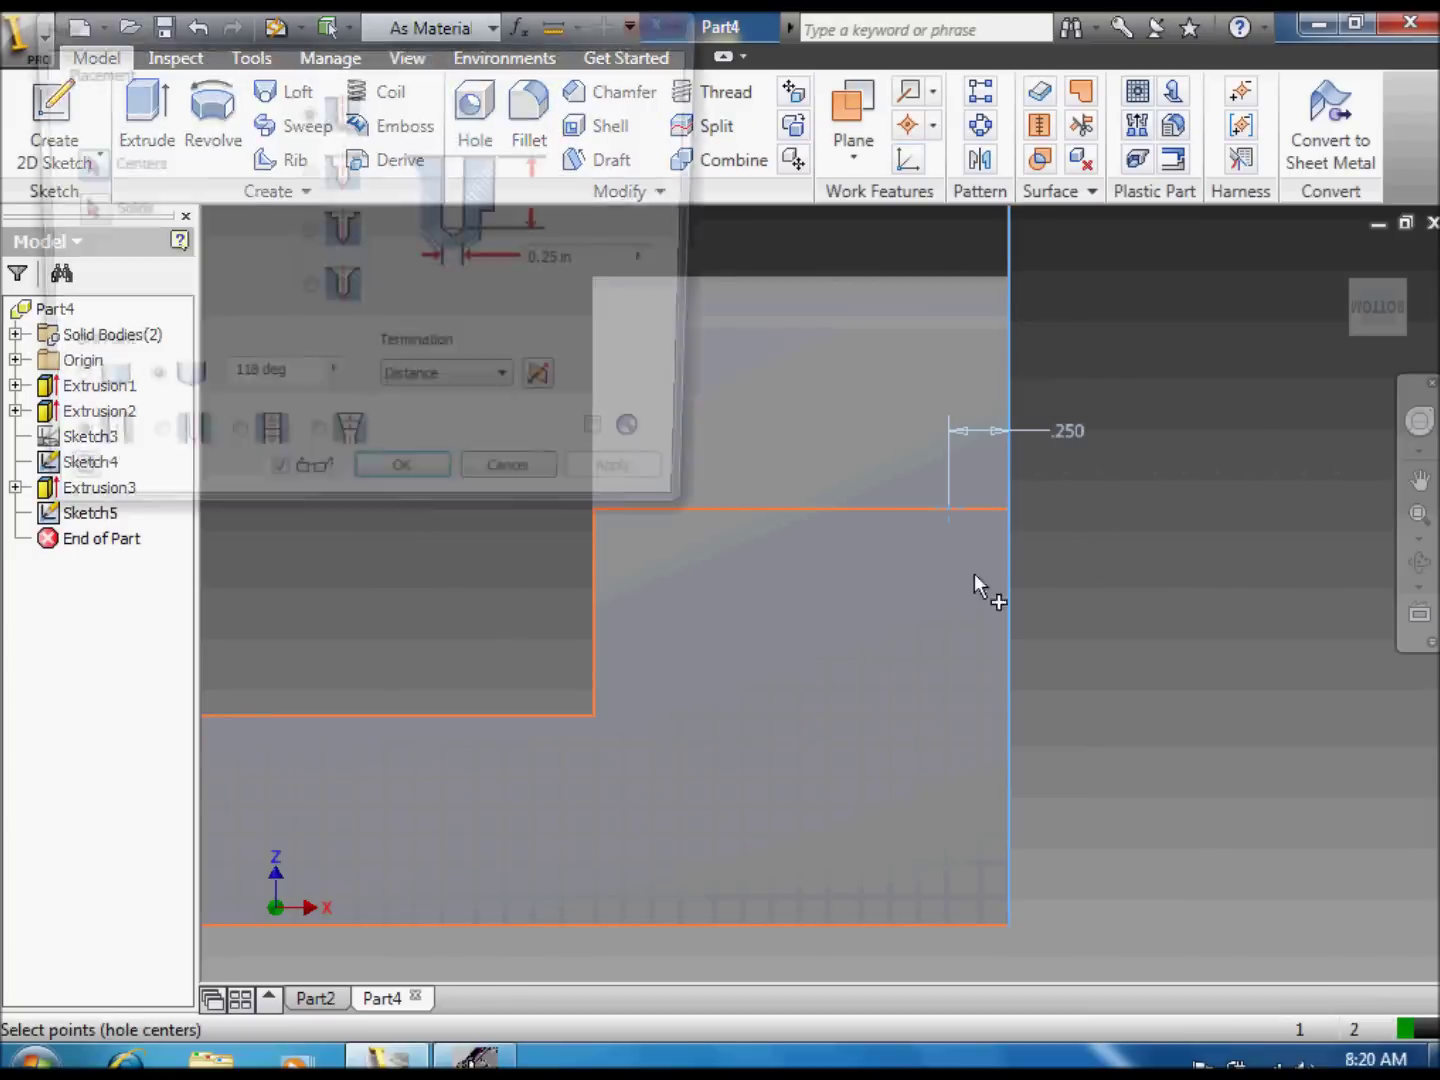
click(950, 509)
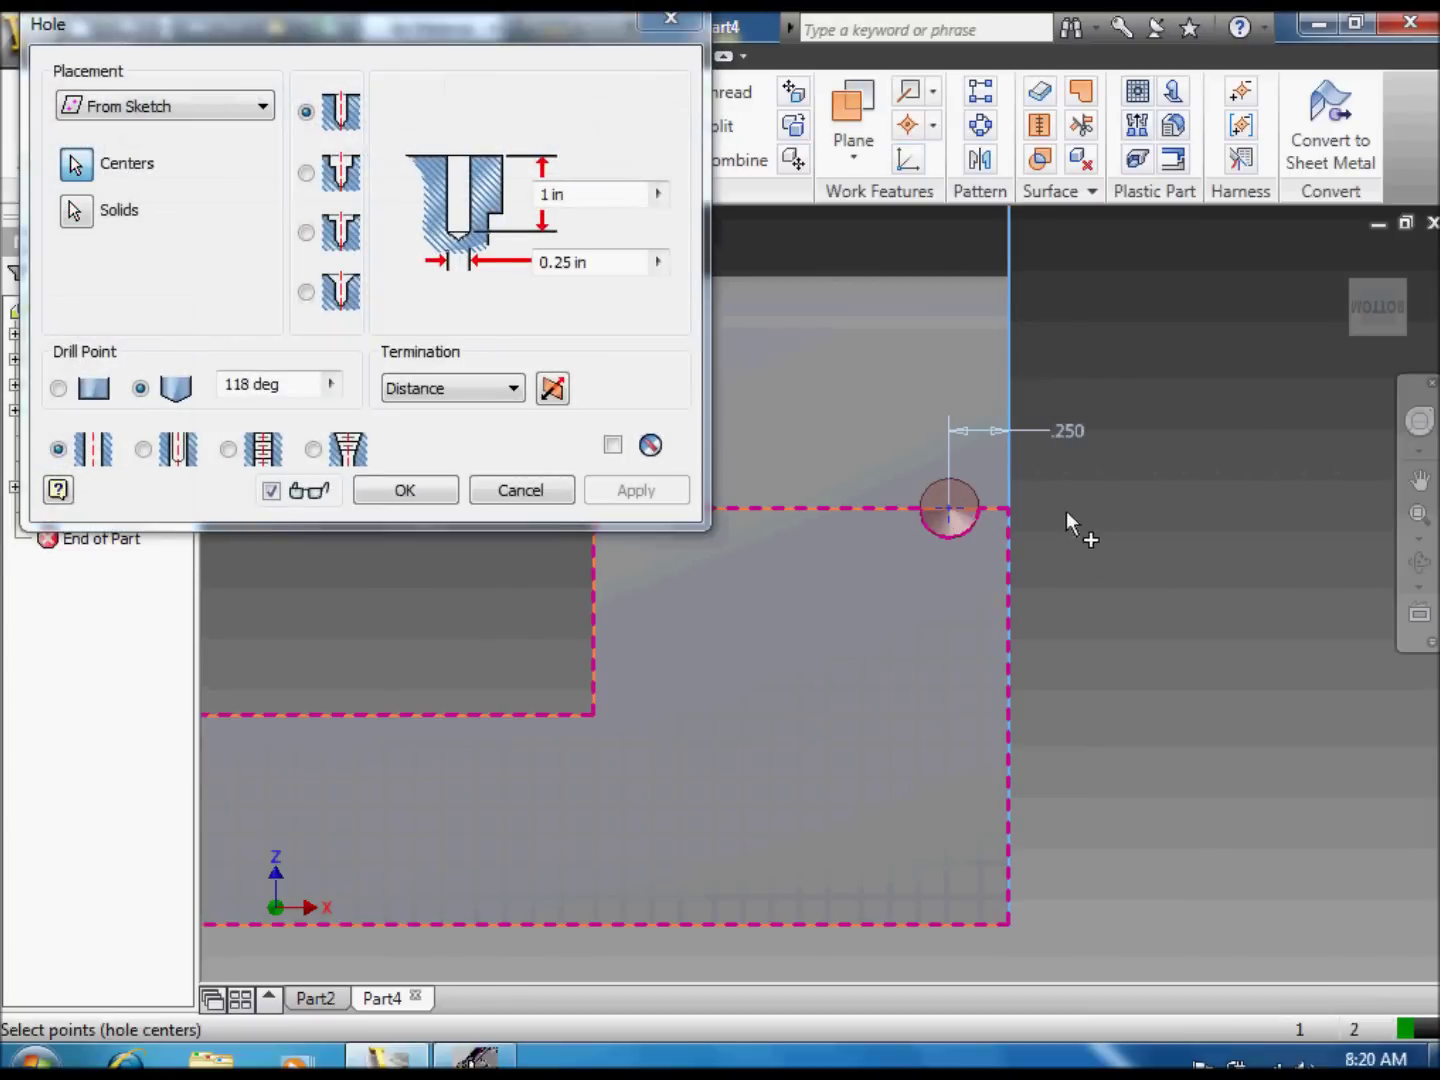
click(505, 395)
click(473, 430)
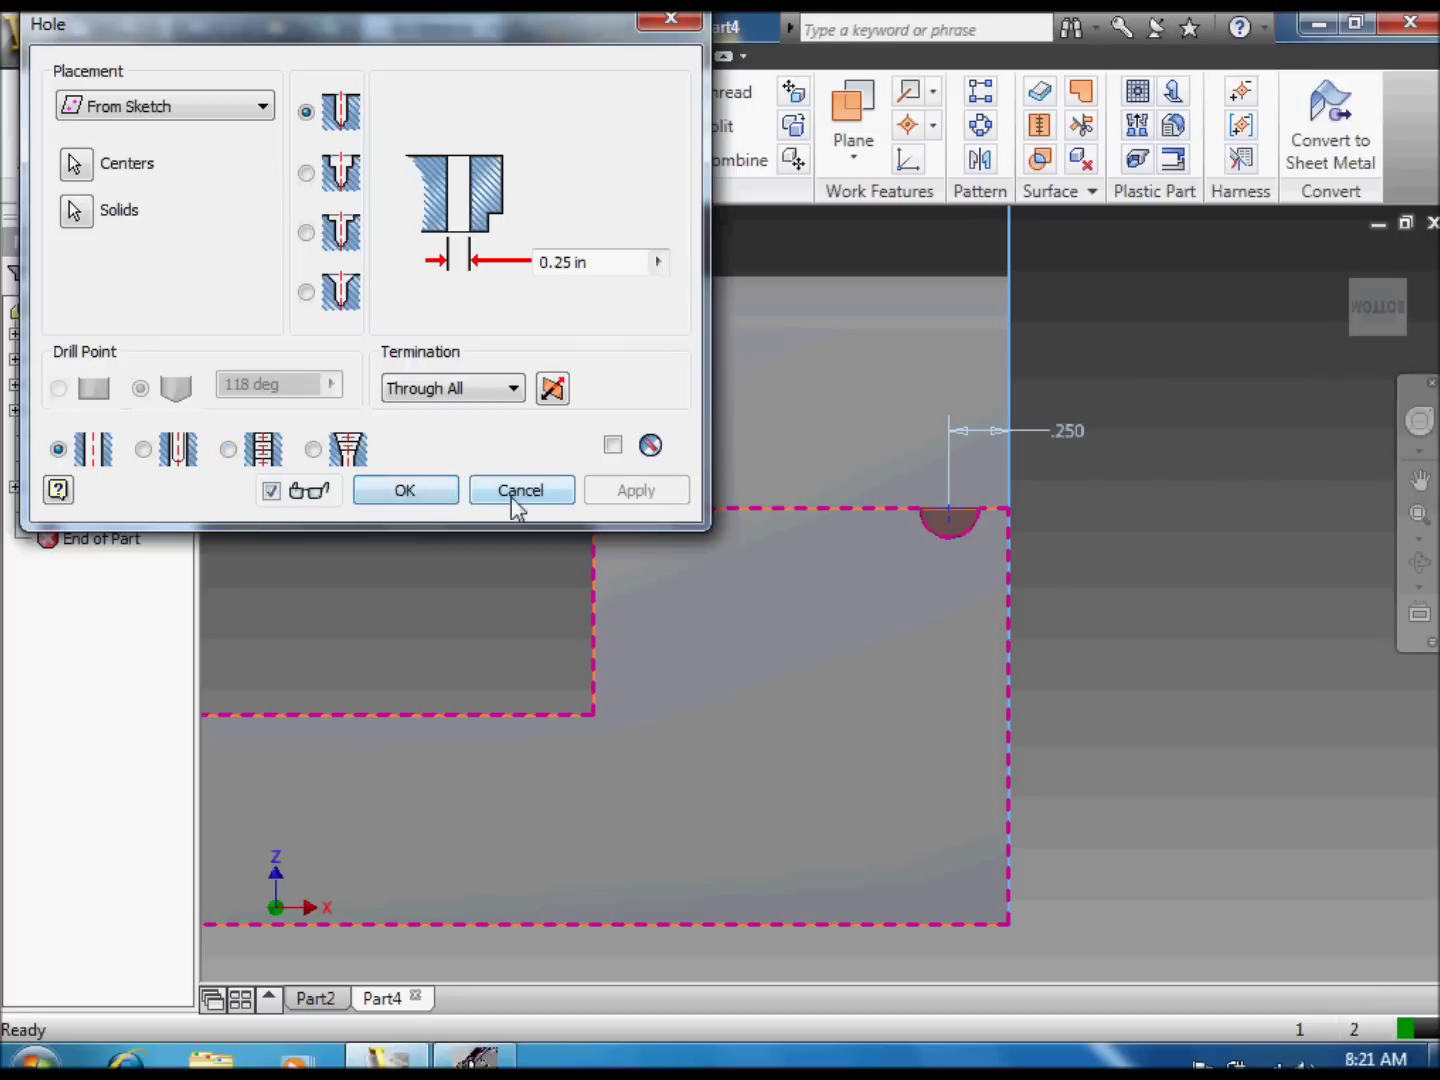
click(548, 480)
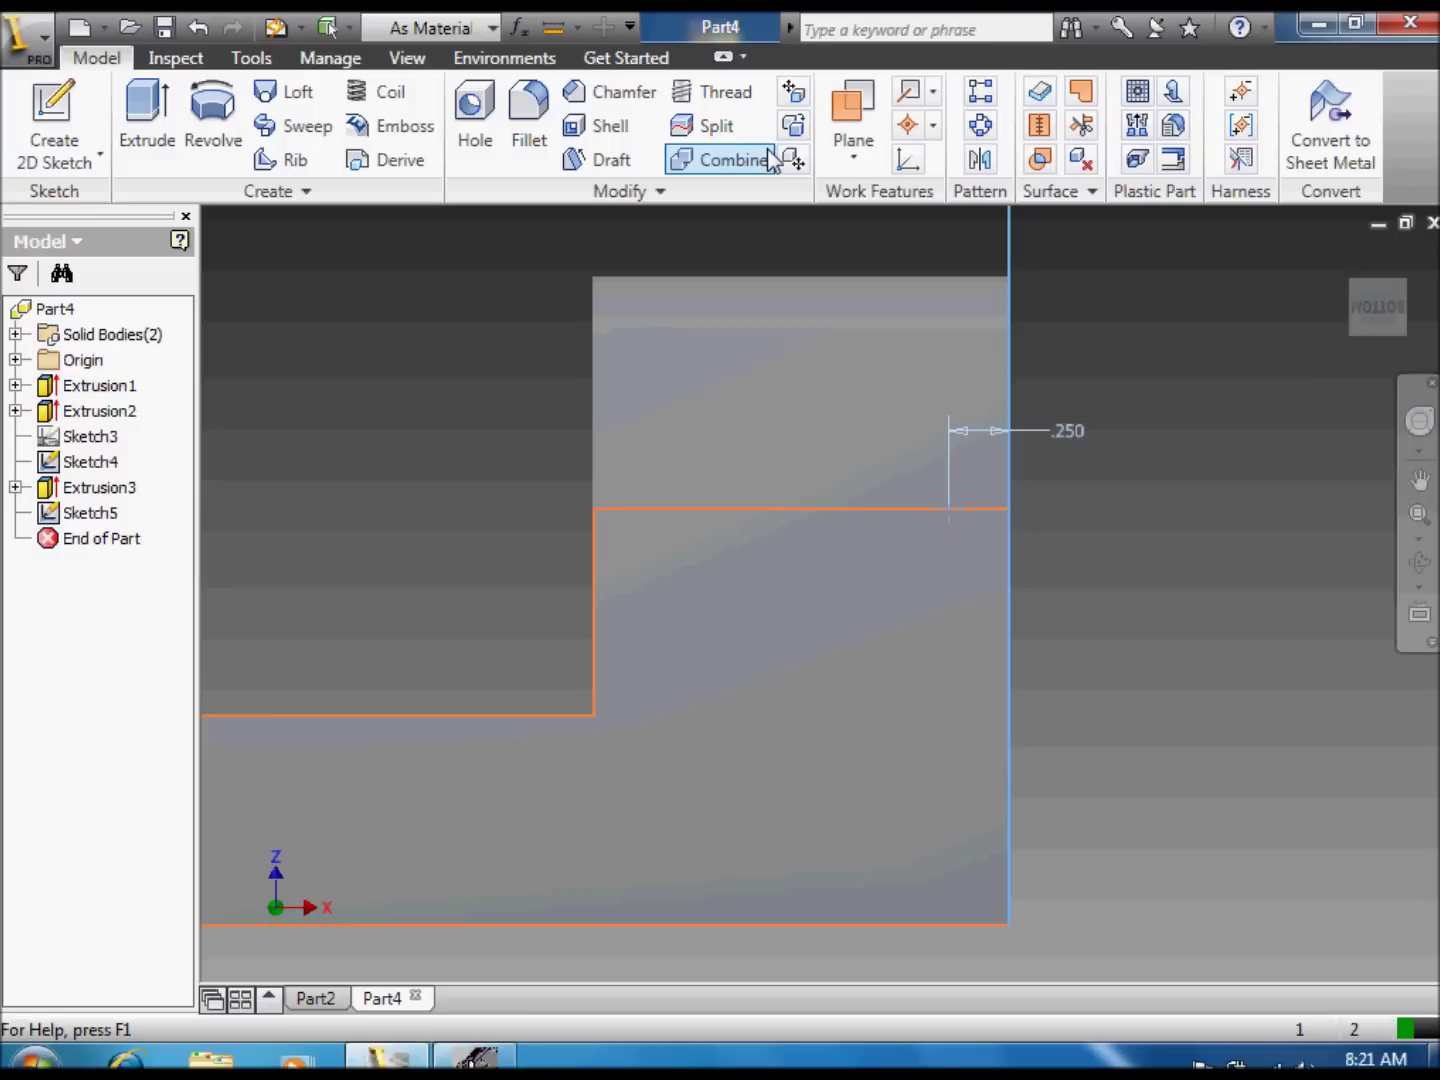
Step: Combine the two solids with a join, using the arc-topped body as the base and the stepped block as the toolbody
click(707, 163)
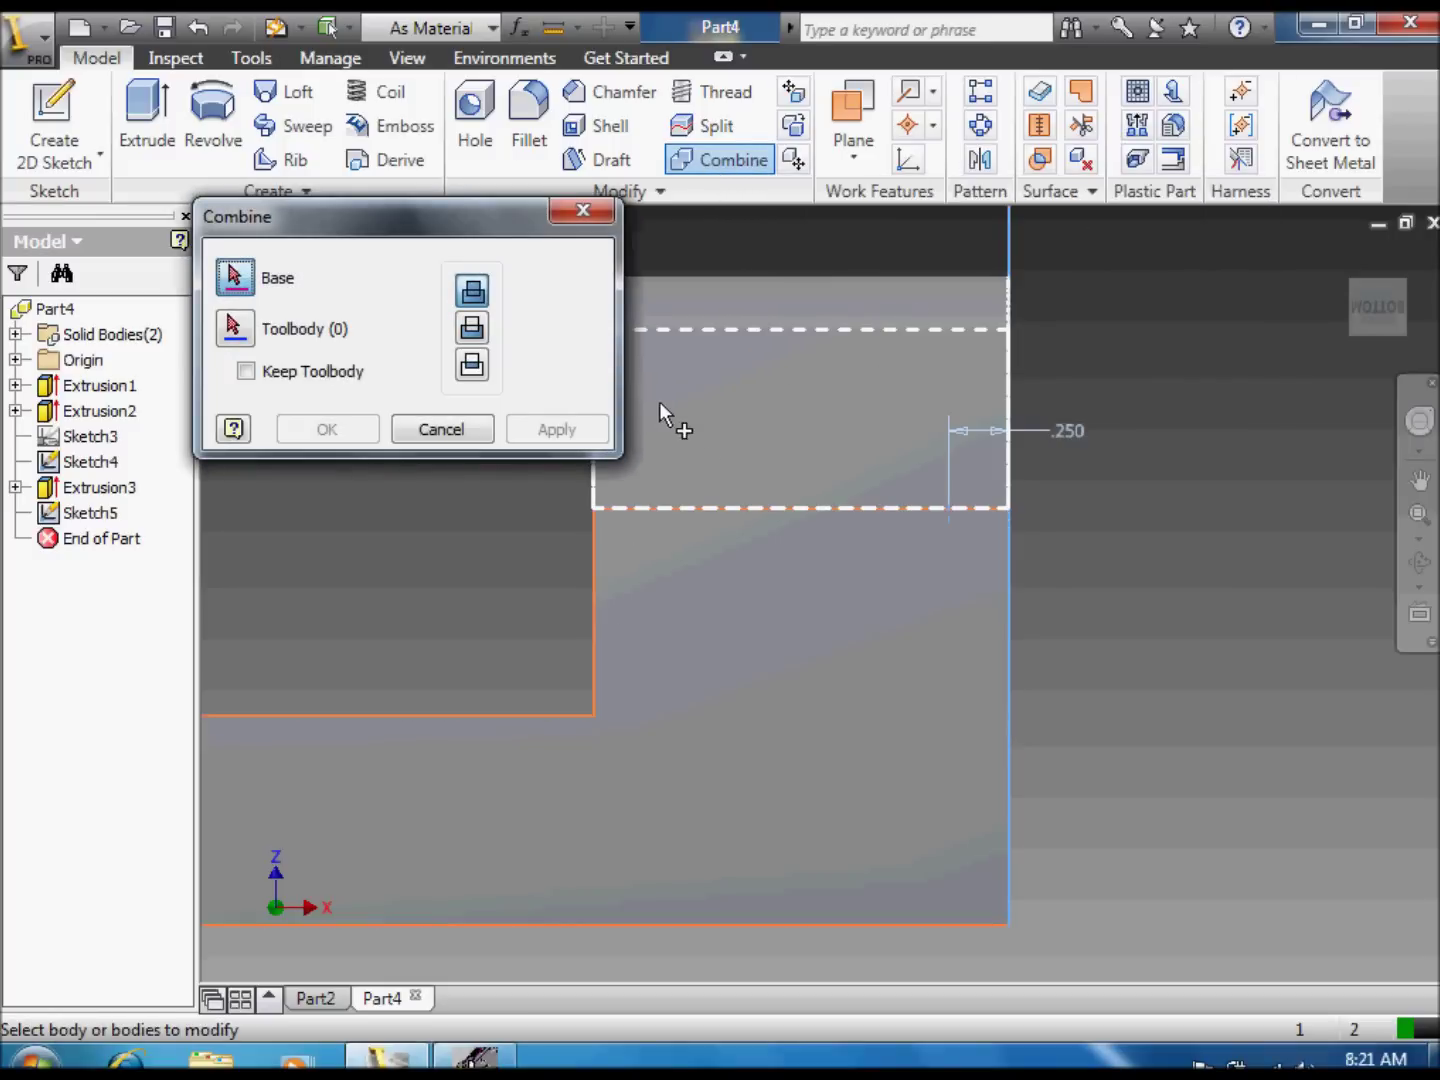
click(857, 393)
click(868, 596)
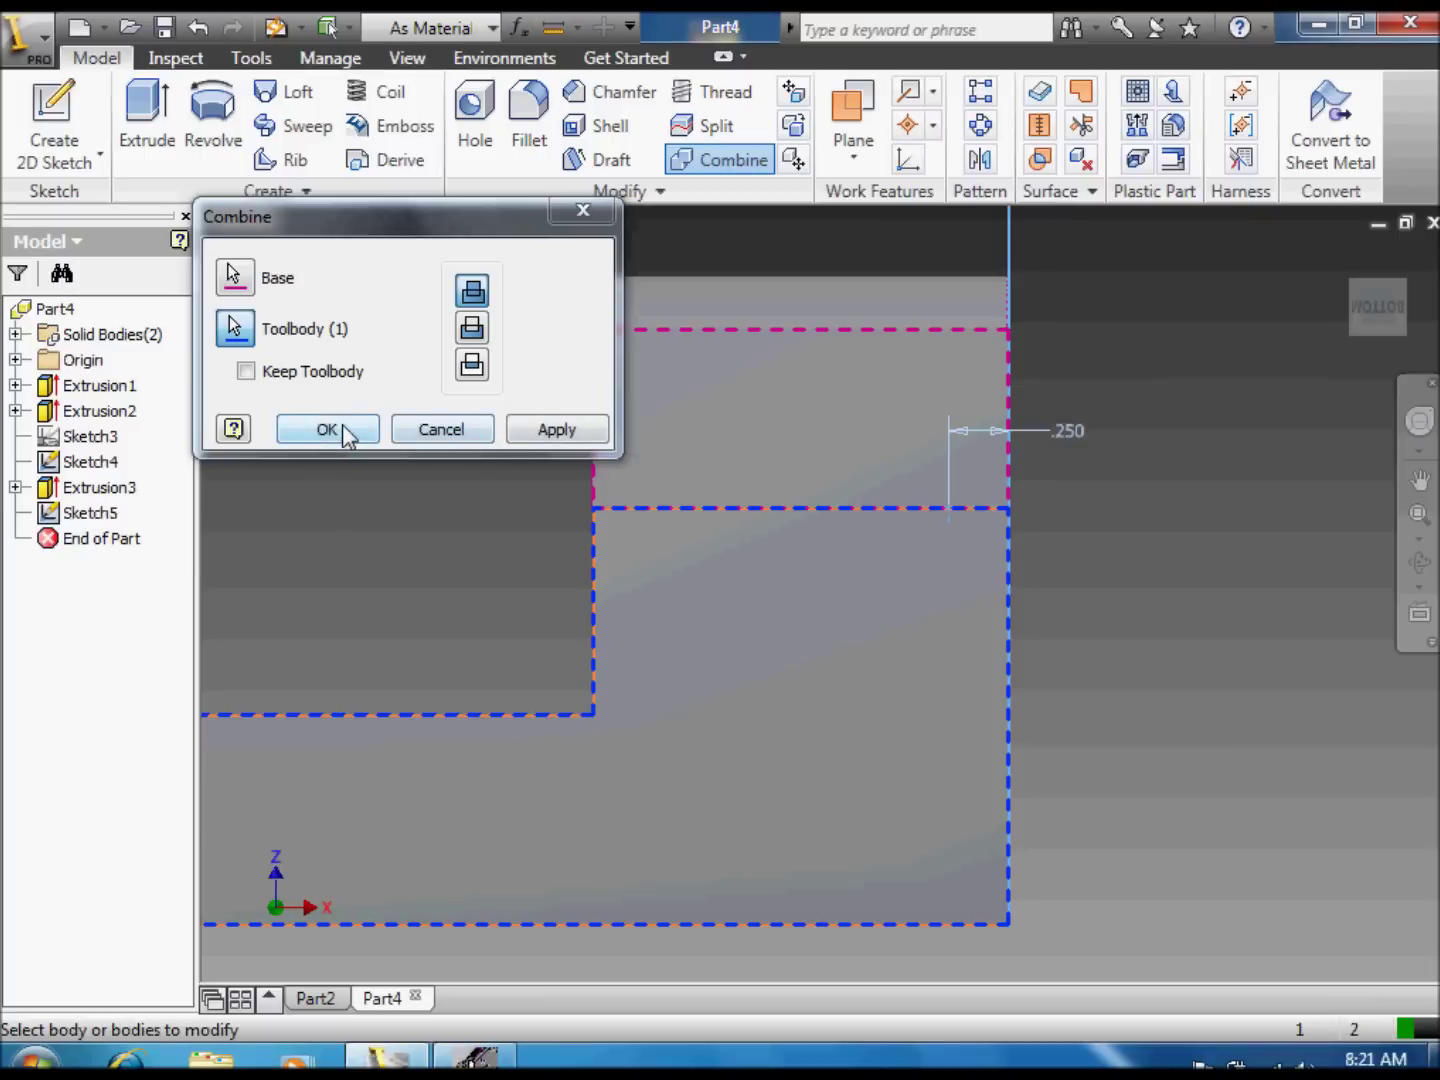
click(327, 429)
Step: Create a simple 0.5 in diameter hole at the sketch point with Through All termination
click(1420, 562)
drag(842, 611, 636, 602)
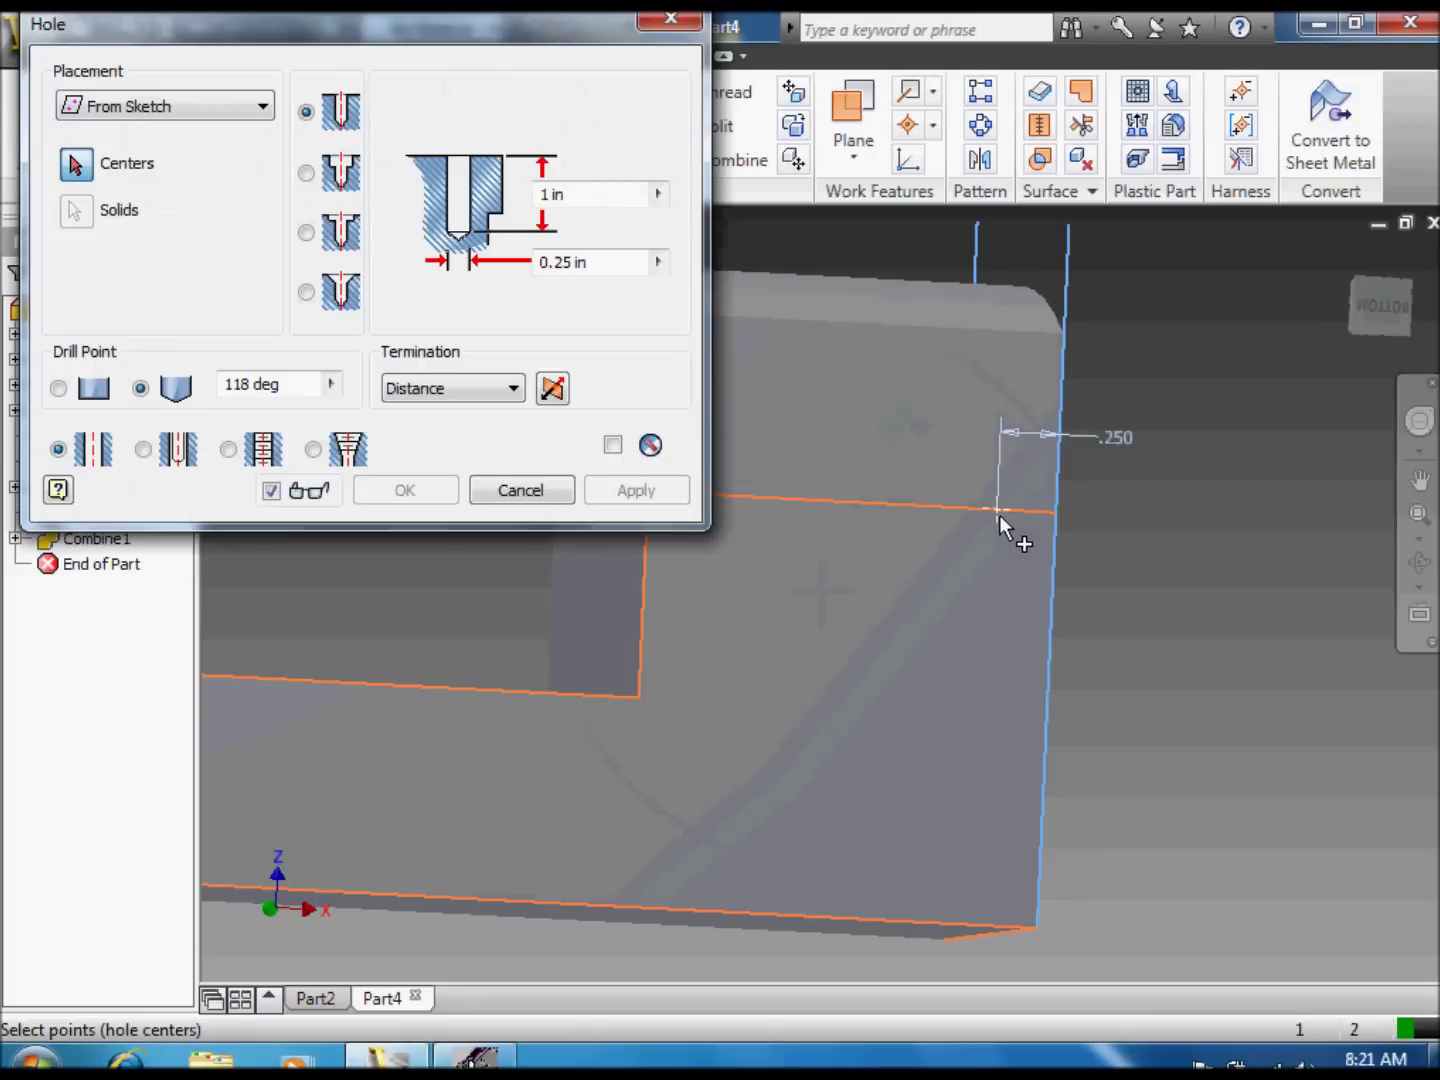
click(999, 512)
click(511, 389)
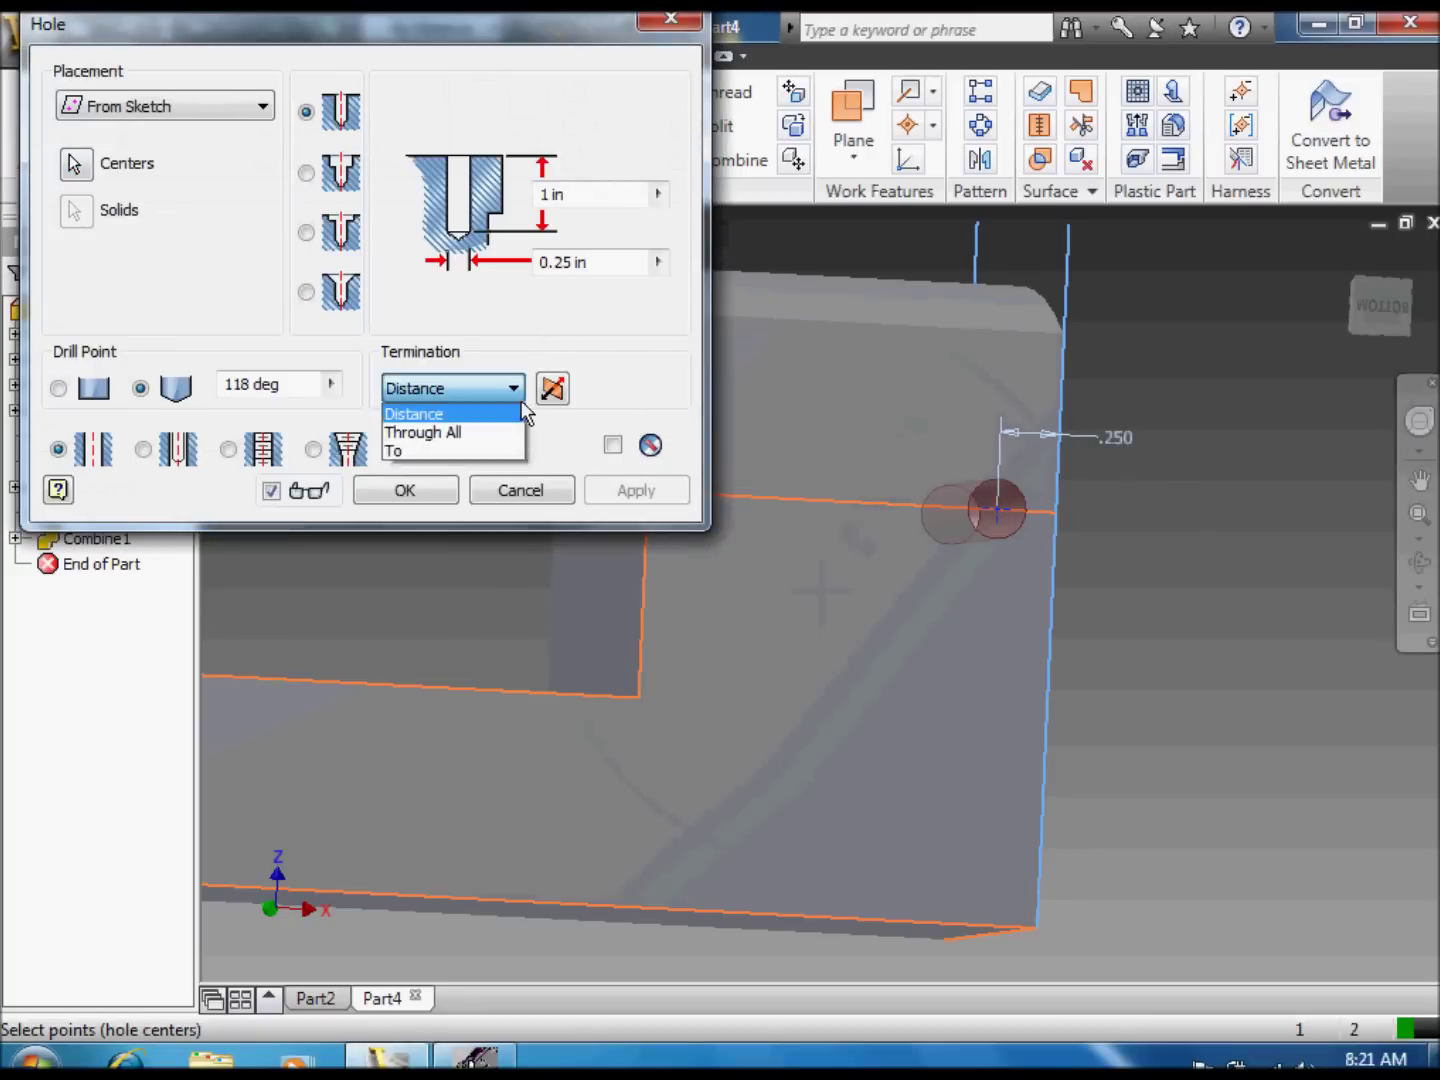
click(491, 432)
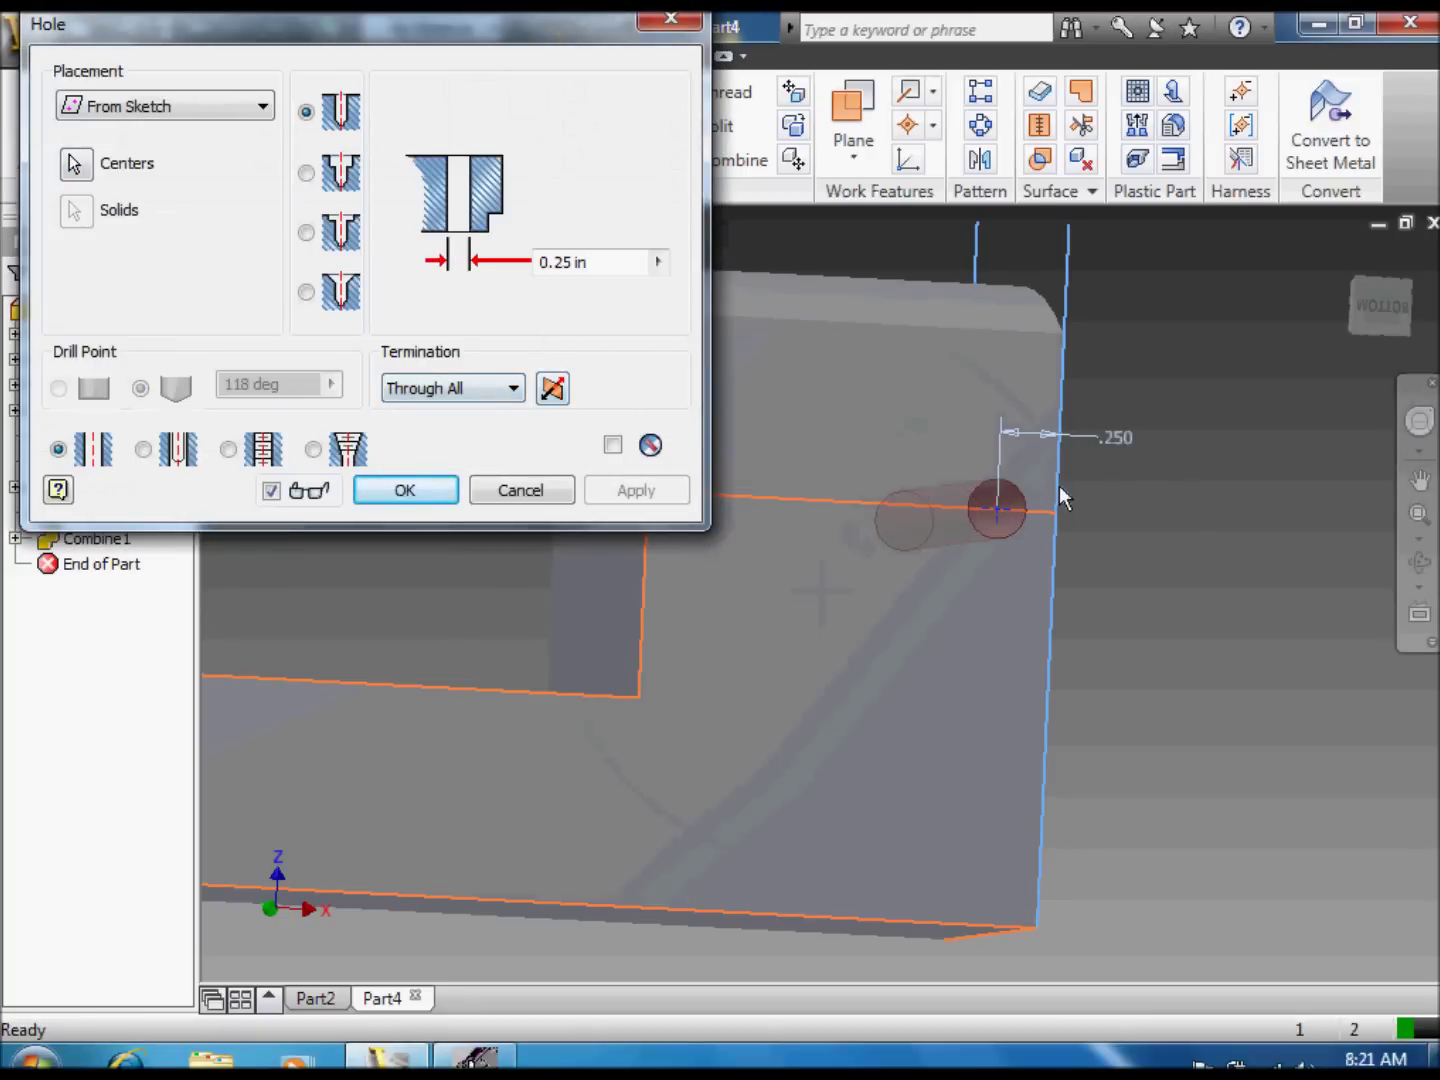
scroll(1063, 497, up, 3)
click(1421, 565)
drag(992, 607, 928, 573)
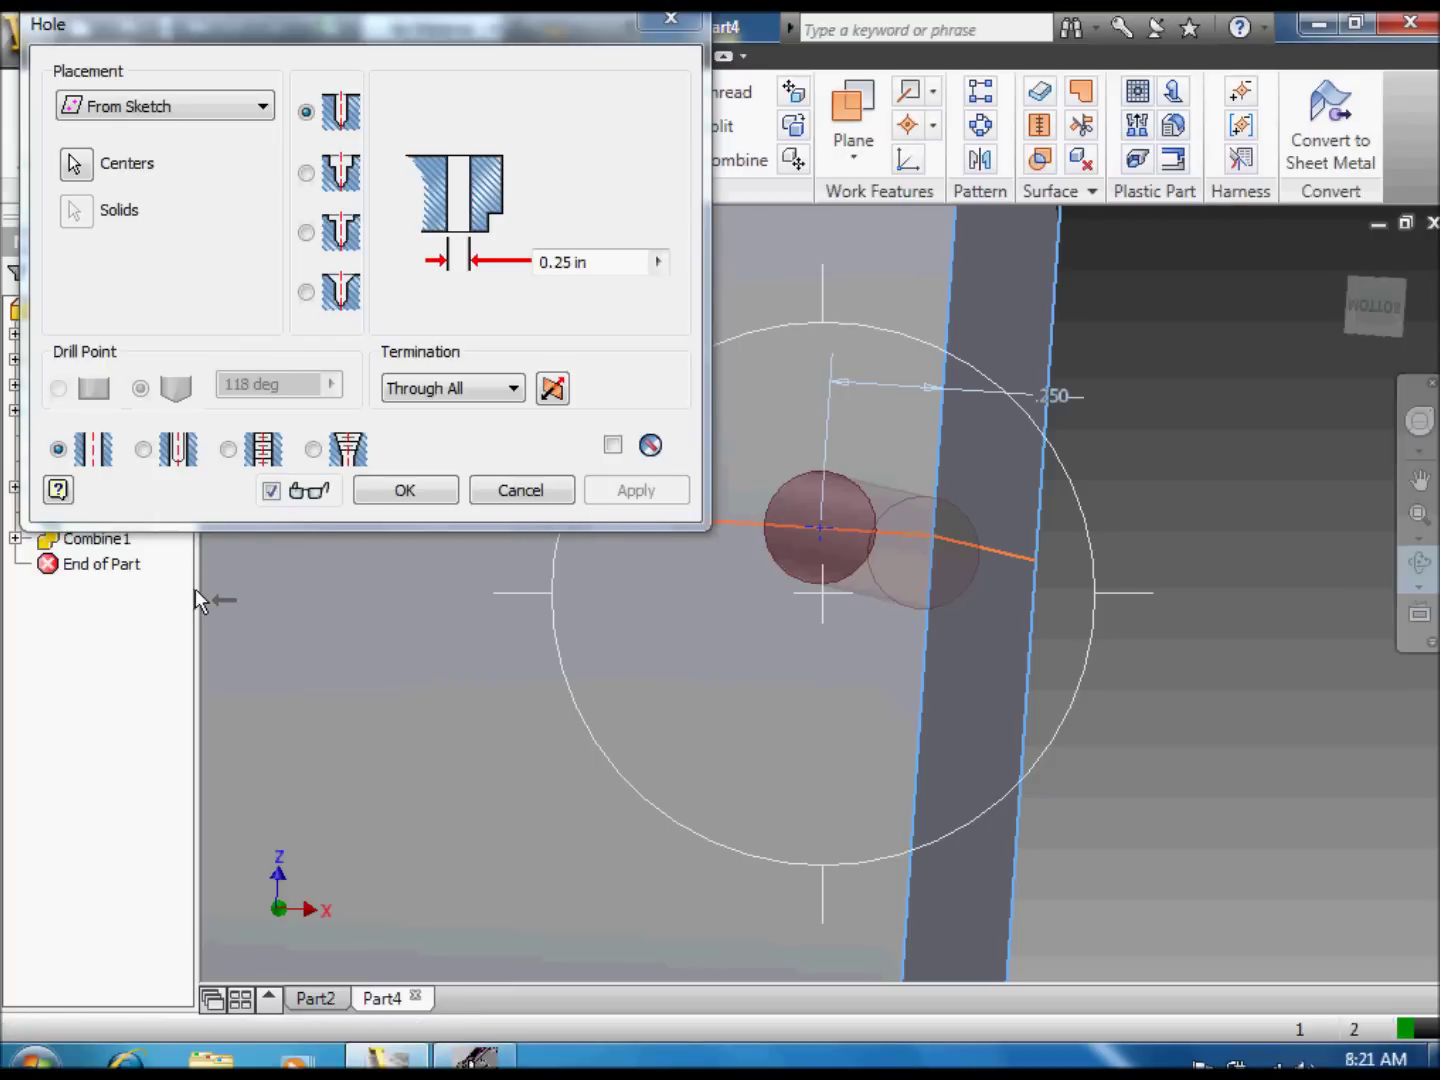
click(558, 264)
key(Delete)
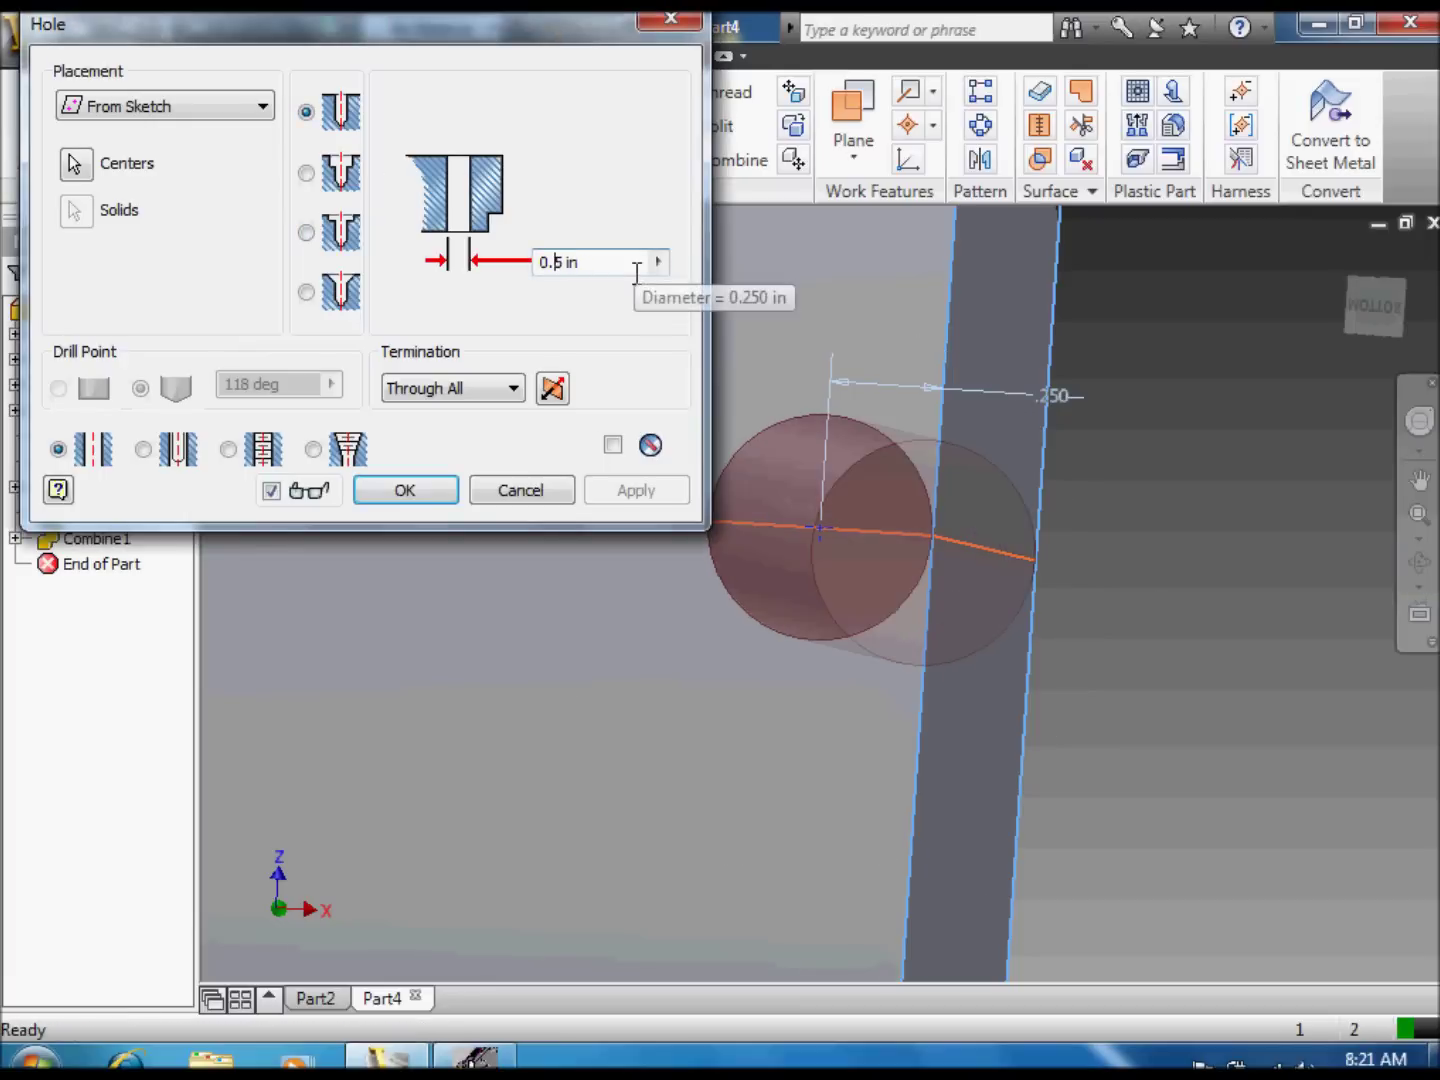
click(1420, 562)
drag(1006, 596, 869, 559)
click(415, 492)
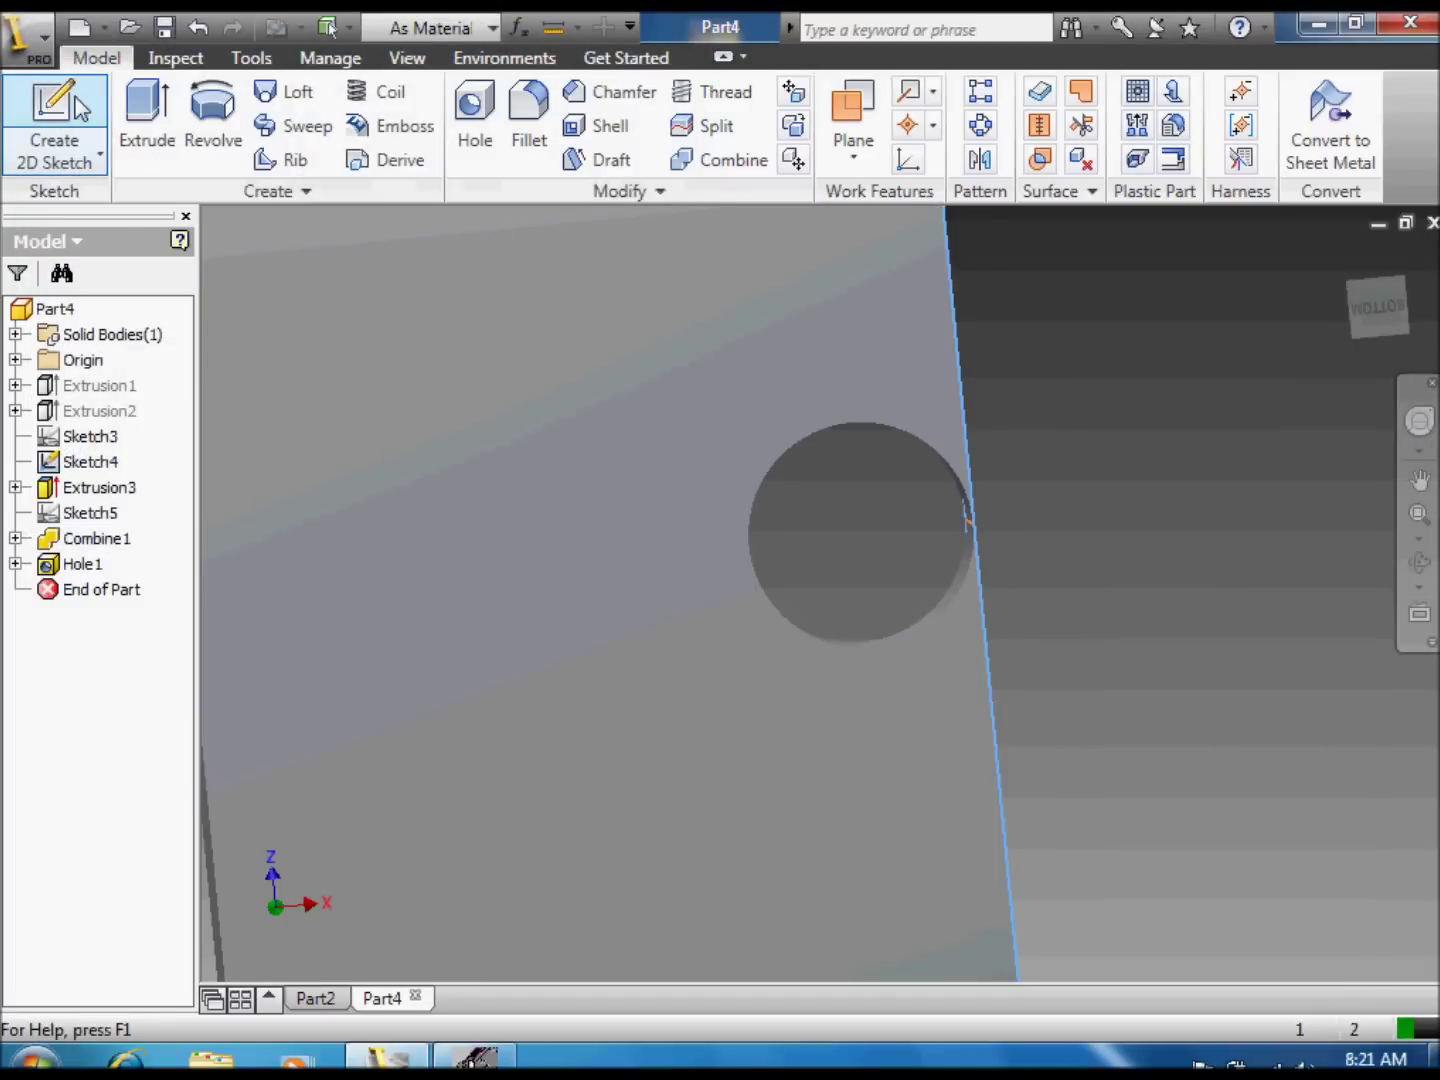
Step: Sketch a rectangle on the side face spanning the hole's full height, from its vertical centerline to beyond the end edge, and finish the sketch
click(96, 124)
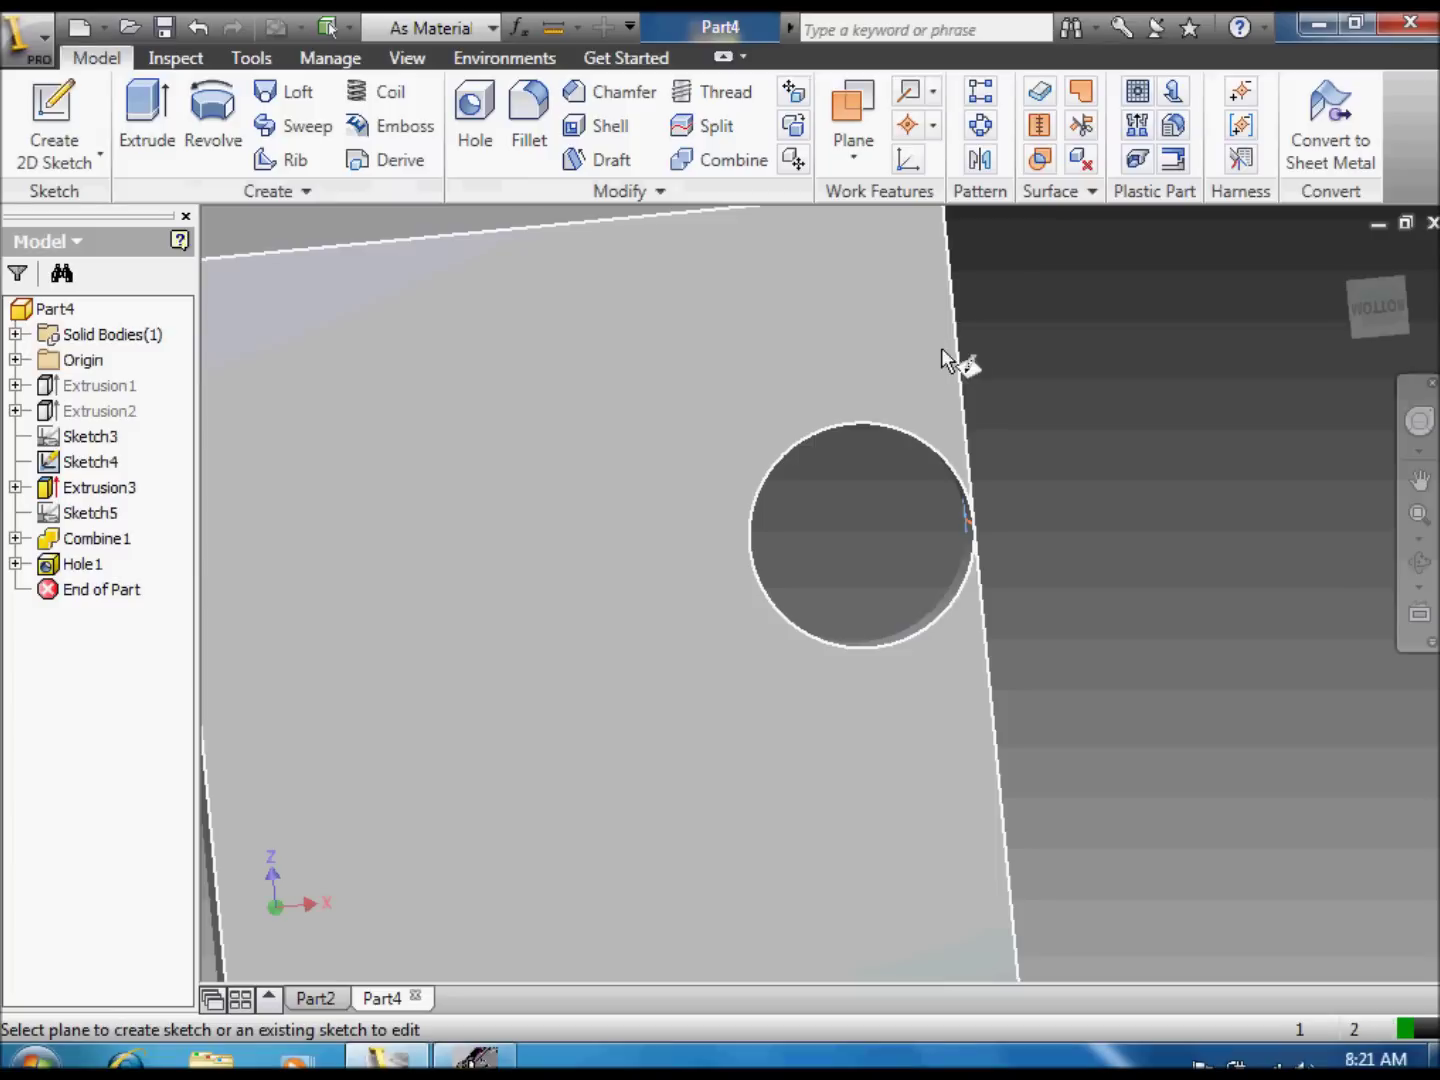
click(758, 380)
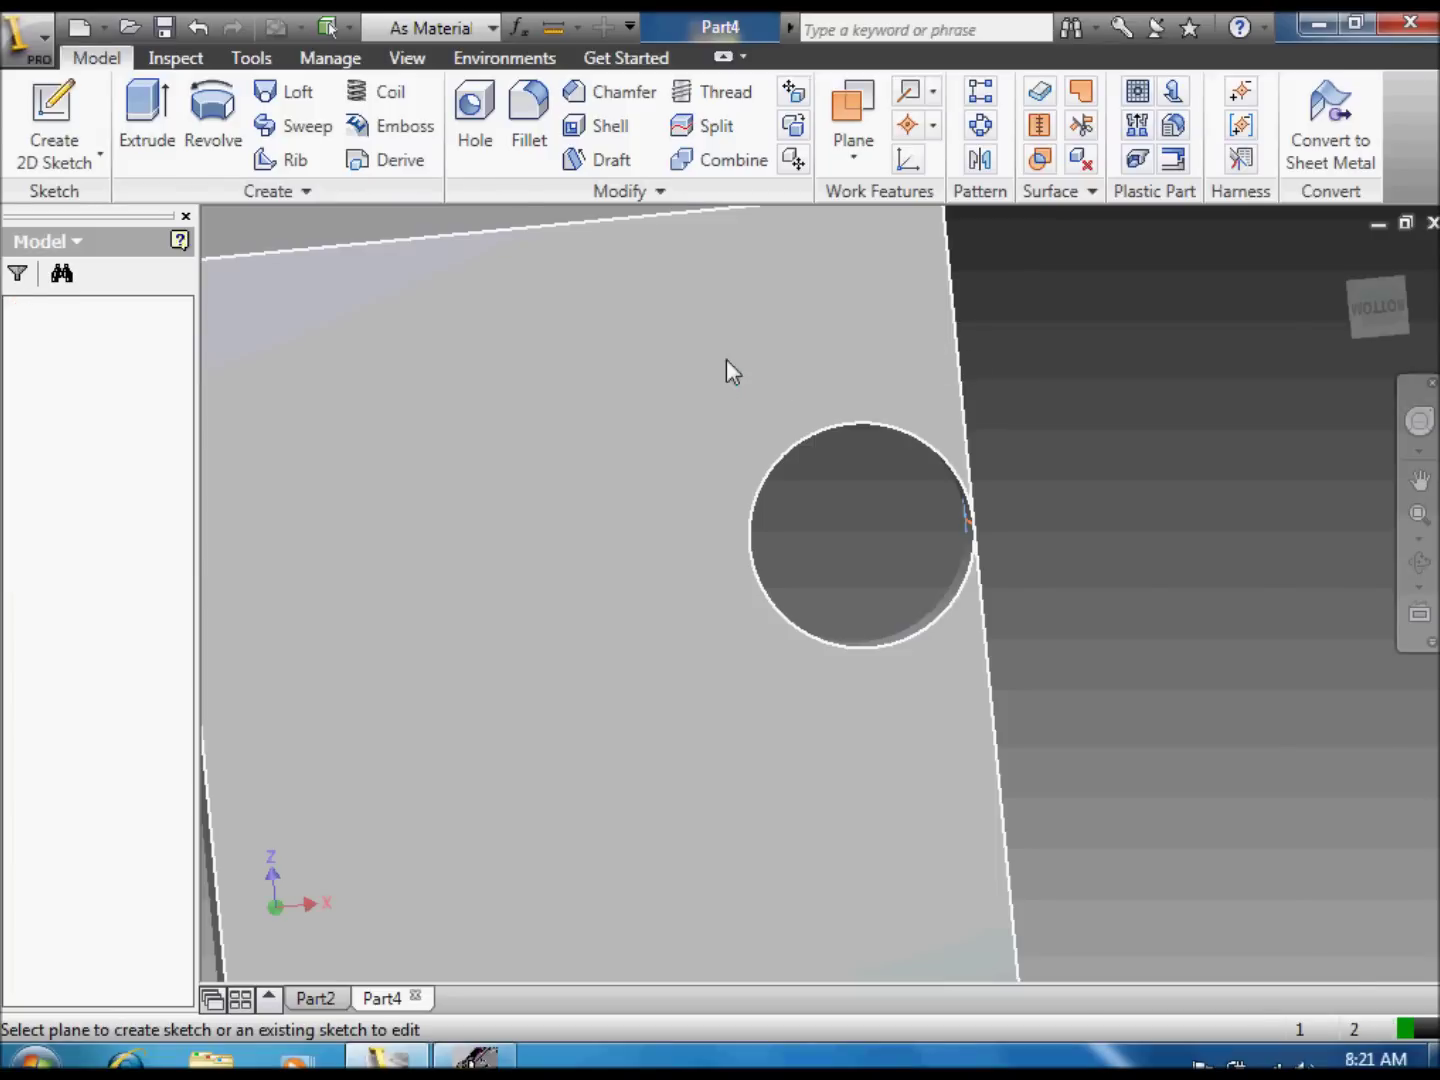
click(130, 160)
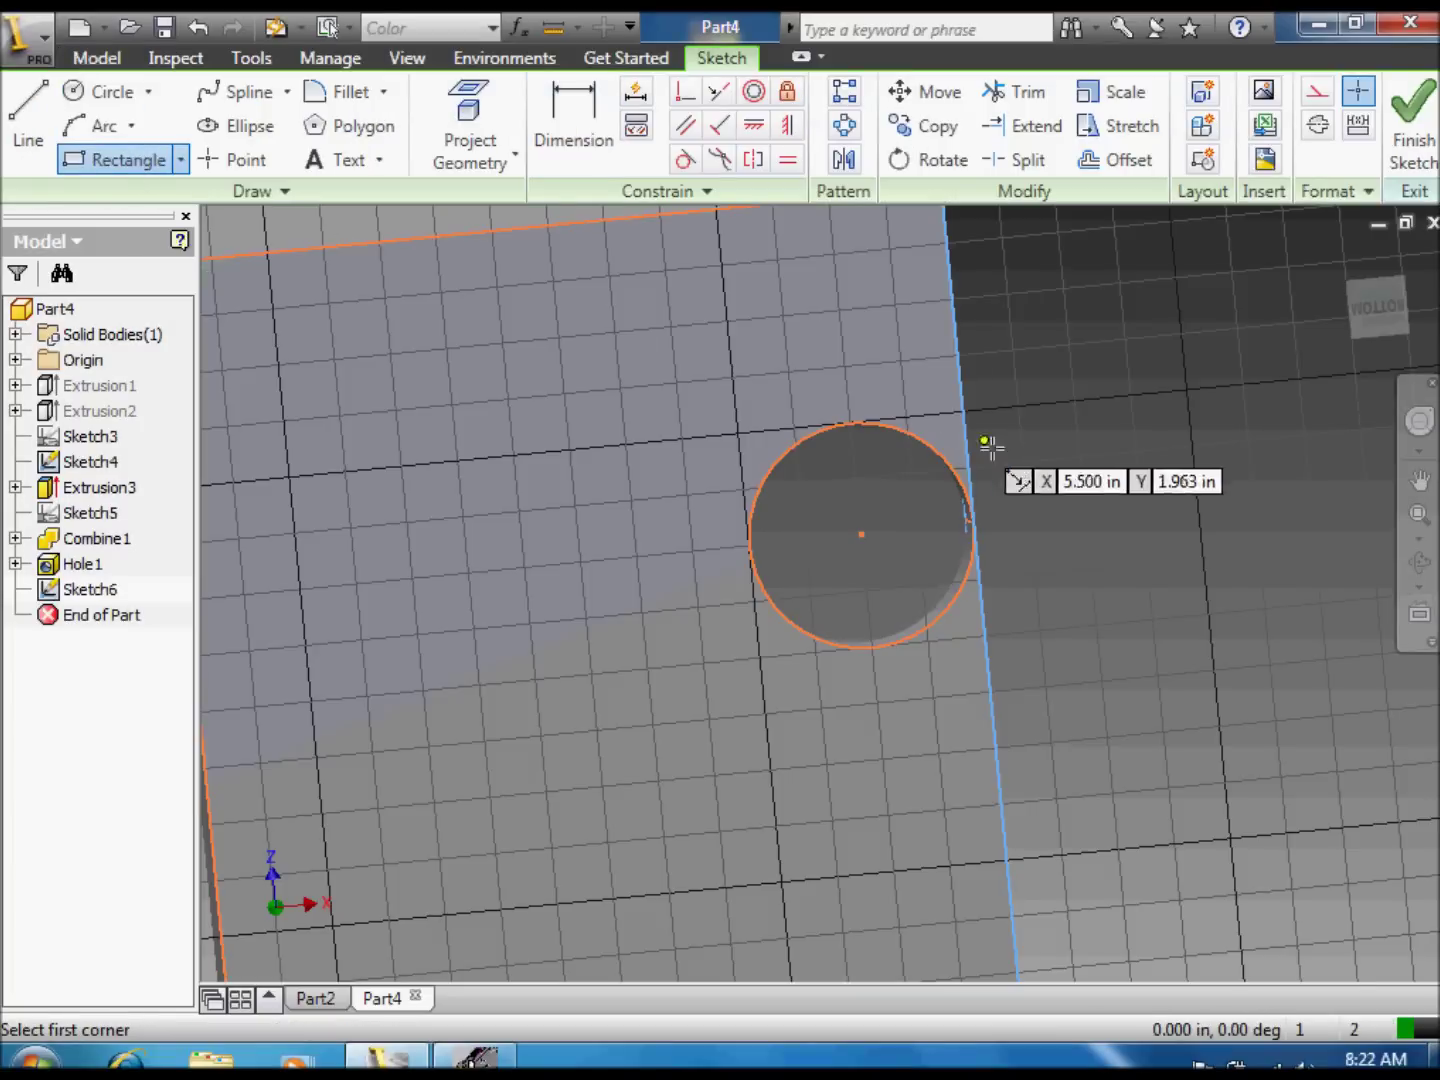
click(851, 419)
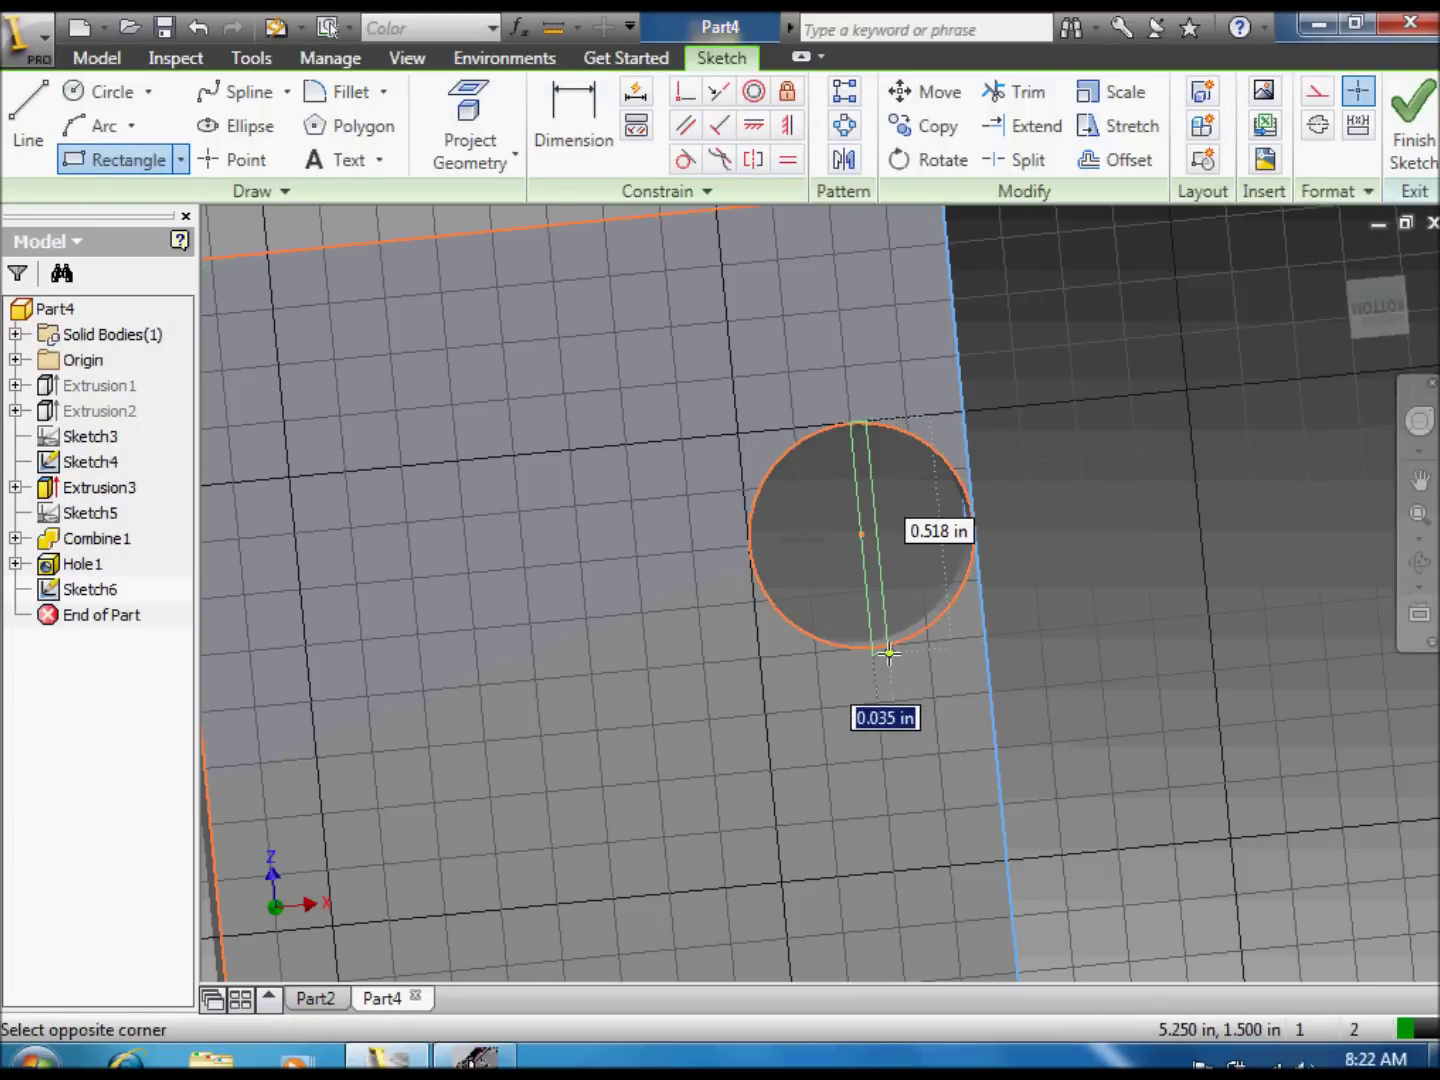
click(1055, 631)
right_click(1118, 607)
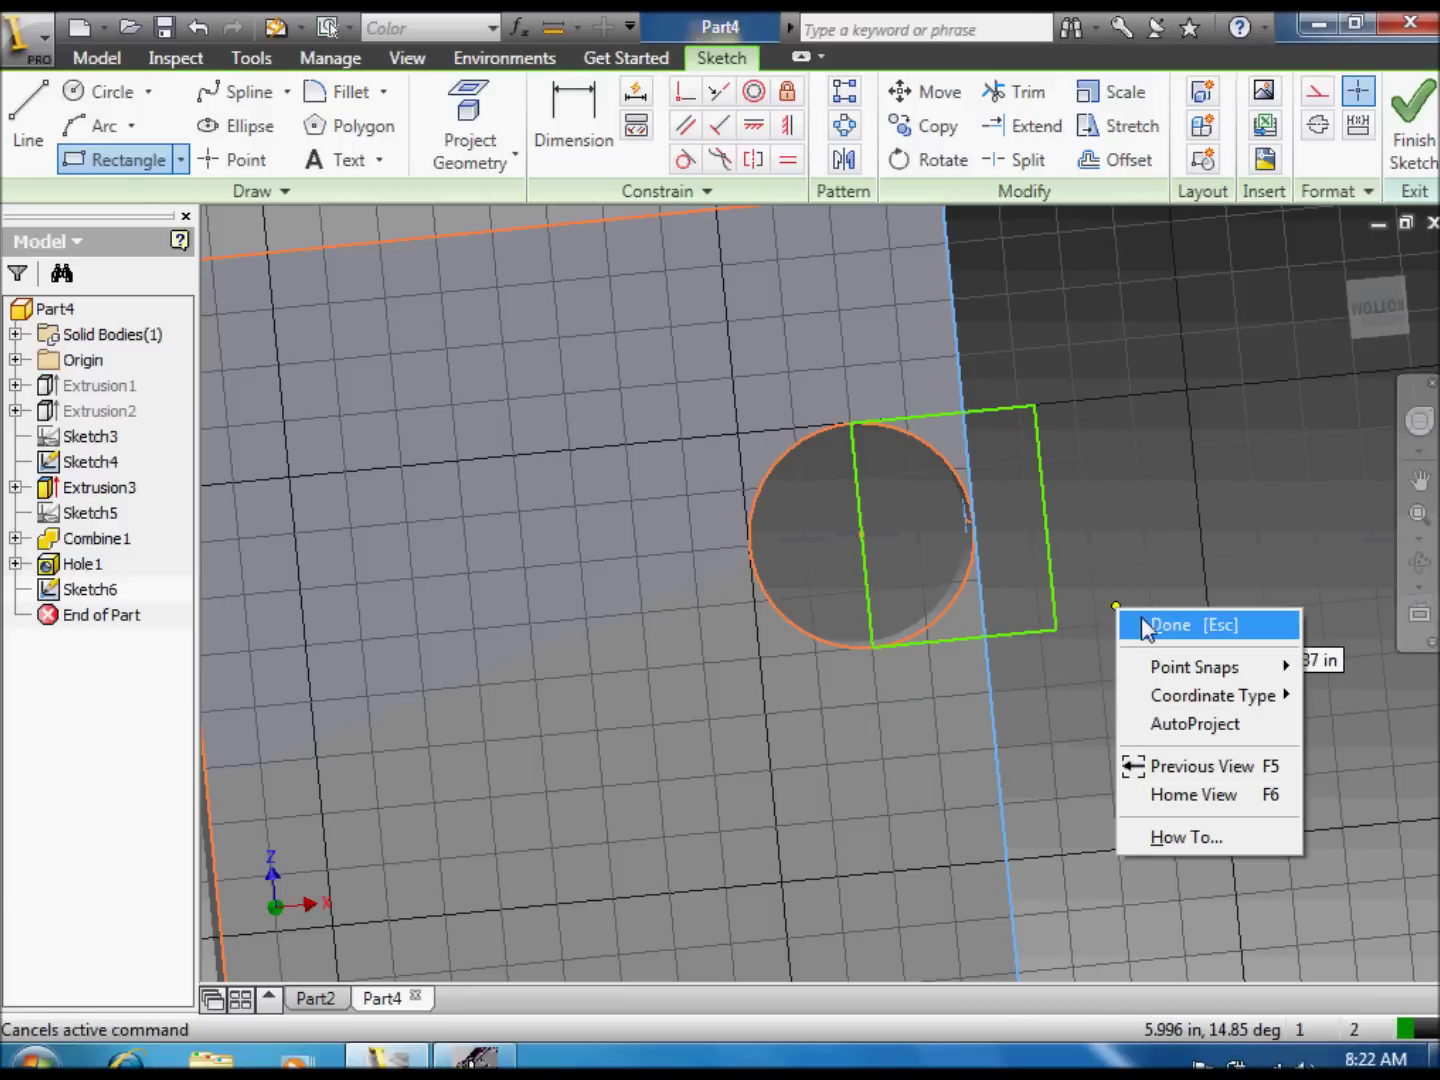
click(1165, 623)
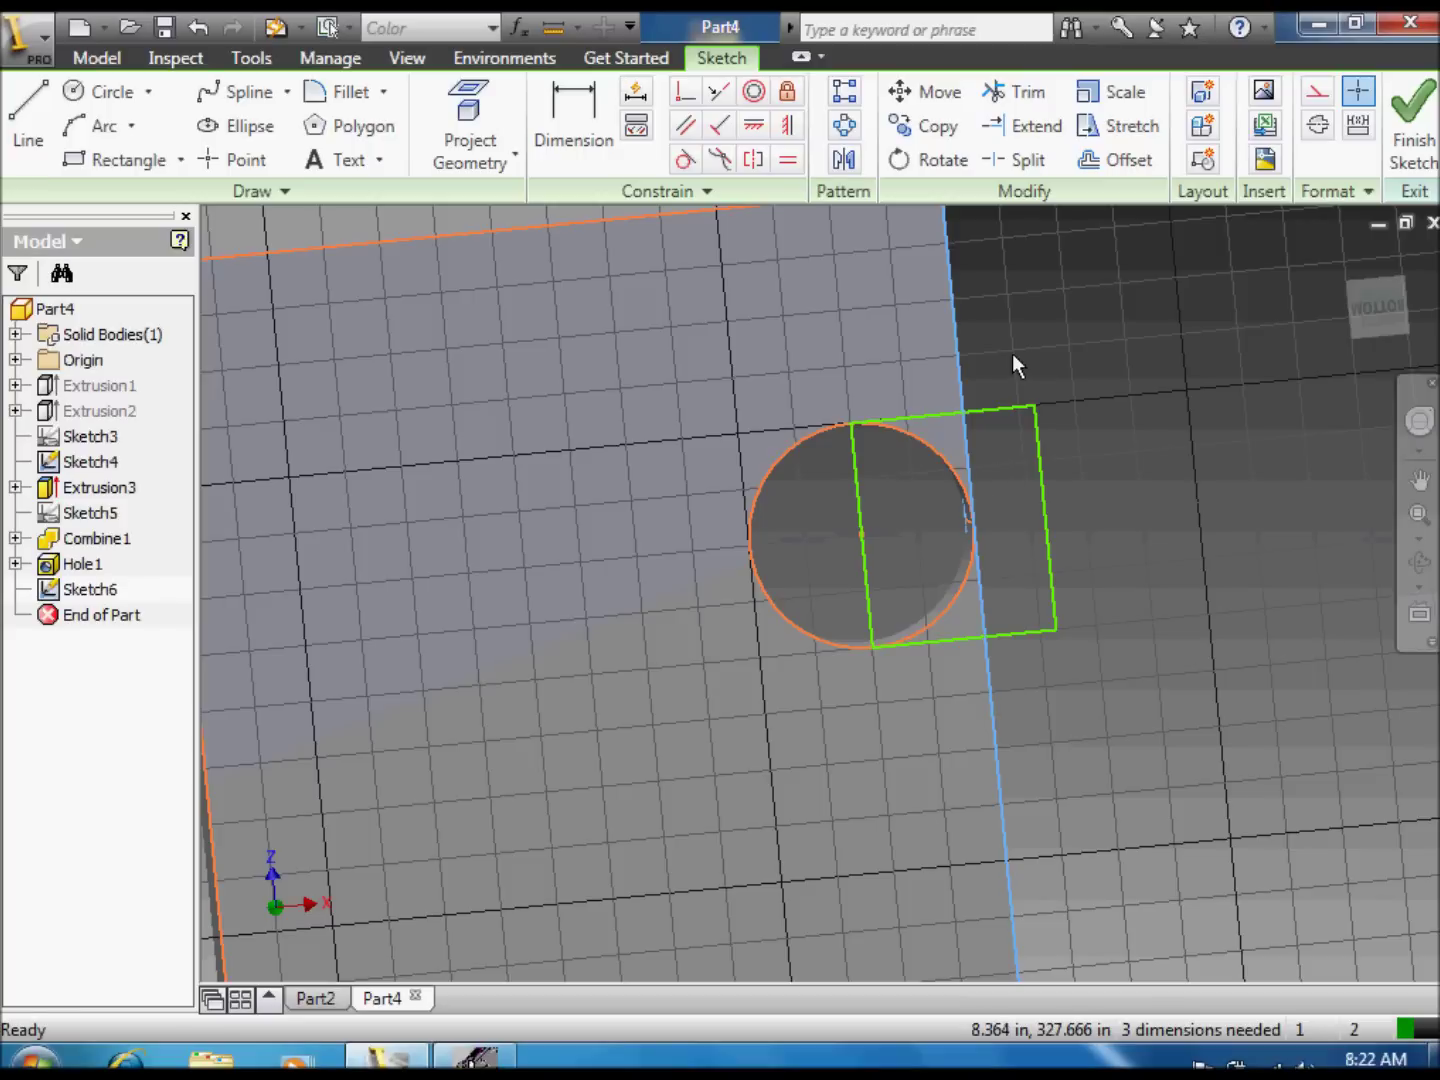
click(1414, 125)
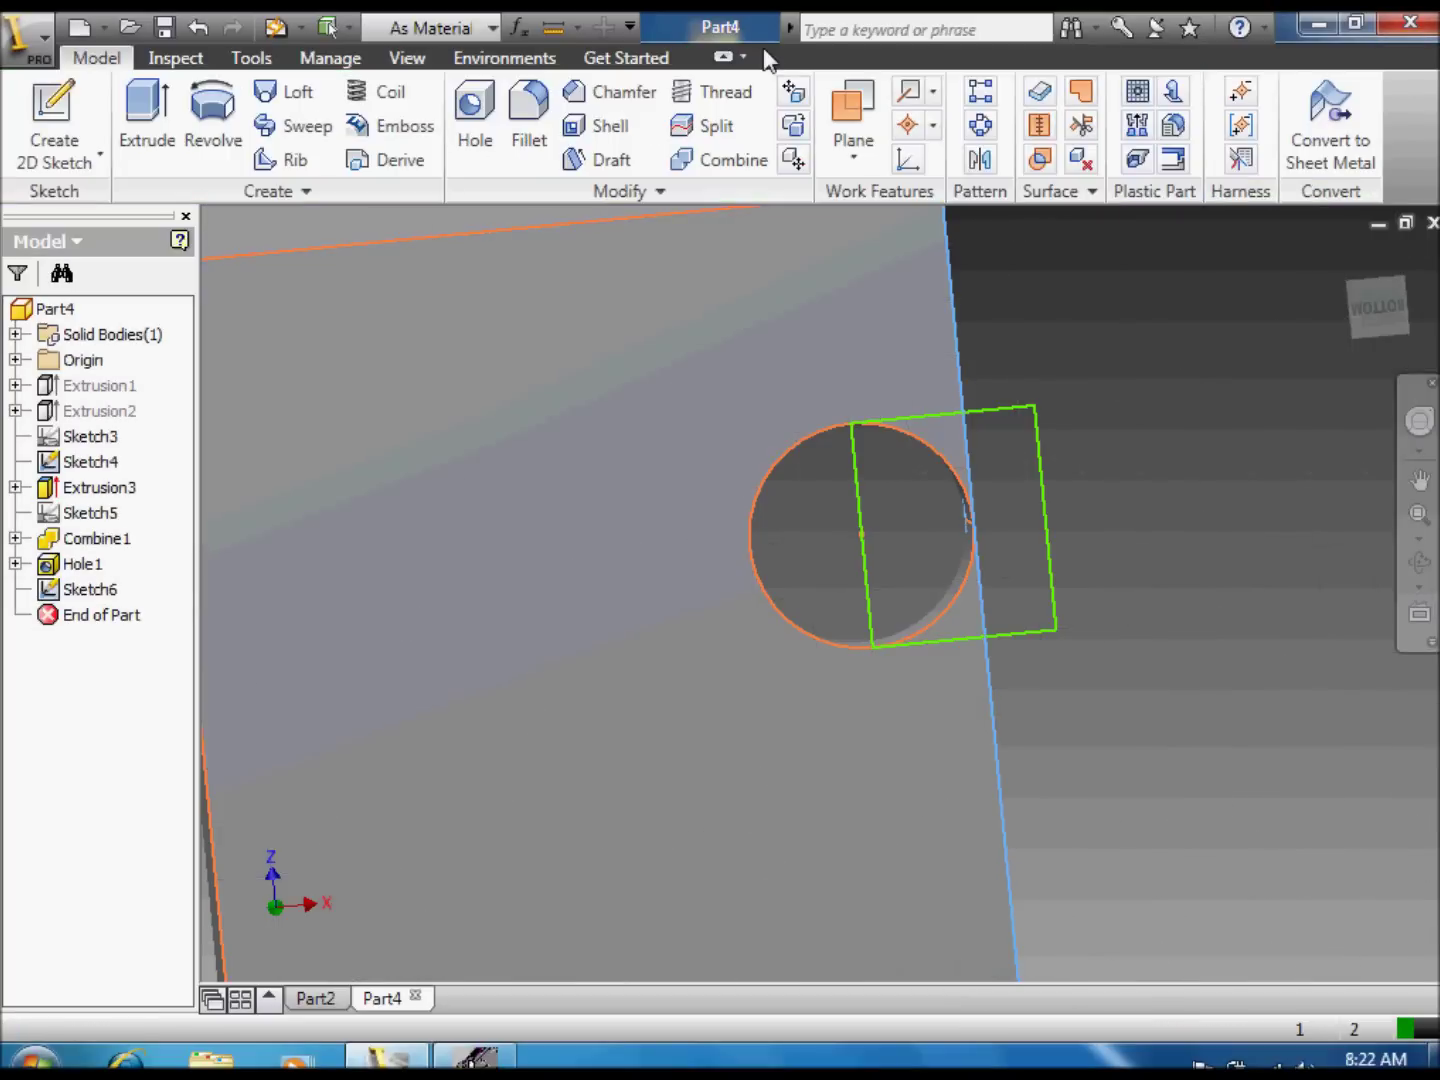
Step: Extrude the rectangle 3 in into the block as a cut, opening the hole through the end face as a slot
click(147, 118)
click(997, 491)
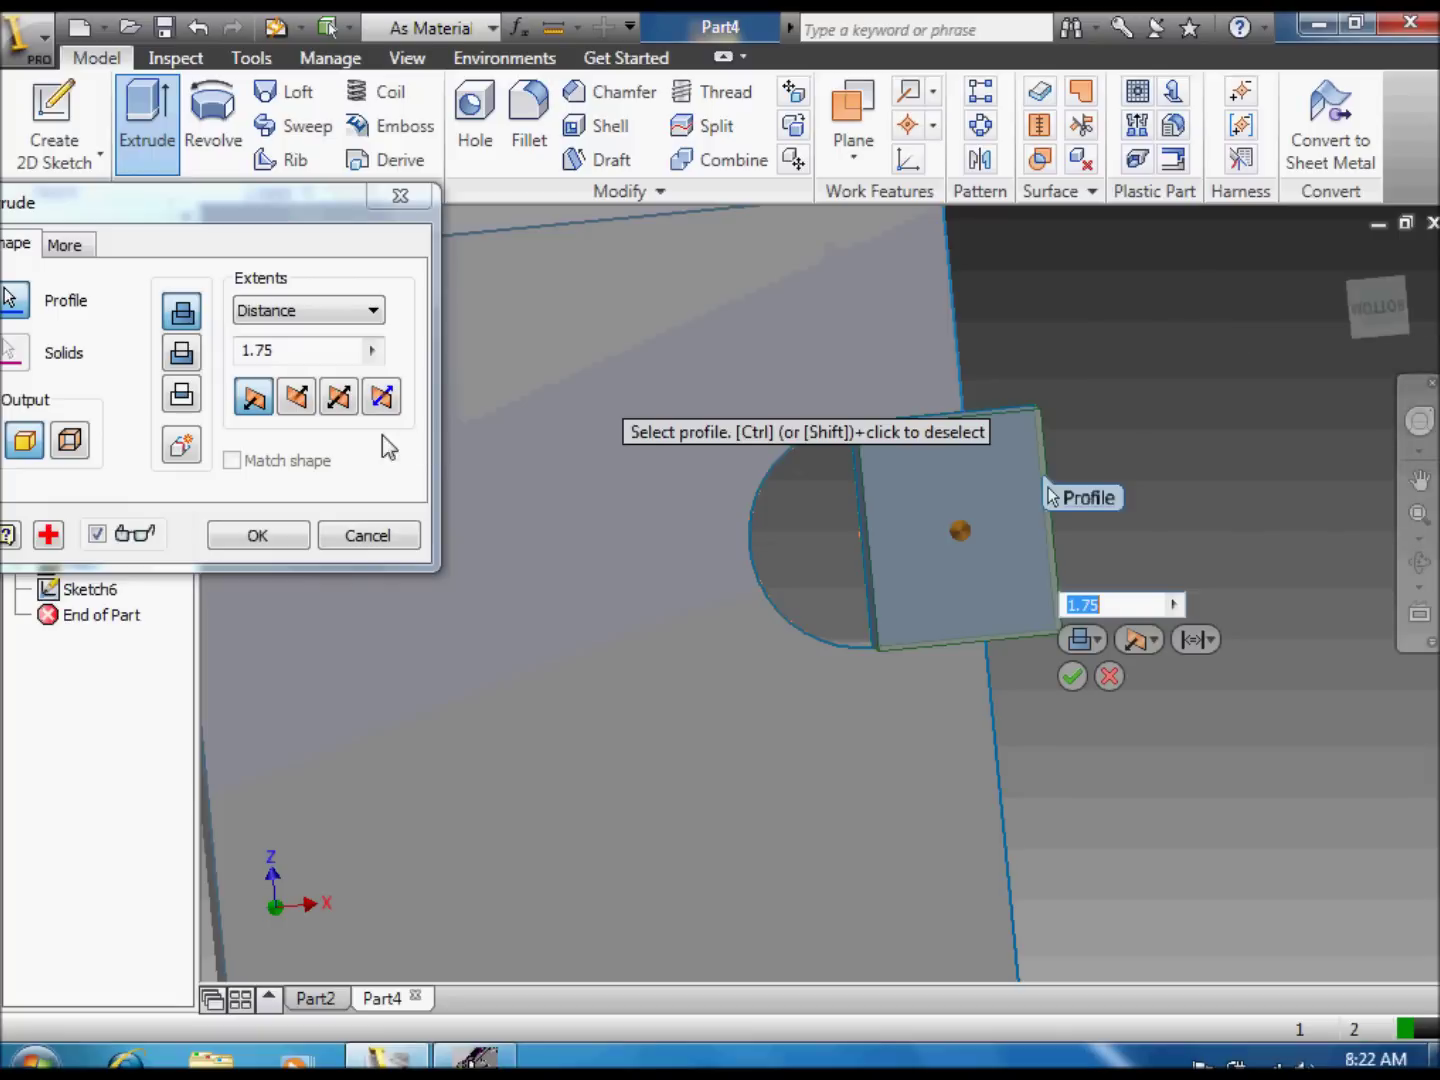
click(264, 348)
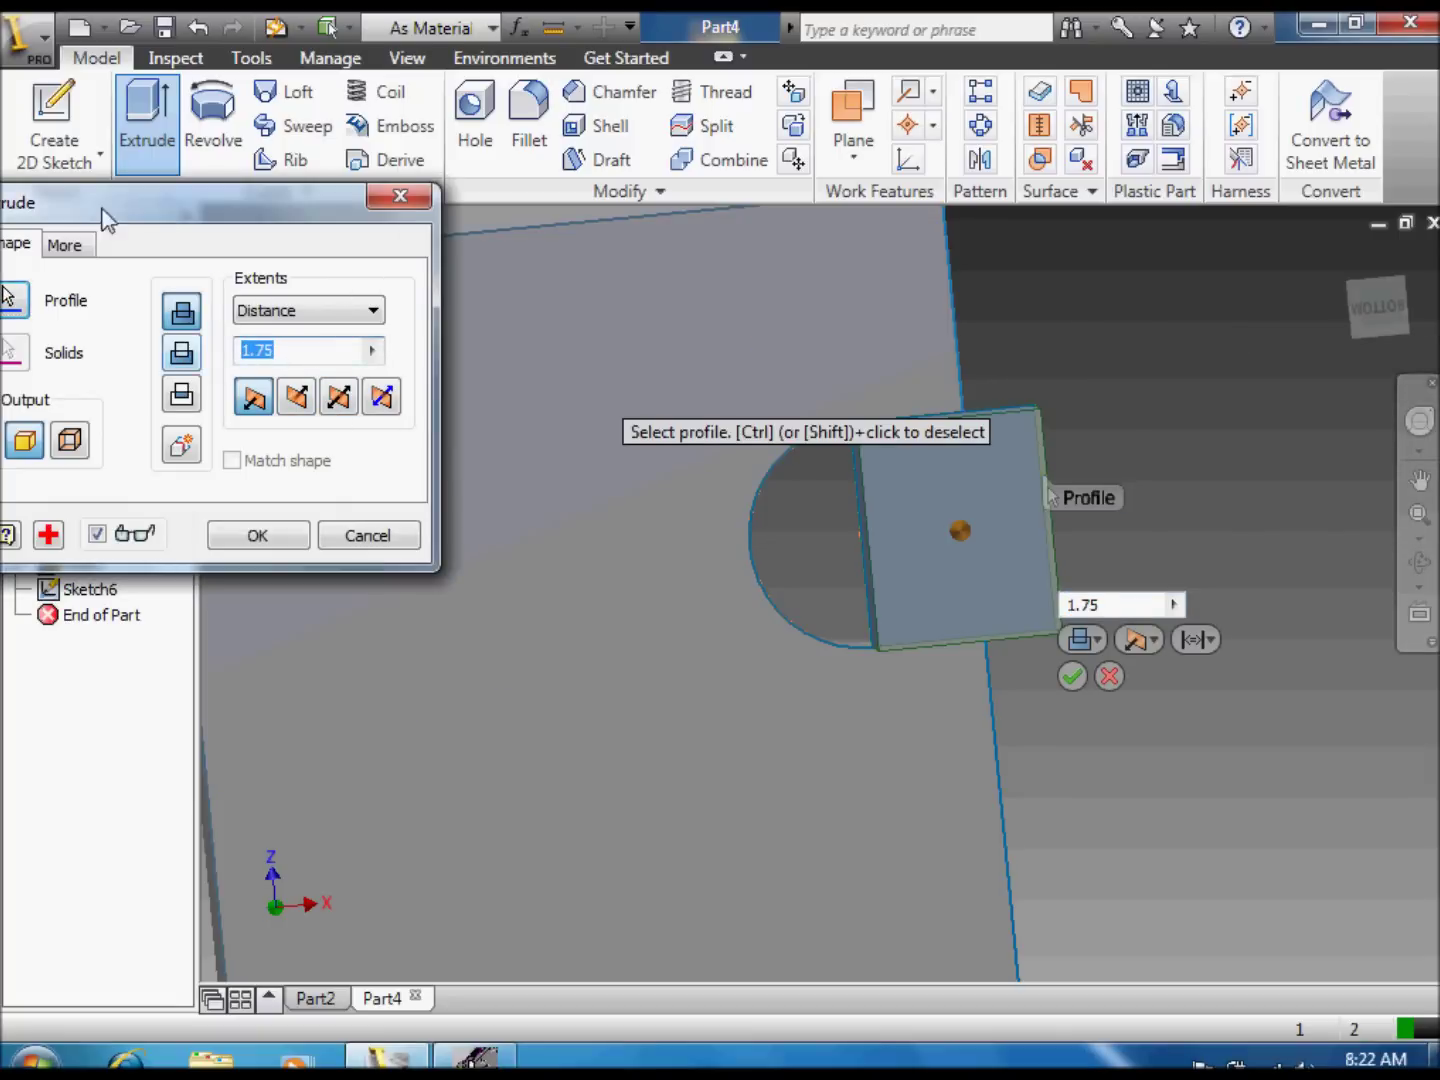
text(3)
click(1420, 563)
drag(1292, 566, 847, 616)
scroll(862, 631, down, 3)
scroll(590, 599, down, 2)
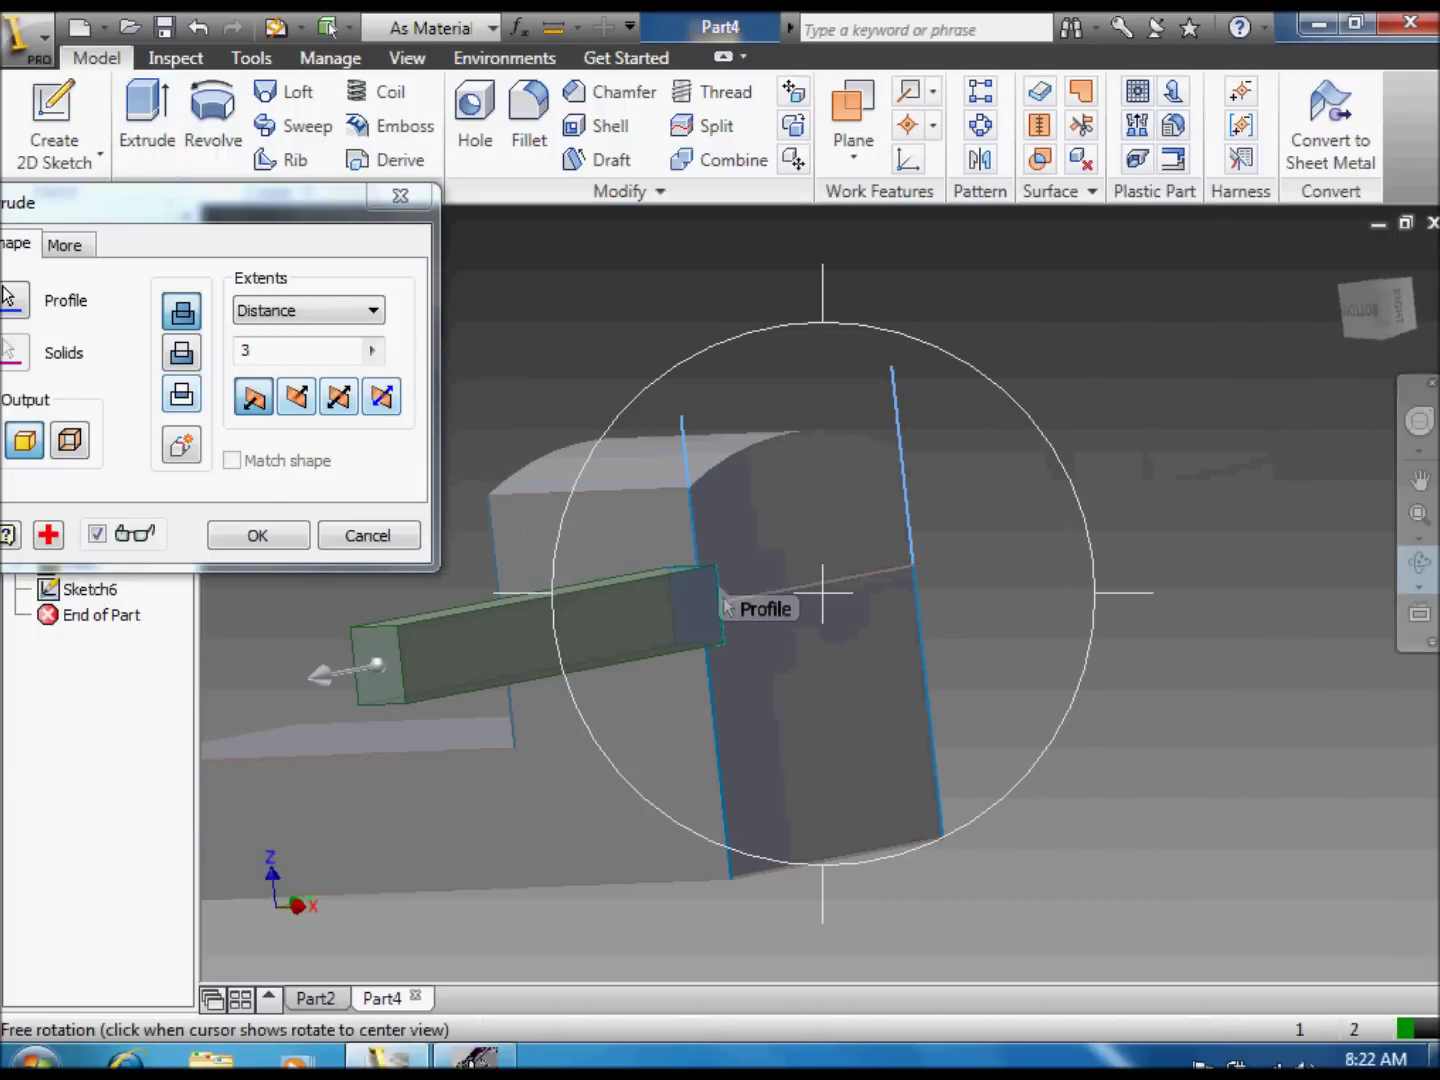
key(Escape)
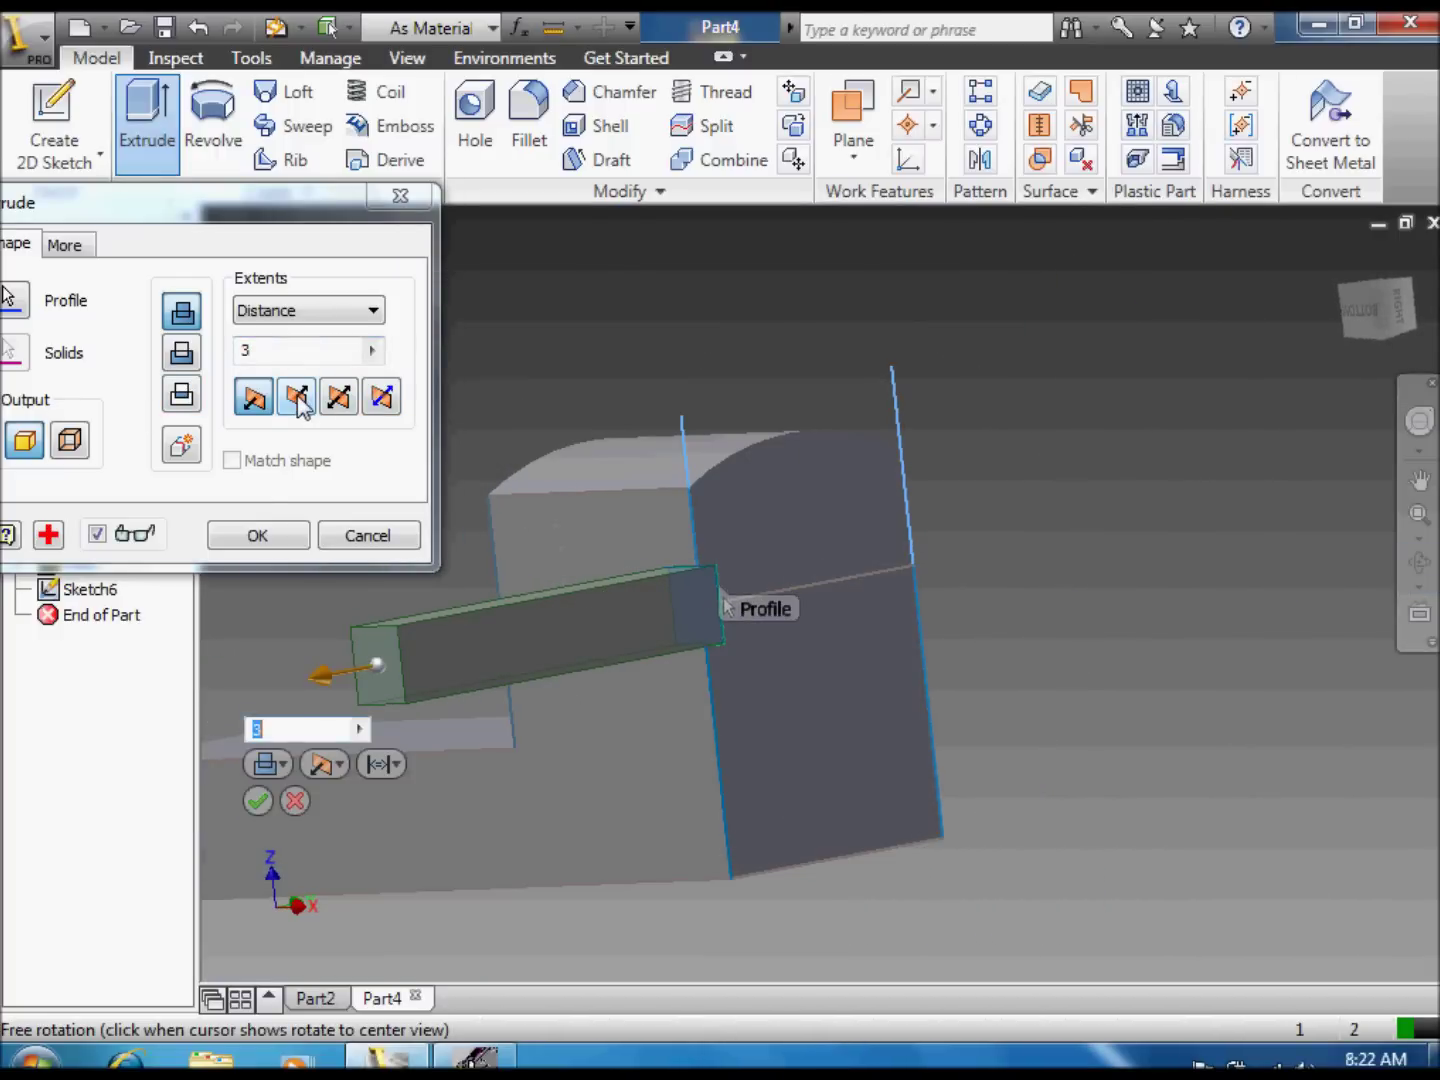
click(299, 401)
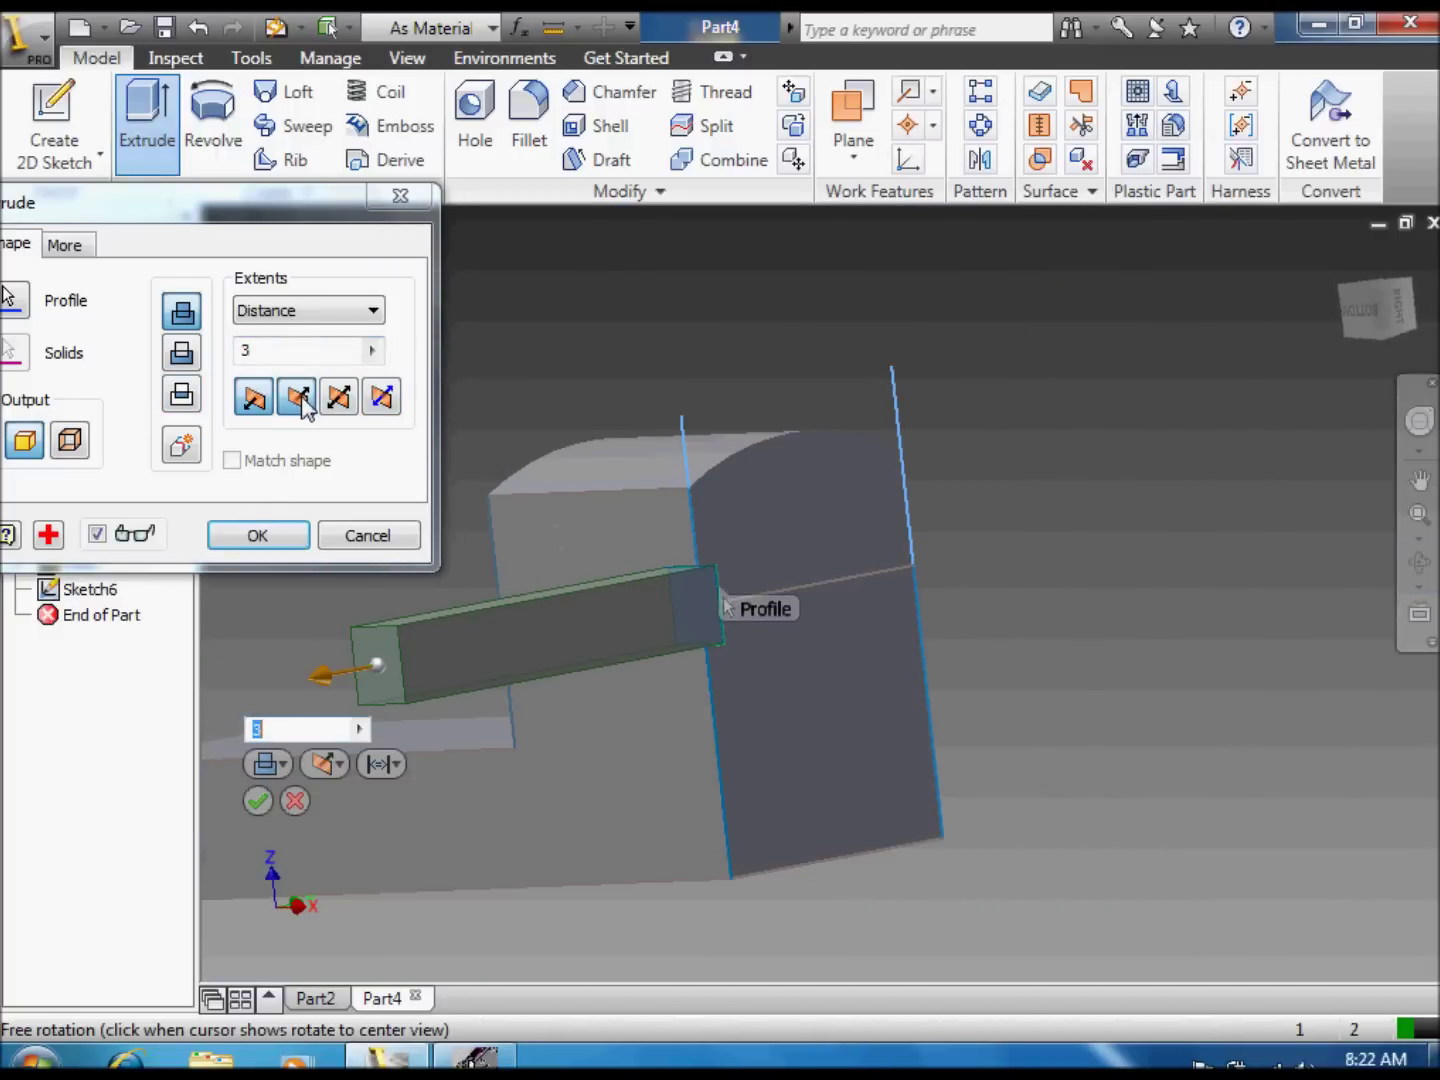
click(183, 356)
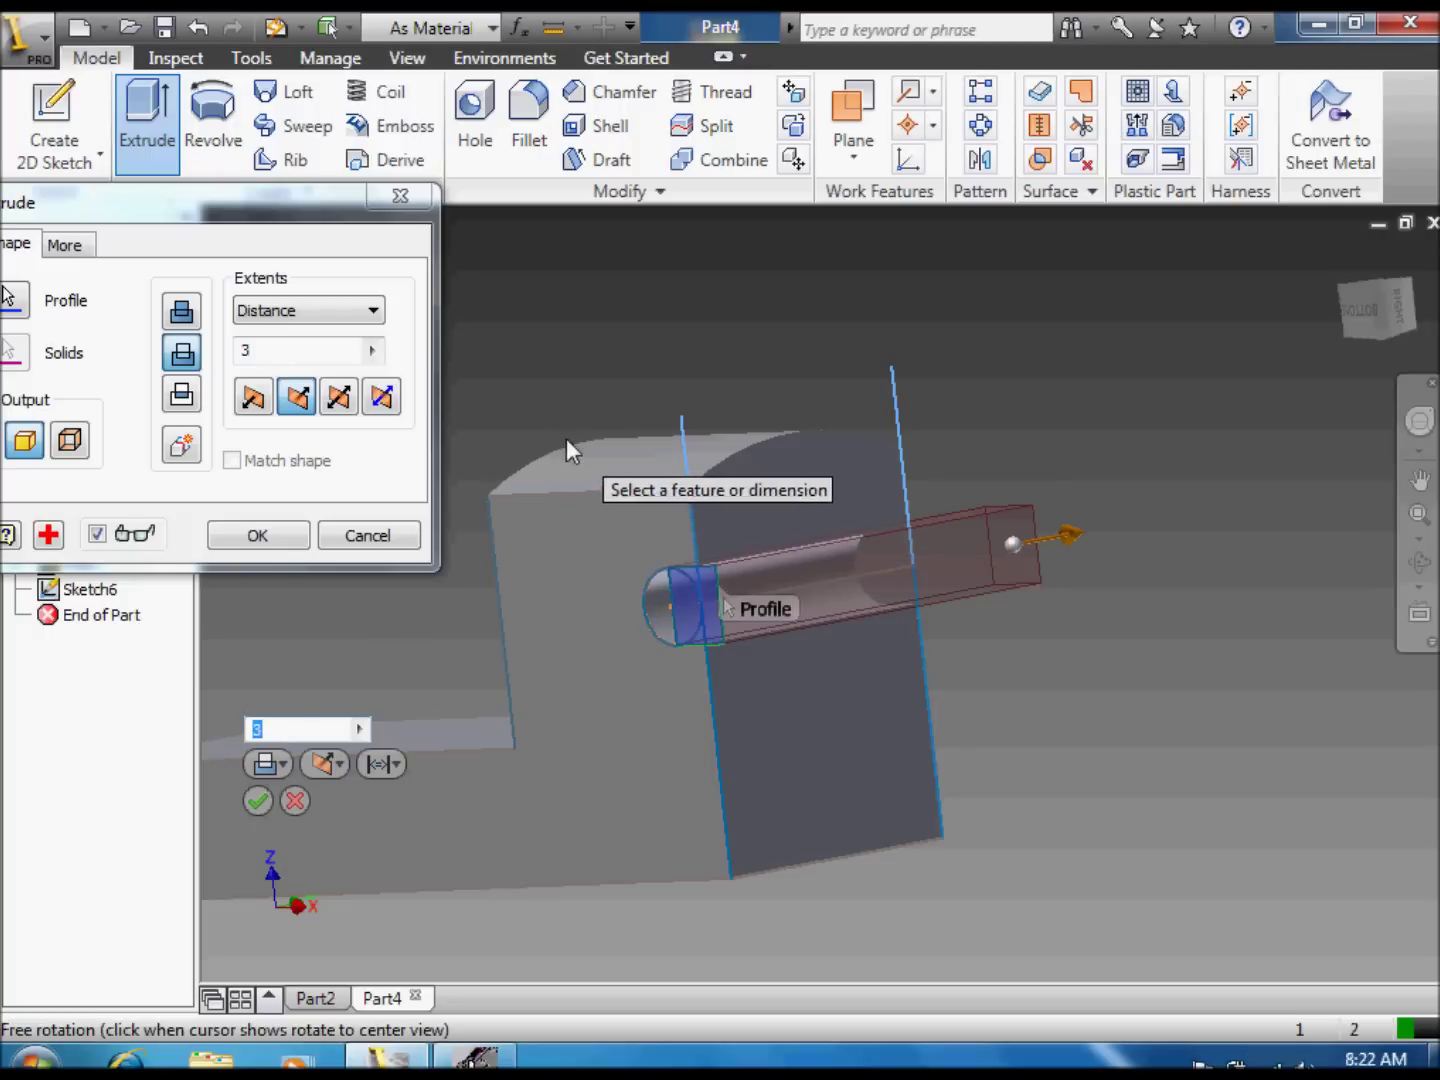
click(257, 537)
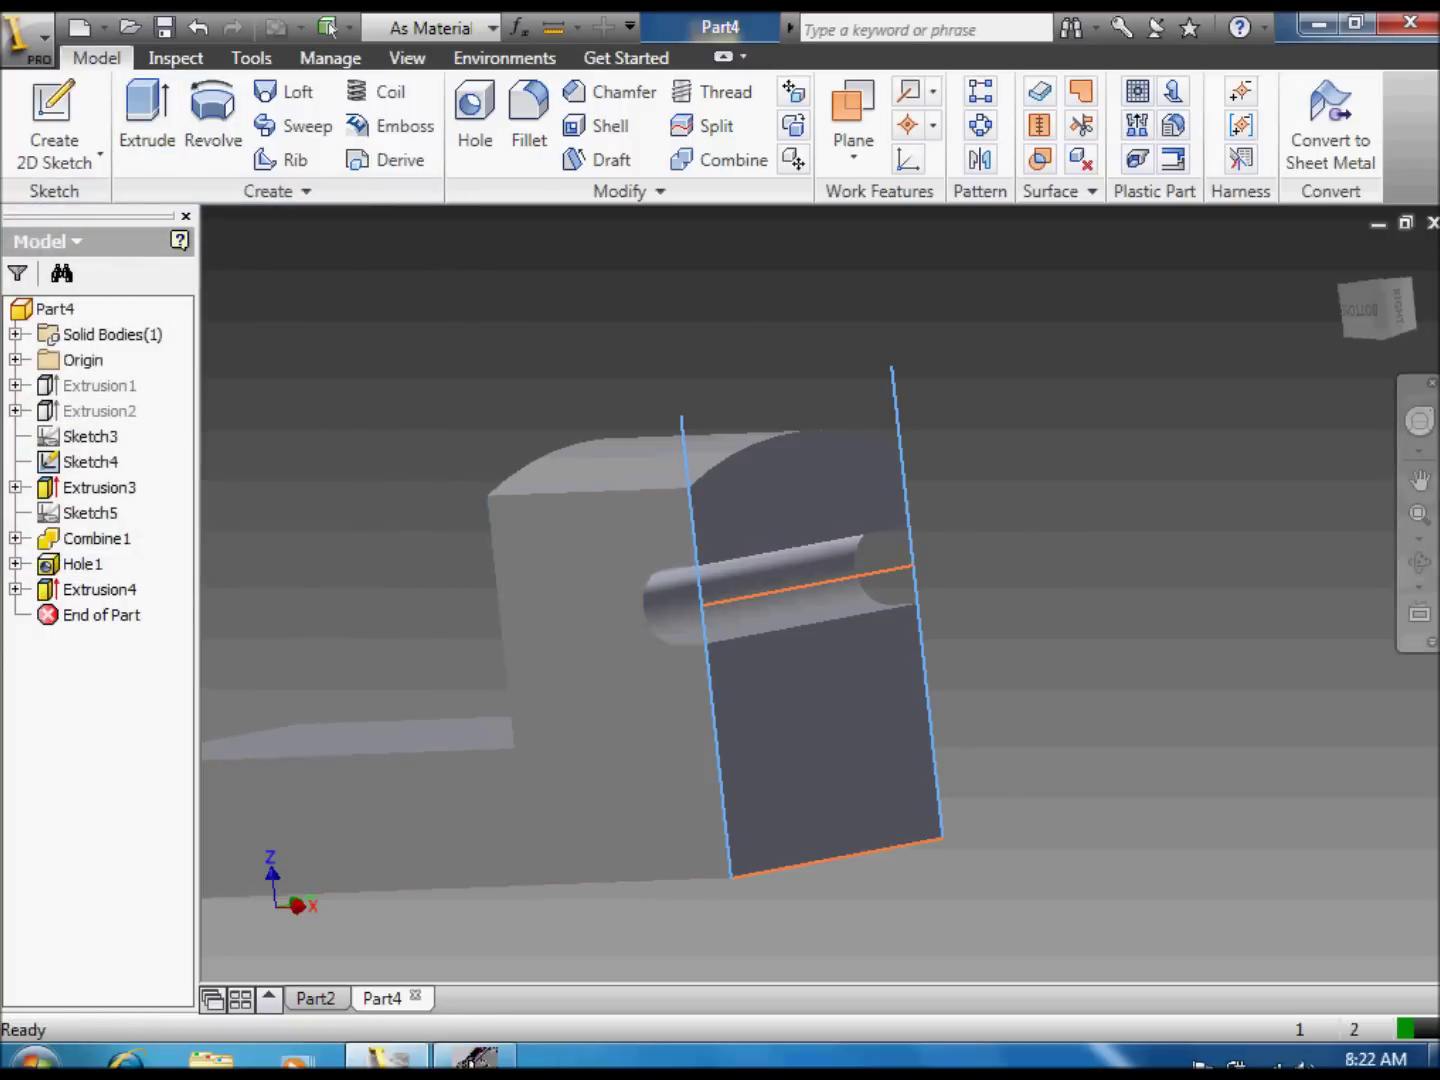
Step: Examine the slot's rounded profile and its opening through the end face from several angles
click(1419, 562)
drag(1279, 571, 1149, 585)
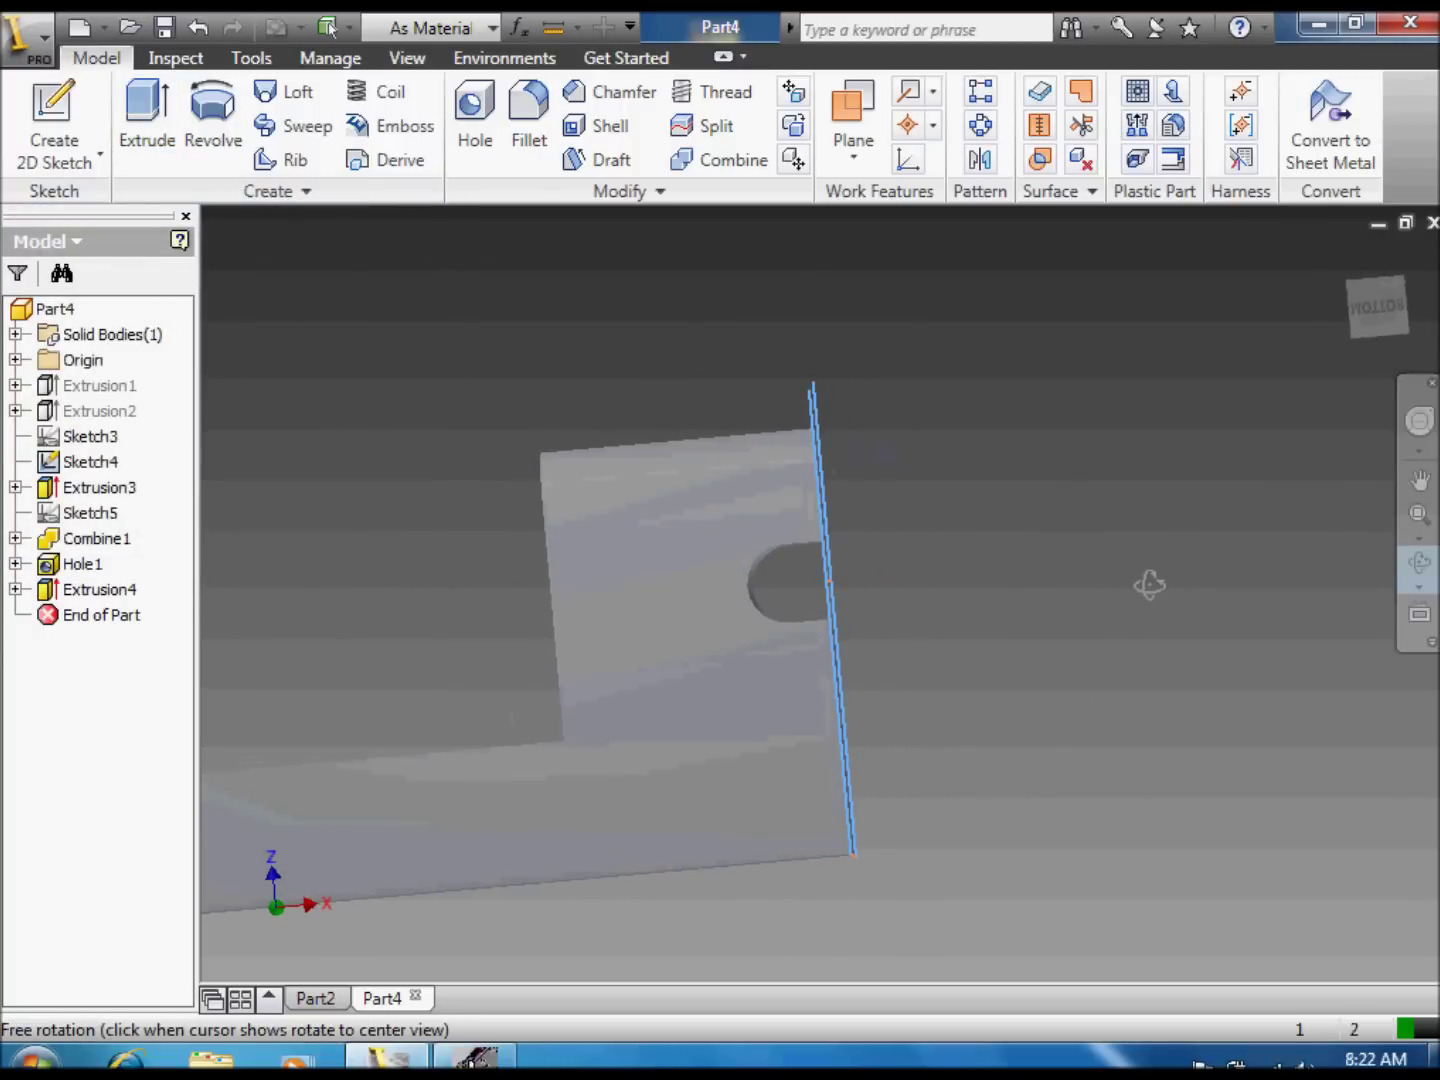
scroll(1149, 585, up, 3)
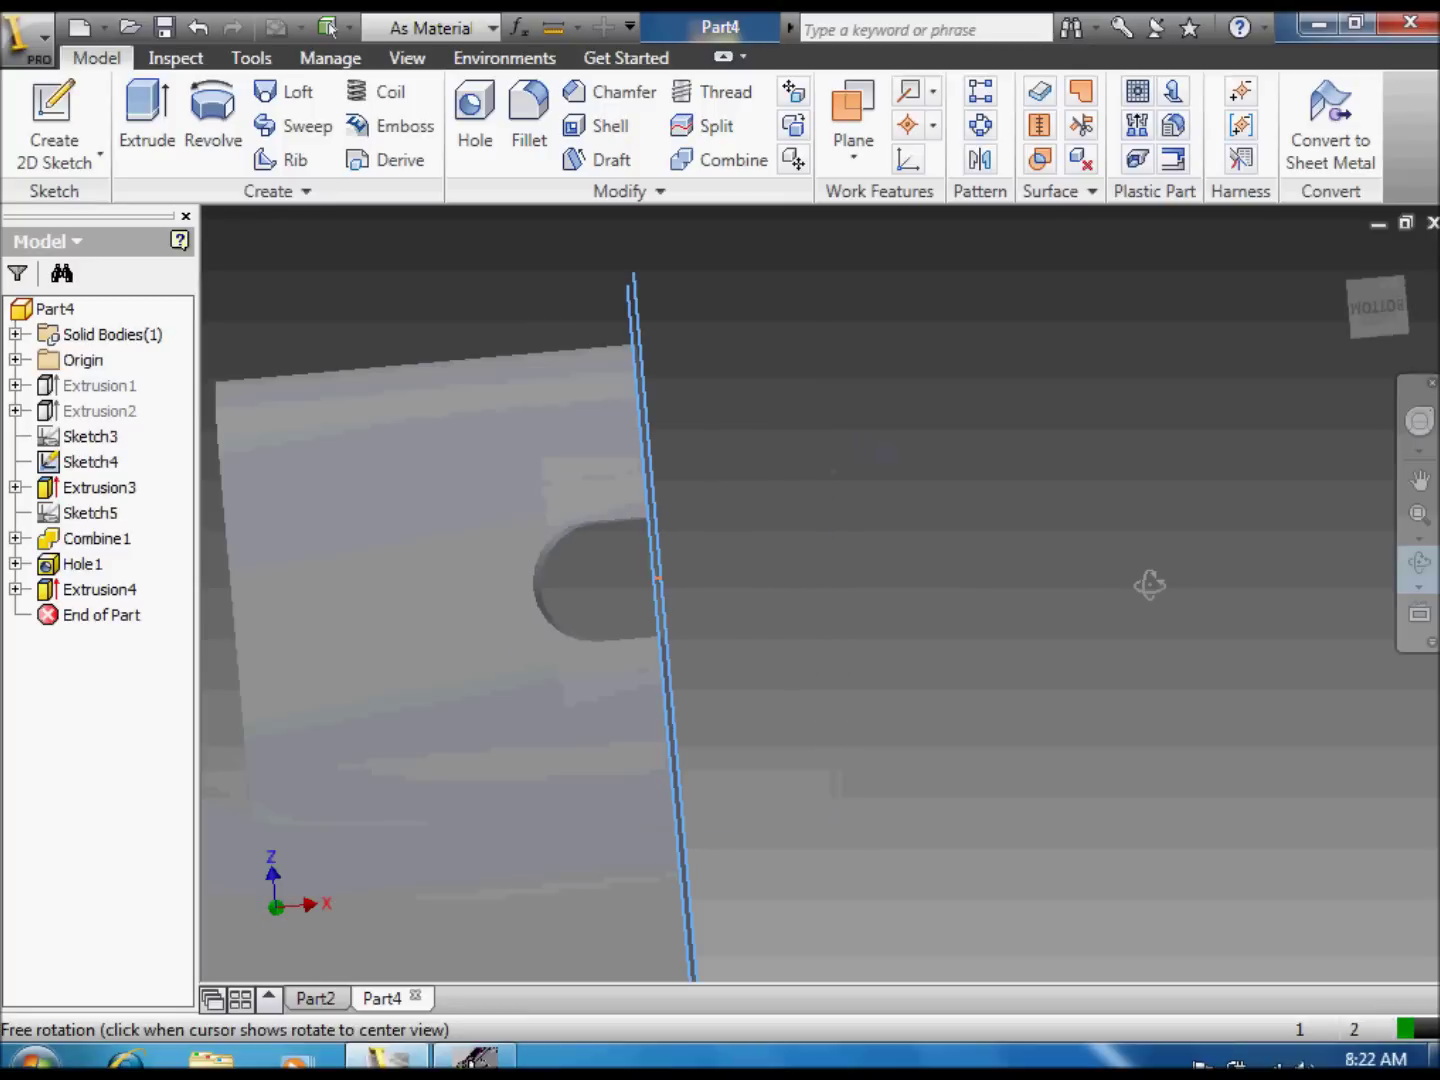
drag(1150, 585, 1179, 574)
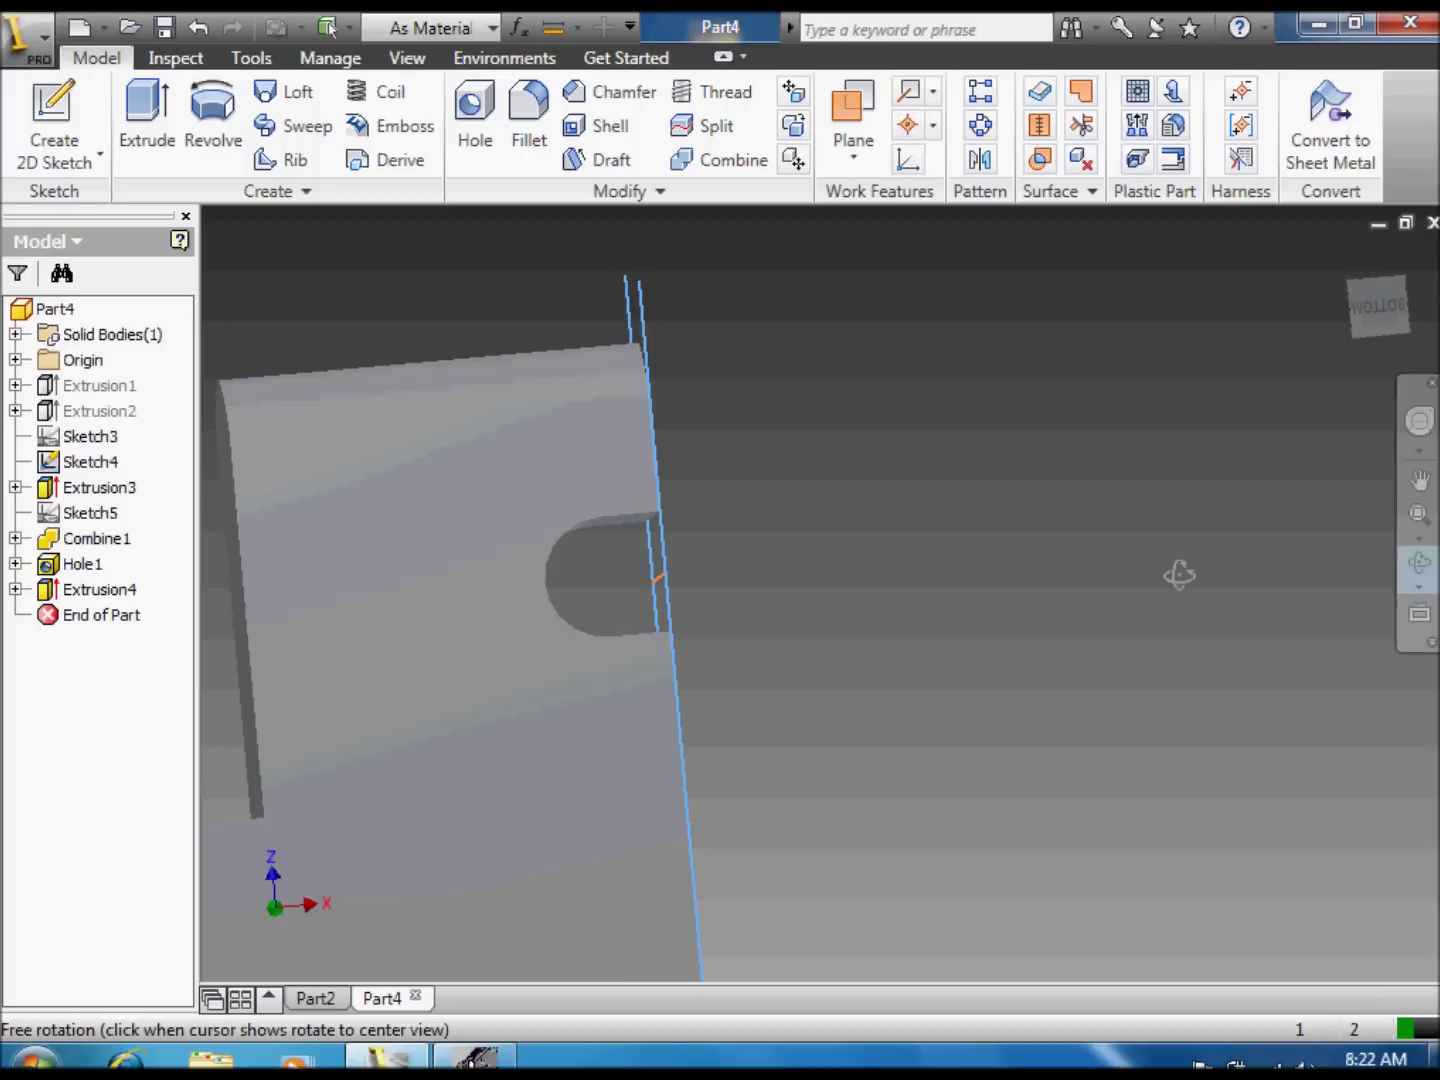
drag(1179, 574, 1148, 571)
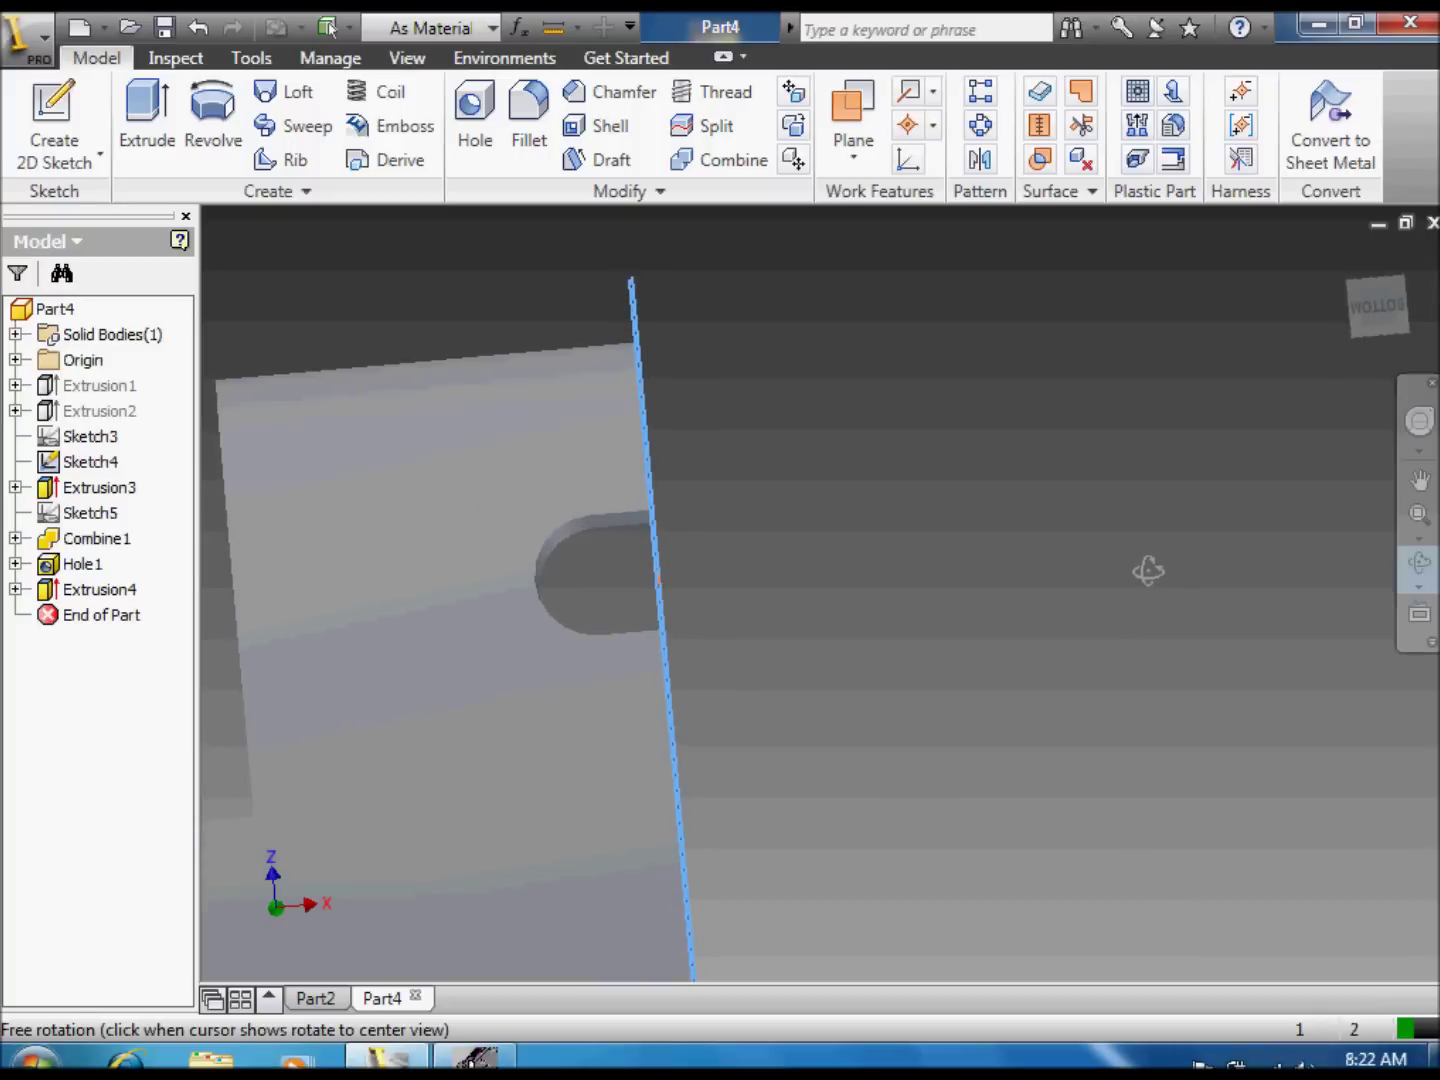
mouse_move(1147, 571)
mouse_down()
mouse_move(1106, 589)
mouse_move(1157, 660)
mouse_move(1145, 585)
mouse_up()
right_click(1147, 589)
click(1195, 603)
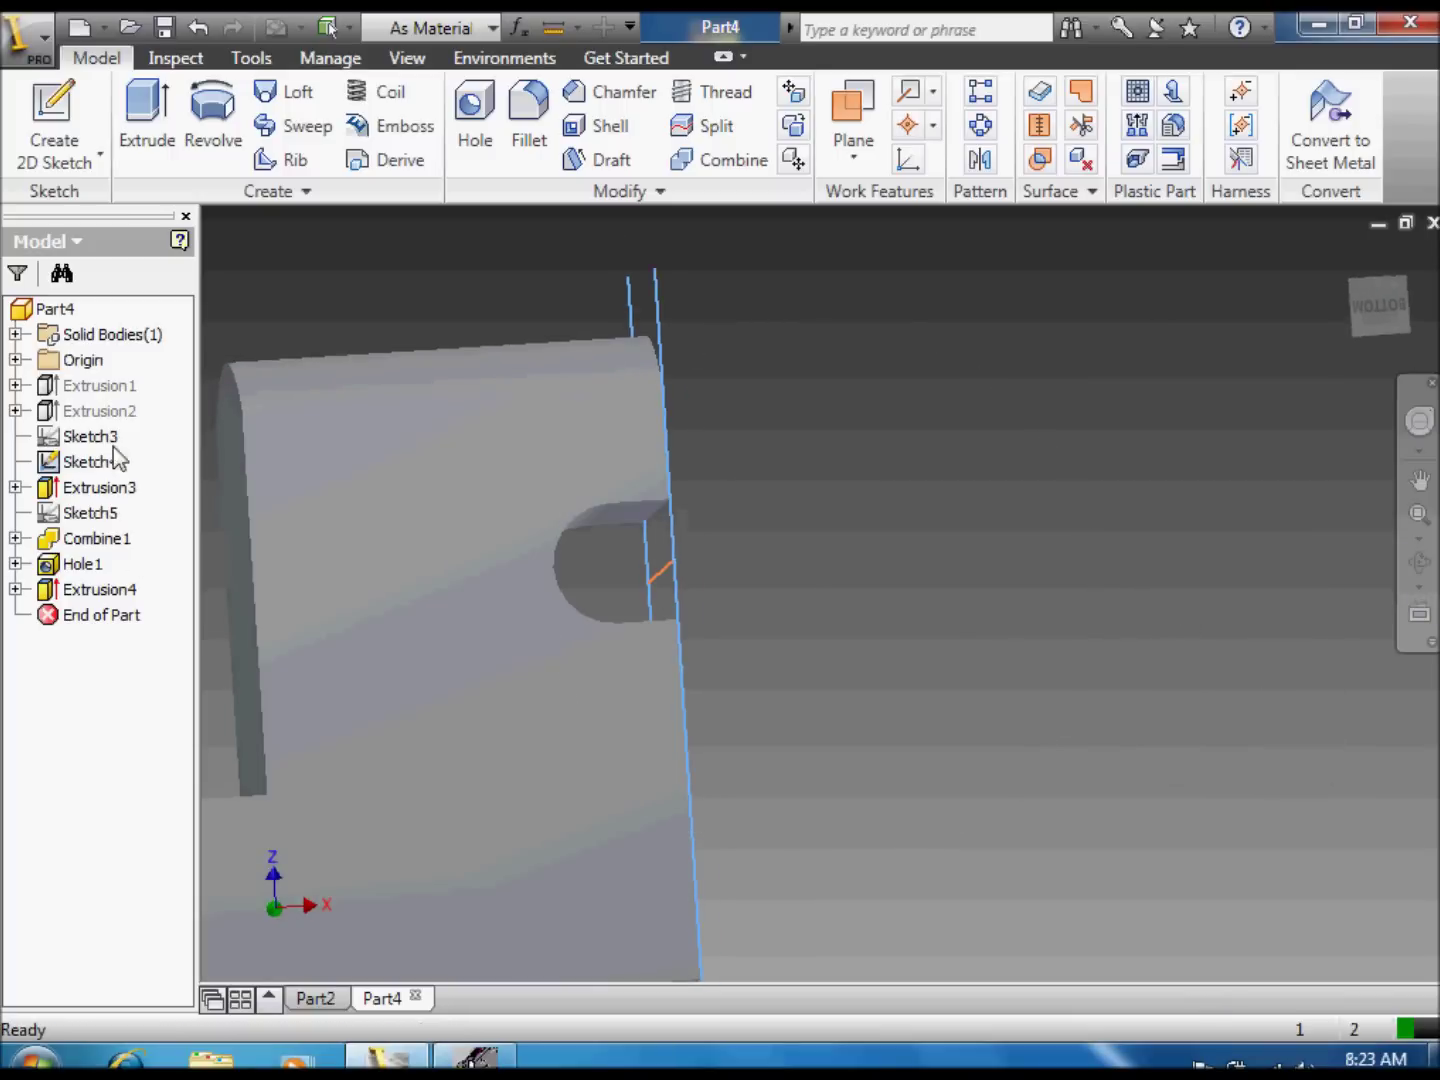
Step: Undo the slot cut, its rectangle sketch and the 0.5 in hole
key(ctrl+z)
key(ctrl+z)
key(ctrl+z)
key(ctrl+z)
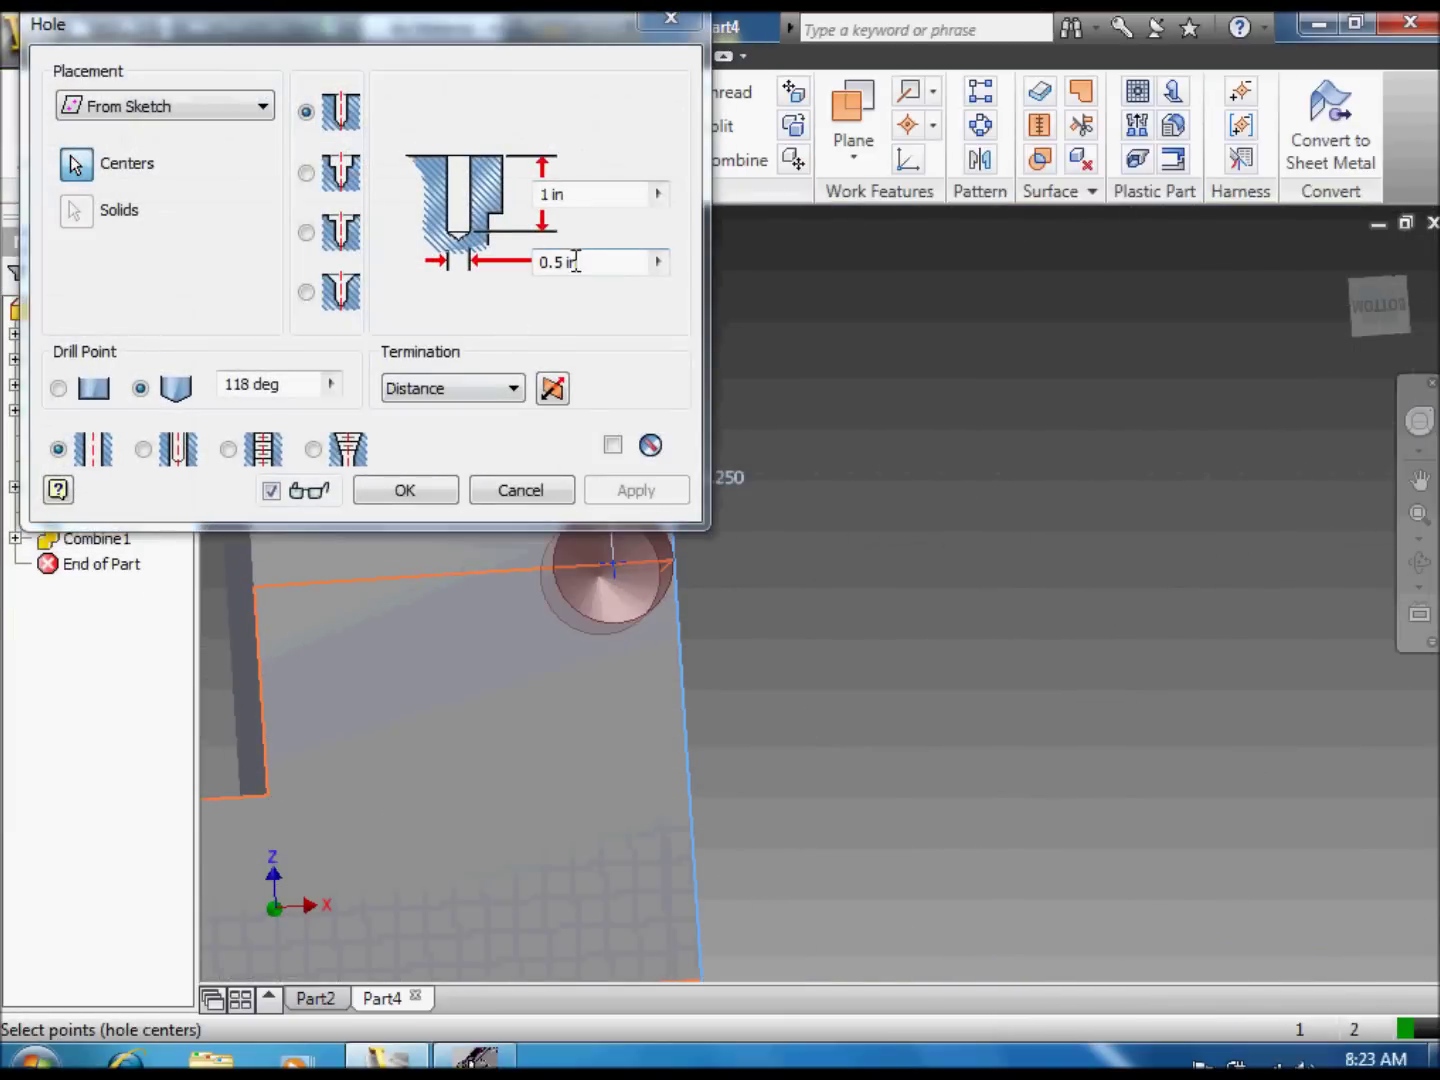
Step: Create a simple 1 in diameter hole at the sketch point with Through All termination
click(564, 265)
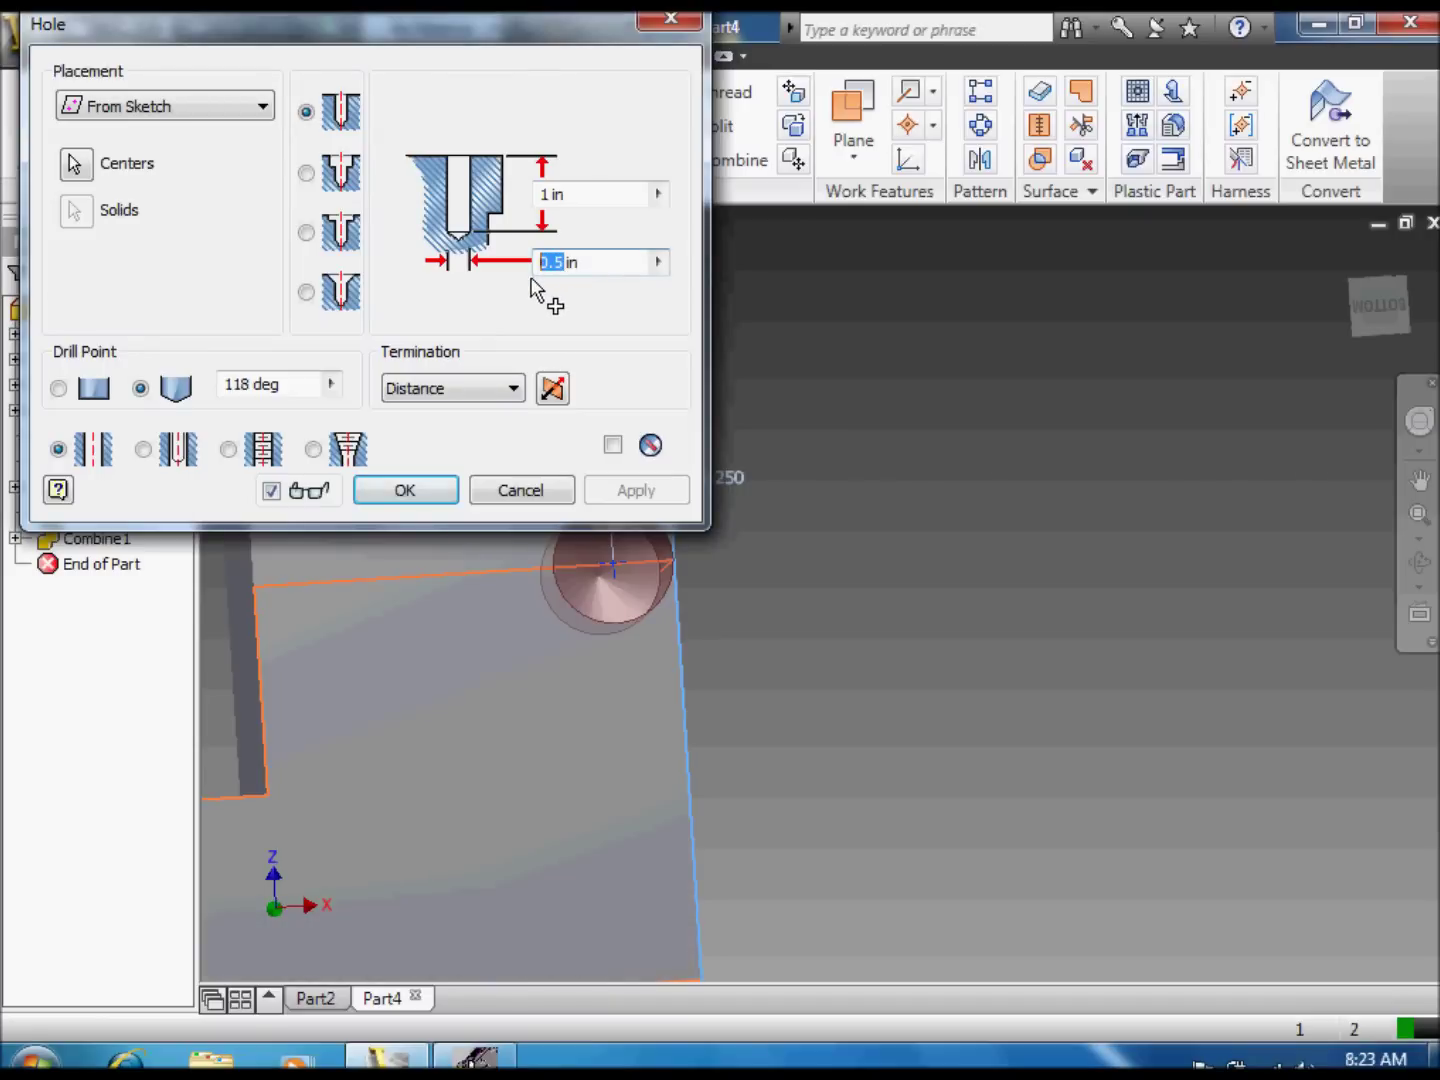
text(1)
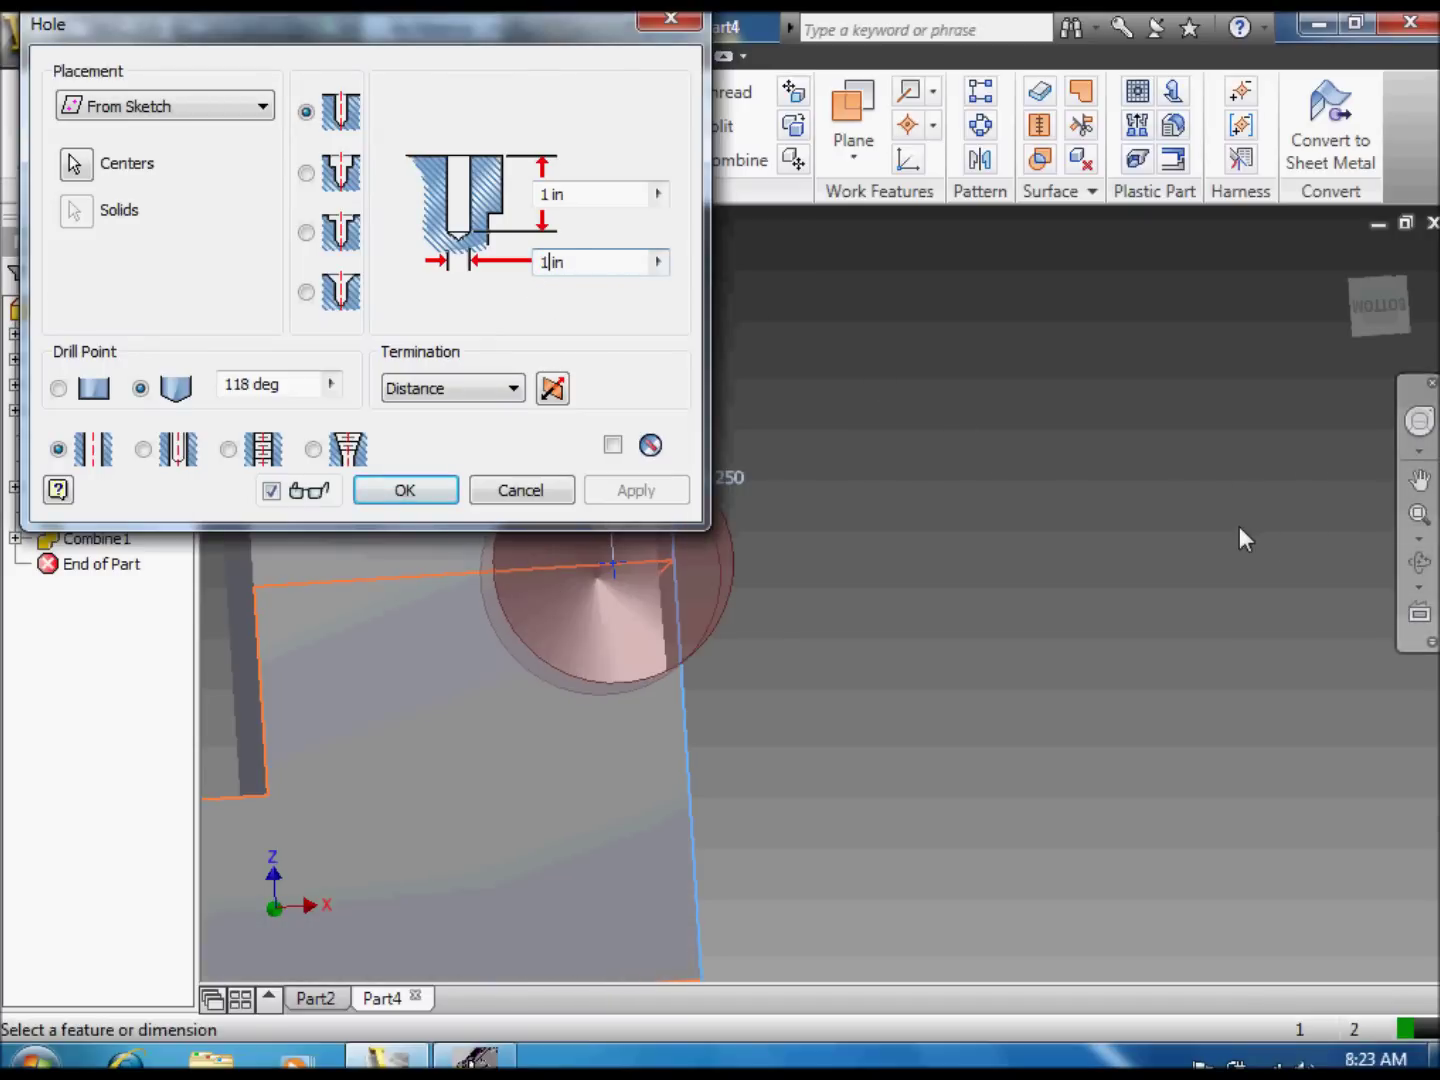
scroll(1070, 564, down, 3)
scroll(1070, 564, up, 5)
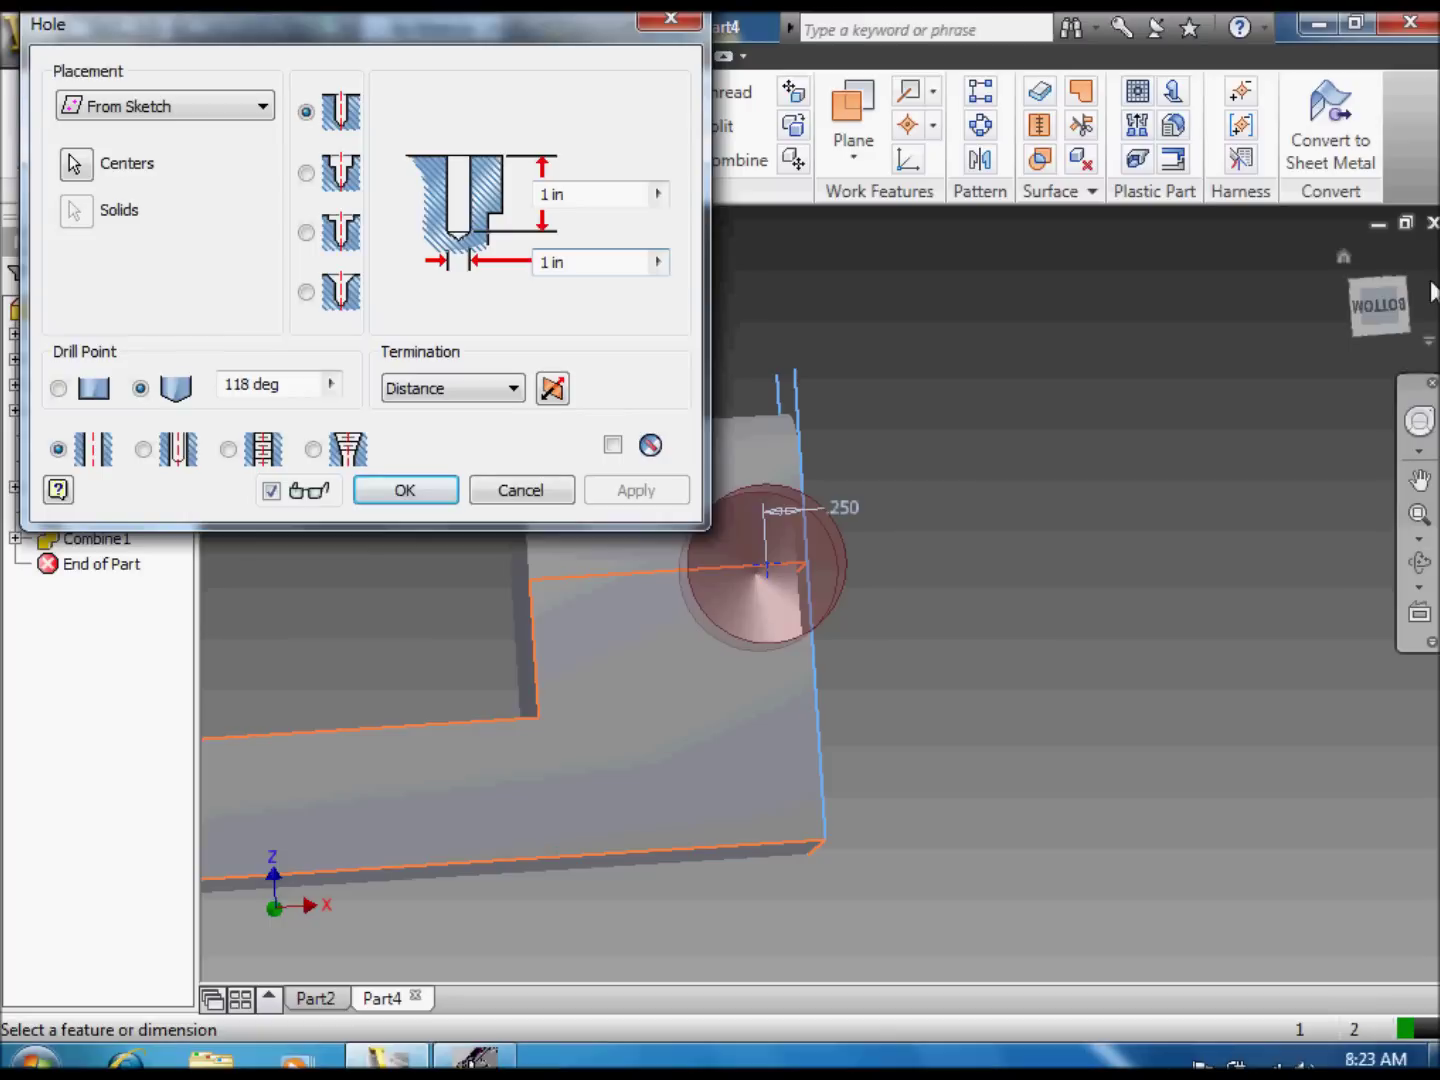
click(1420, 563)
drag(928, 621, 670, 668)
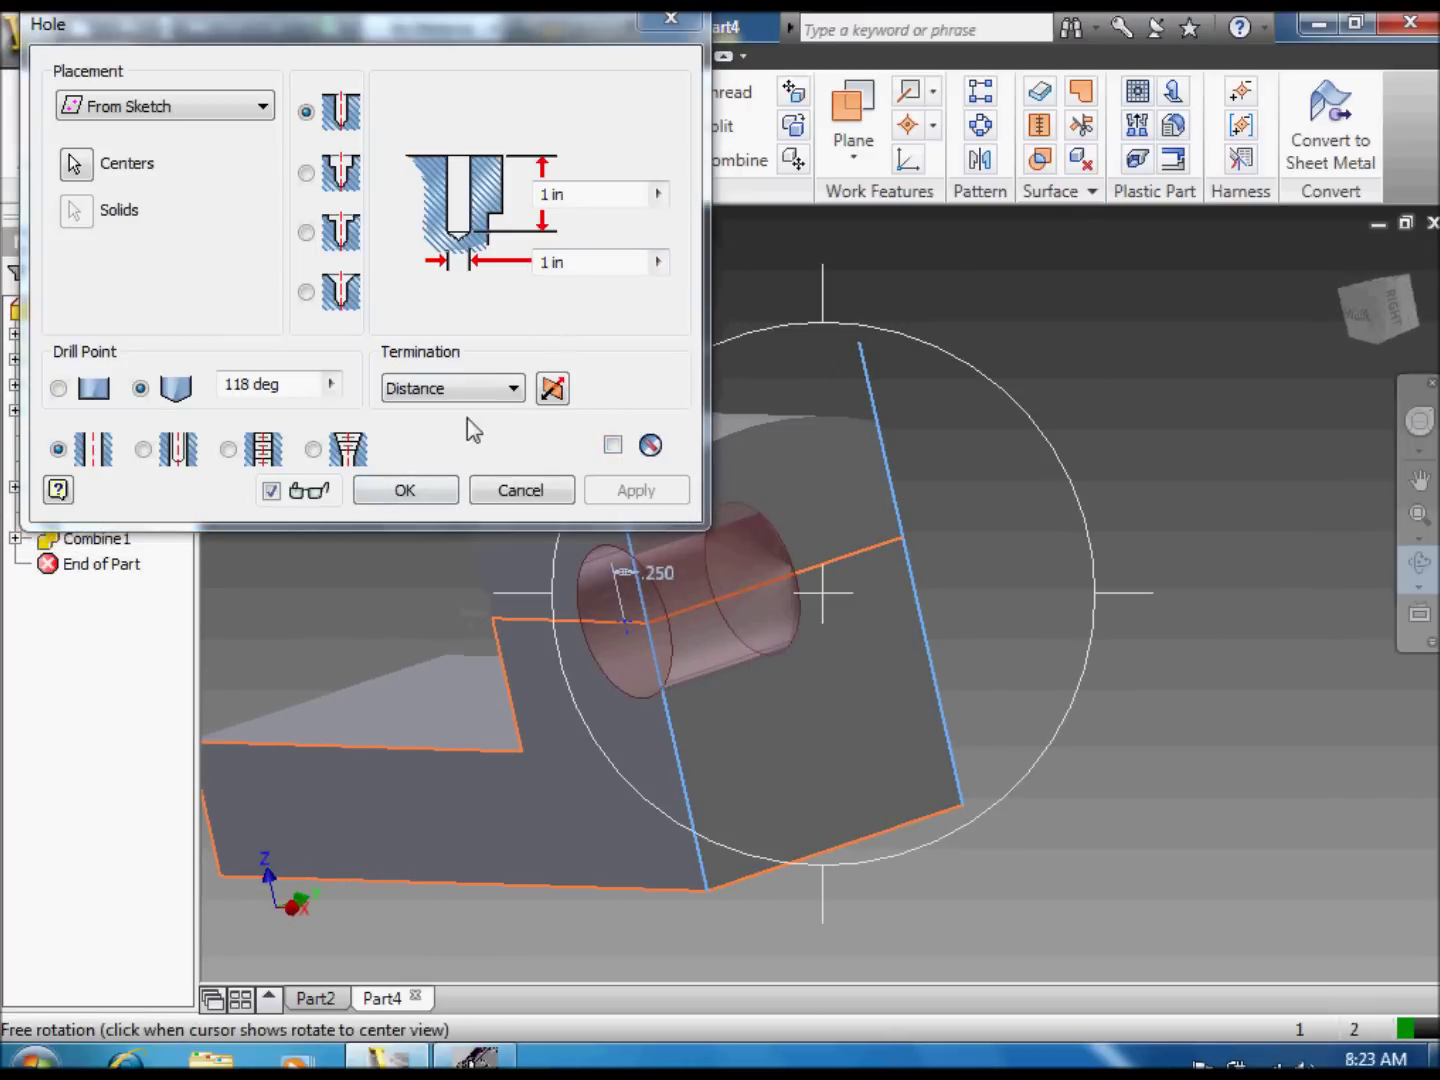
click(510, 389)
click(508, 430)
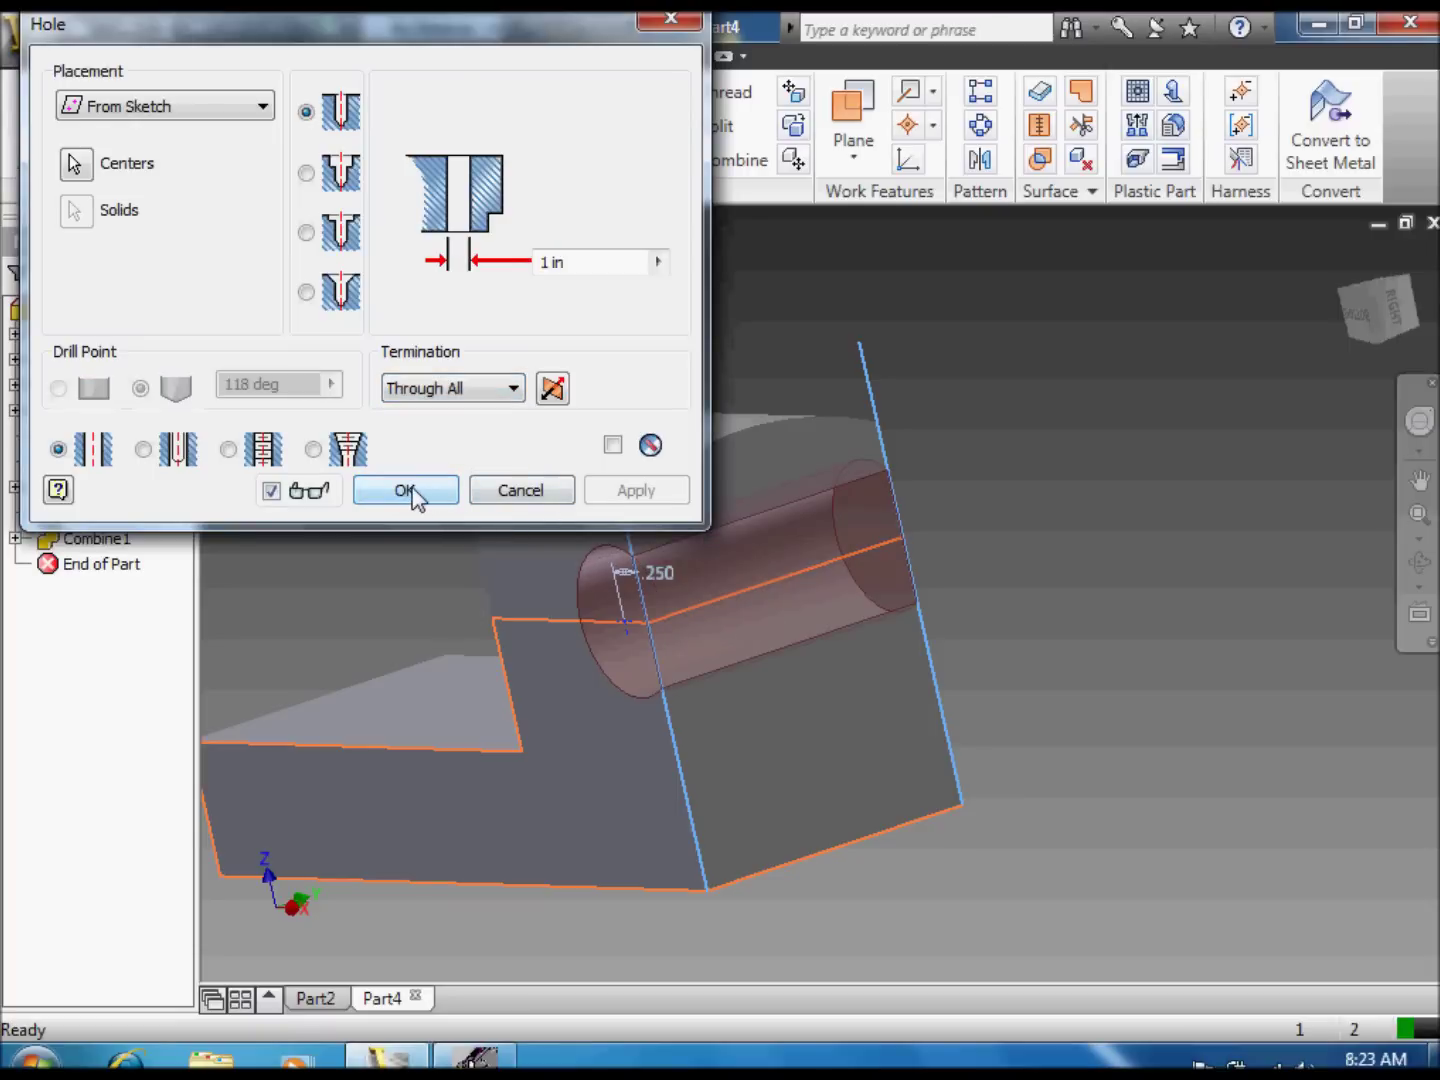
click(1418, 562)
drag(825, 675, 784, 734)
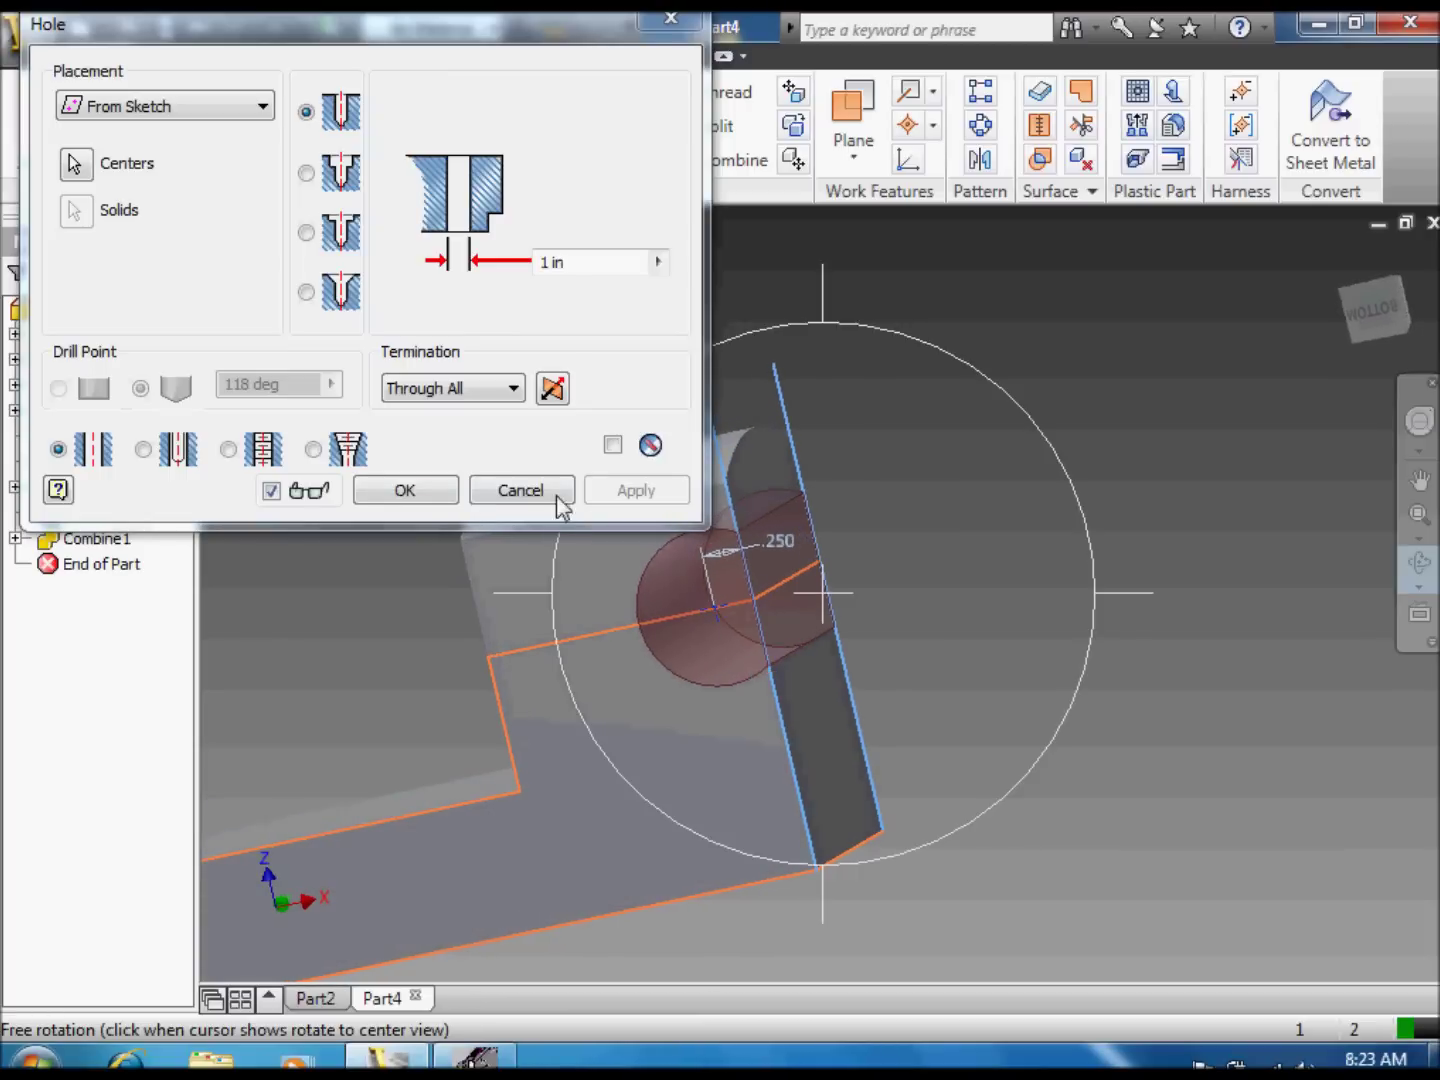
click(380, 491)
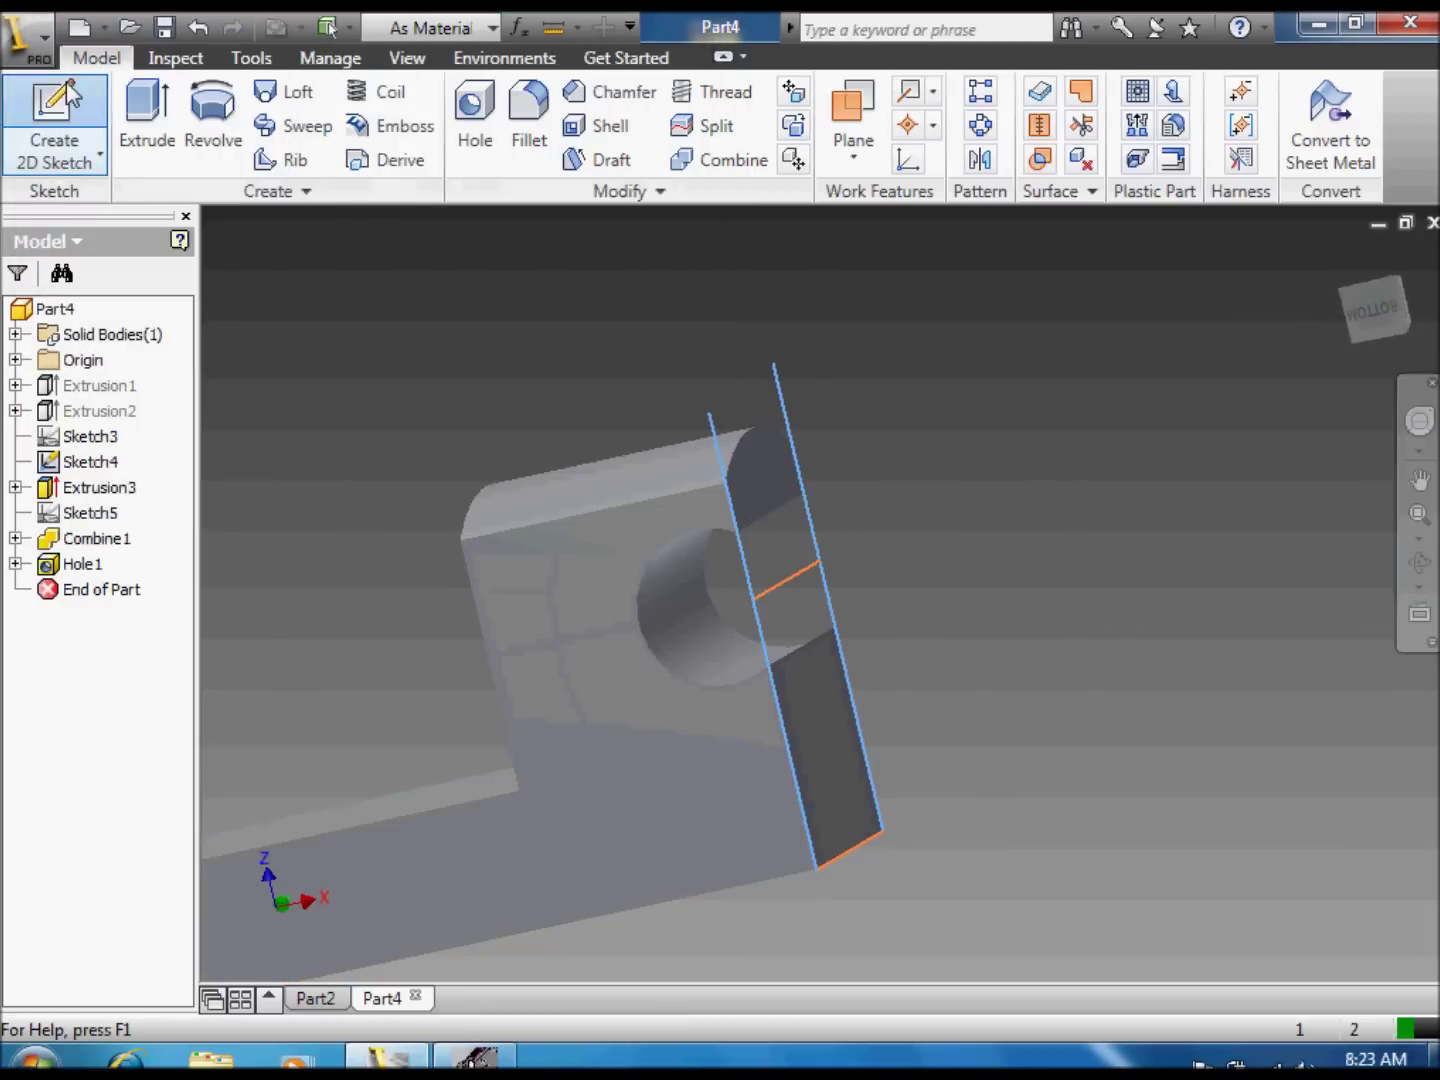
Step: Start a new sketch on the block's side face around the hole
click(90, 159)
click(589, 655)
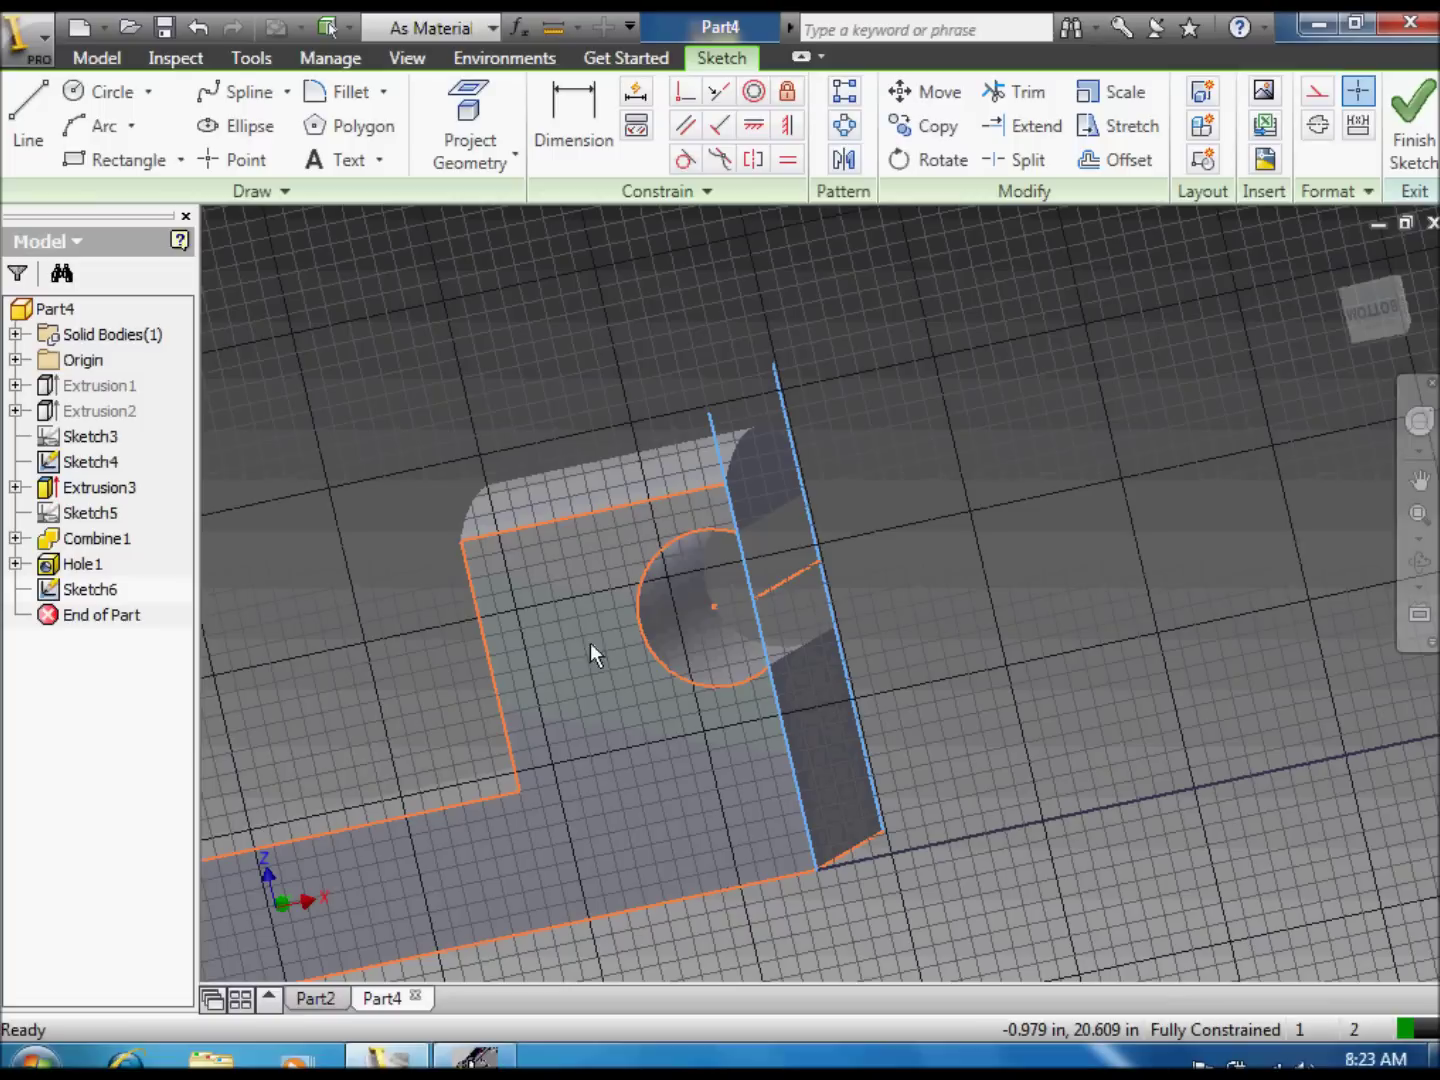
click(112, 166)
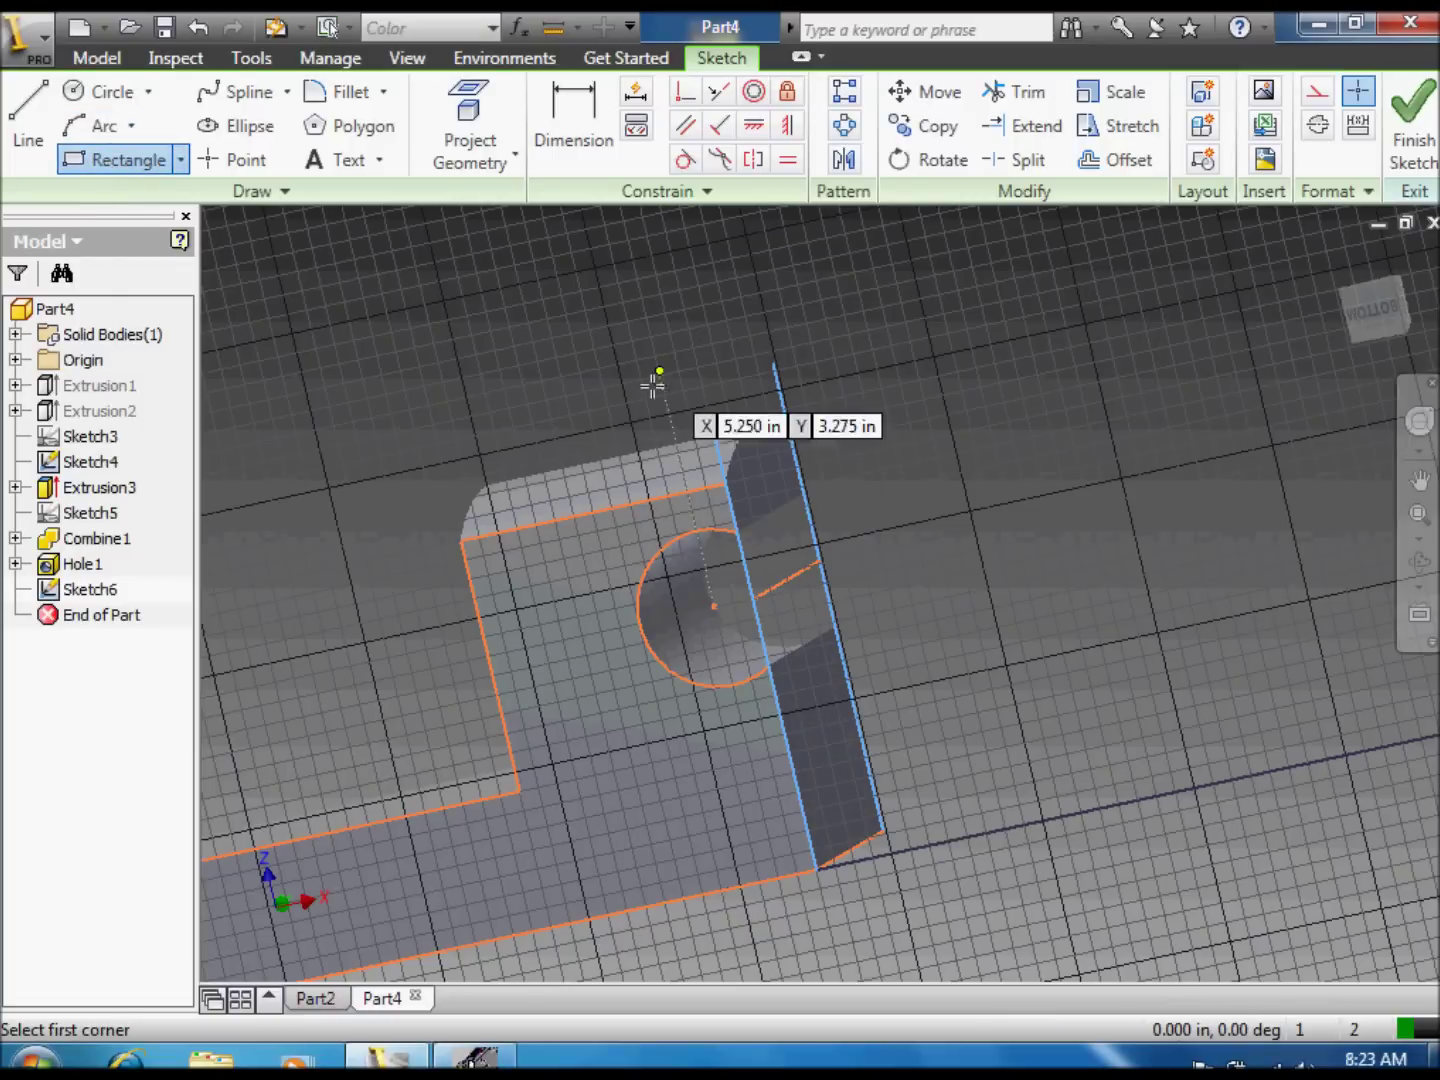
click(697, 527)
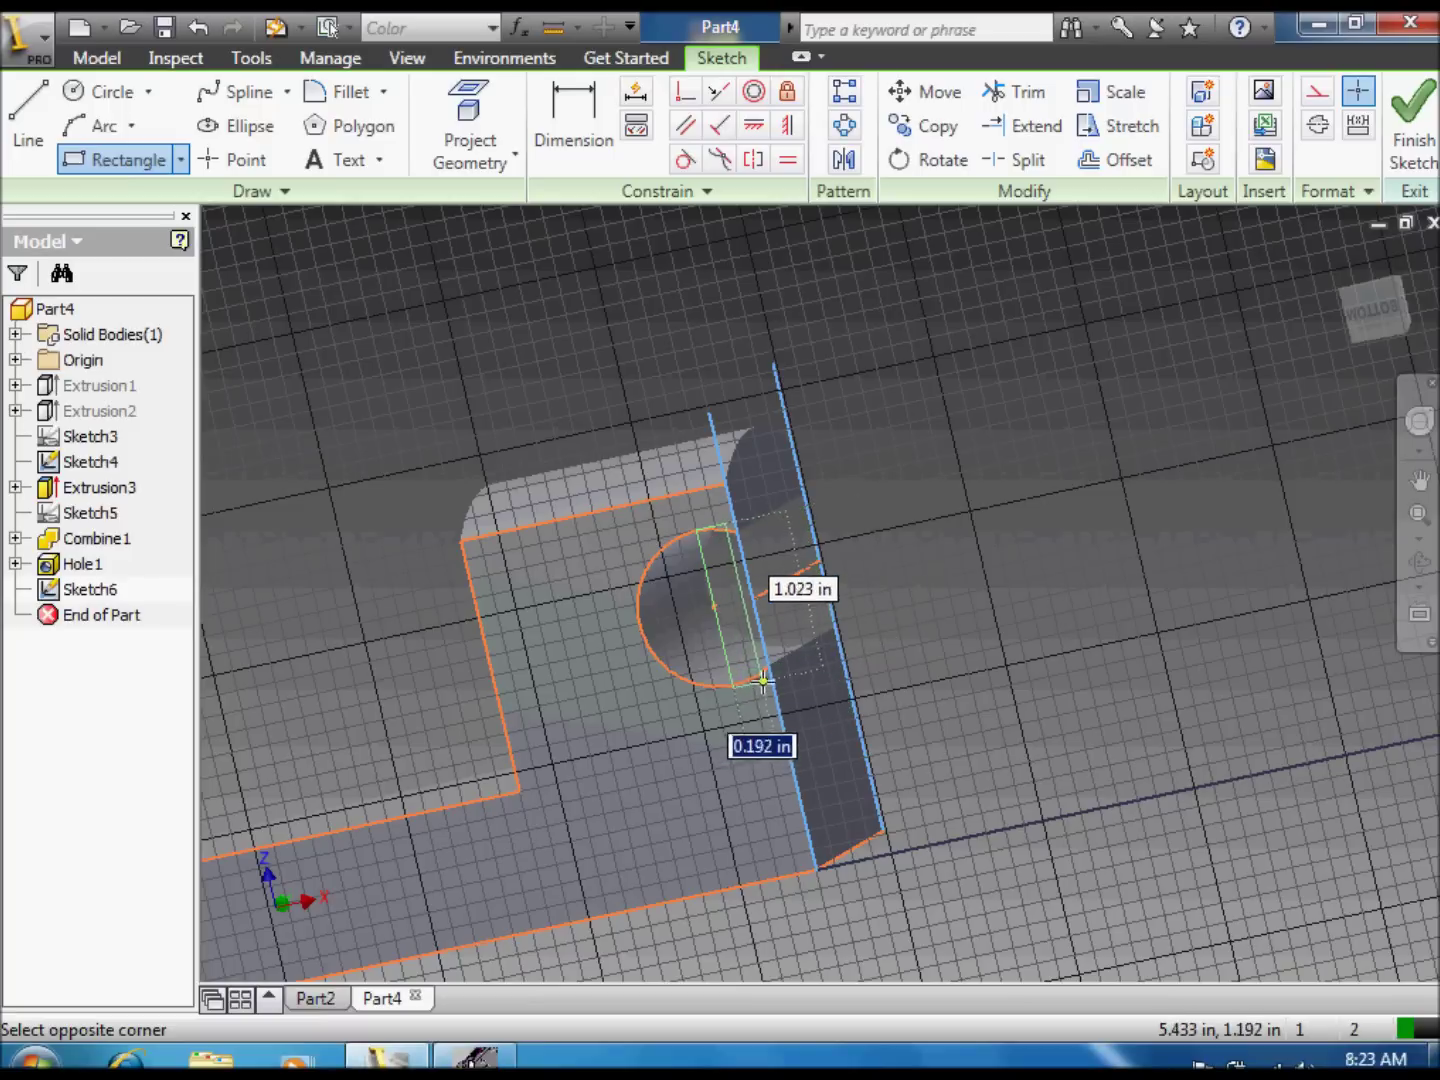
scroll(768, 677, down, 5)
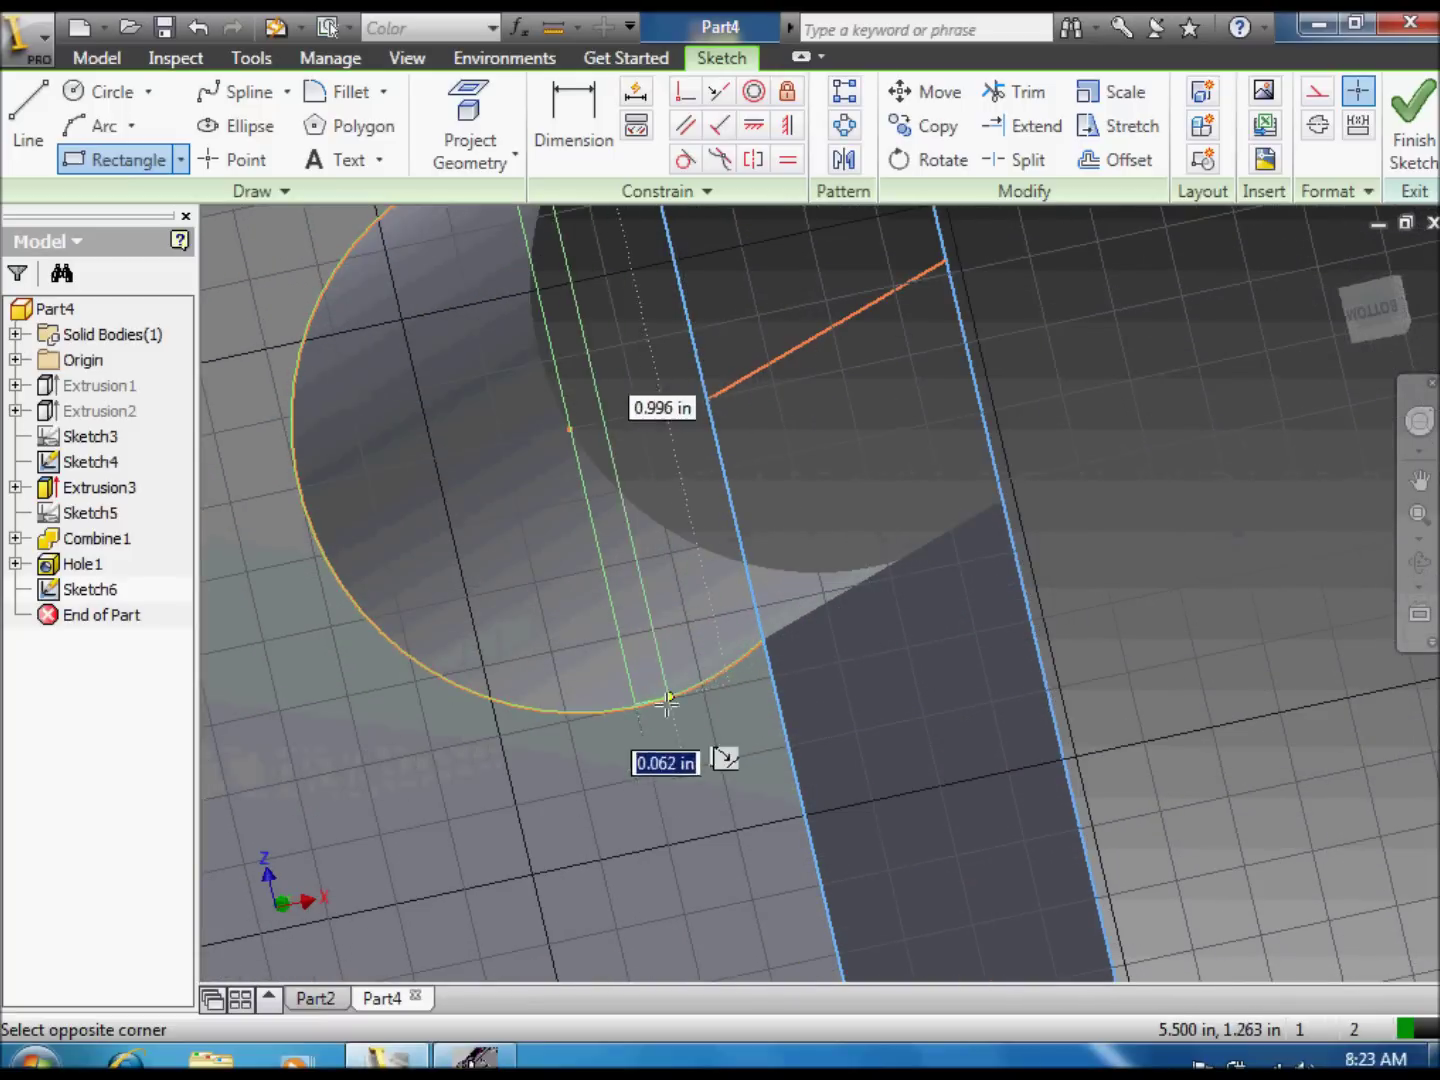
right_click(740, 695)
click(784, 711)
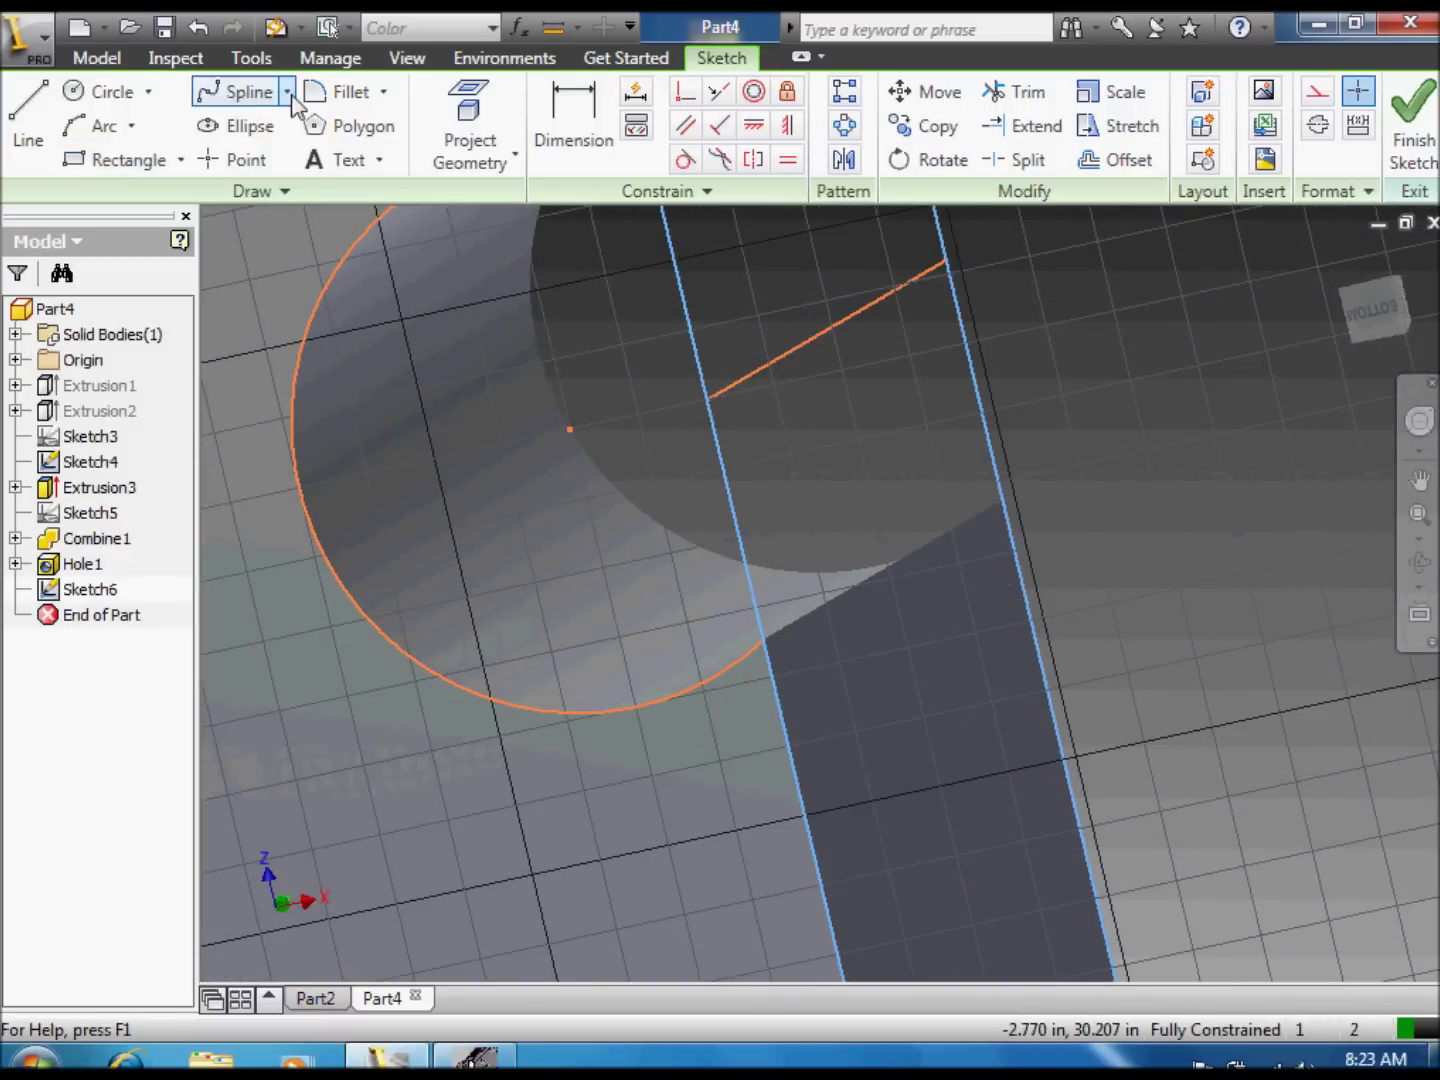
Step: Place a sketch point on the hole's lower edge, directly below its center
click(233, 159)
click(636, 703)
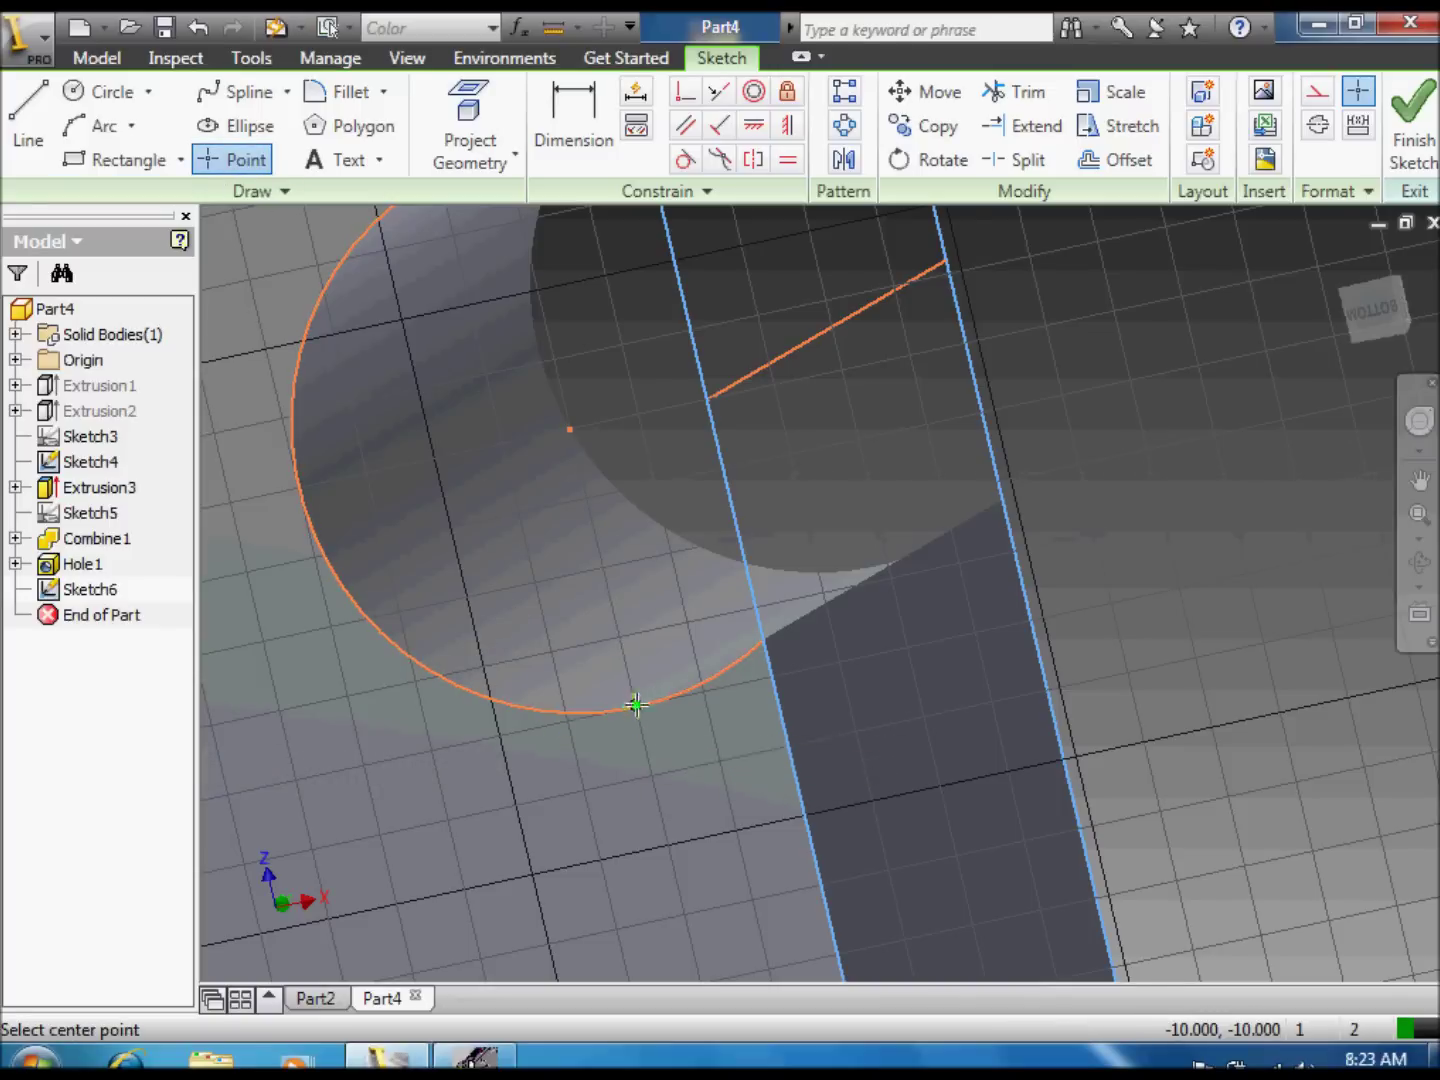
right_click(736, 686)
click(742, 698)
Step: Sketch a rectangle from the hole's upper edge on its vertical centerline, down its full height and past the end edge, and finish the sketch
scroll(715, 604, up, 3)
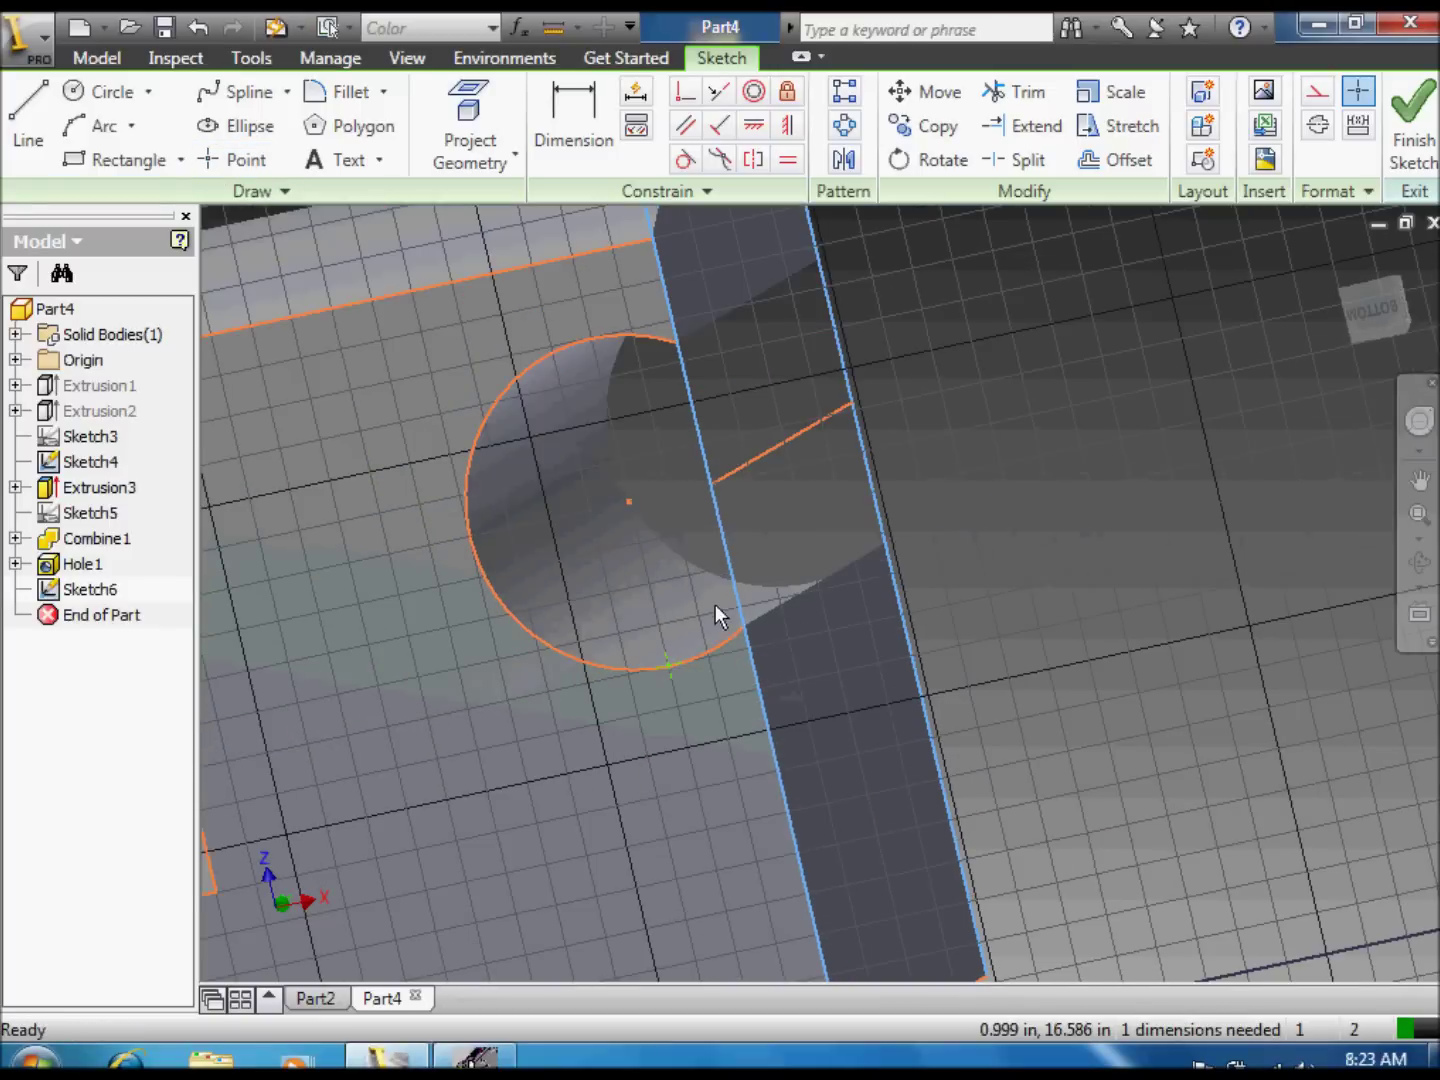
click(121, 159)
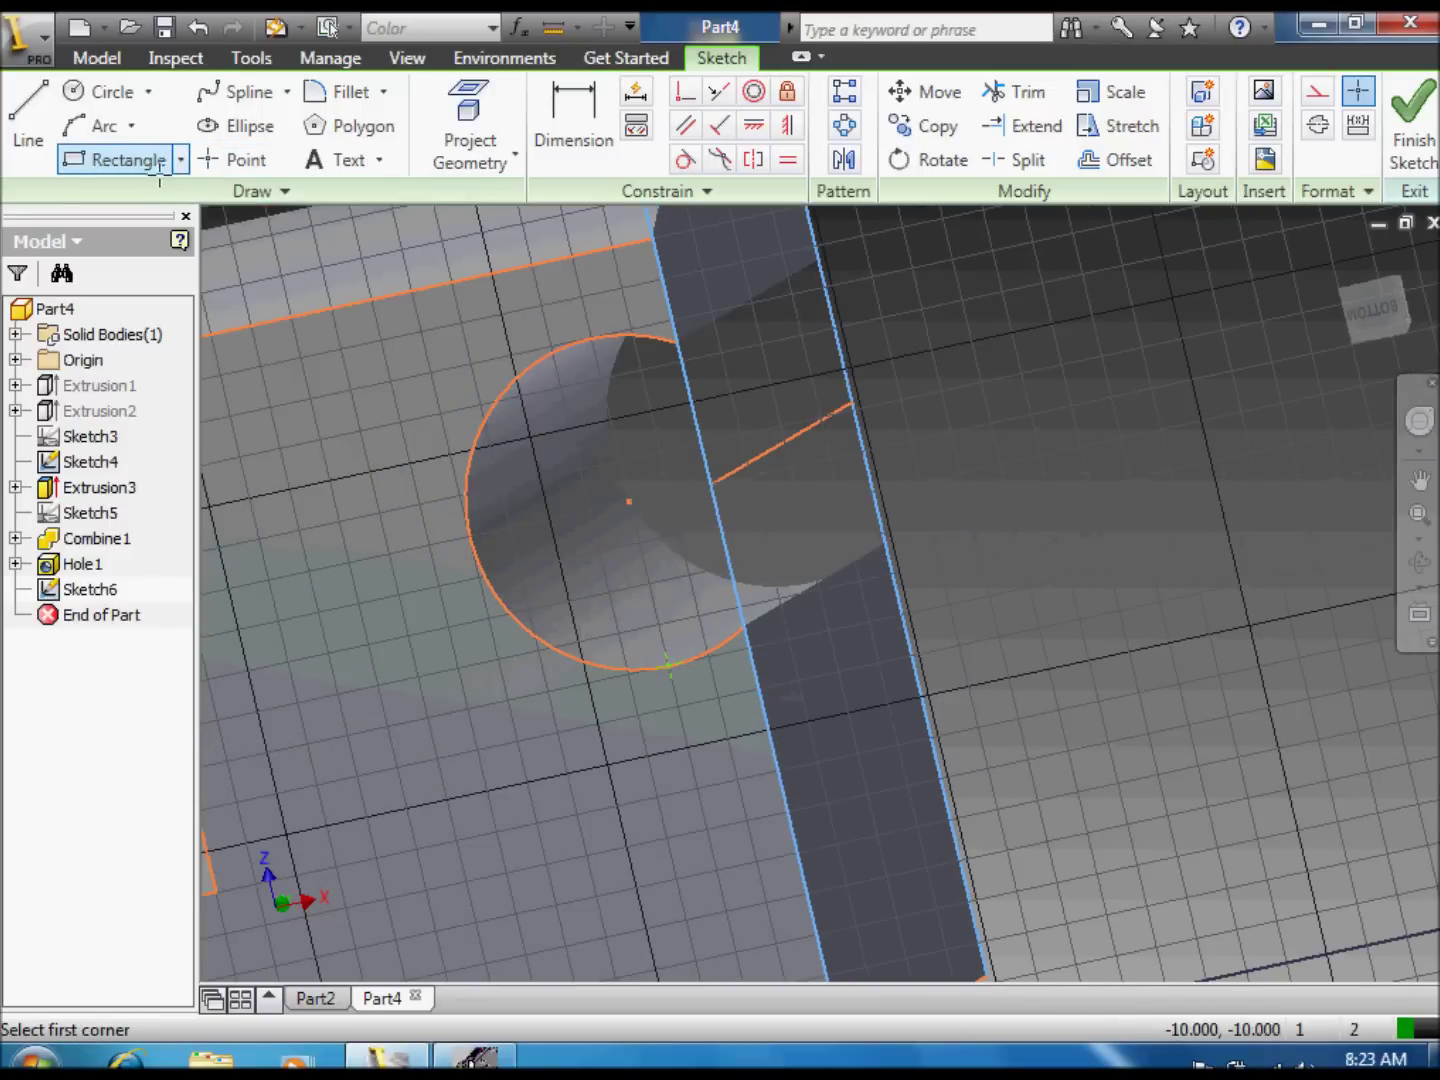
click(592, 338)
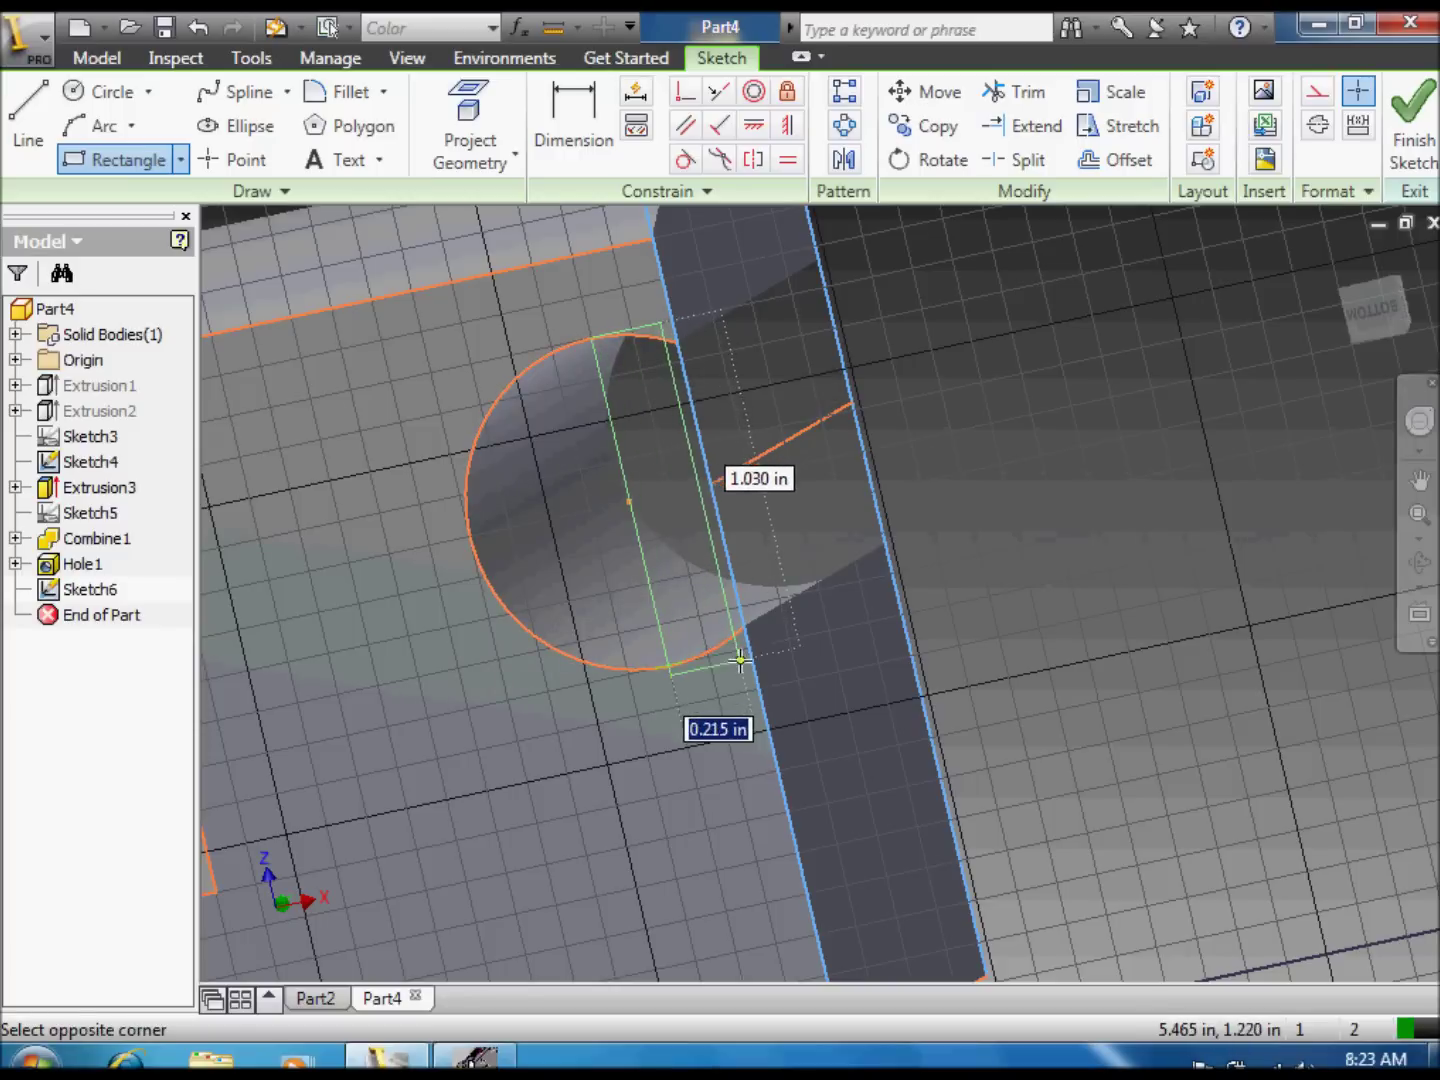
click(920, 612)
right_click(950, 629)
click(985, 648)
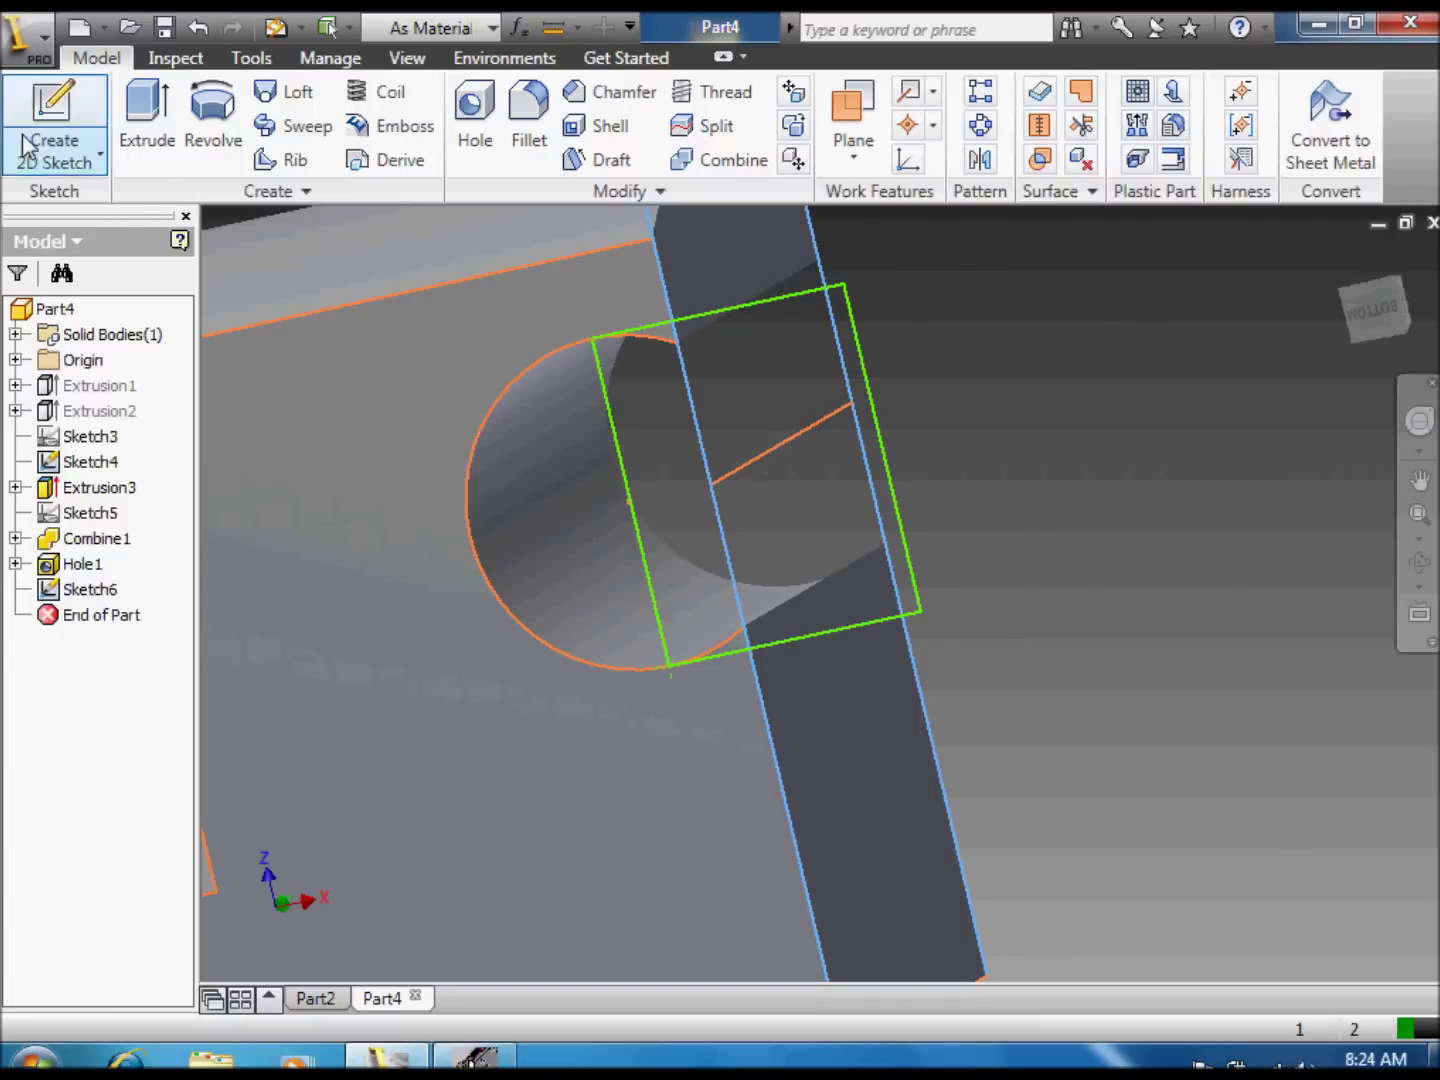
Step: Extrude the rectangle 3 in into the block as a cut, opening the hole through the end face
click(150, 131)
click(850, 469)
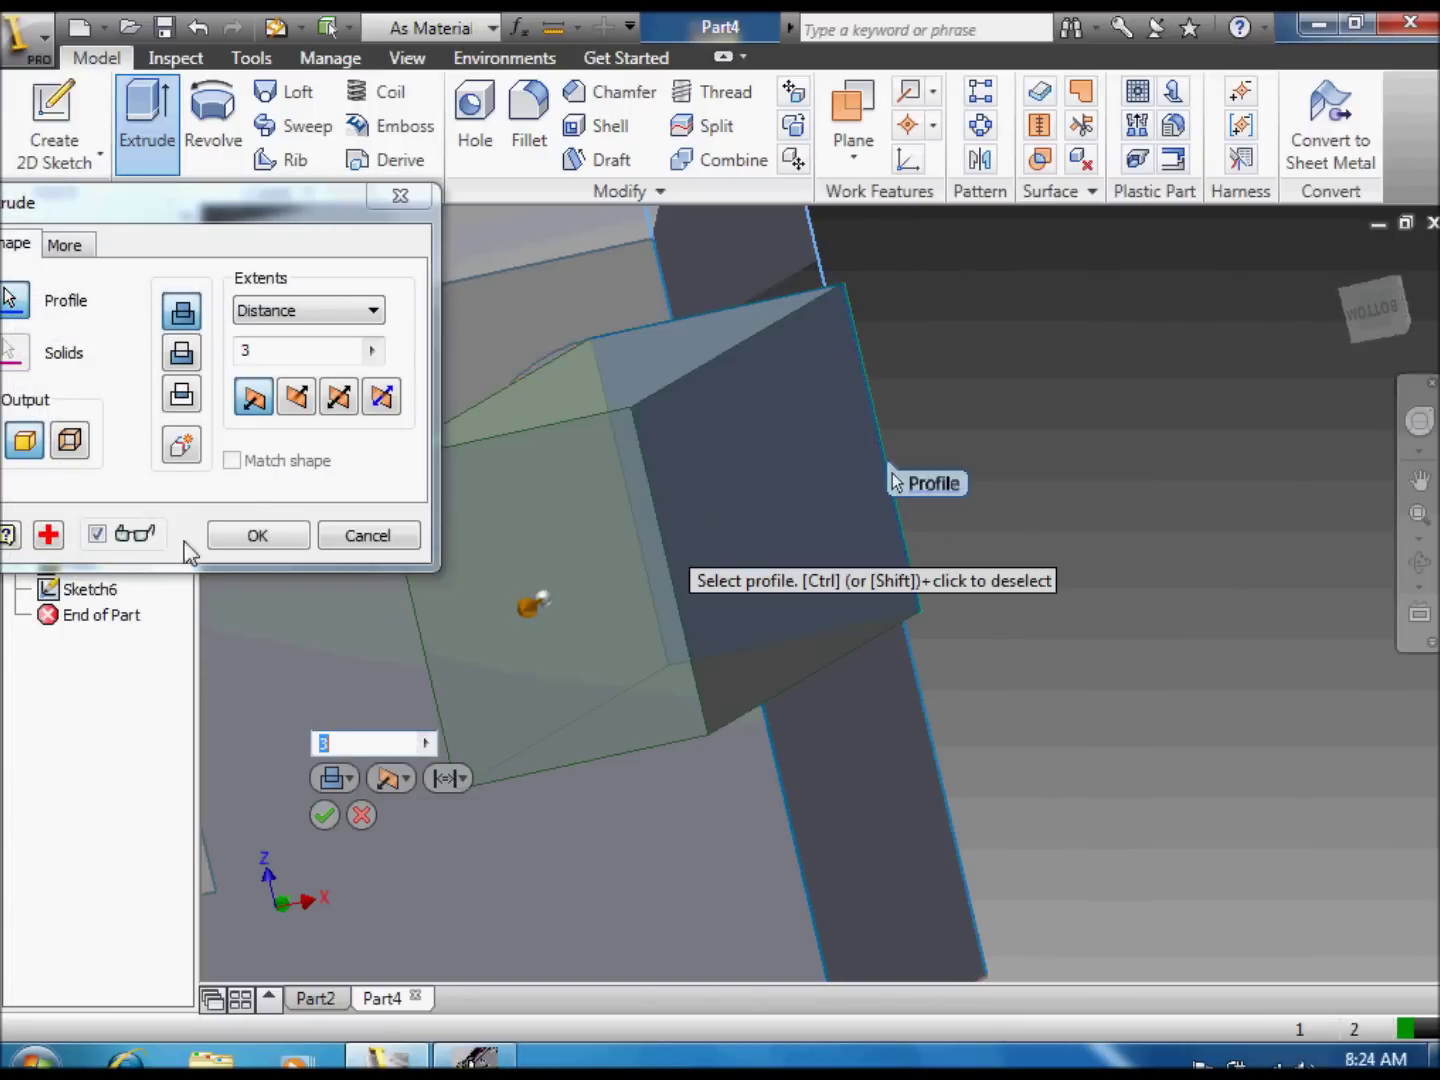
click(297, 397)
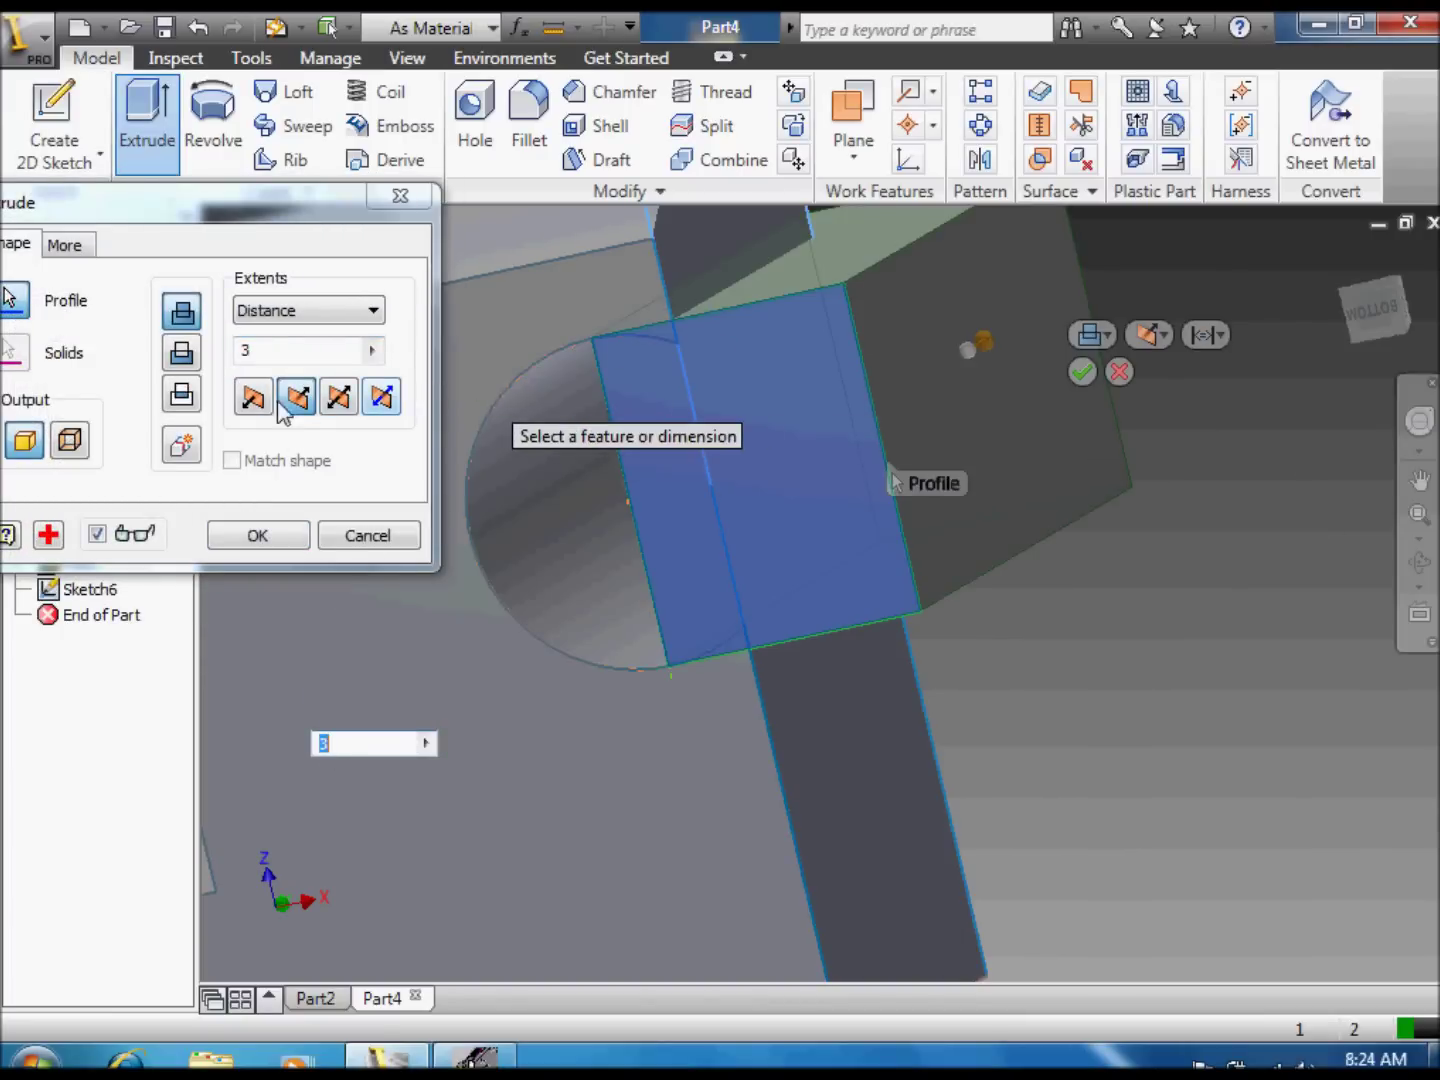
click(199, 366)
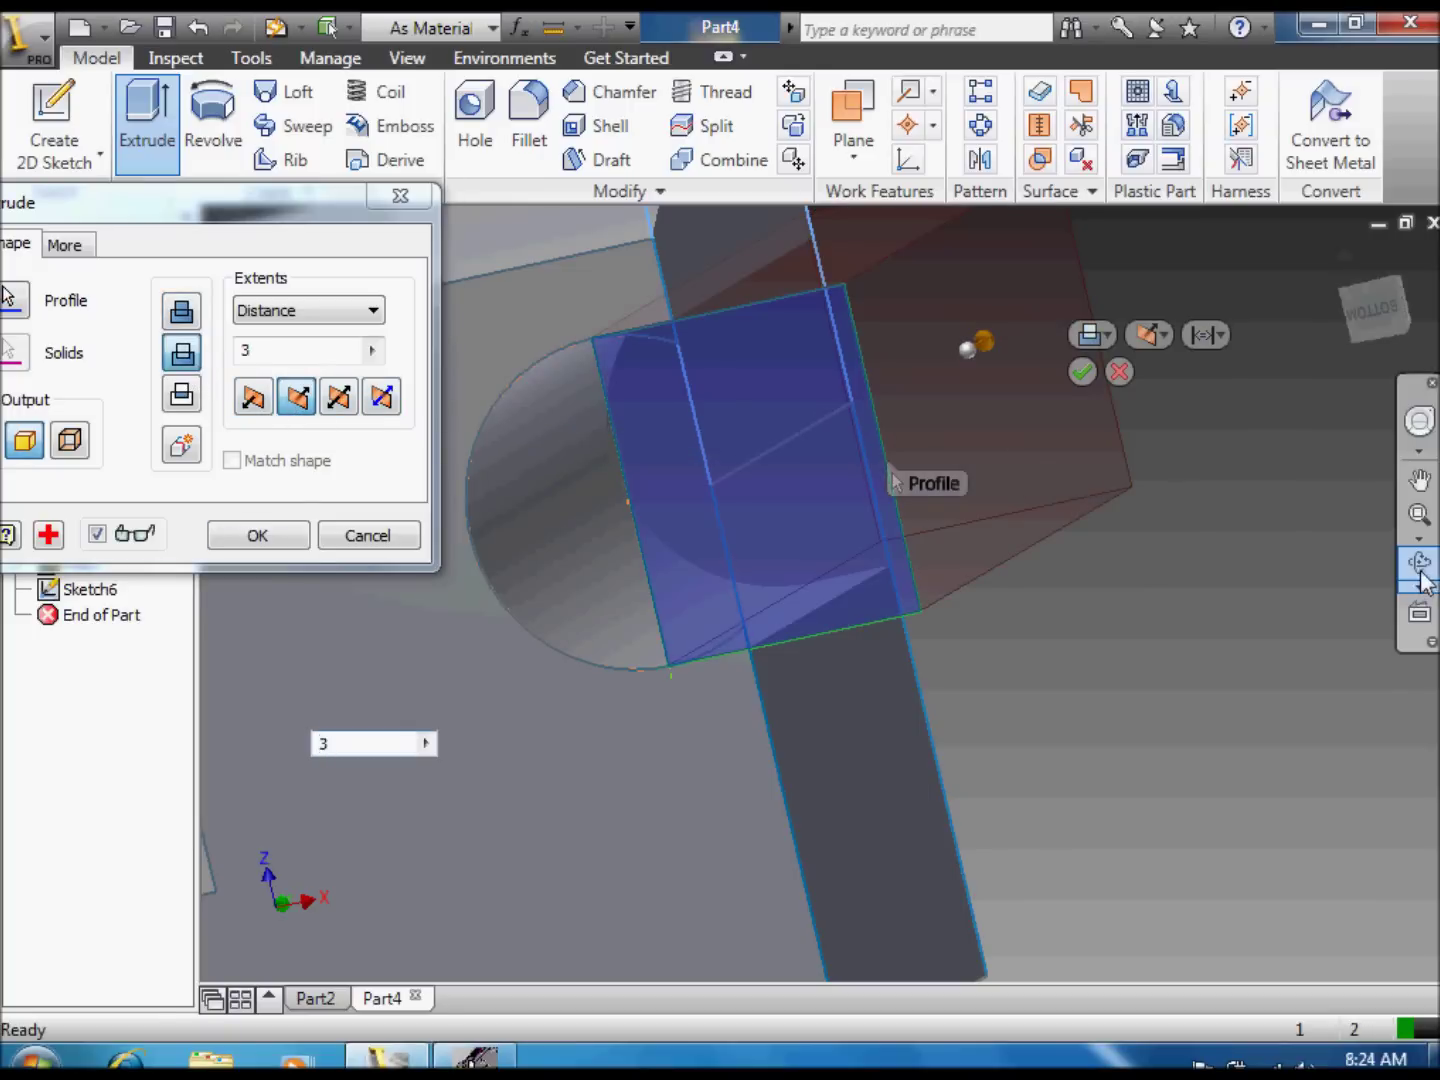
click(1424, 583)
drag(877, 560, 650, 600)
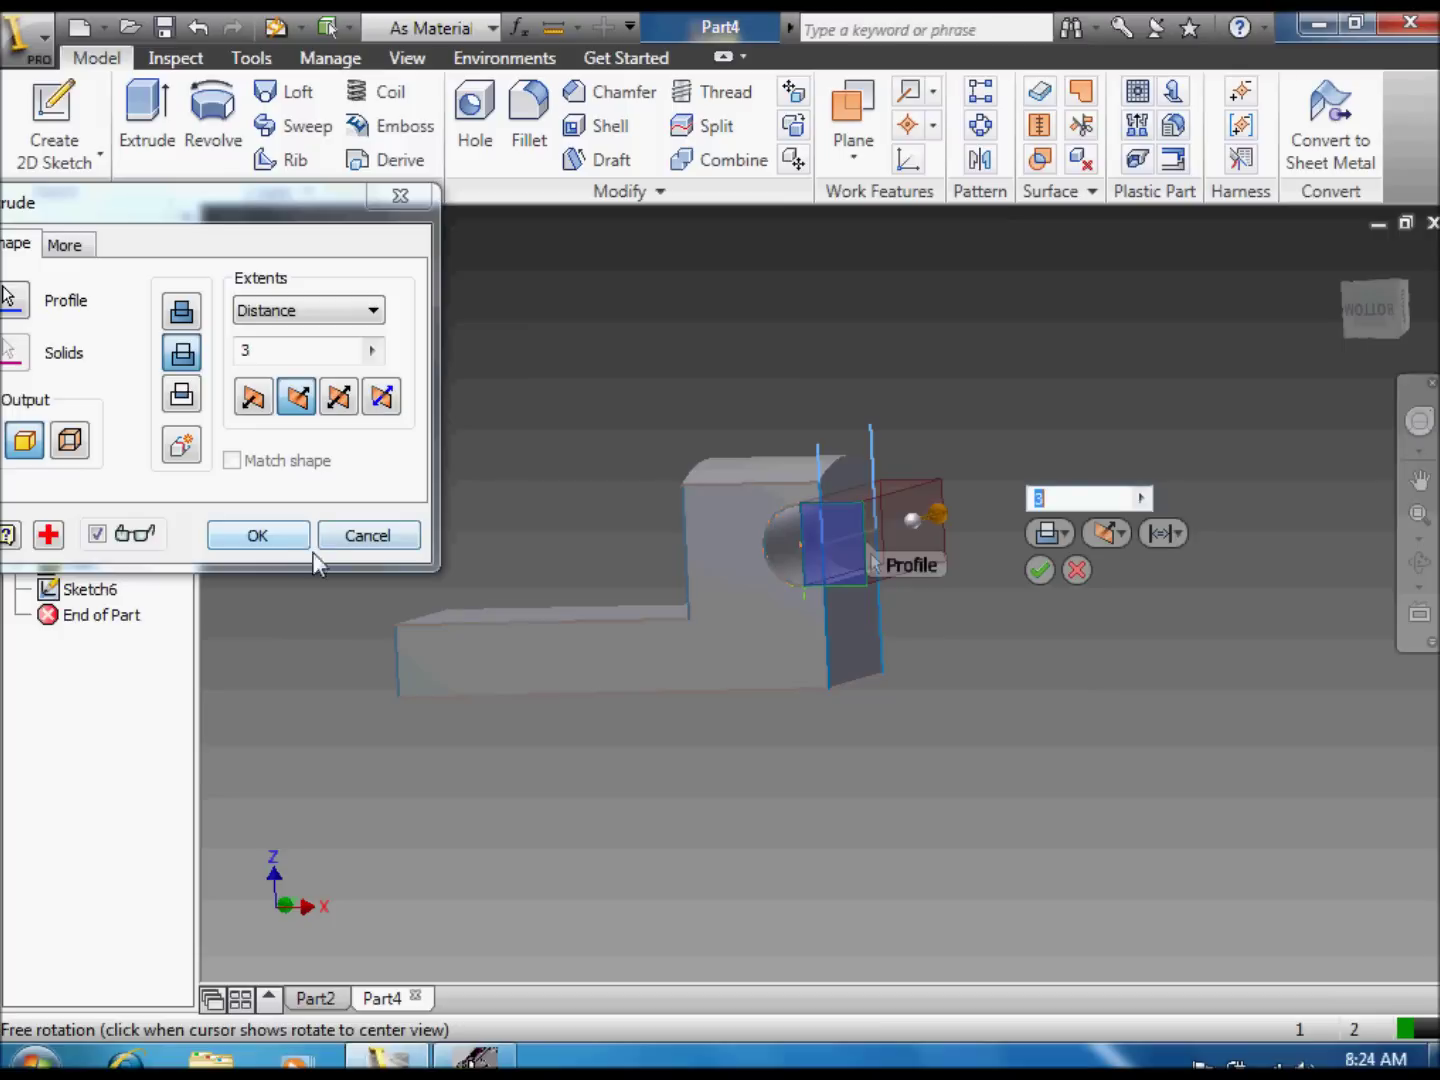
click(257, 536)
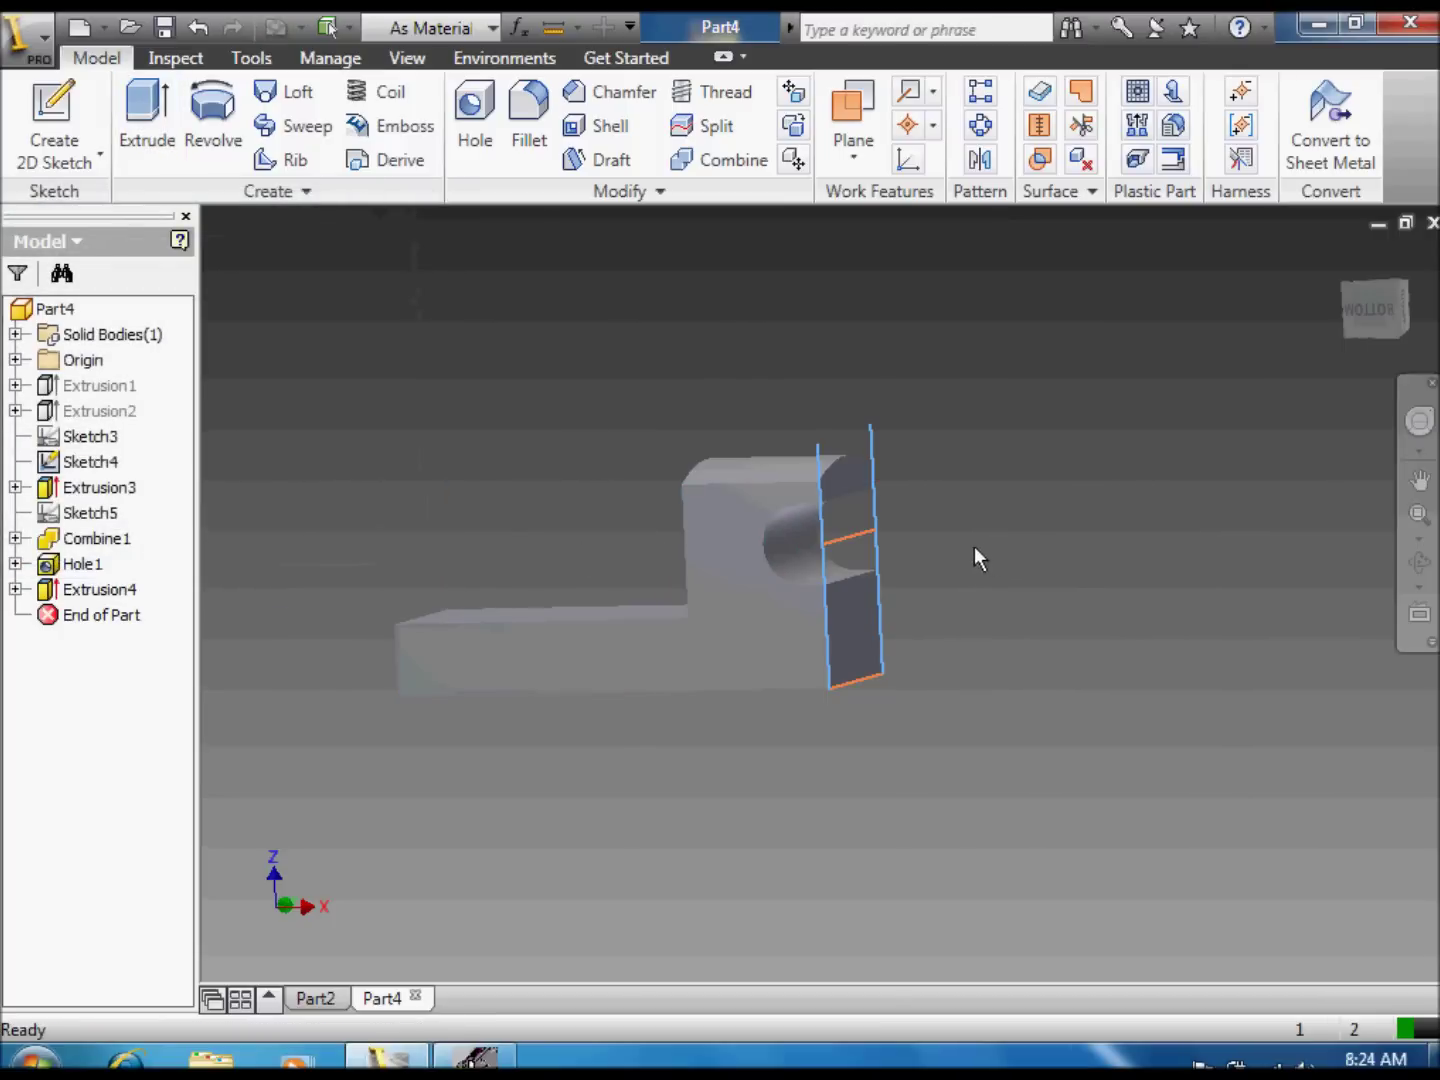
Step: Start a new sketch on the flat end face below the slot
scroll(979, 559, down, 3)
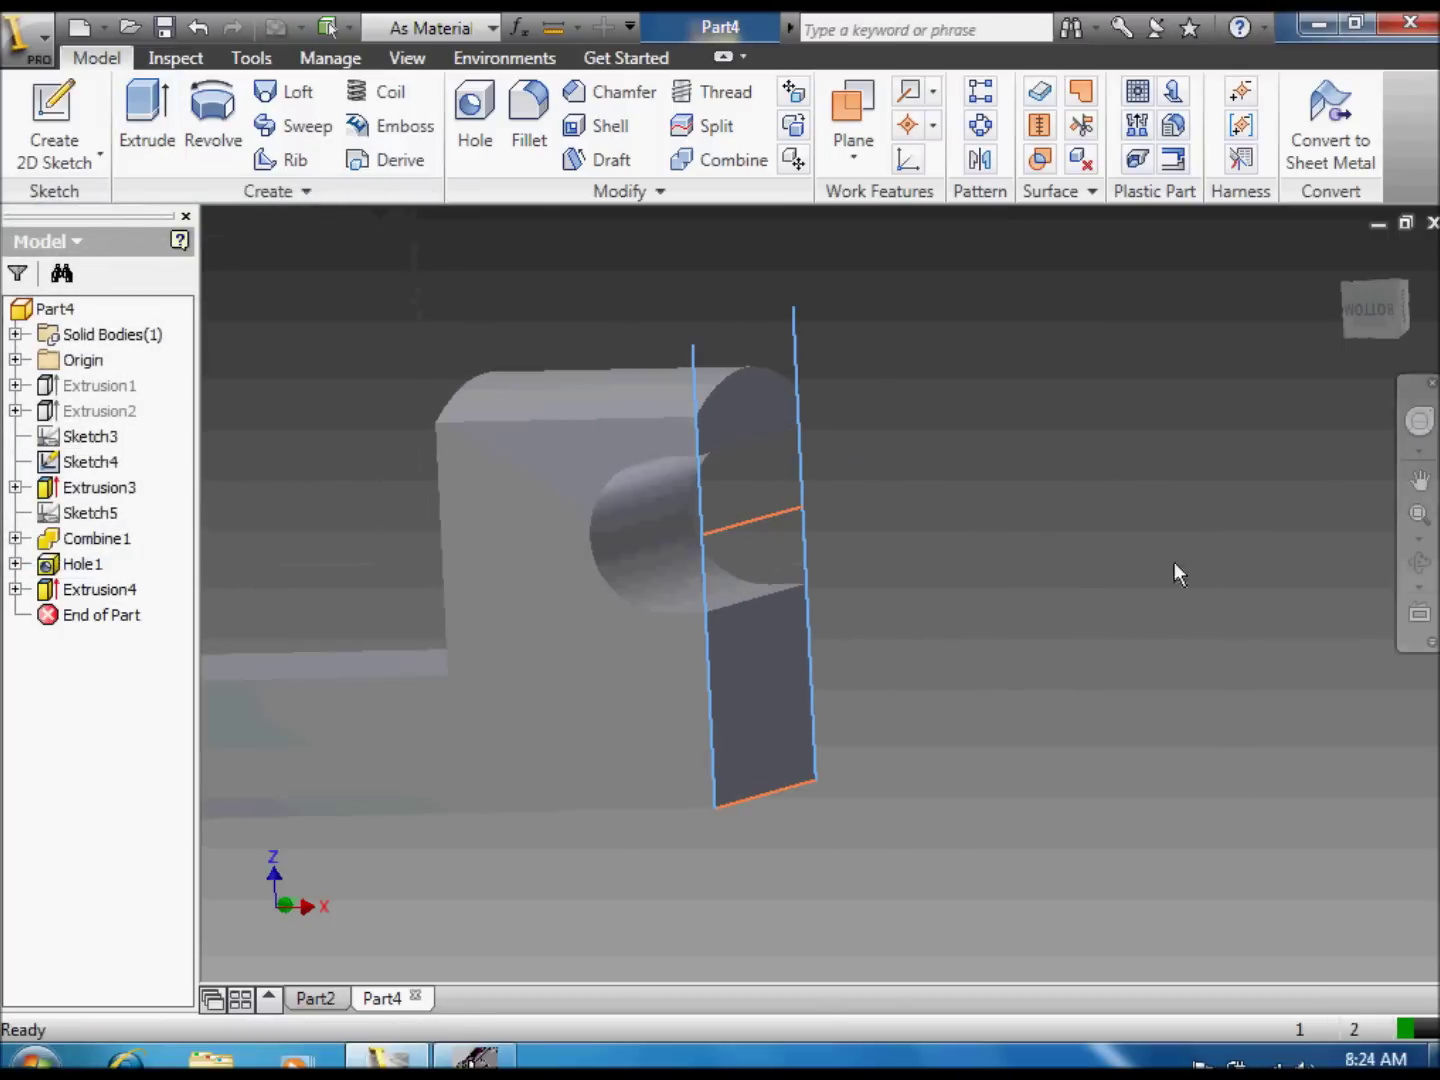
click(1418, 562)
drag(950, 600, 176, 562)
drag(640, 572, 441, 464)
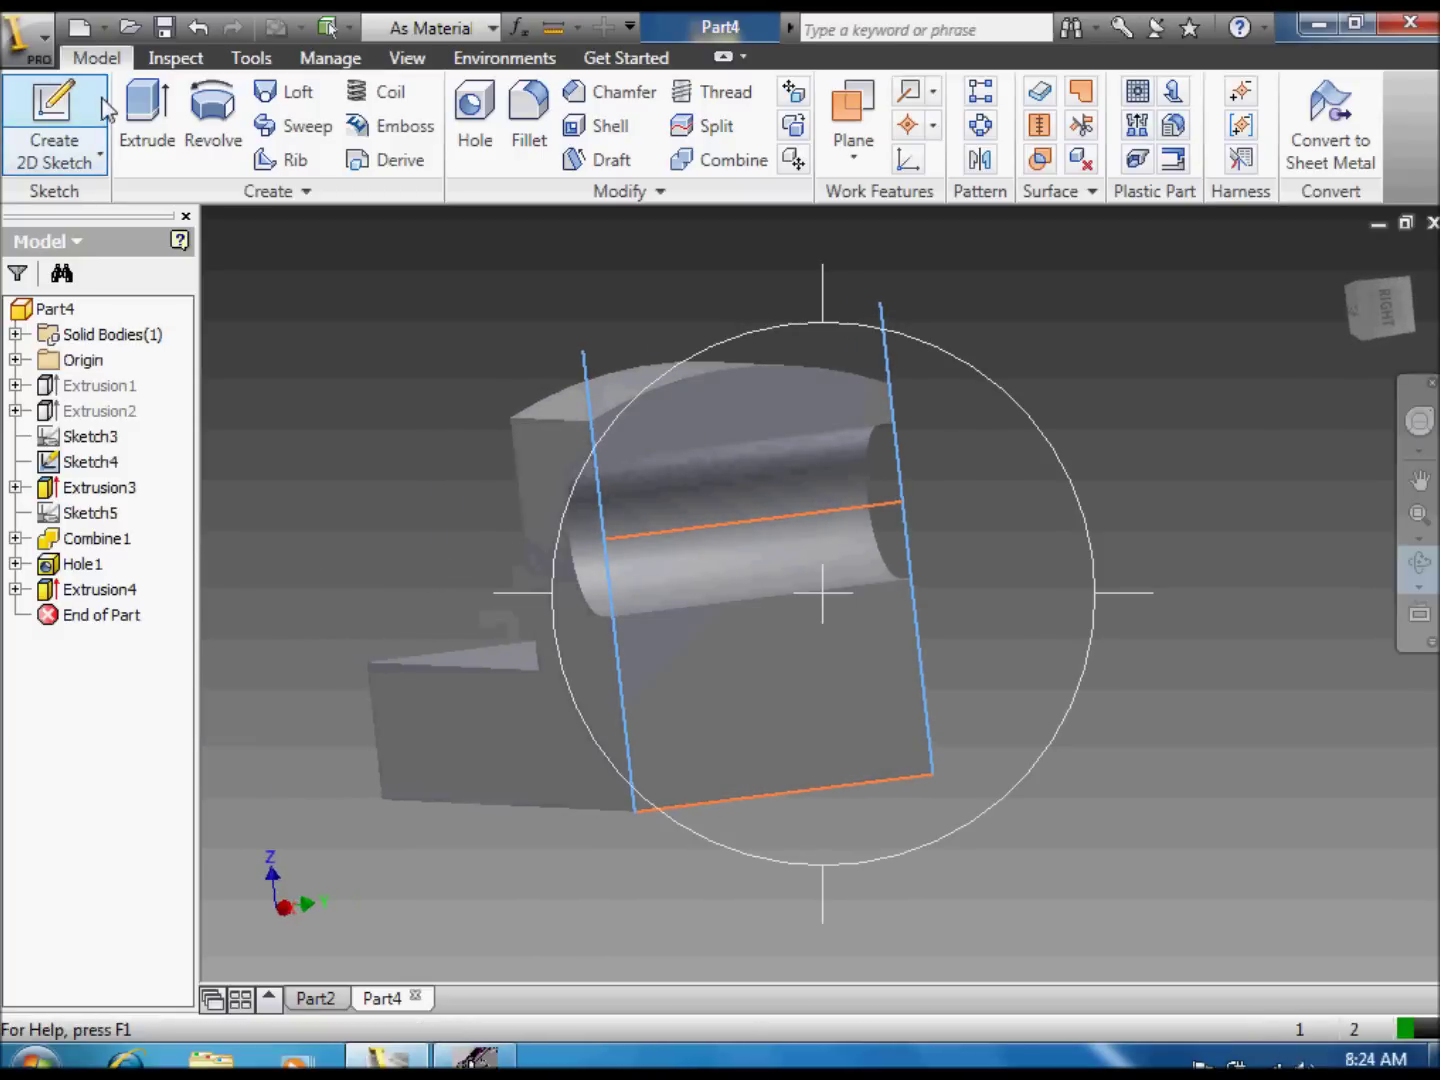
click(53, 121)
click(749, 660)
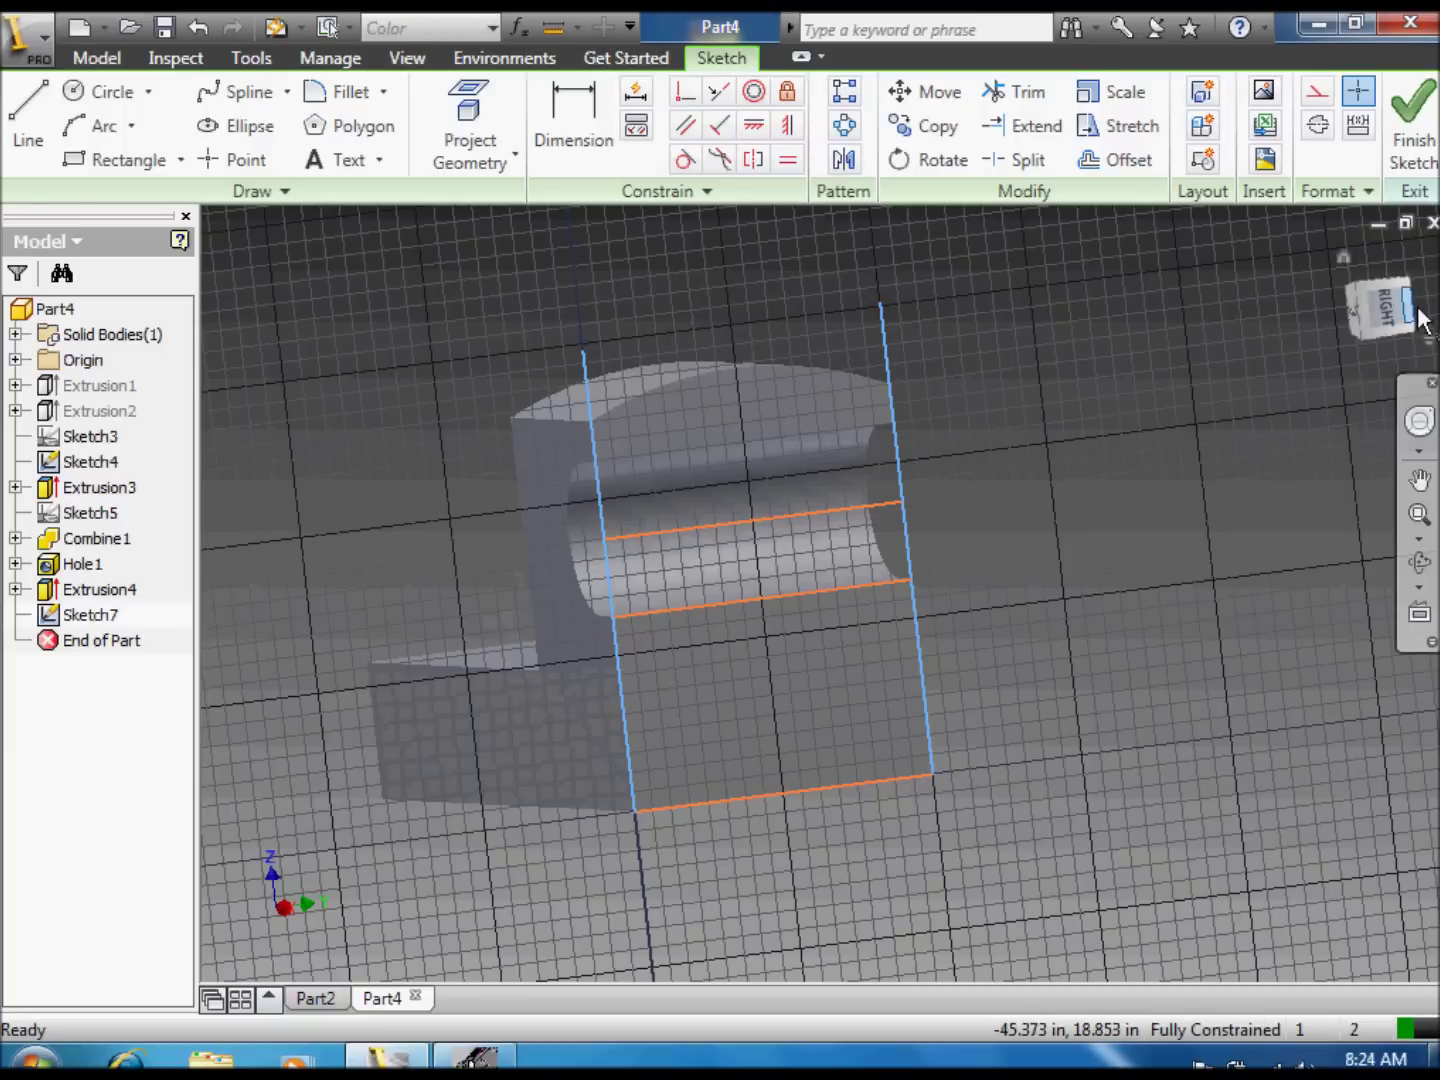
Step: Place a sketch point on the end face's vertical centerline below the slot, about 0.35 in above the bottom edge
scroll(840, 682, up, 3)
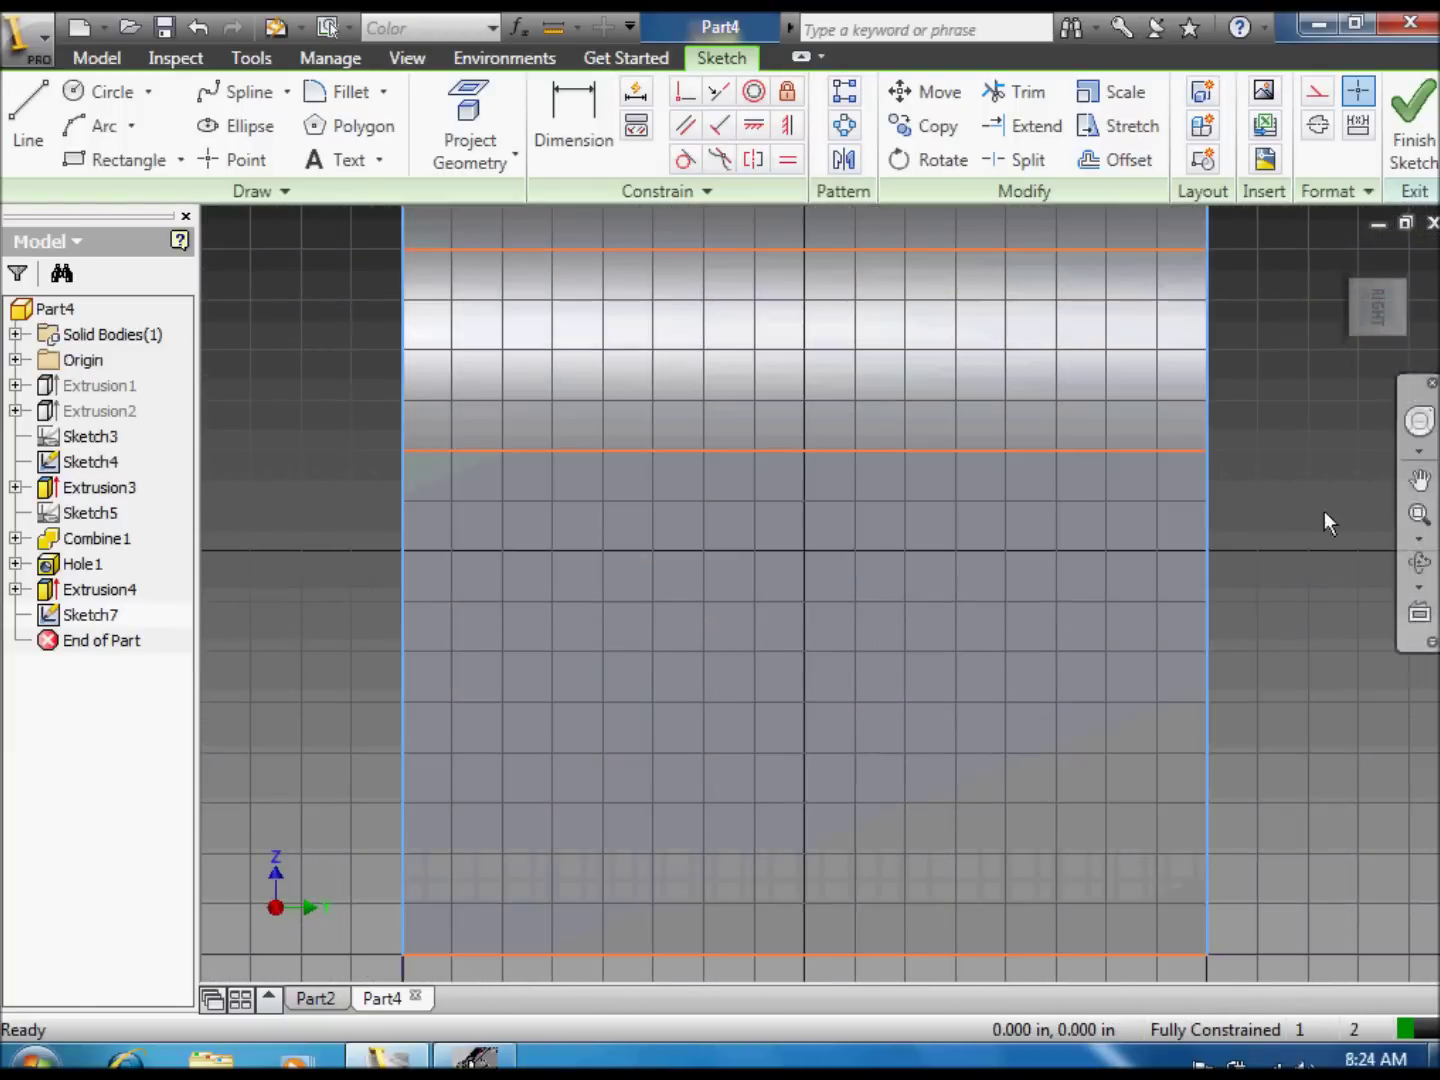
click(211, 167)
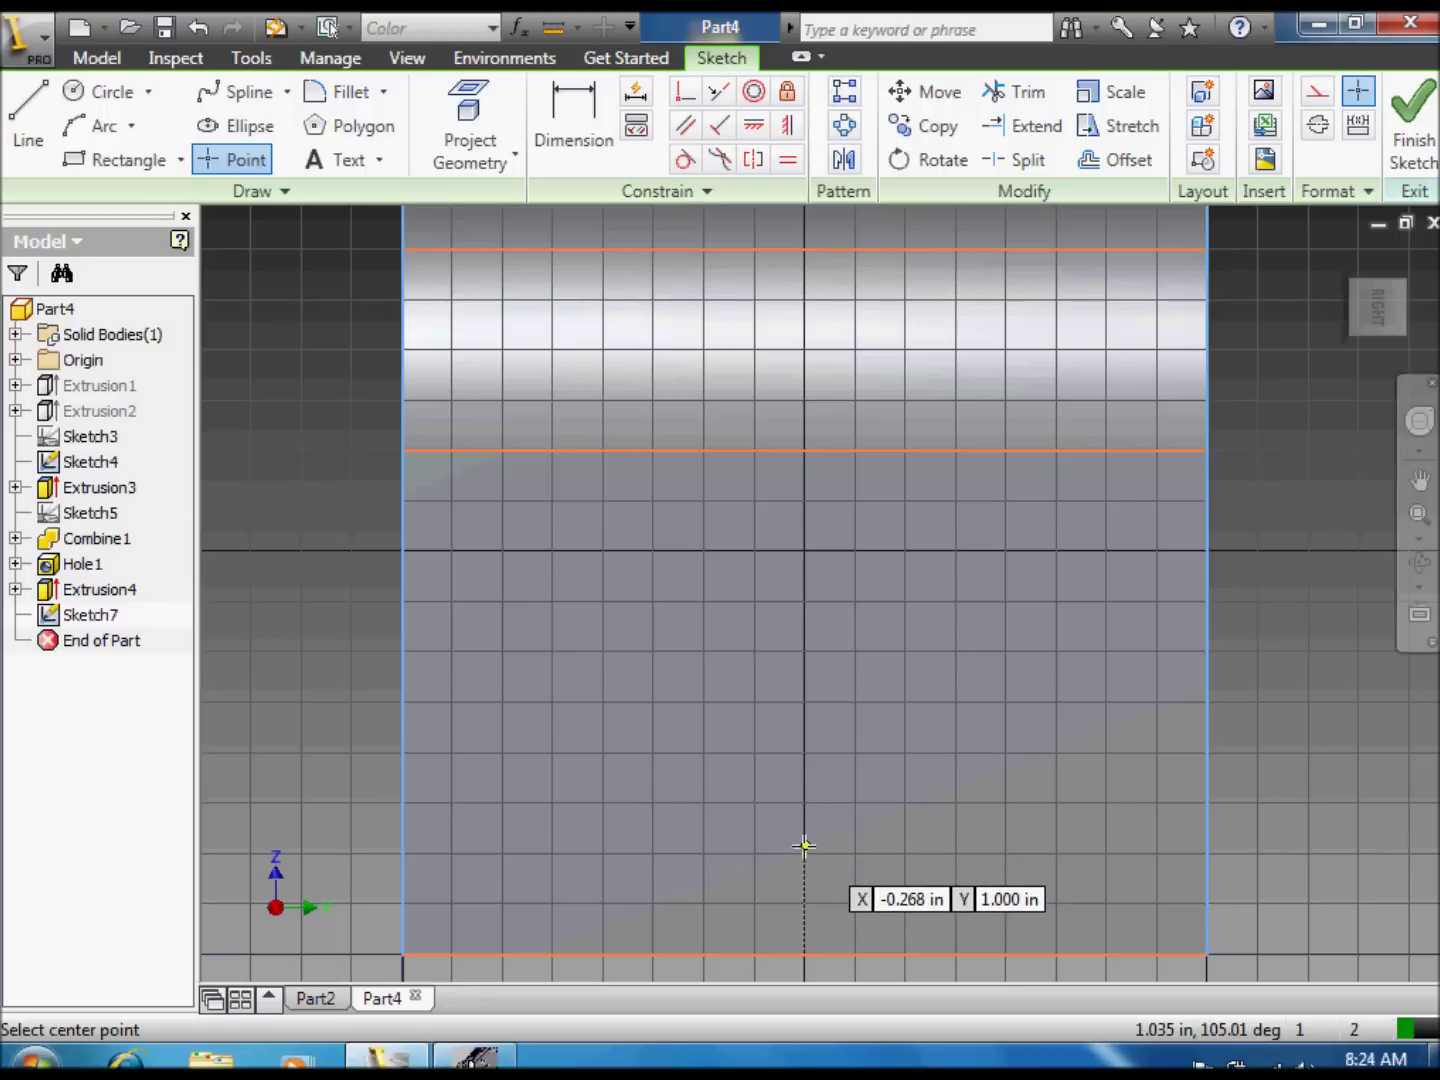
scroll(804, 845, down, 7)
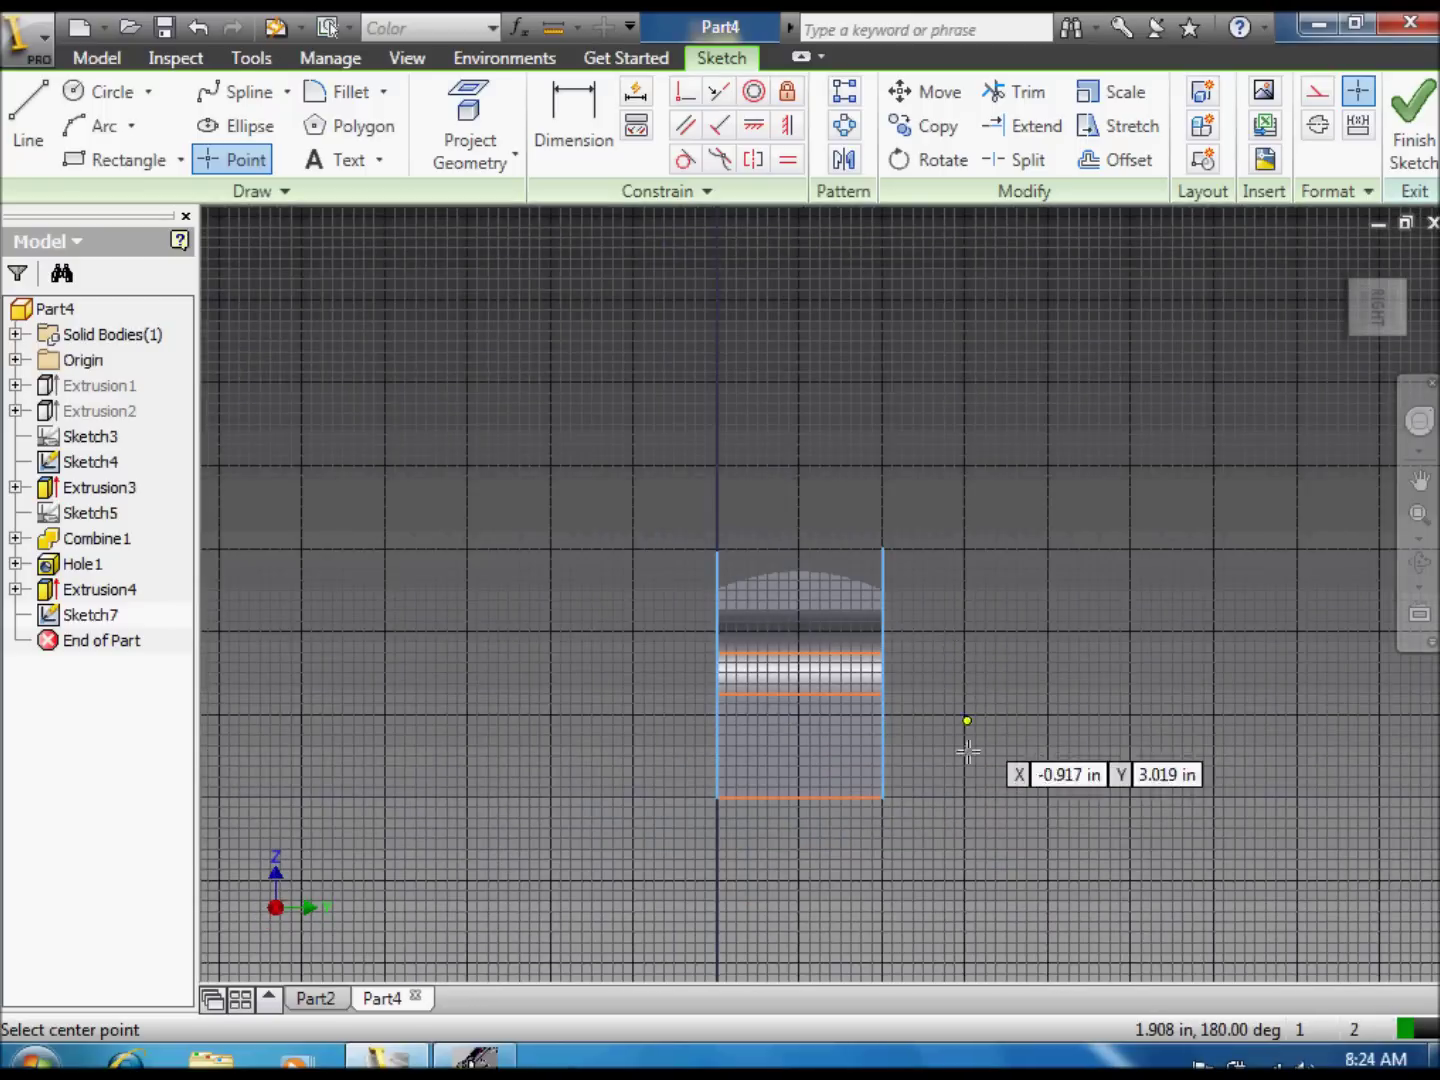
scroll(734, 720, up, 6)
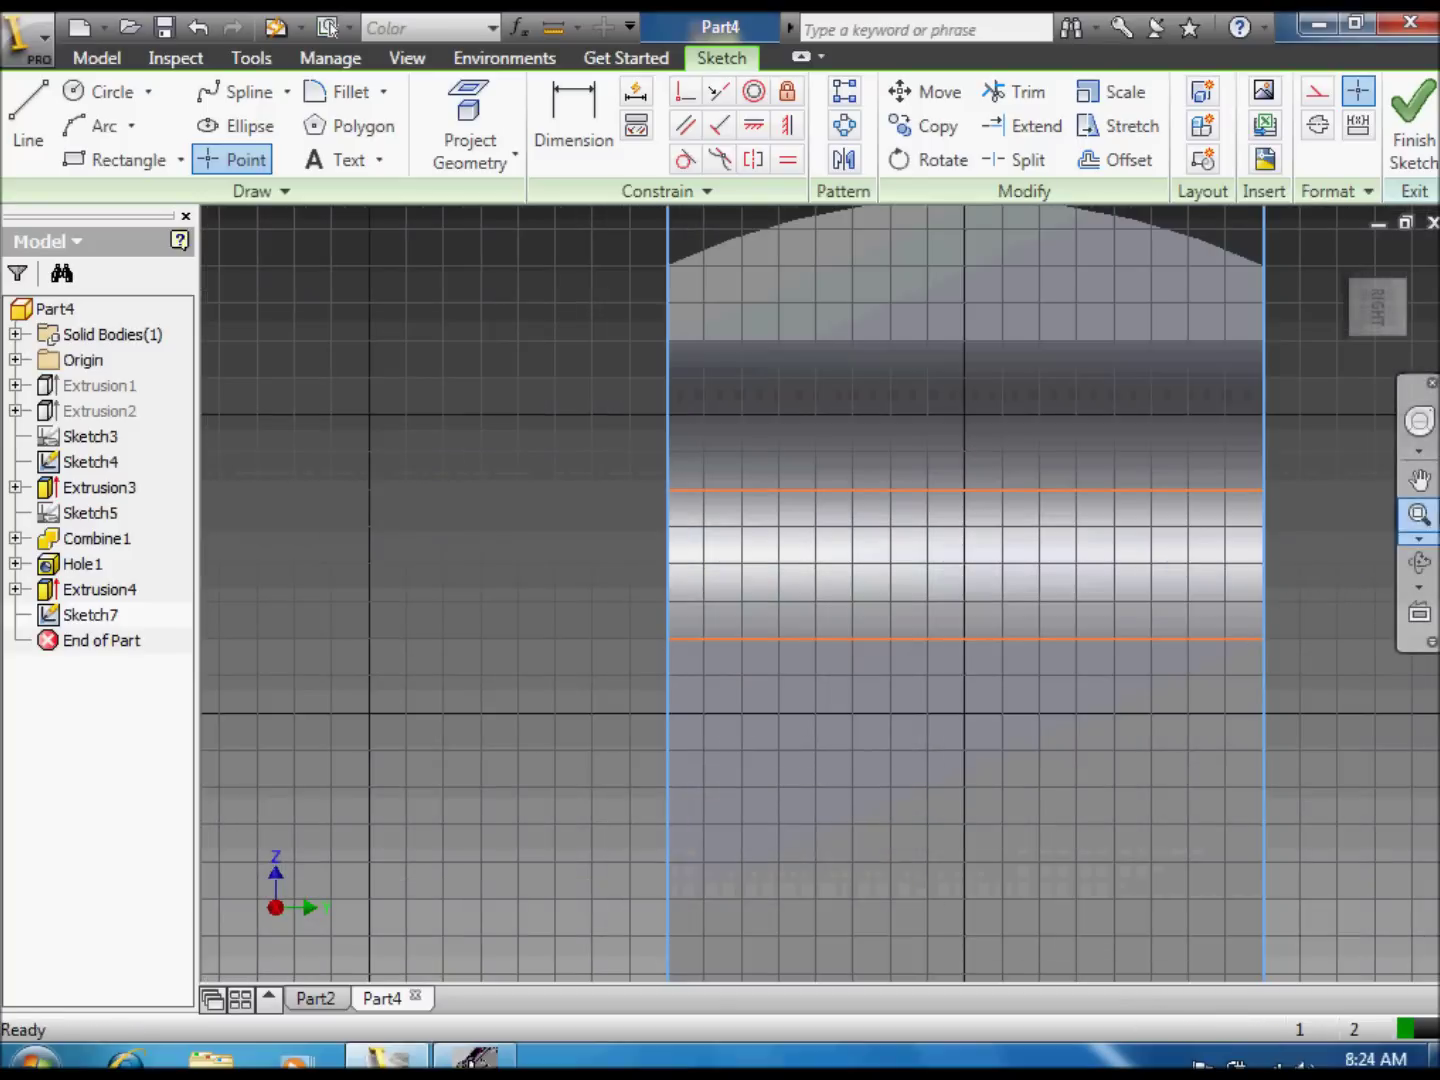
click(1418, 480)
drag(944, 634, 829, 465)
click(235, 159)
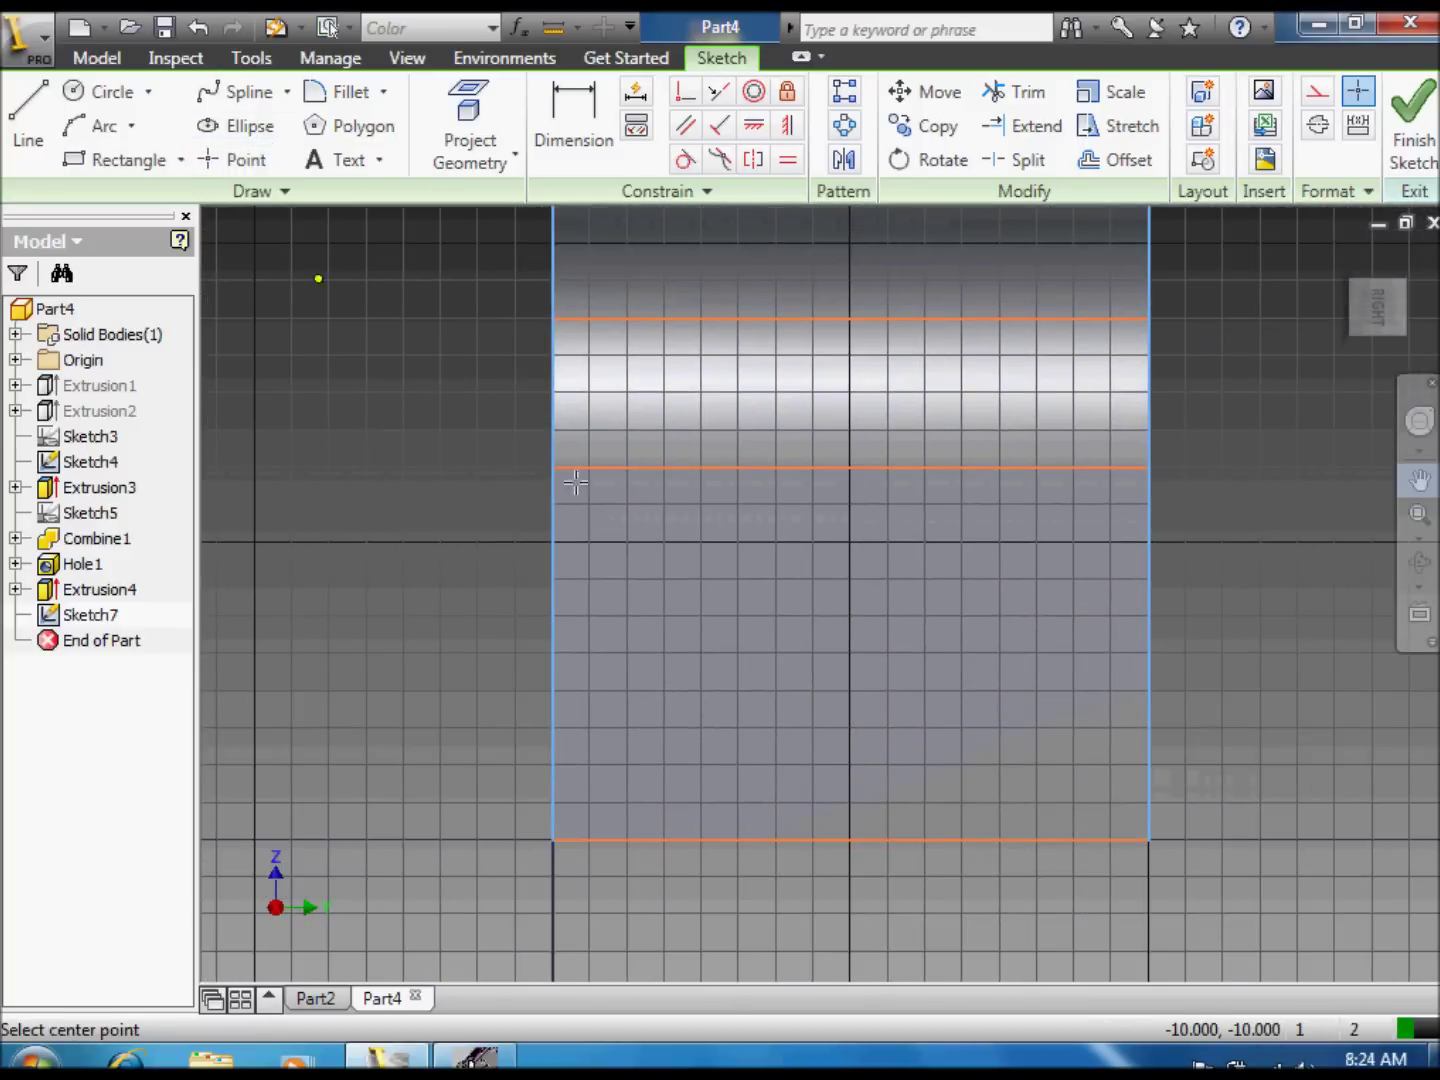
right_click(906, 738)
click(960, 762)
Step: Dimension the point 0.375 in above the end face's bottom edge and finish the sketch
key(d)
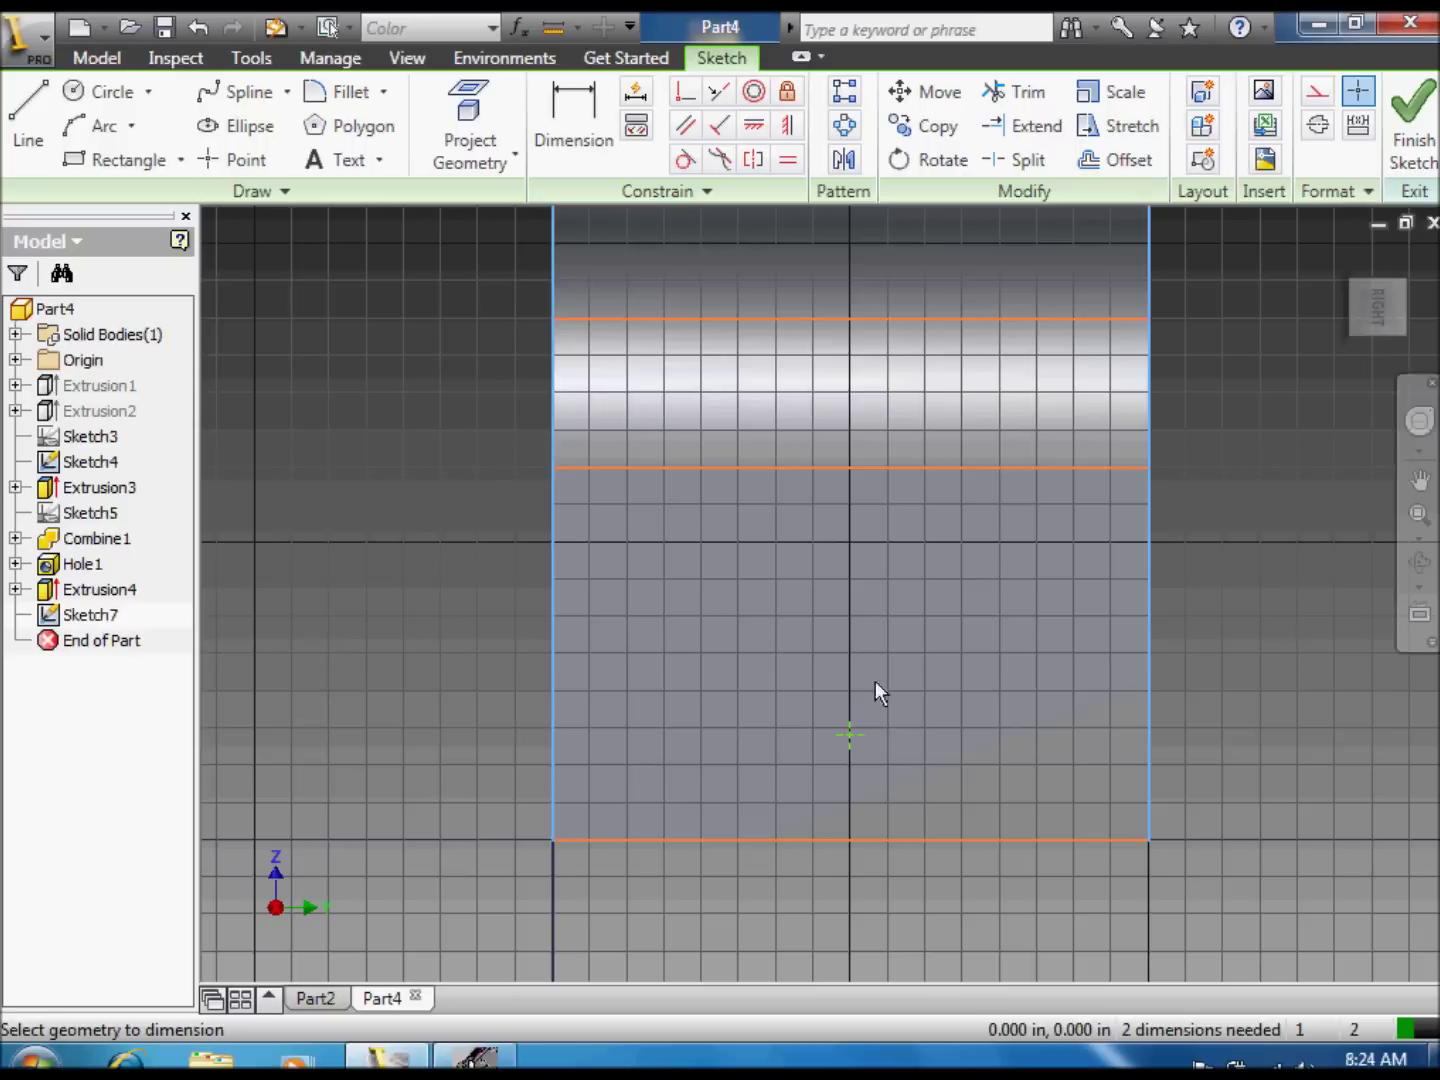
click(849, 734)
click(866, 840)
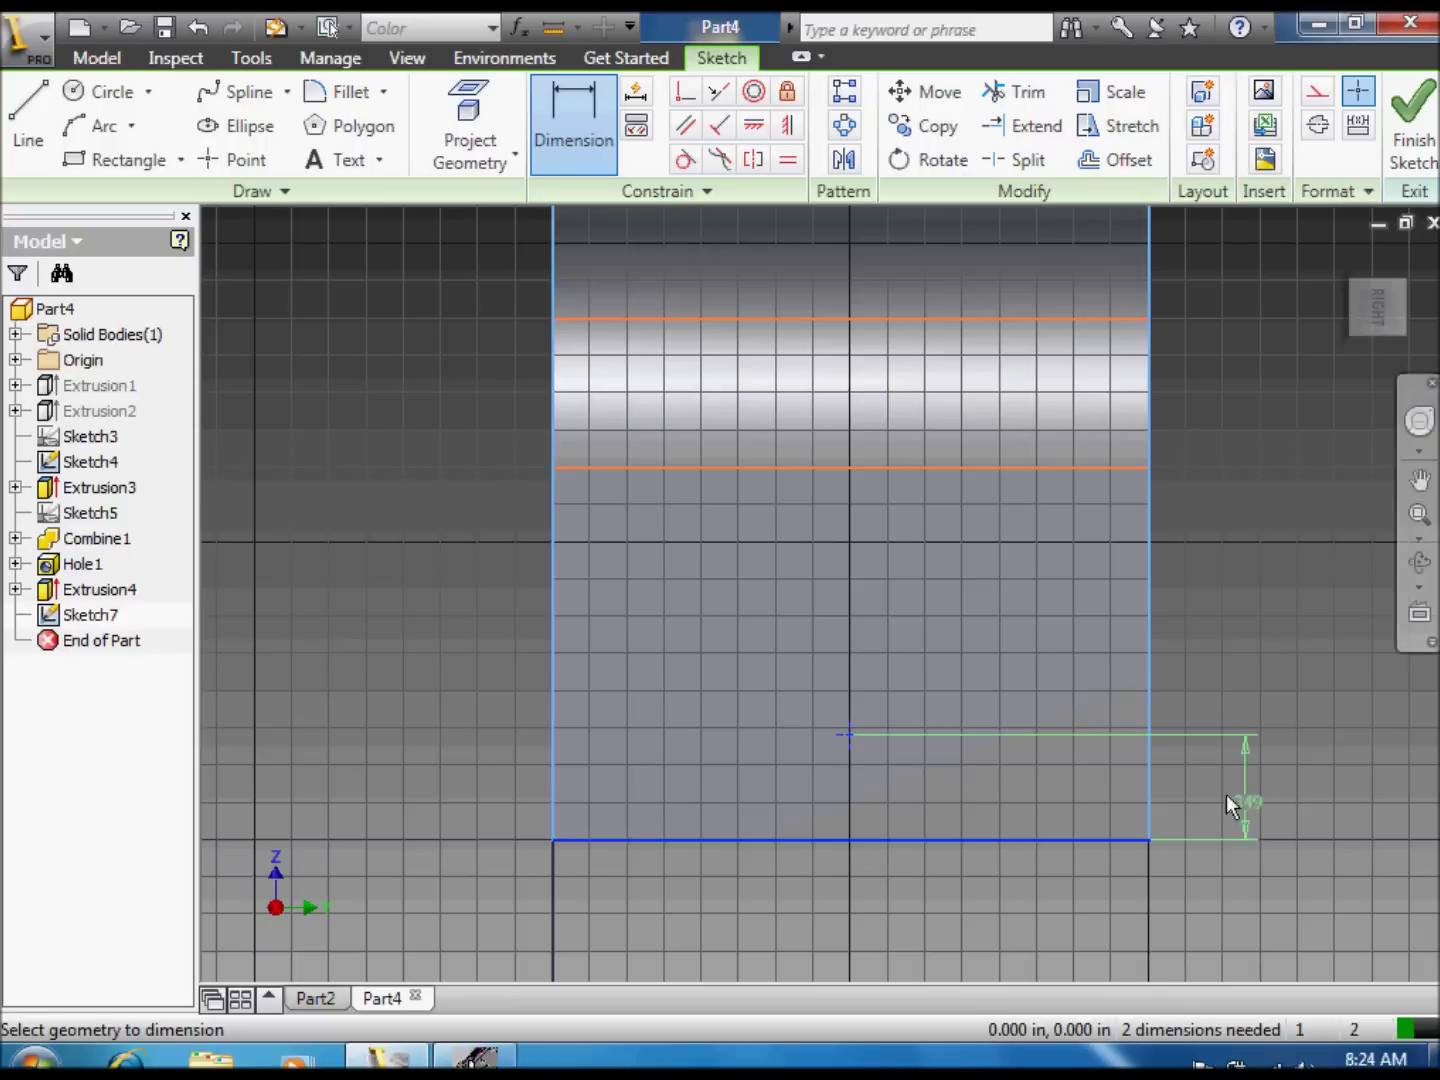
click(1266, 801)
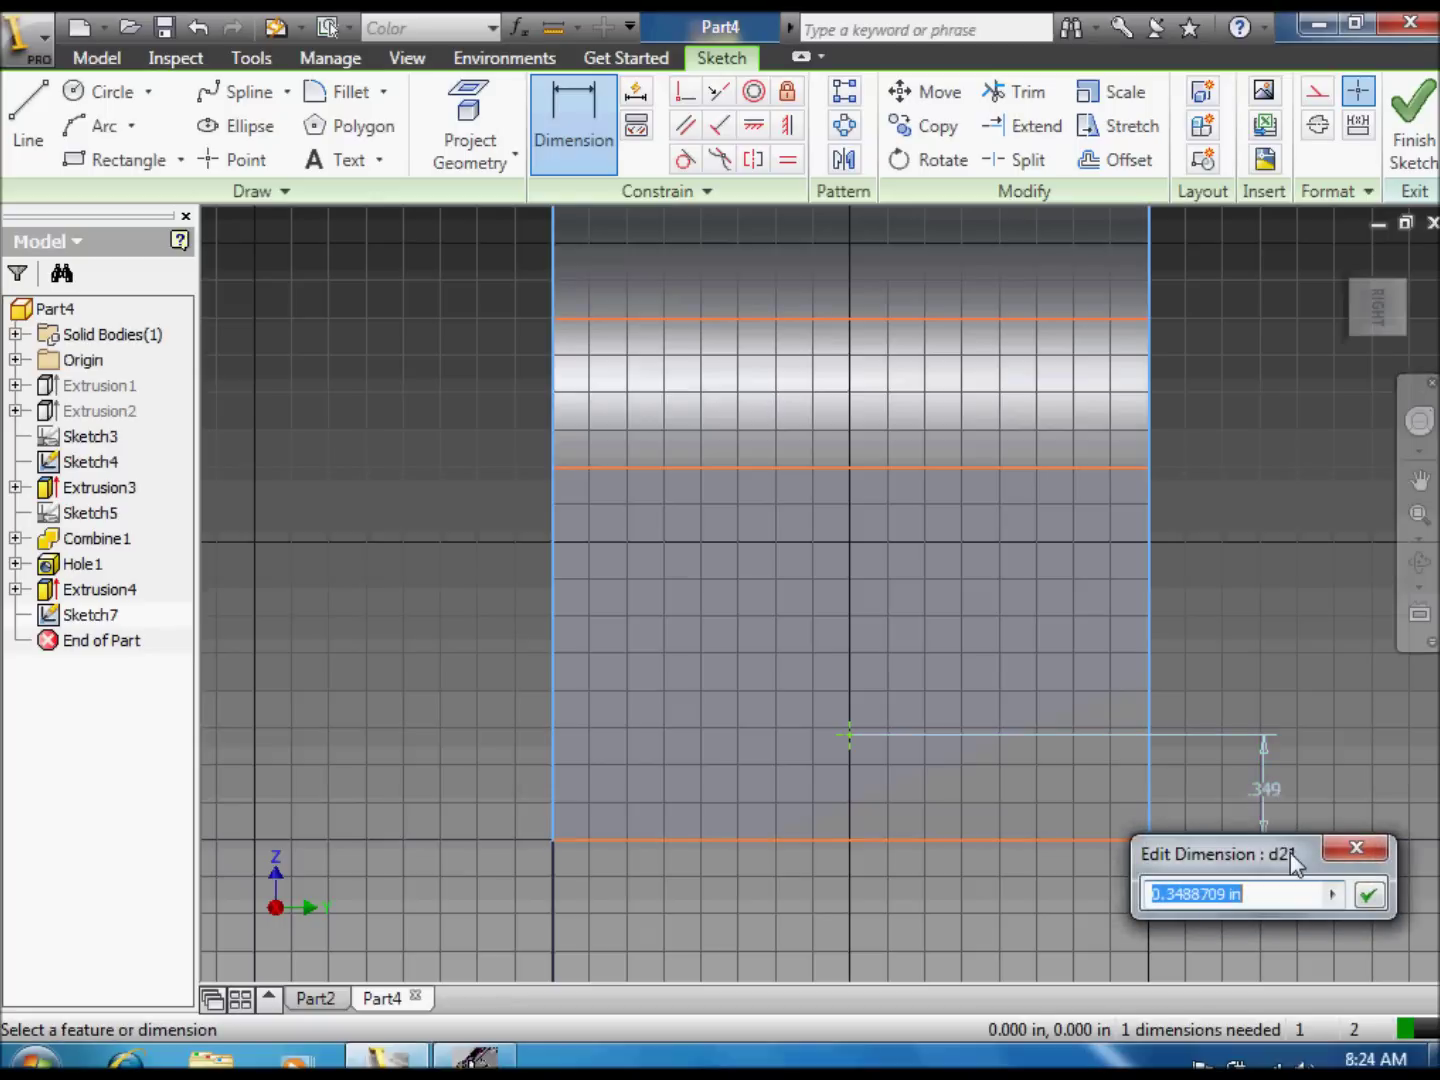
text(0.375)
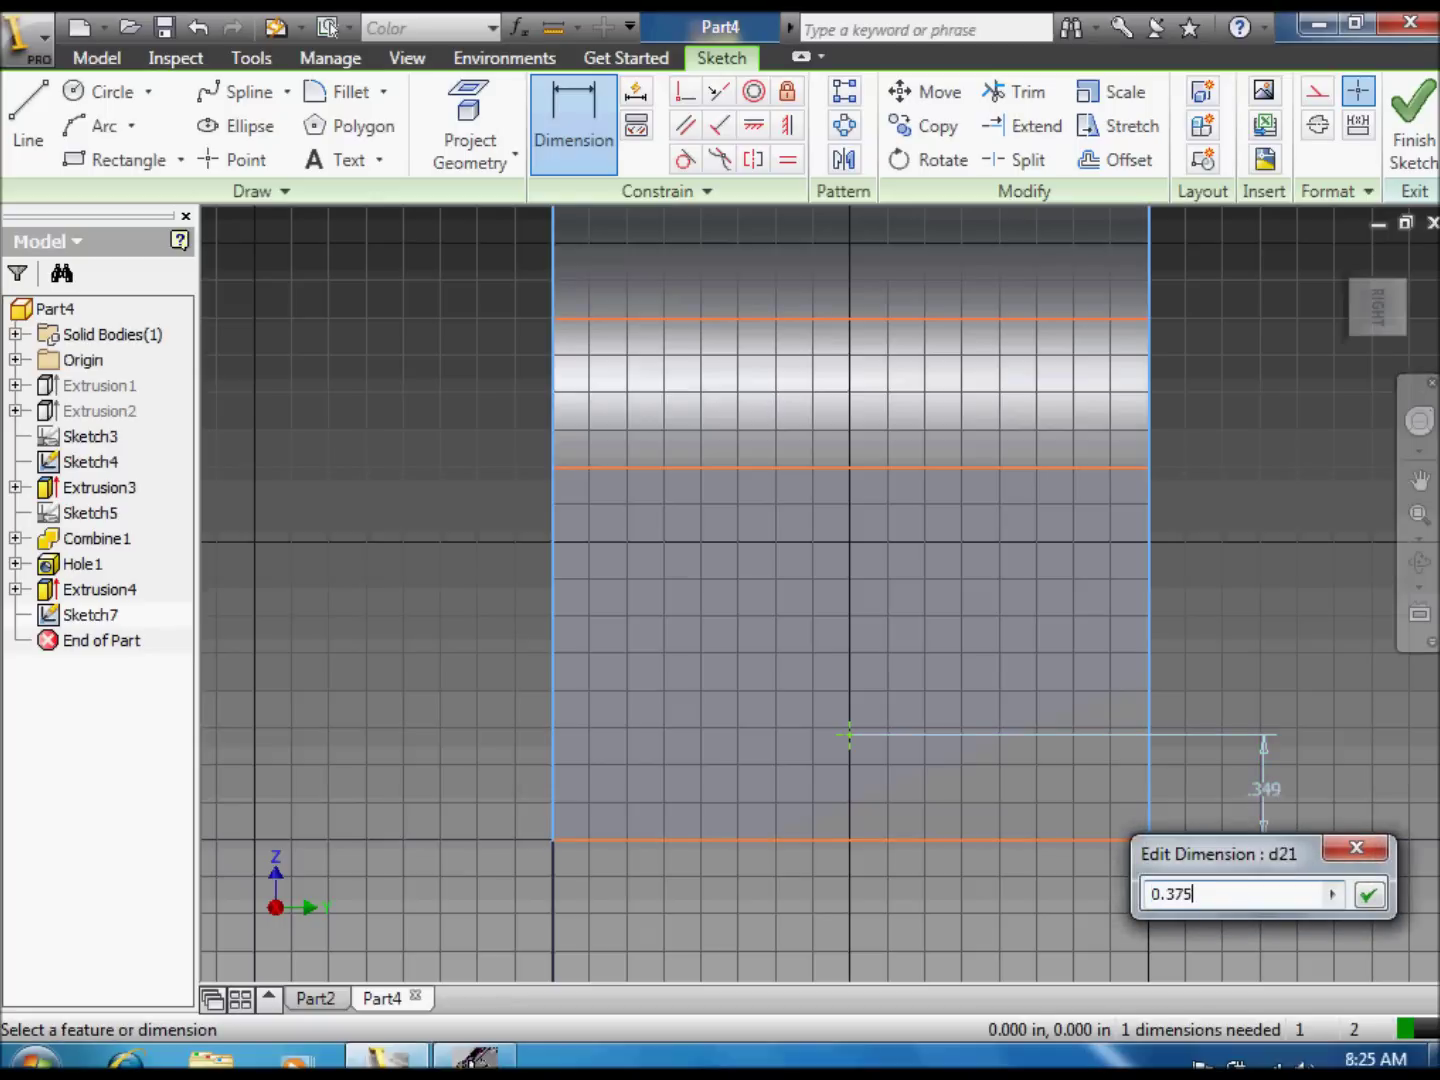
click(1368, 896)
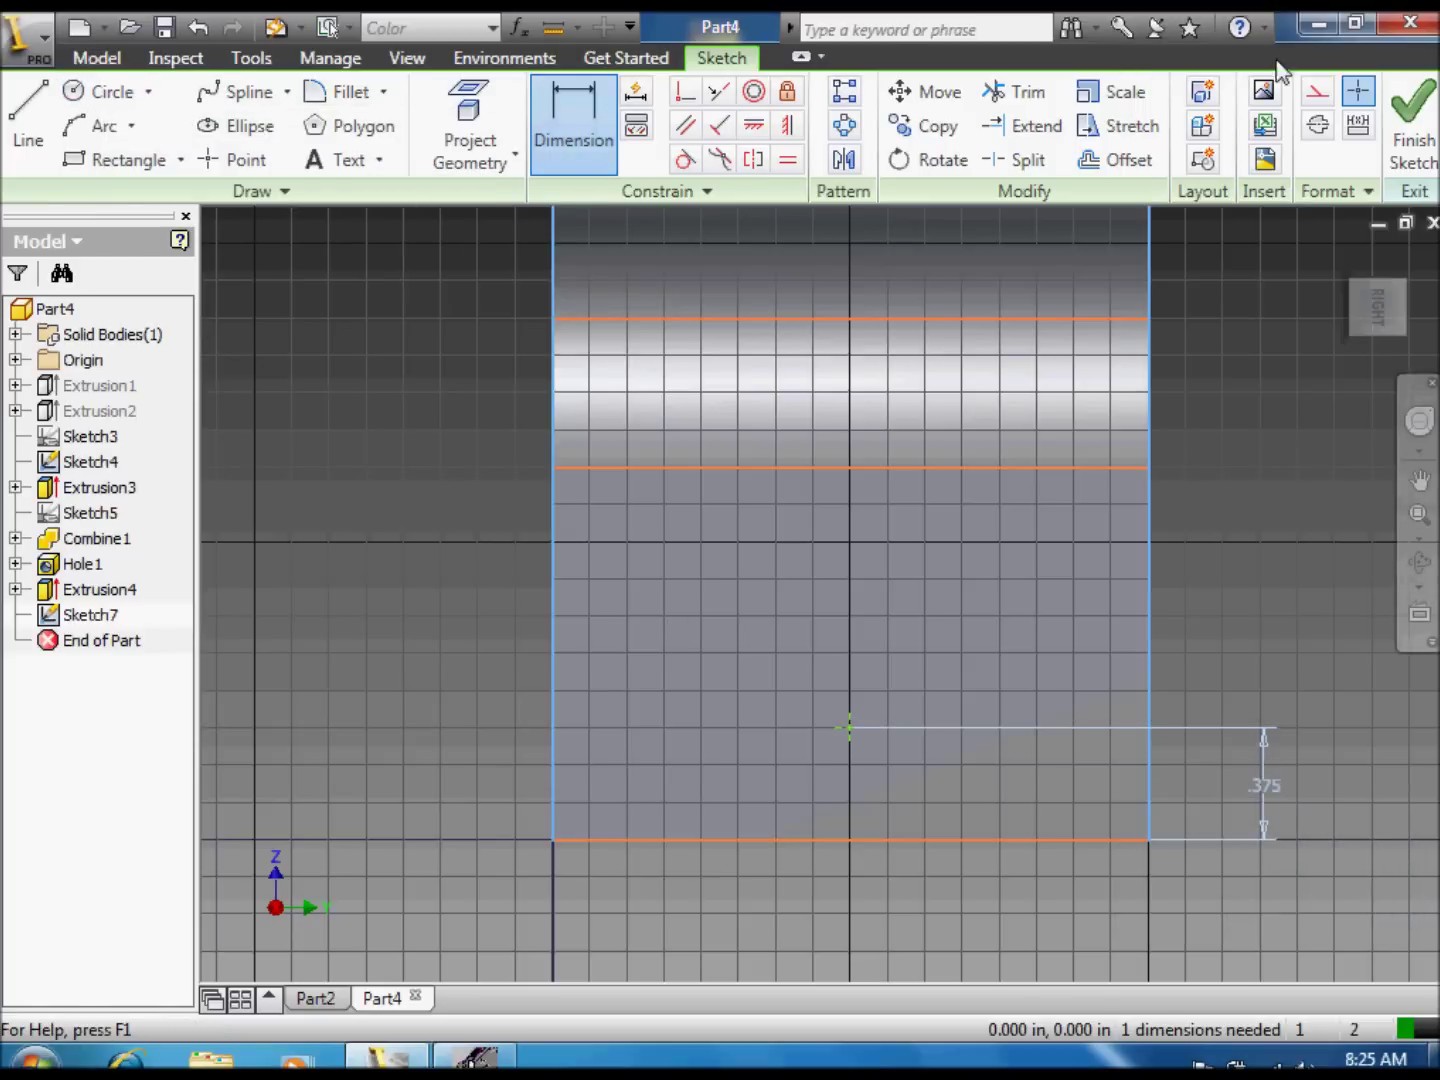
click(1413, 125)
Step: Create a plain flat-bottomed hole at the sketch point, 0.25 in in diameter and 0.5 in deep
click(474, 110)
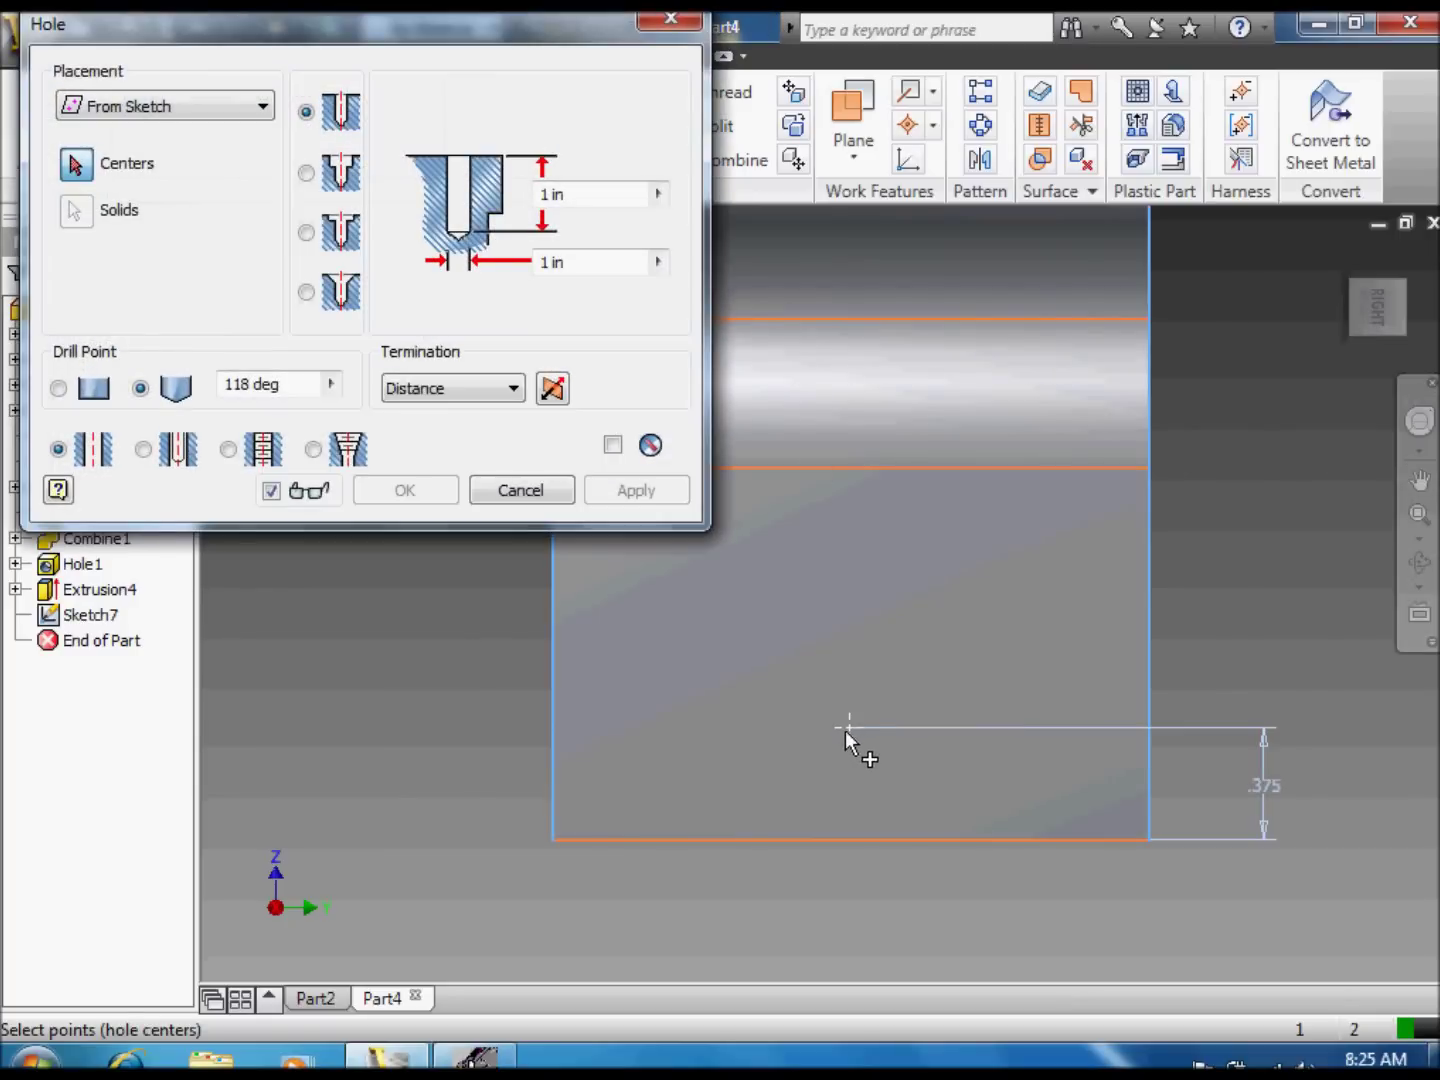
click(846, 729)
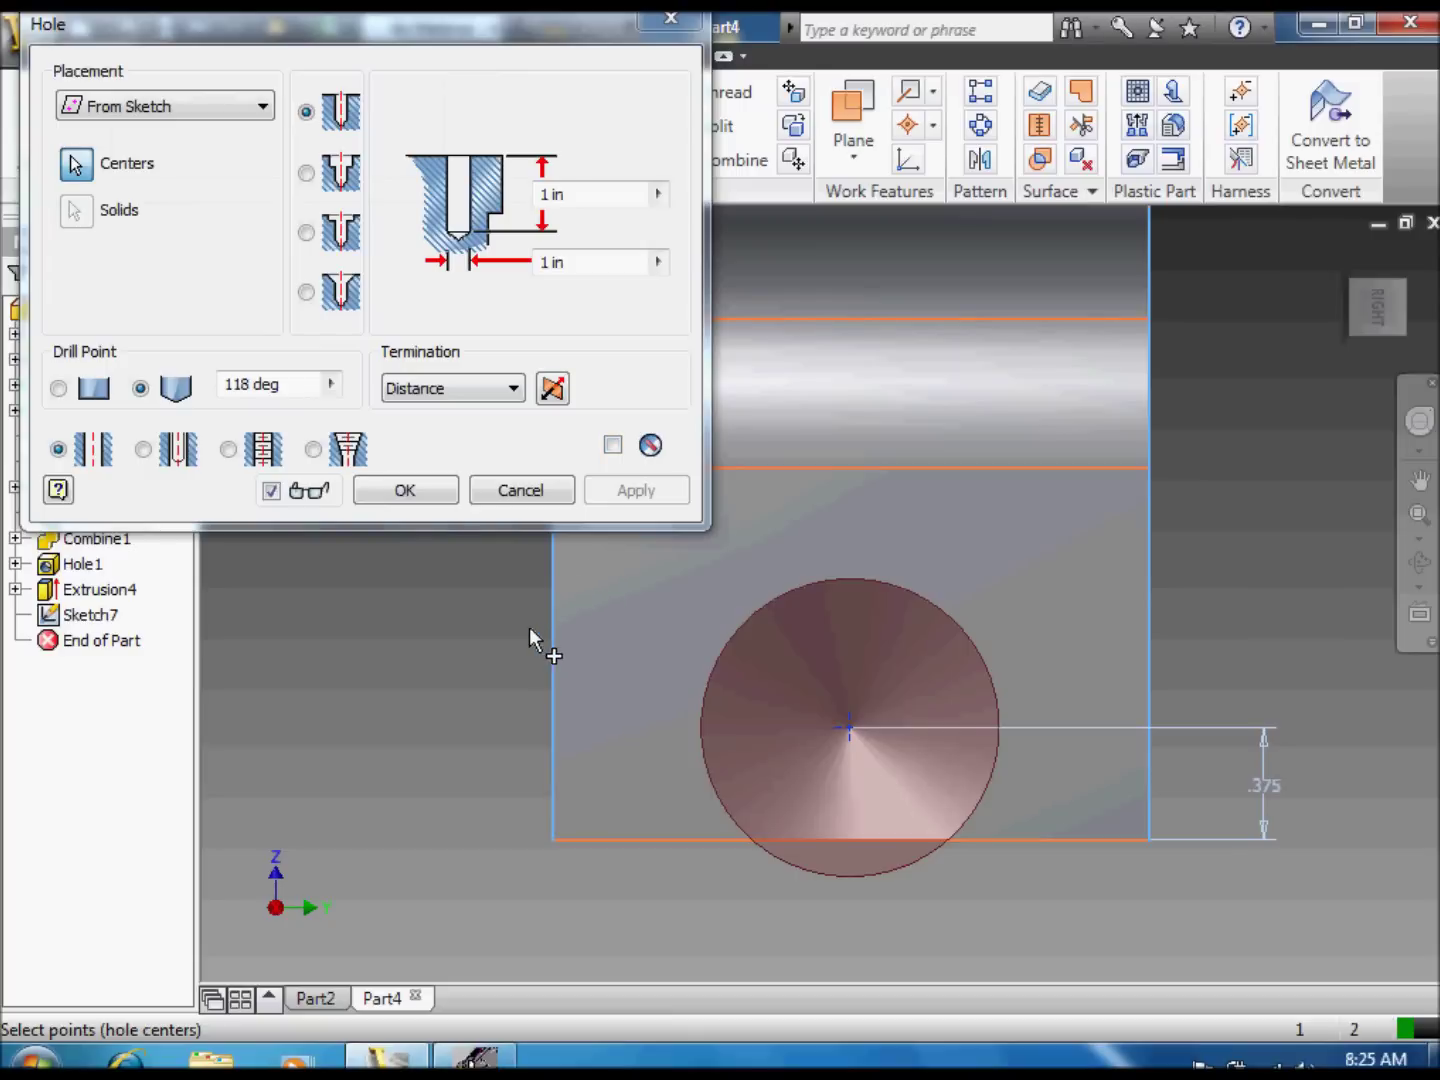
double_click(553, 263)
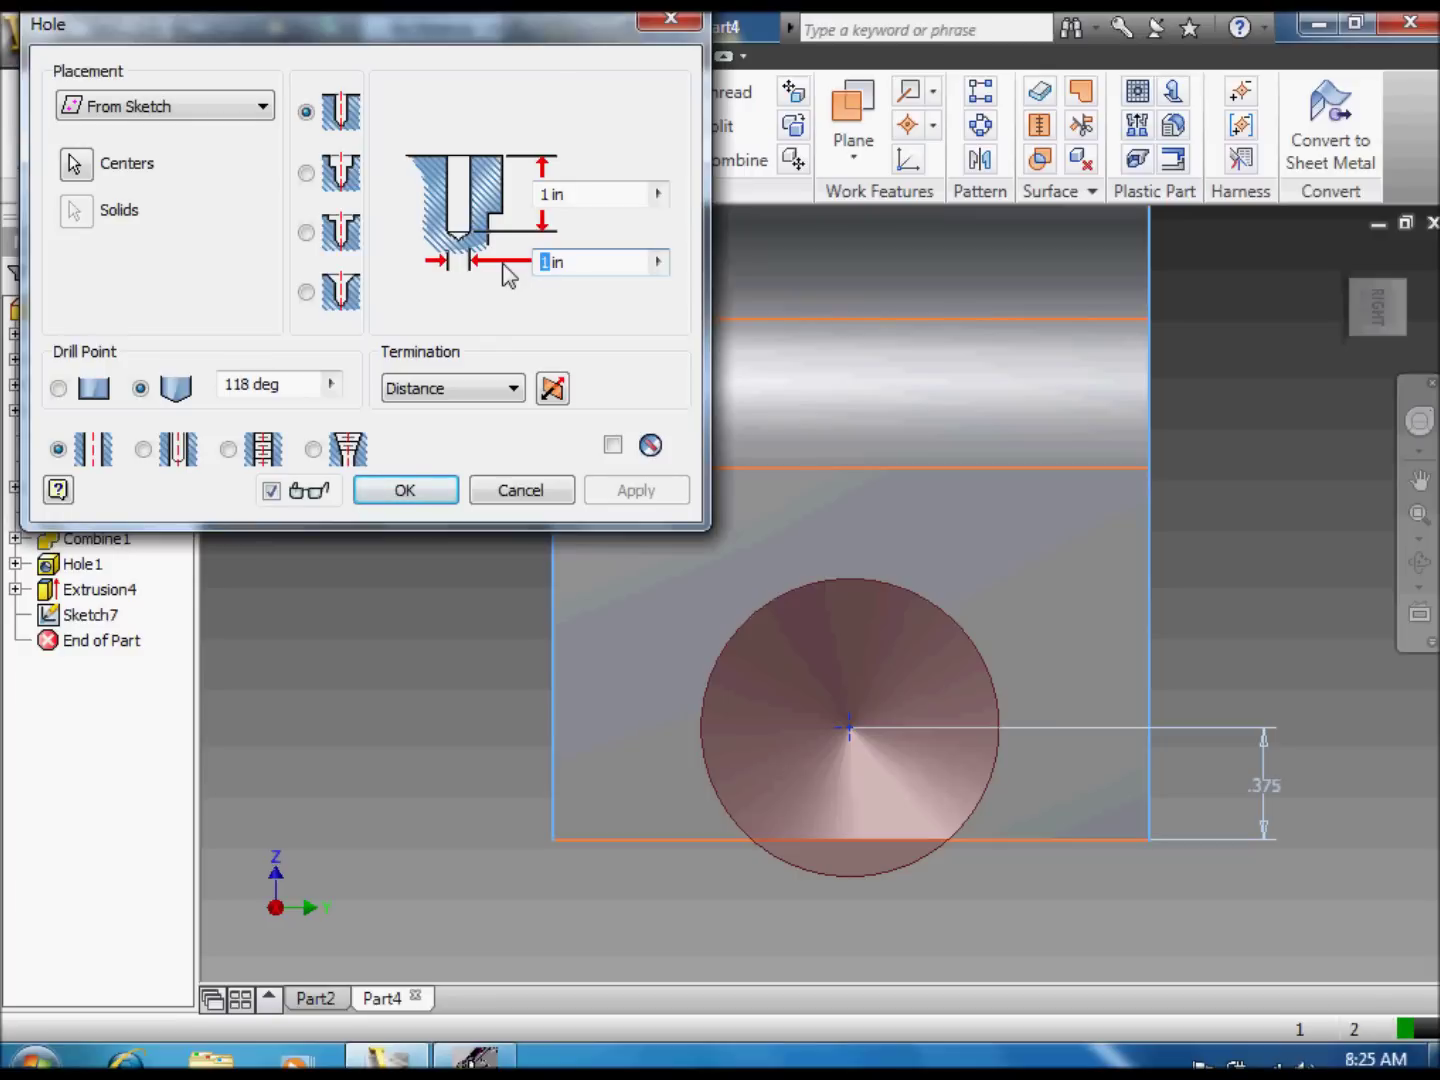
text(0.25)
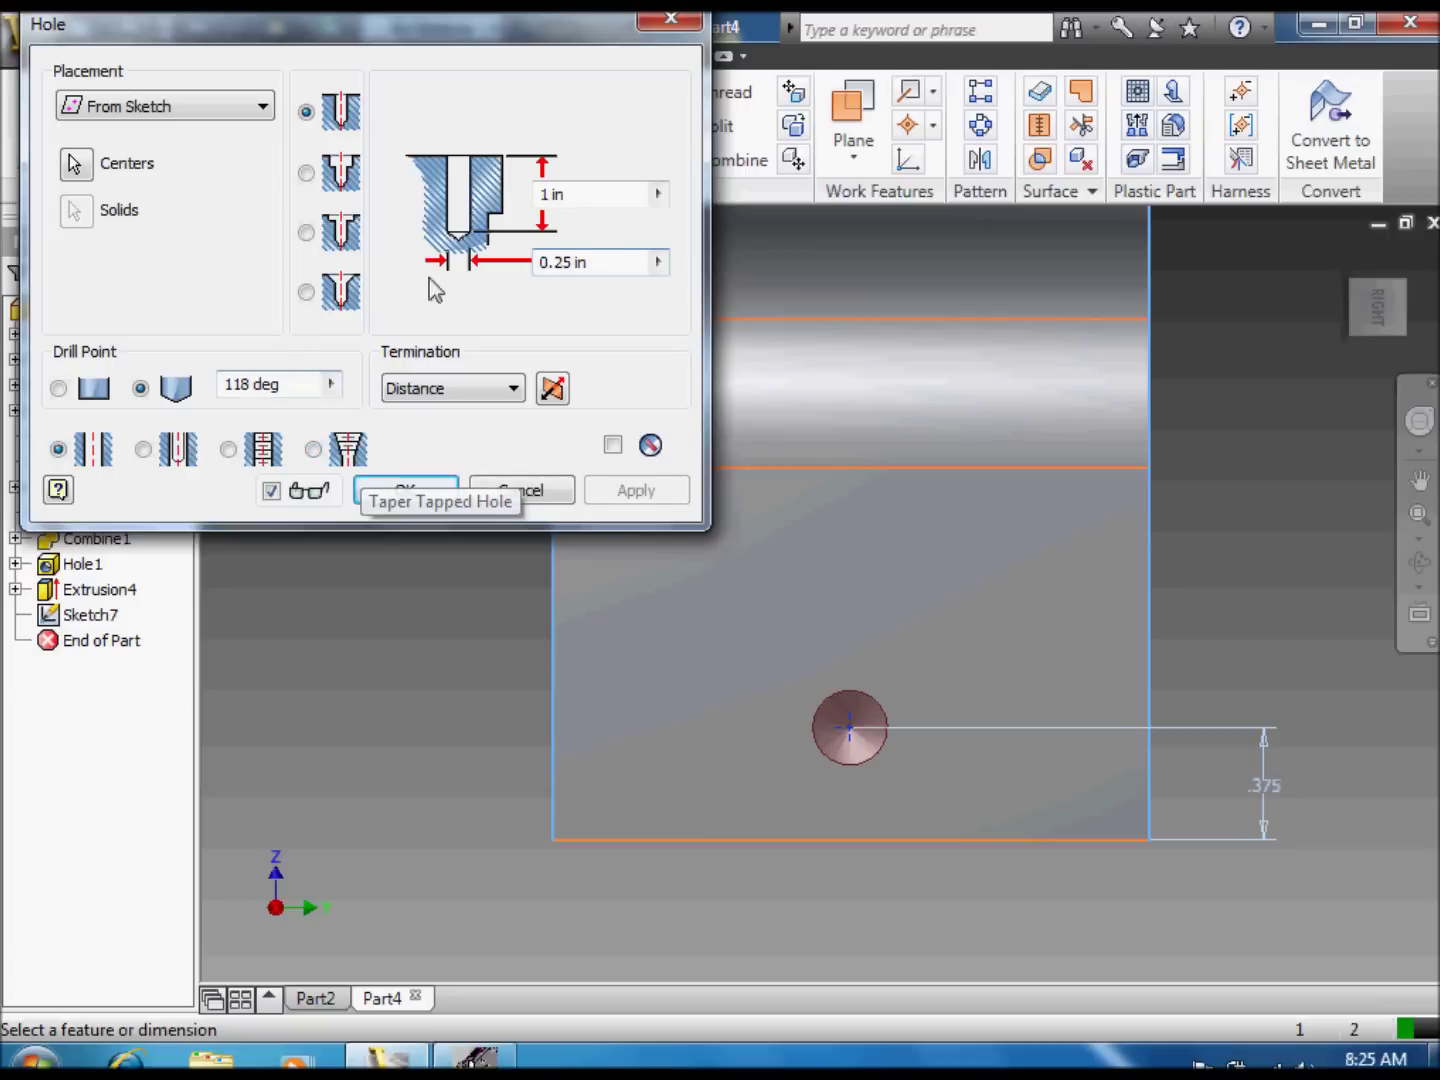
double_click(545, 193)
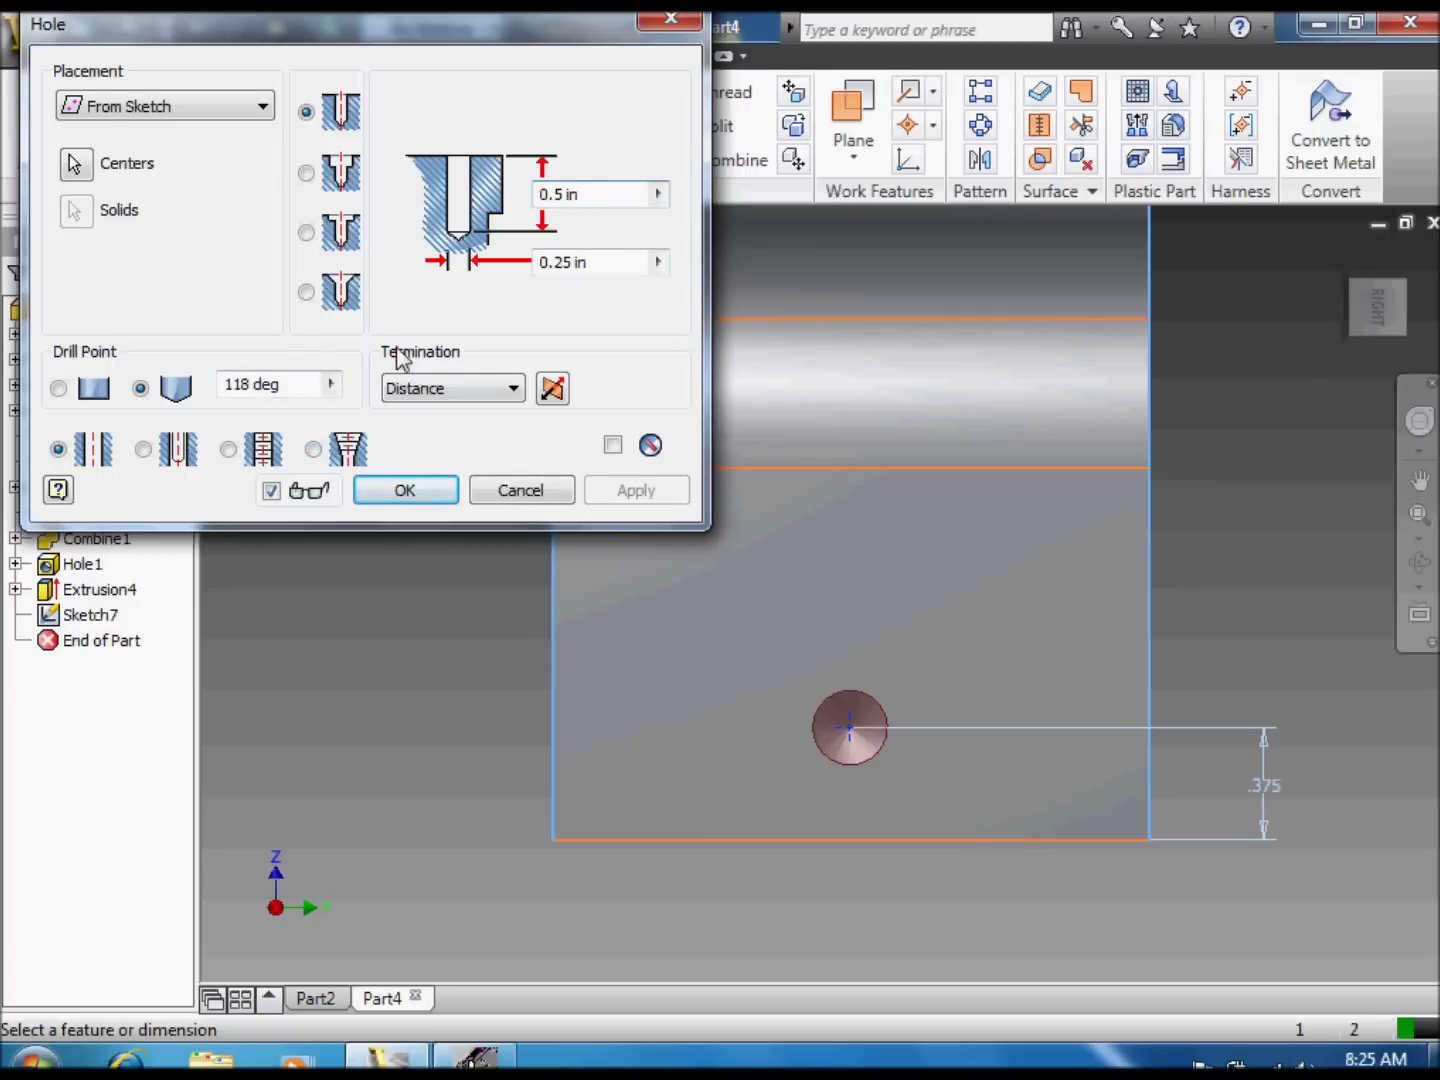
click(58, 389)
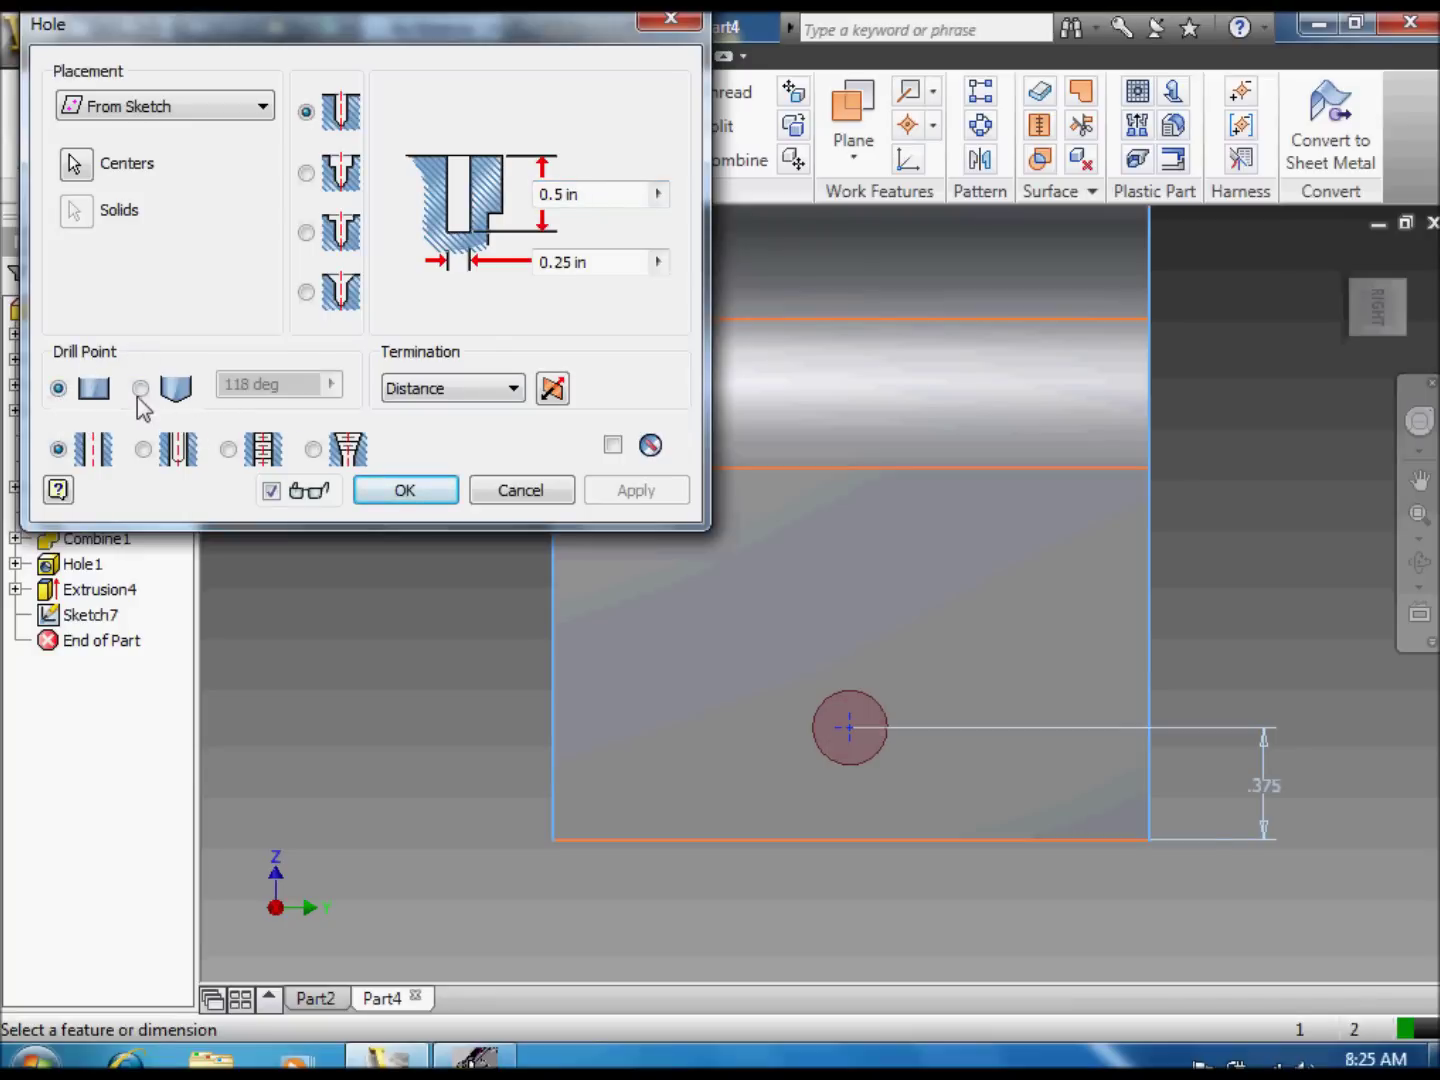
click(1418, 568)
mouse_move(935, 685)
mouse_down()
mouse_move(814, 701)
mouse_move(810, 651)
mouse_move(1140, 659)
mouse_move(971, 665)
mouse_move(800, 696)
mouse_move(734, 588)
mouse_move(800, 603)
mouse_move(825, 528)
mouse_up()
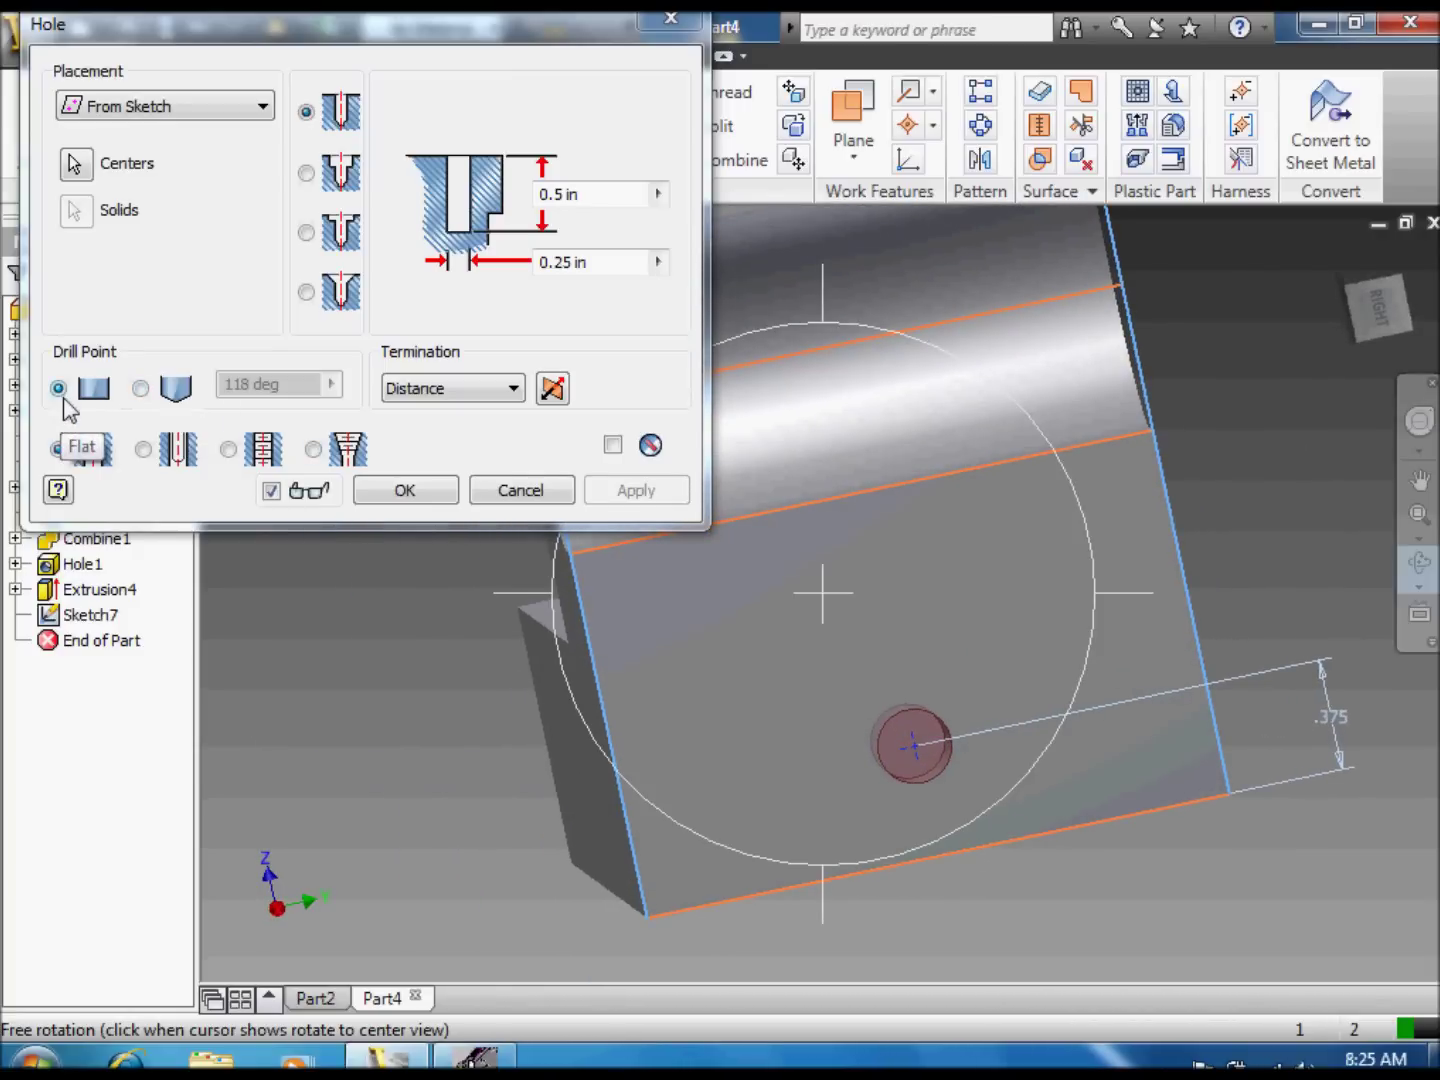
click(444, 499)
Step: Start a new sketch on the end face of the low step, at the opposite end of the block
drag(790, 645, 1049, 704)
right_click(488, 365)
click(495, 408)
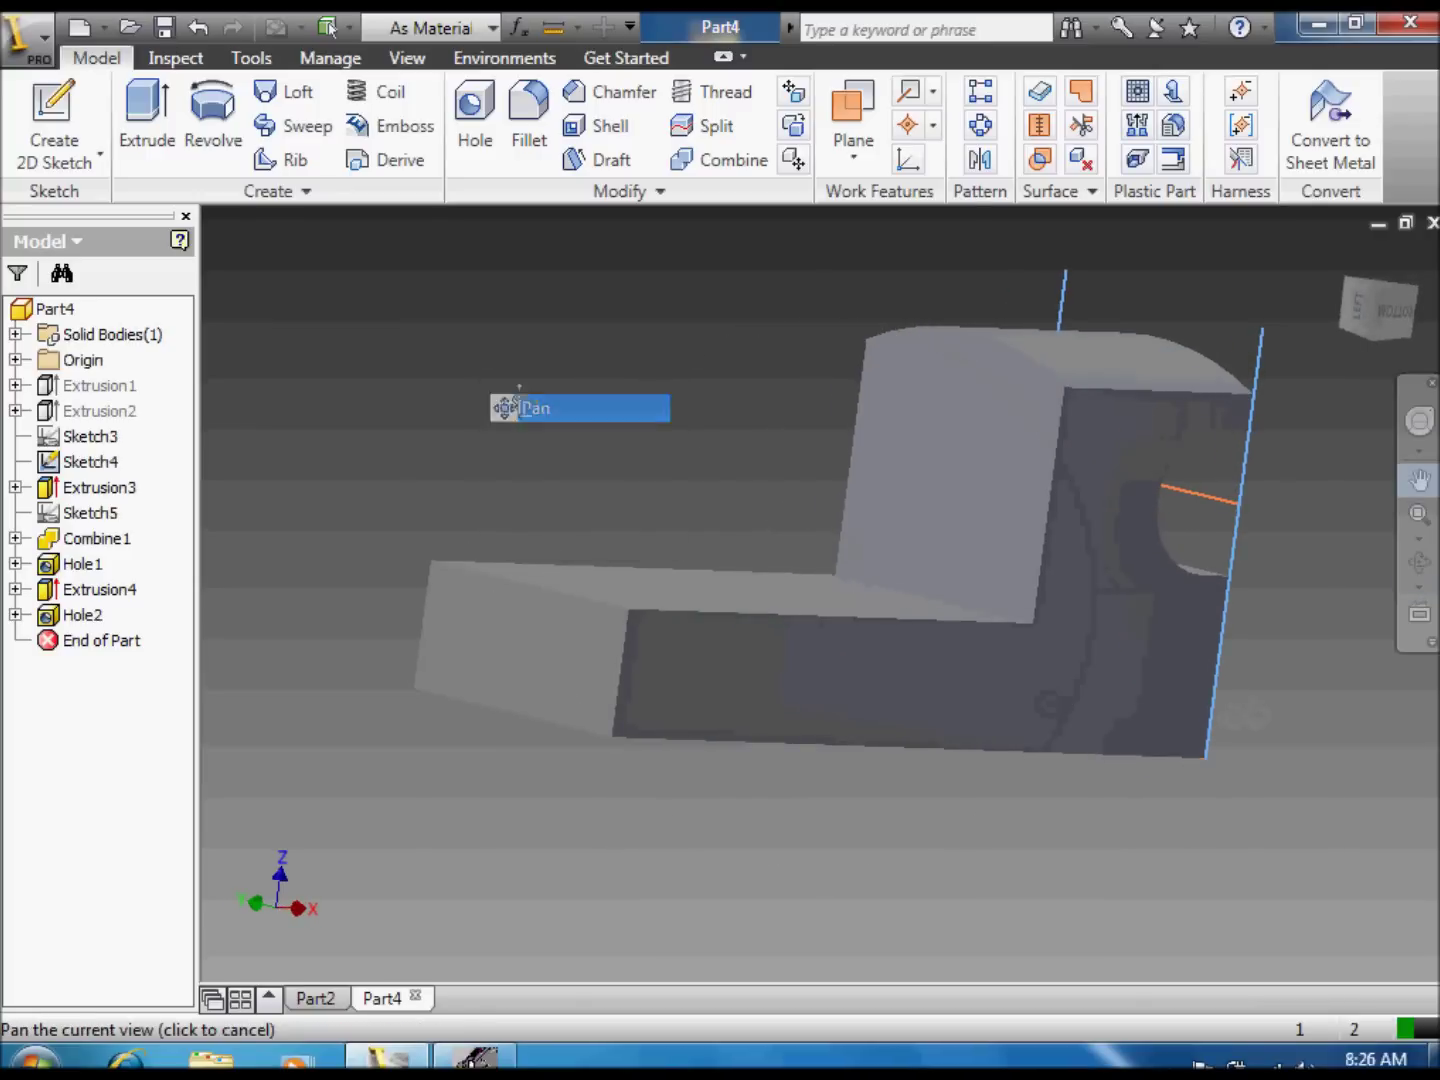
right_click(648, 379)
click(687, 392)
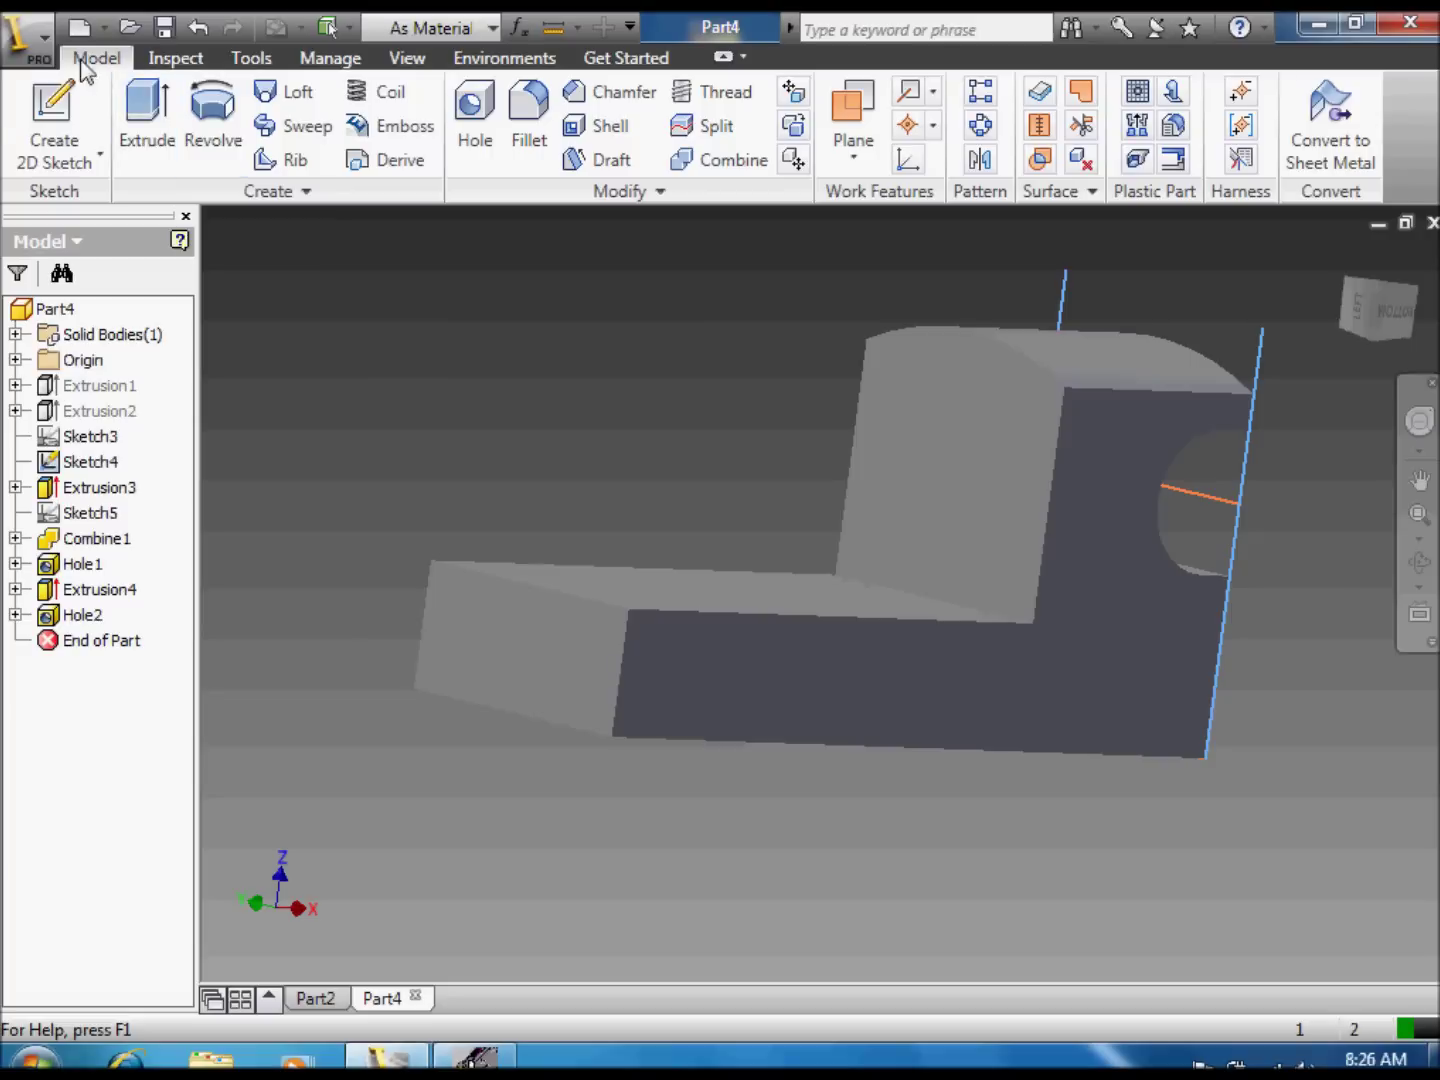
click(70, 112)
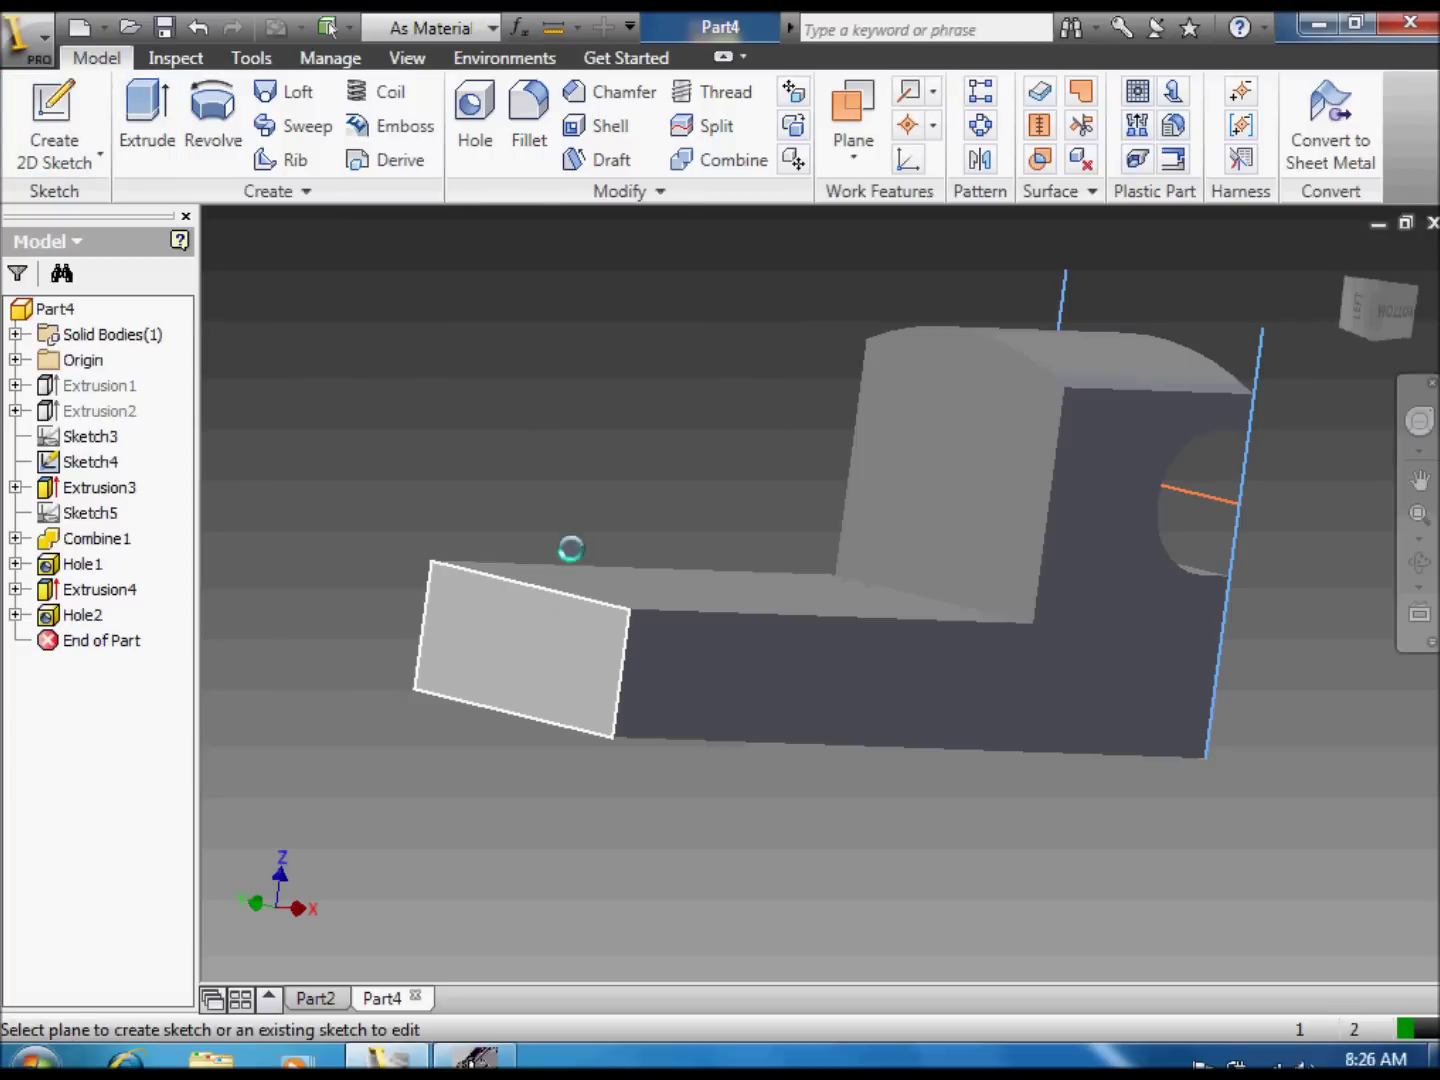
Step: Place a sketch point on the low end face's vertical centerline, about 0.56 in above the bottom edge
click(1361, 312)
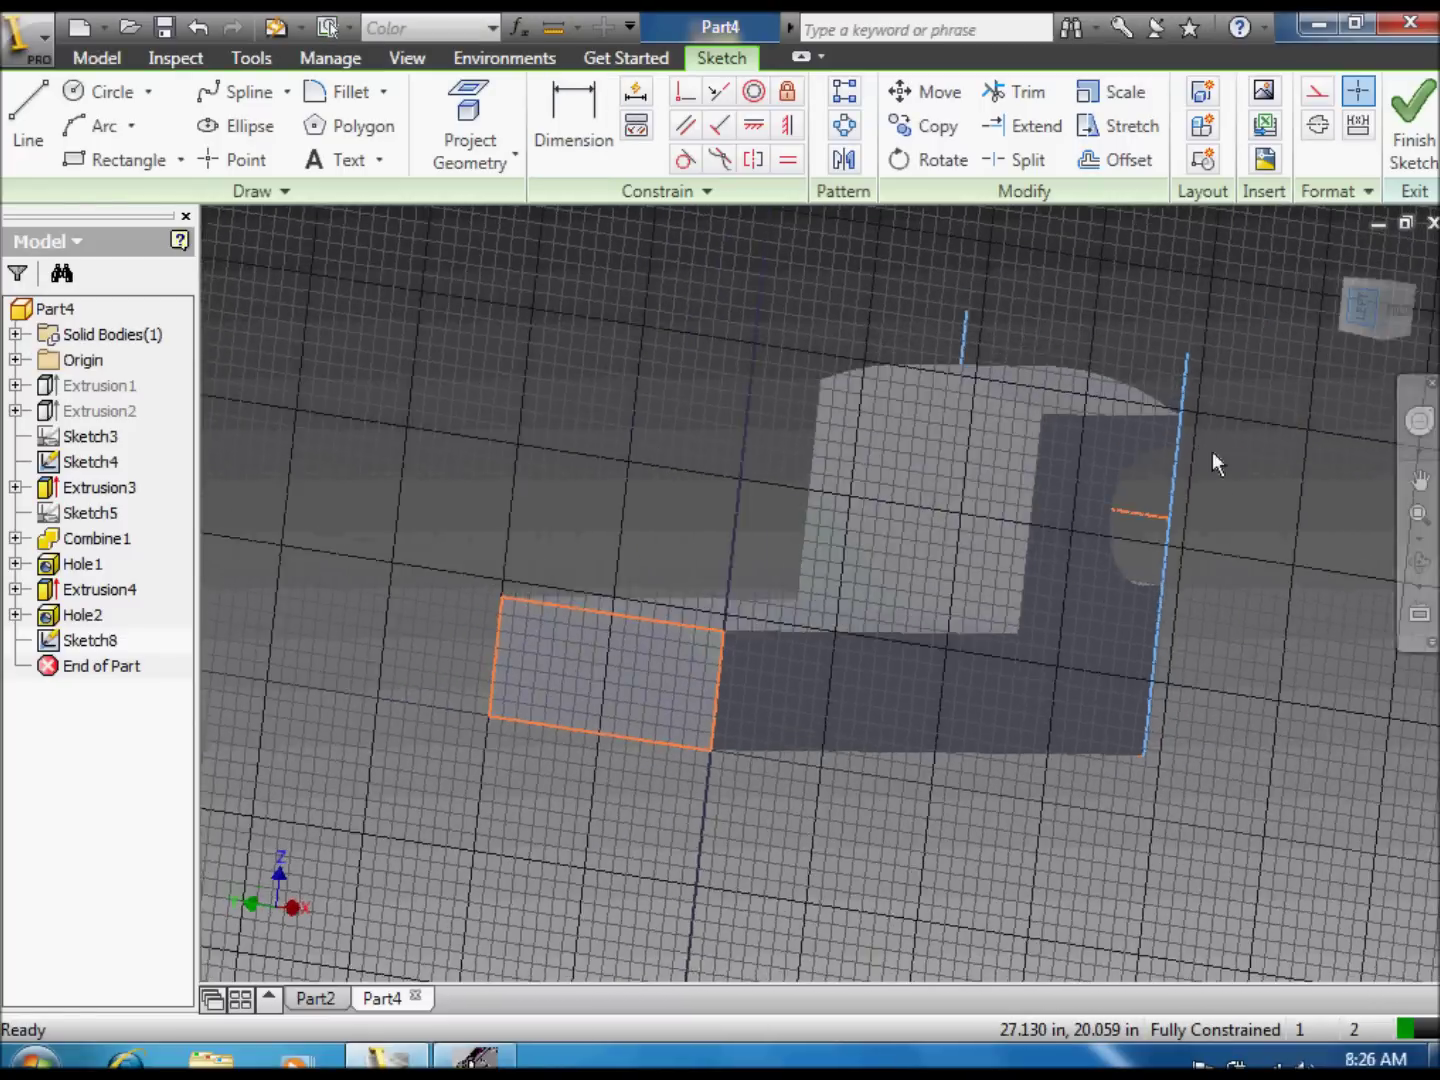
scroll(730, 755, up, 5)
click(1420, 481)
drag(1030, 486, 828, 540)
right_click(828, 540)
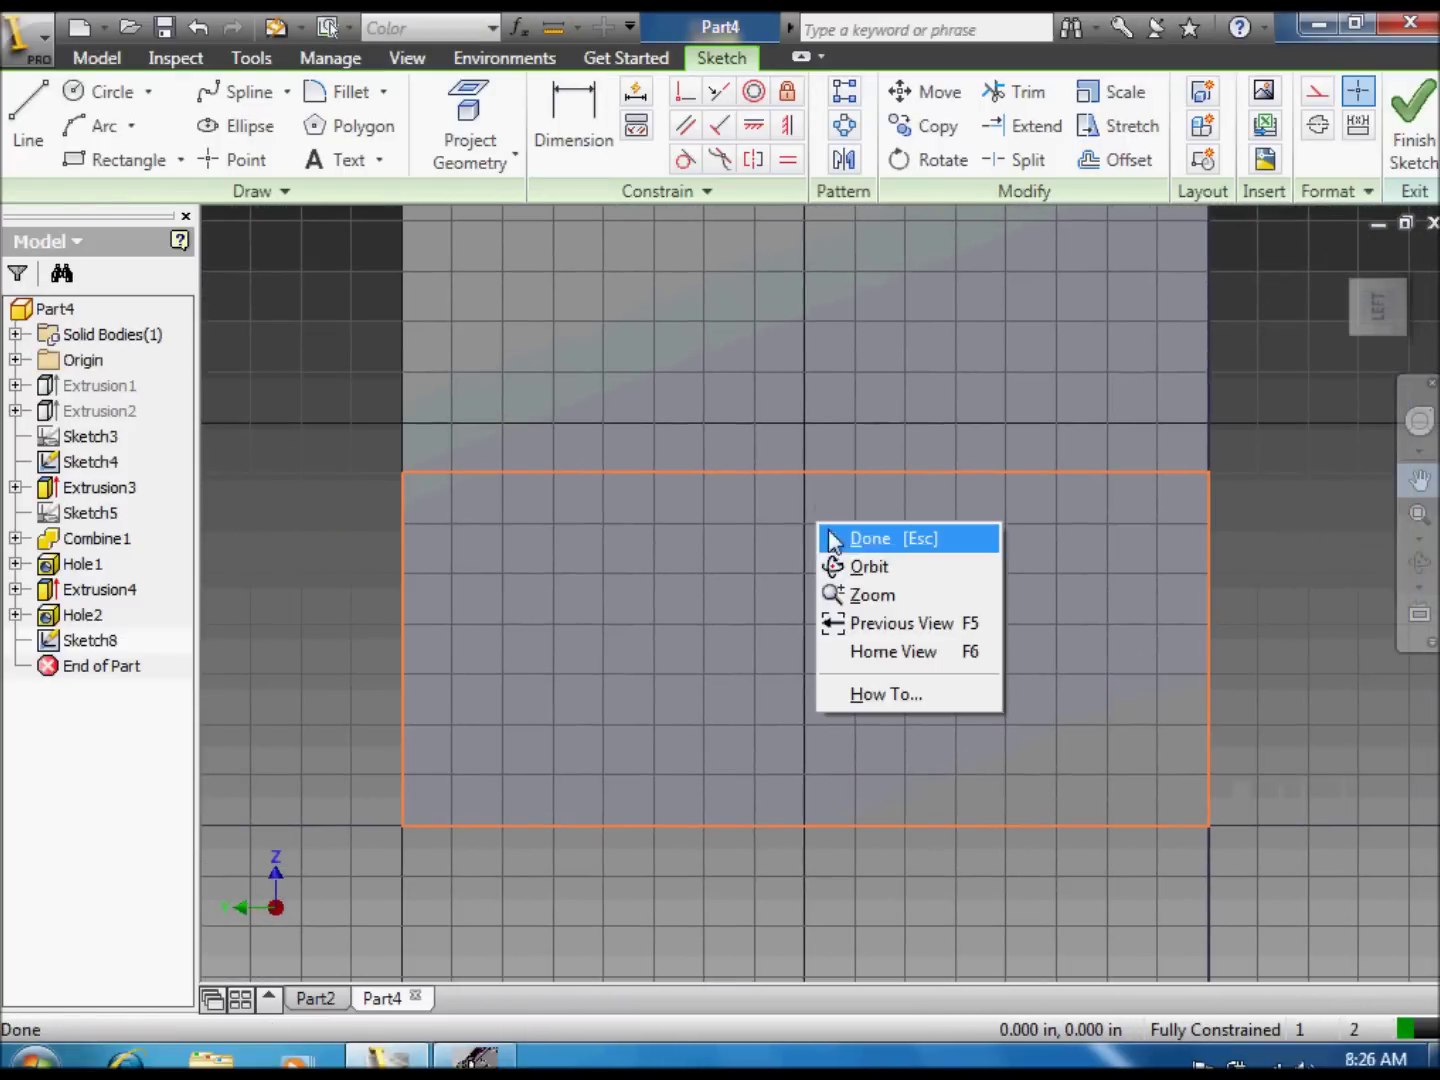
click(868, 539)
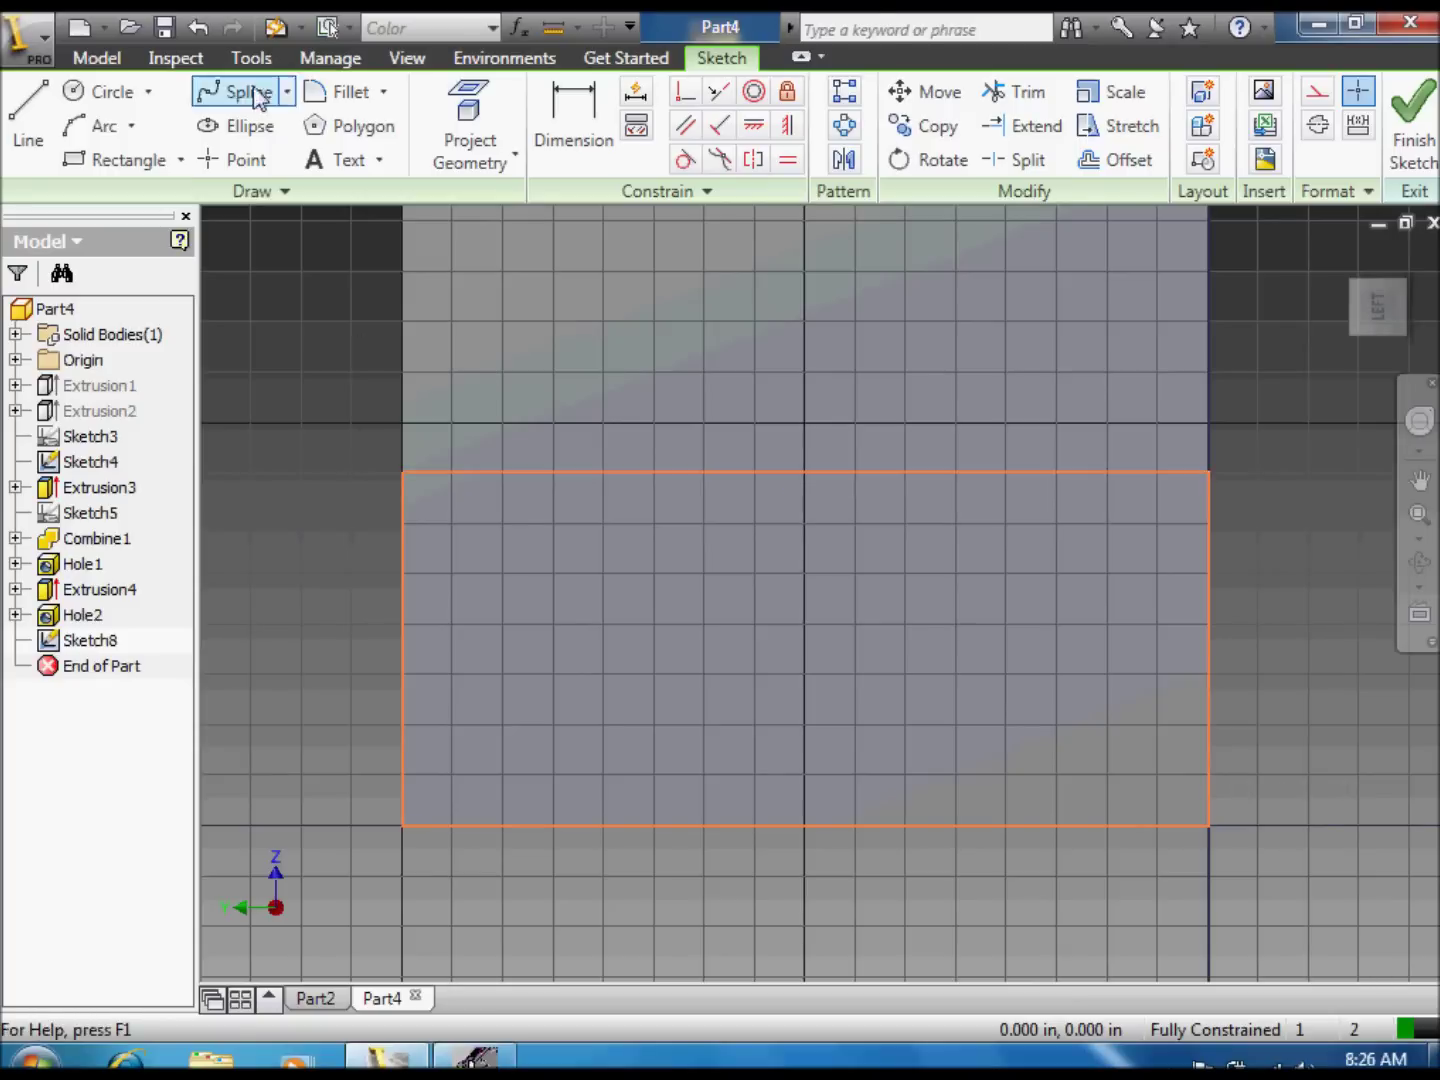
click(240, 126)
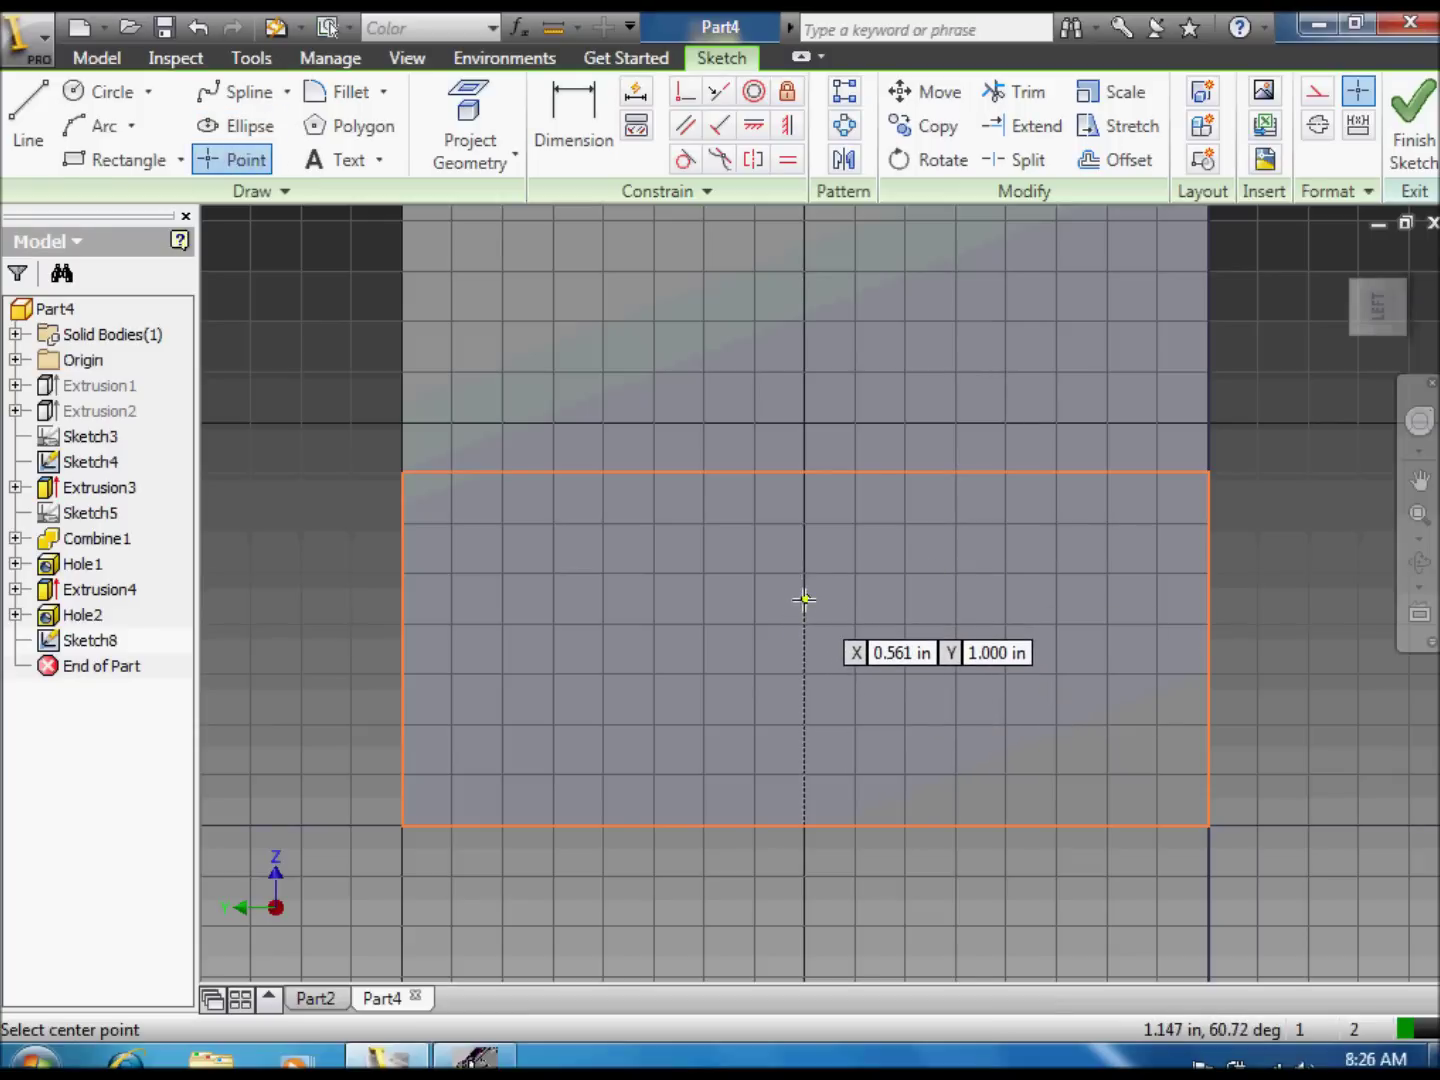
click(806, 599)
right_click(877, 570)
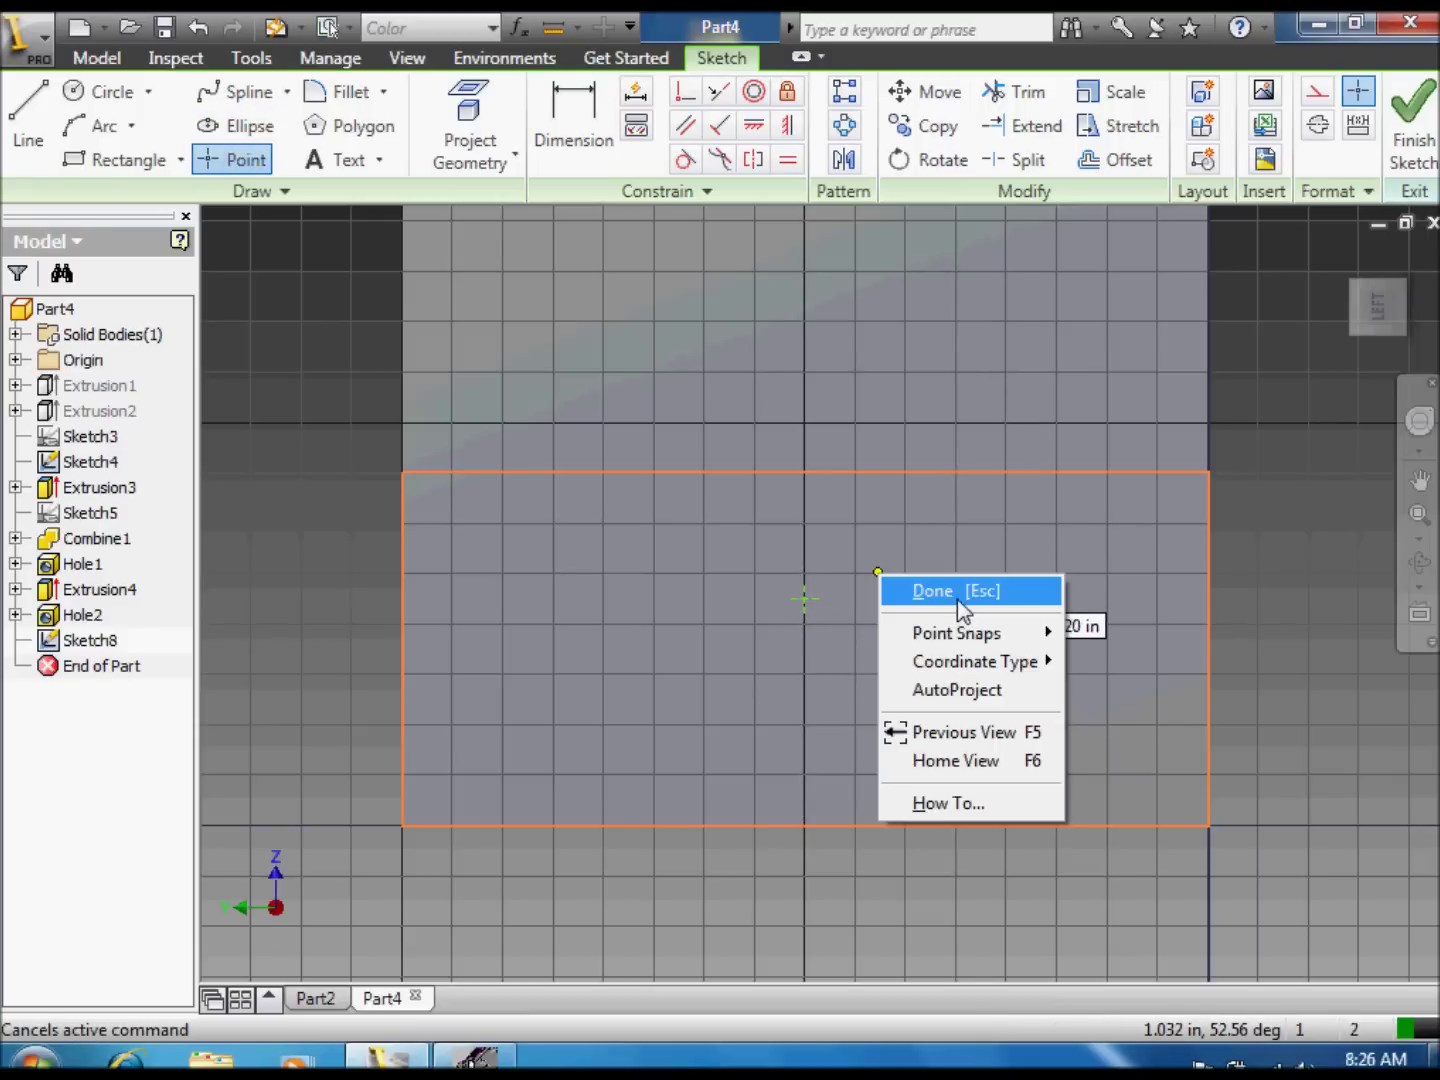
click(957, 598)
Step: Dimension the point 1.38 in above the low end face's bottom edge
key(d)
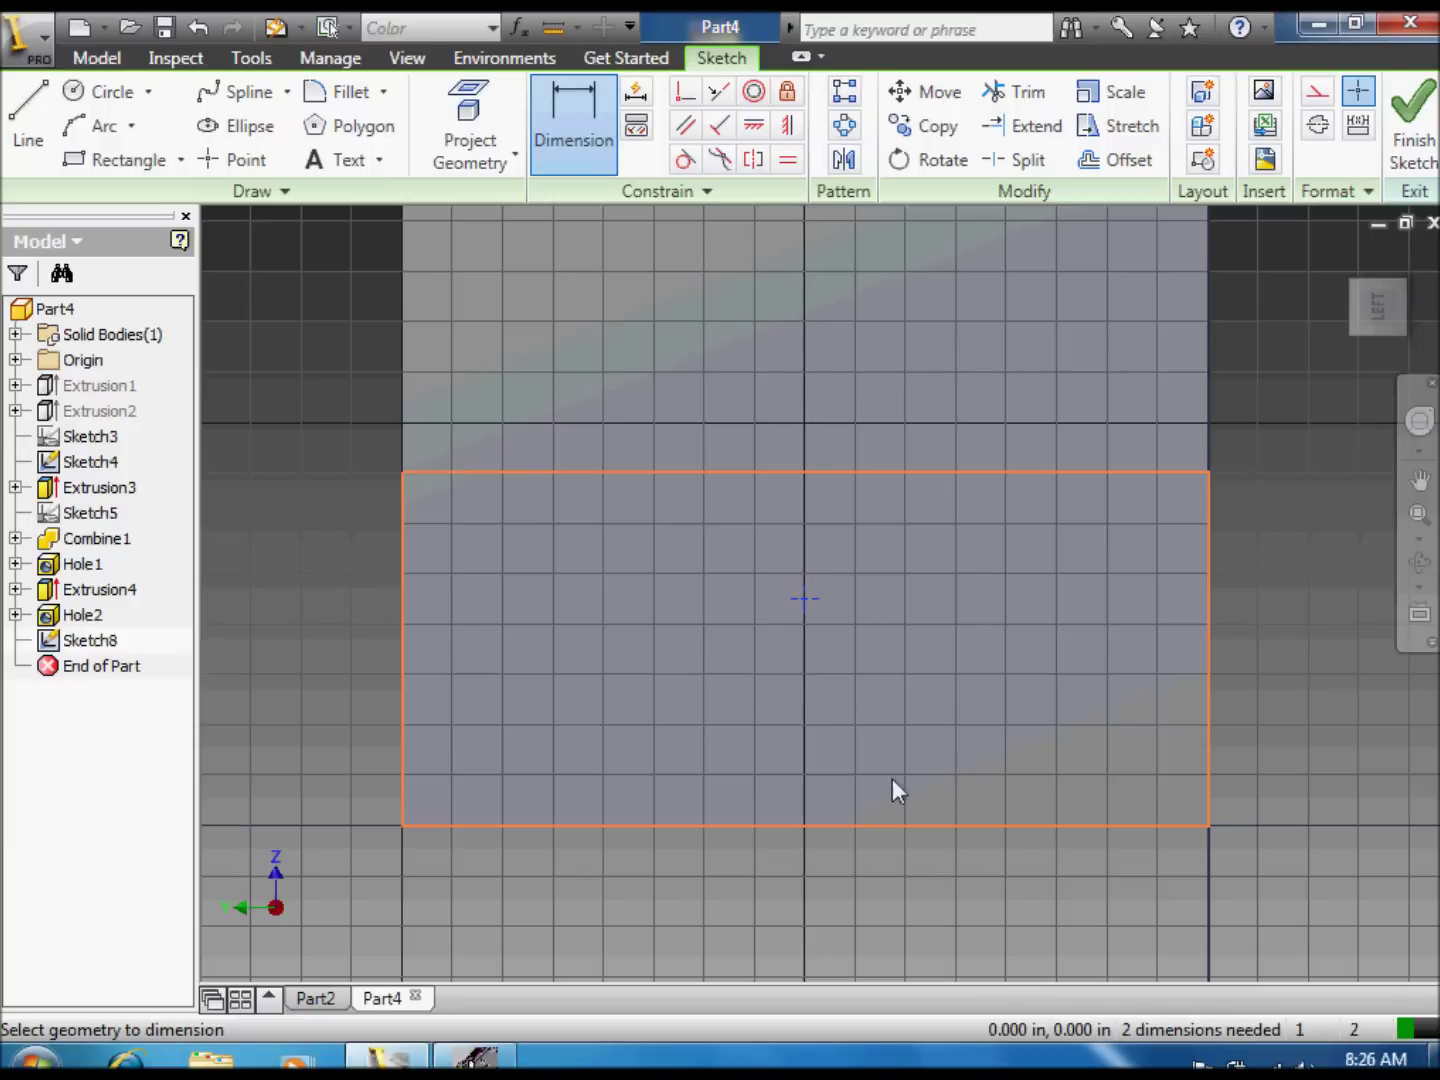
click(851, 825)
click(1351, 726)
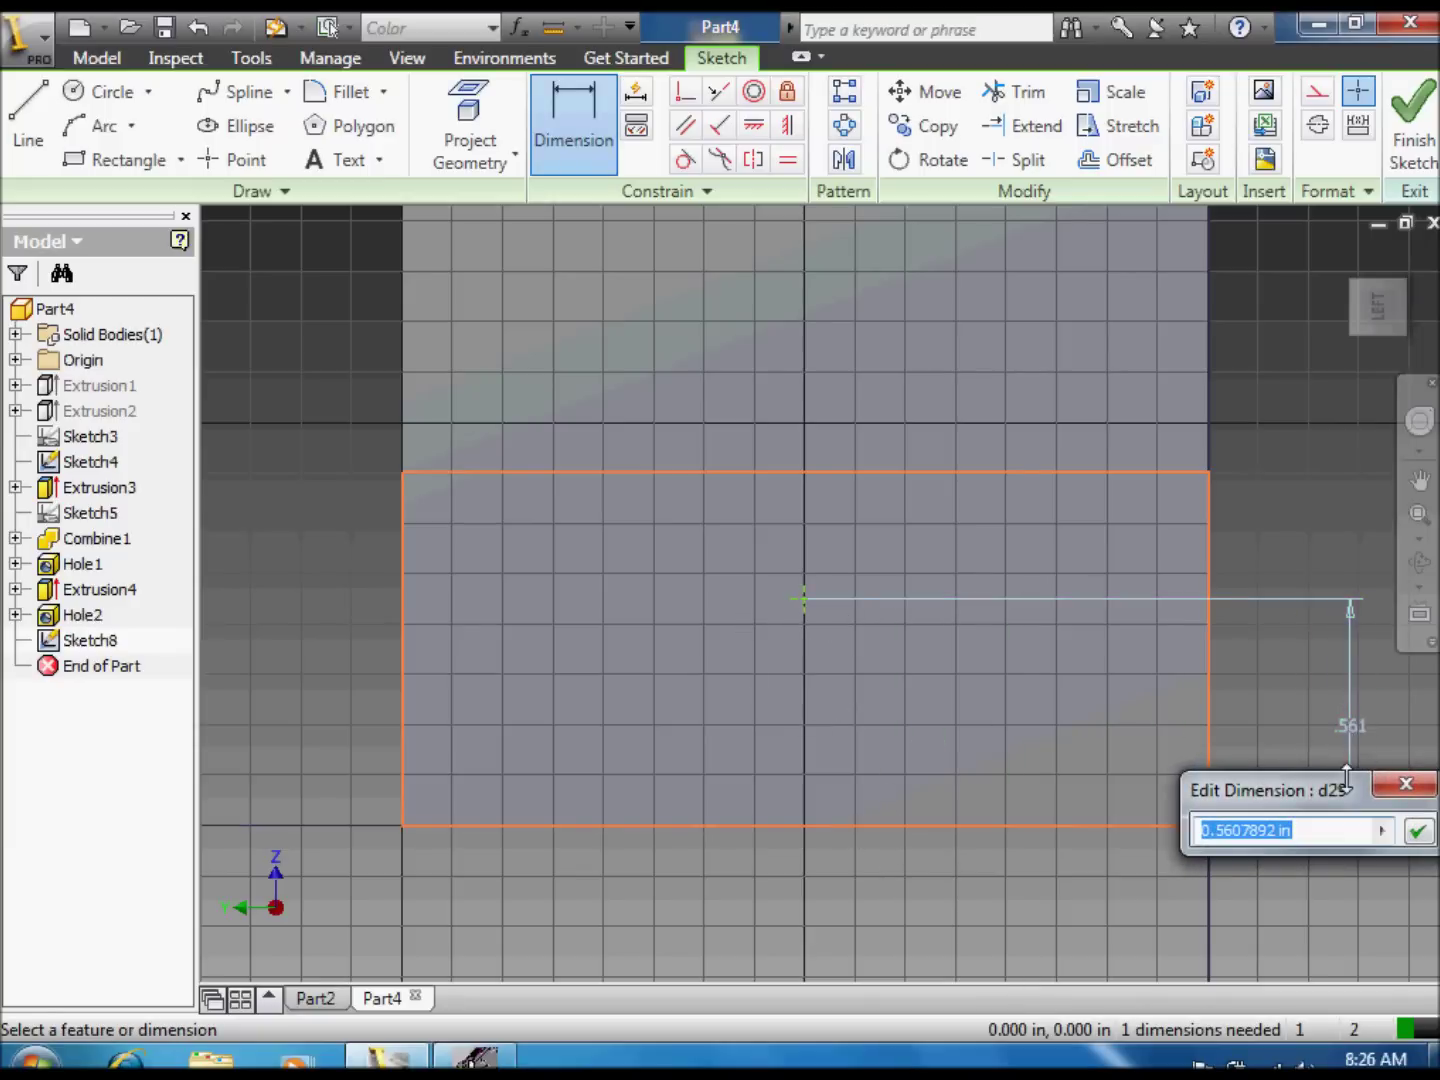
text(1.38)
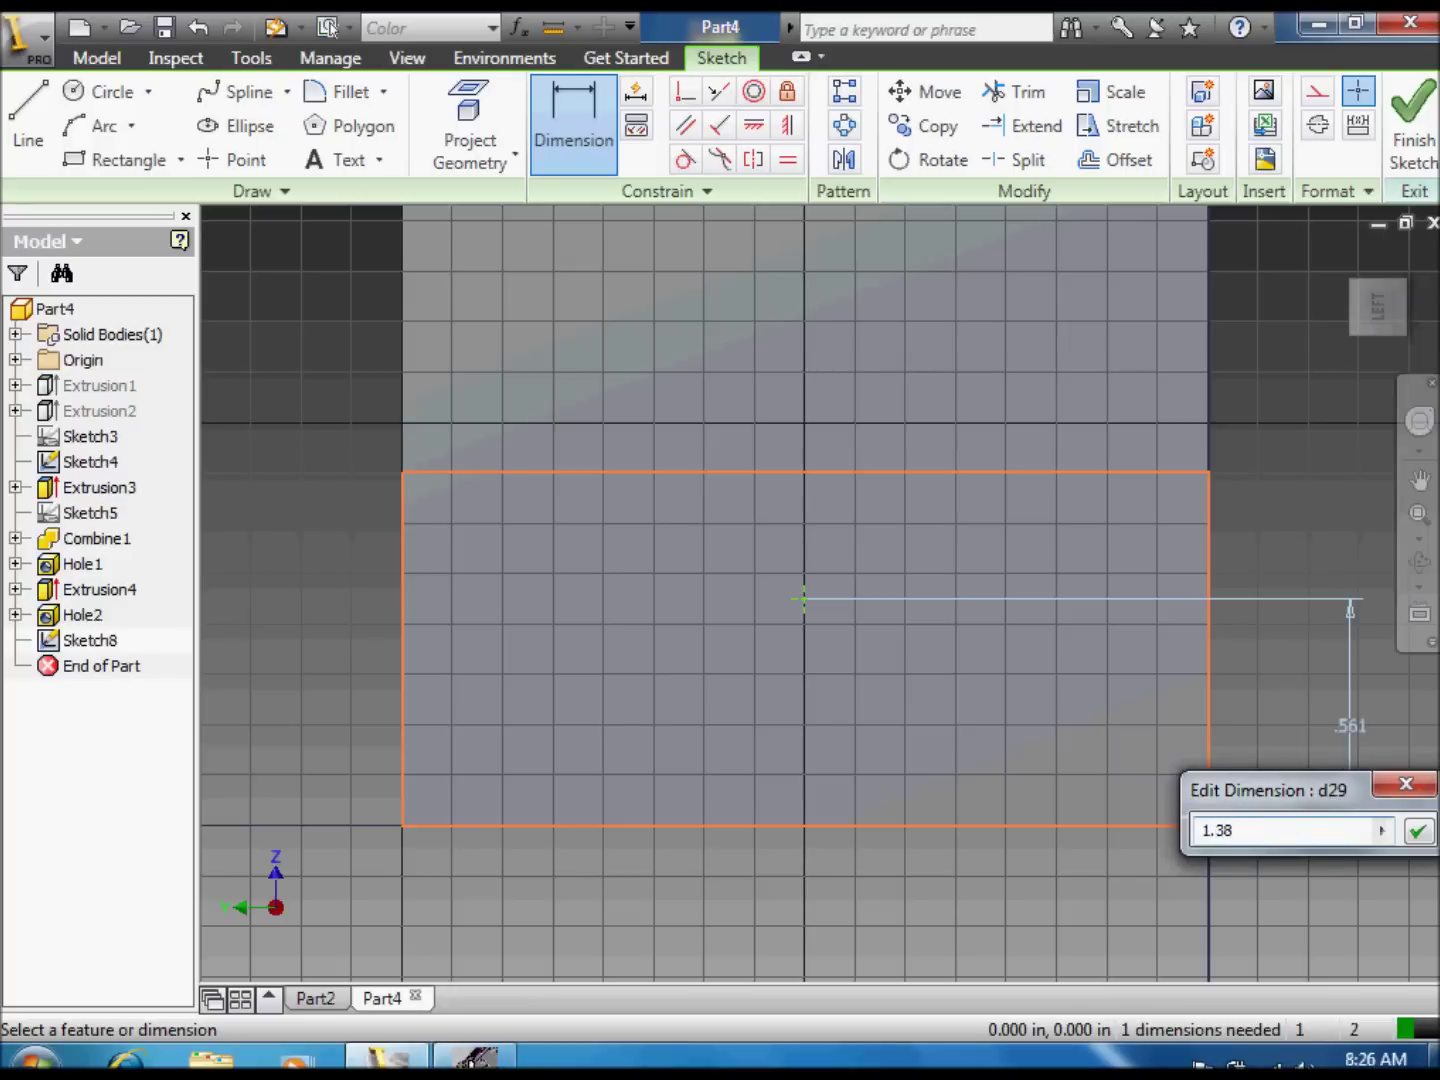
key(Return)
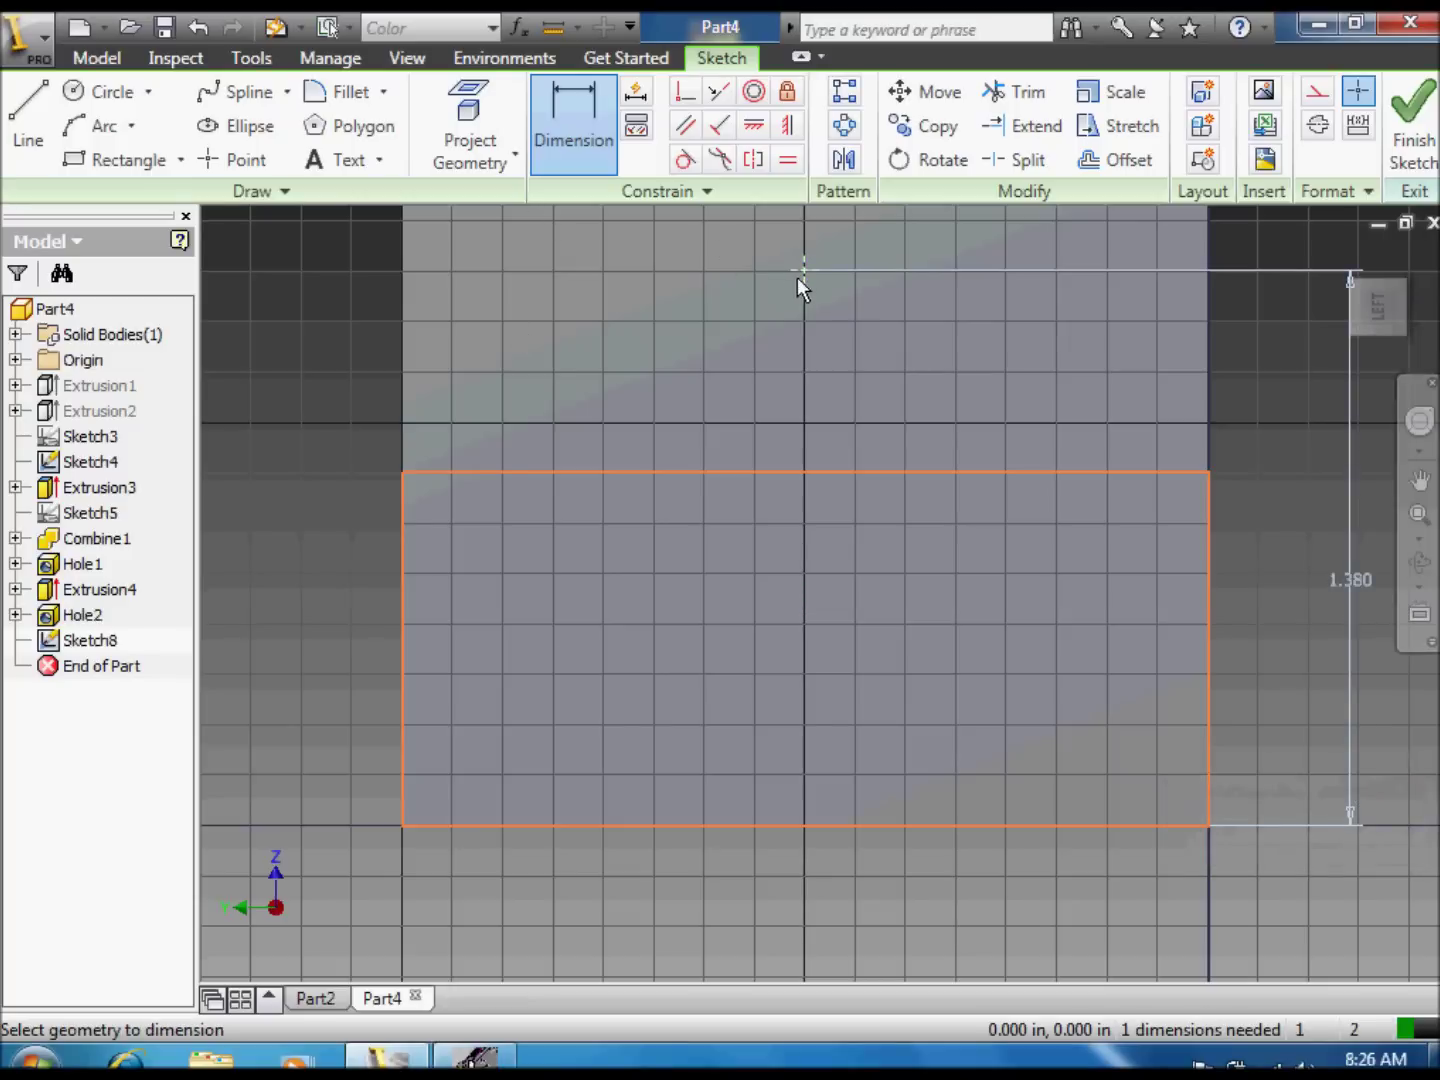
Step: Sketch a 1.25 in diameter circle centered on the point above the low step
click(1419, 480)
drag(1410, 277, 1320, 462)
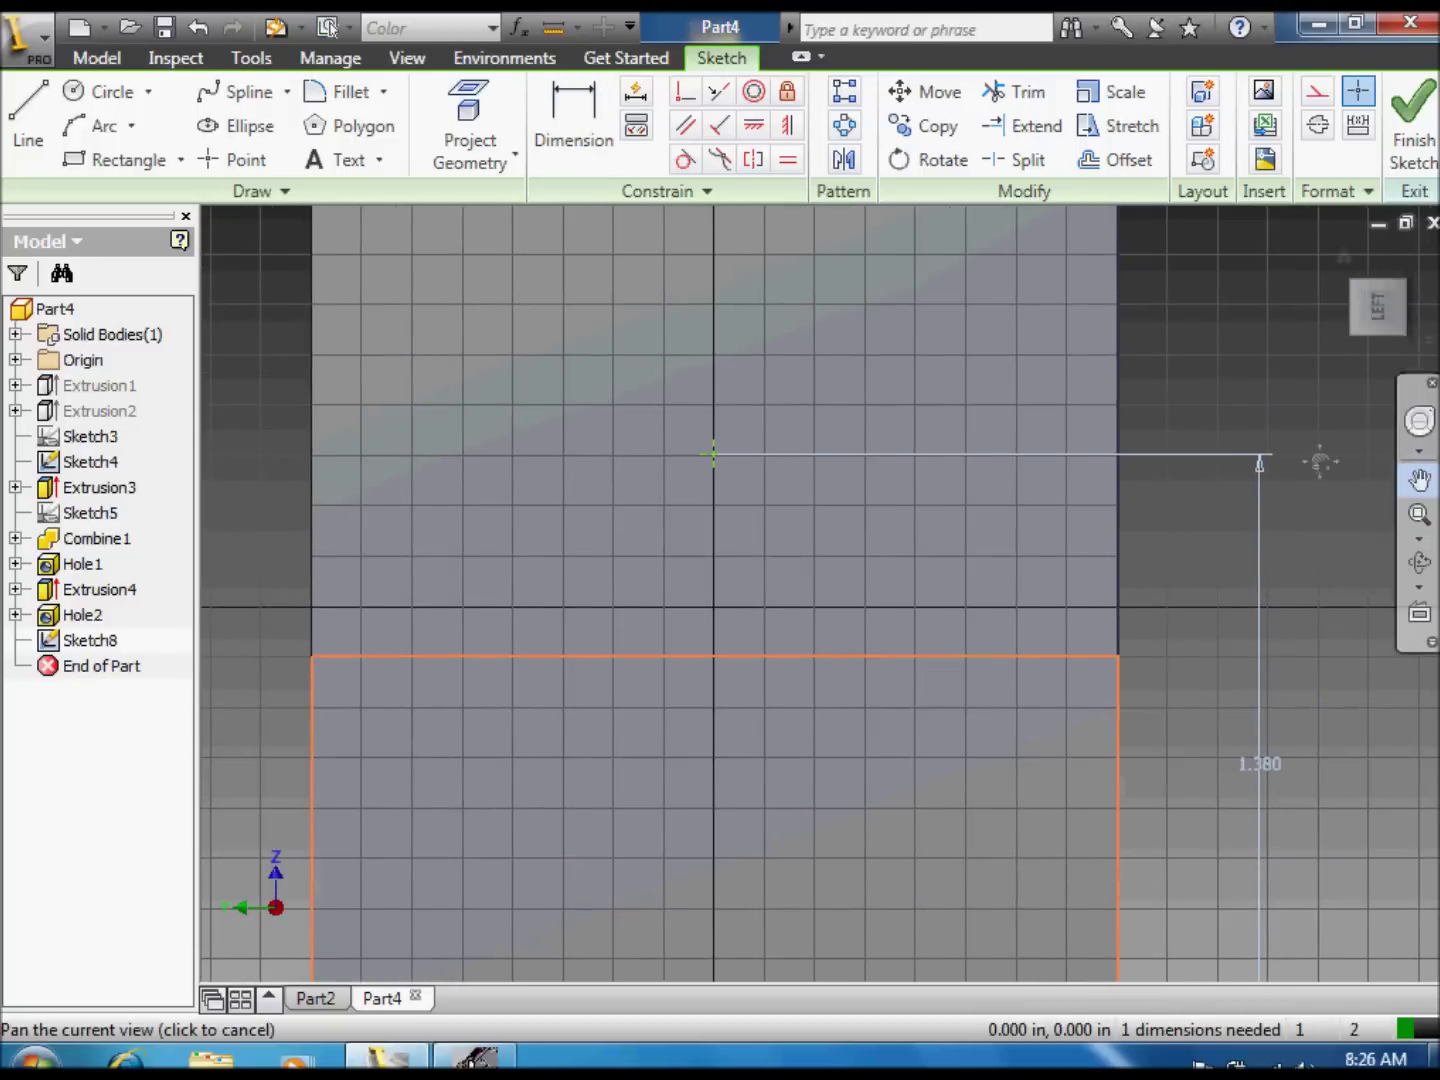
click(105, 91)
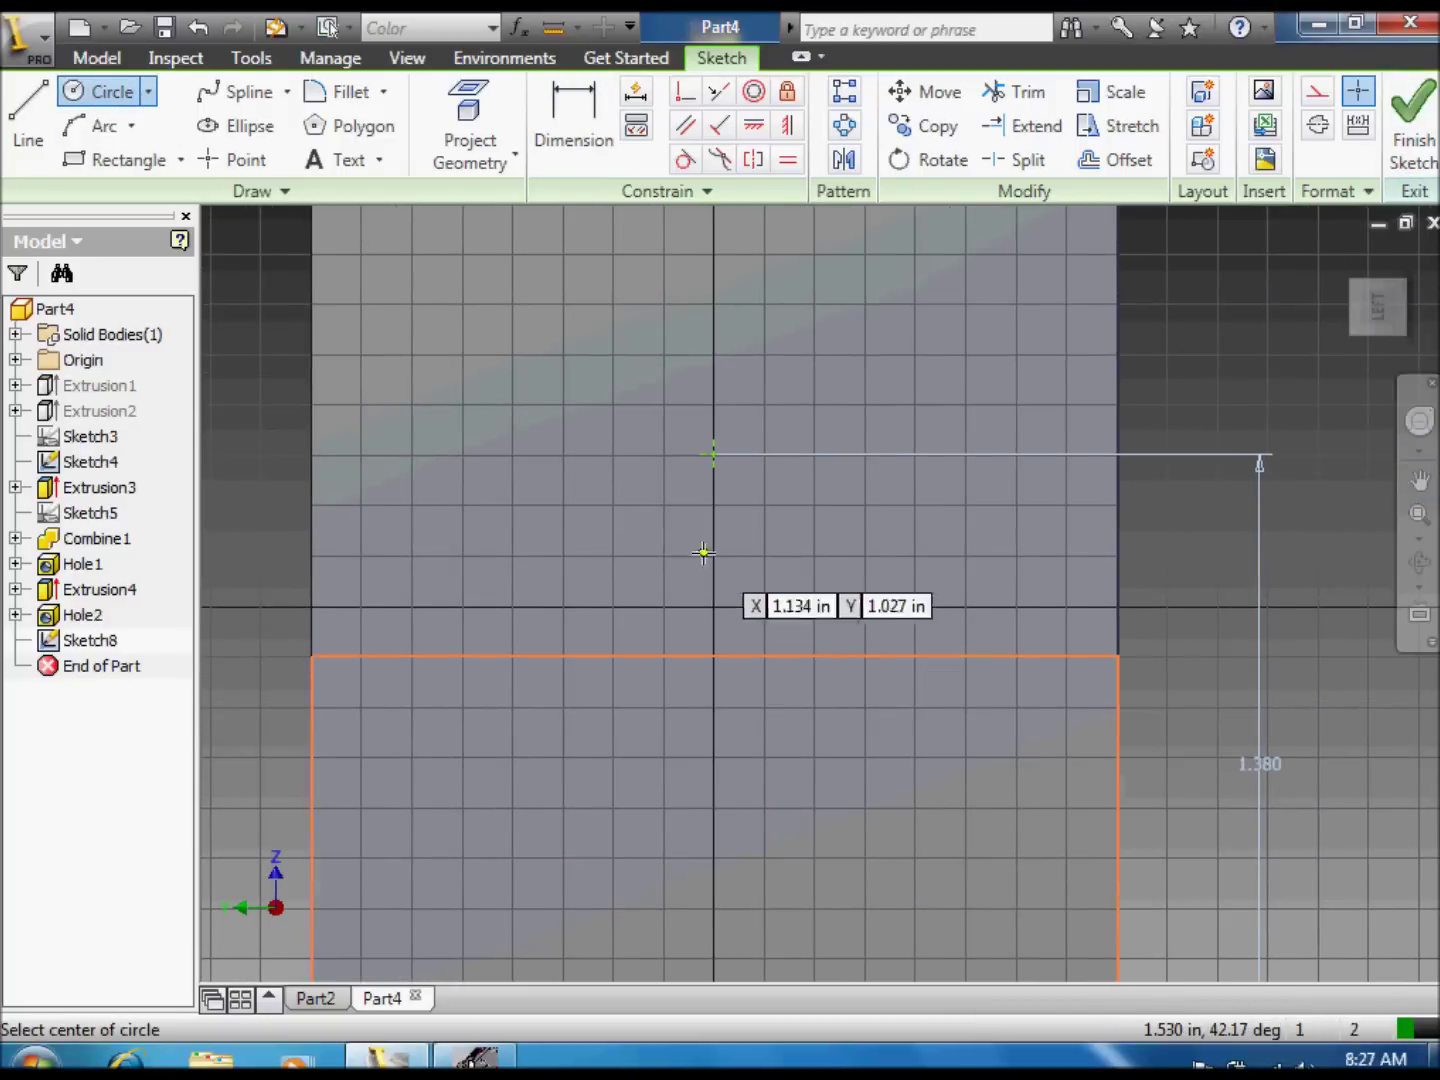
click(714, 453)
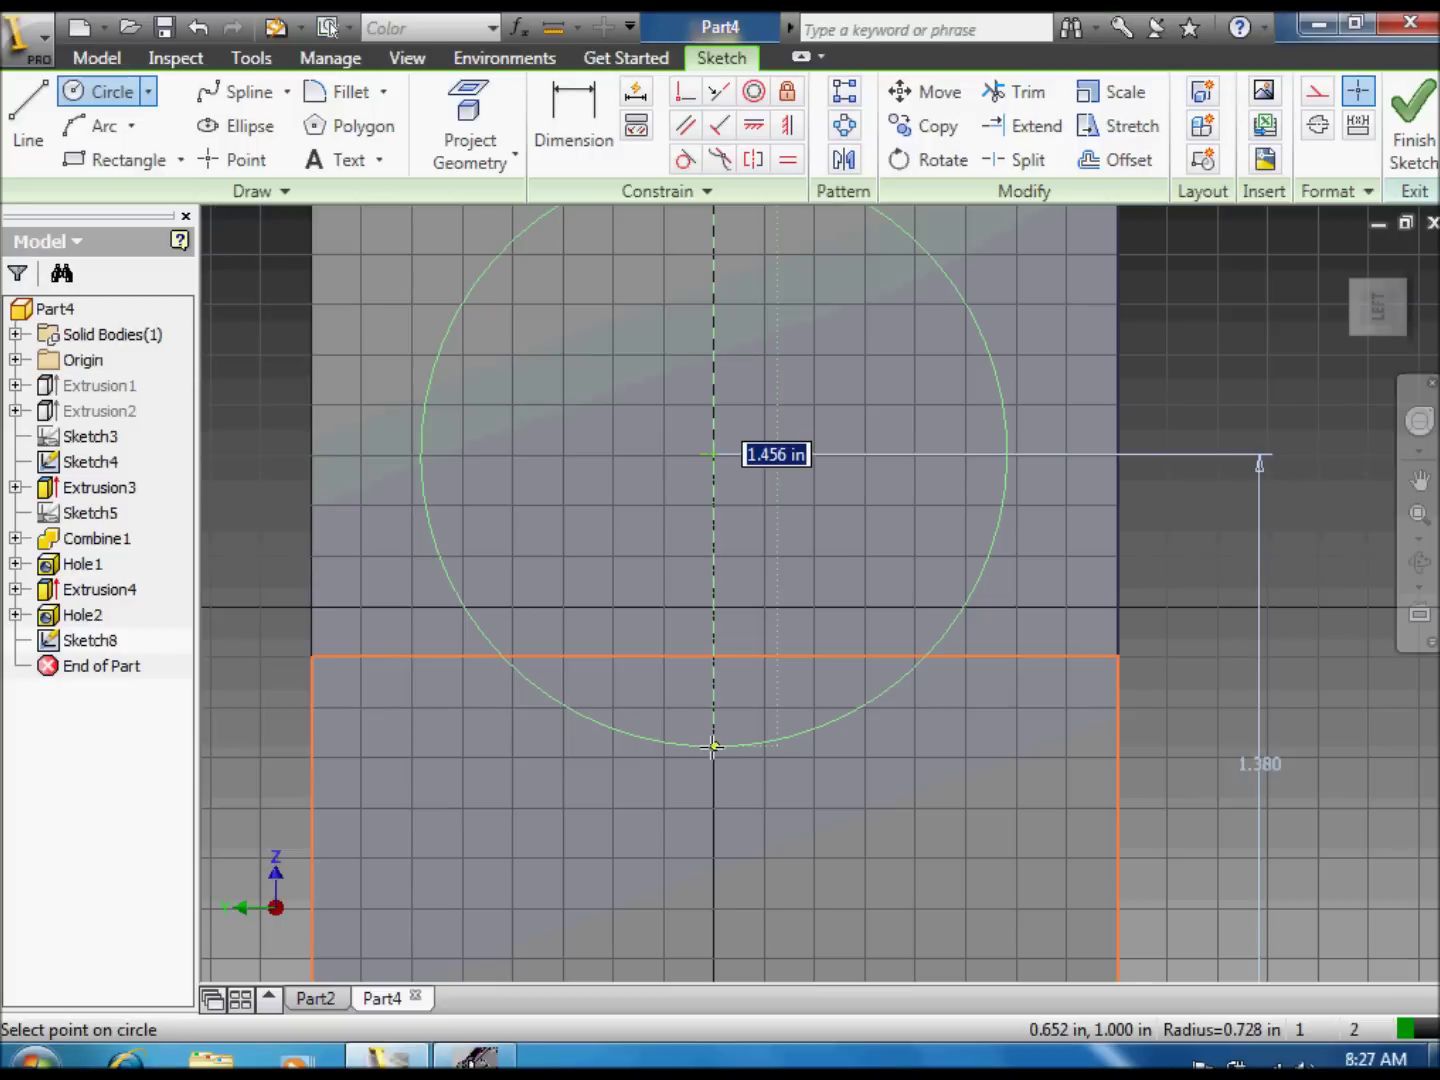
text(1.25)
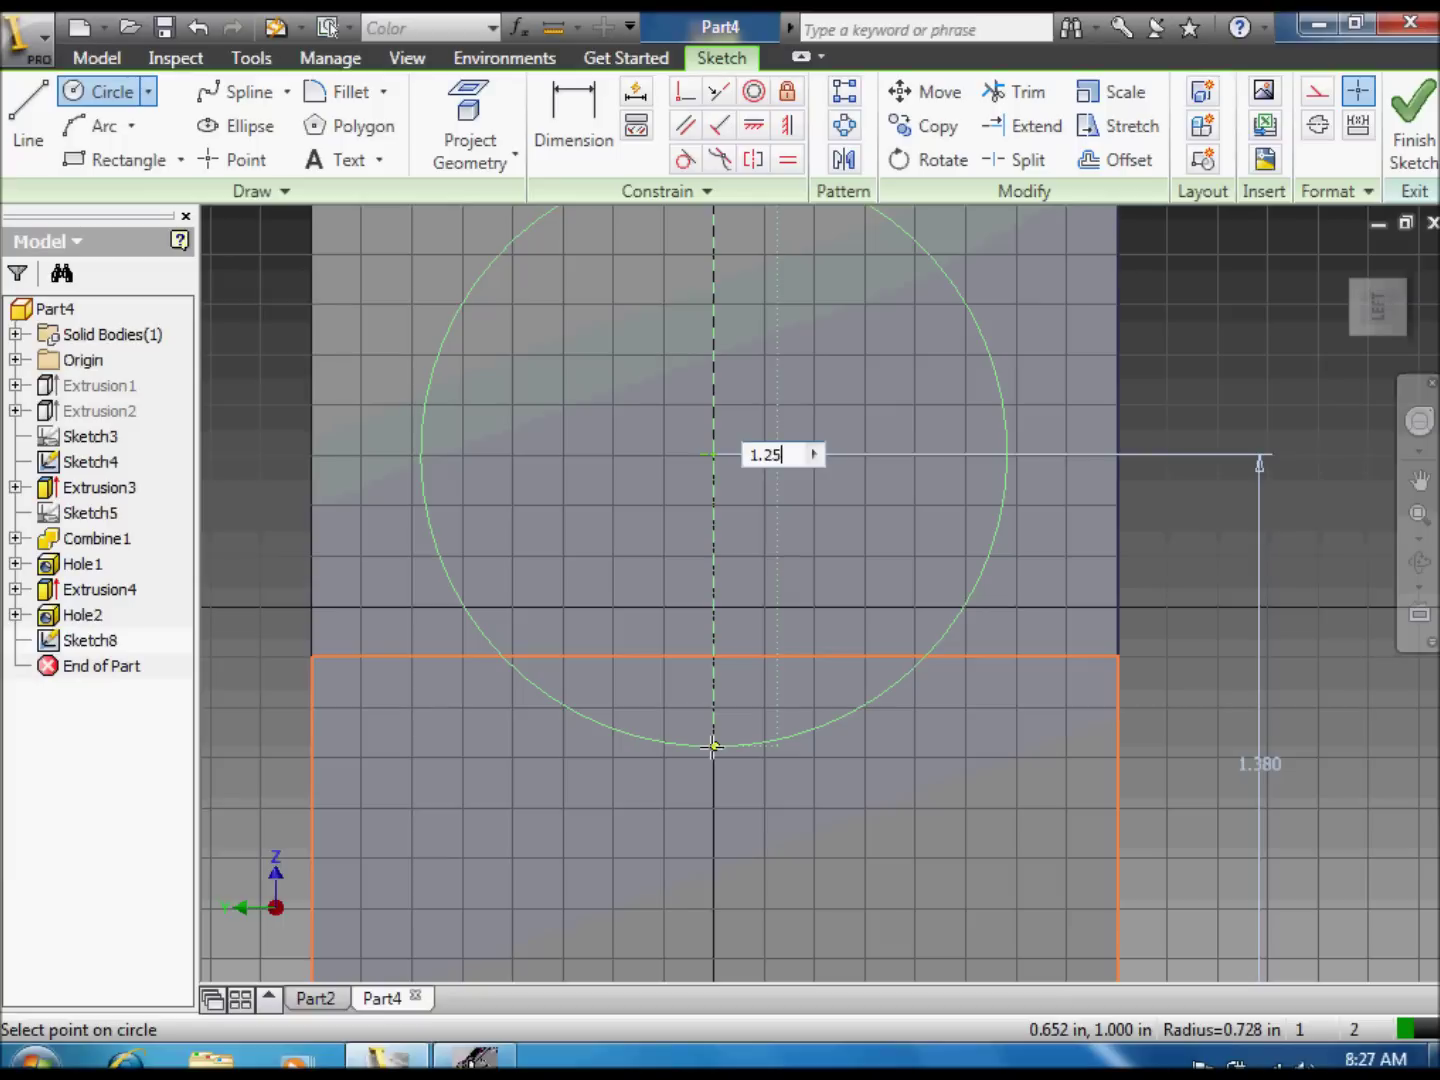
key(Return)
right_click(1220, 435)
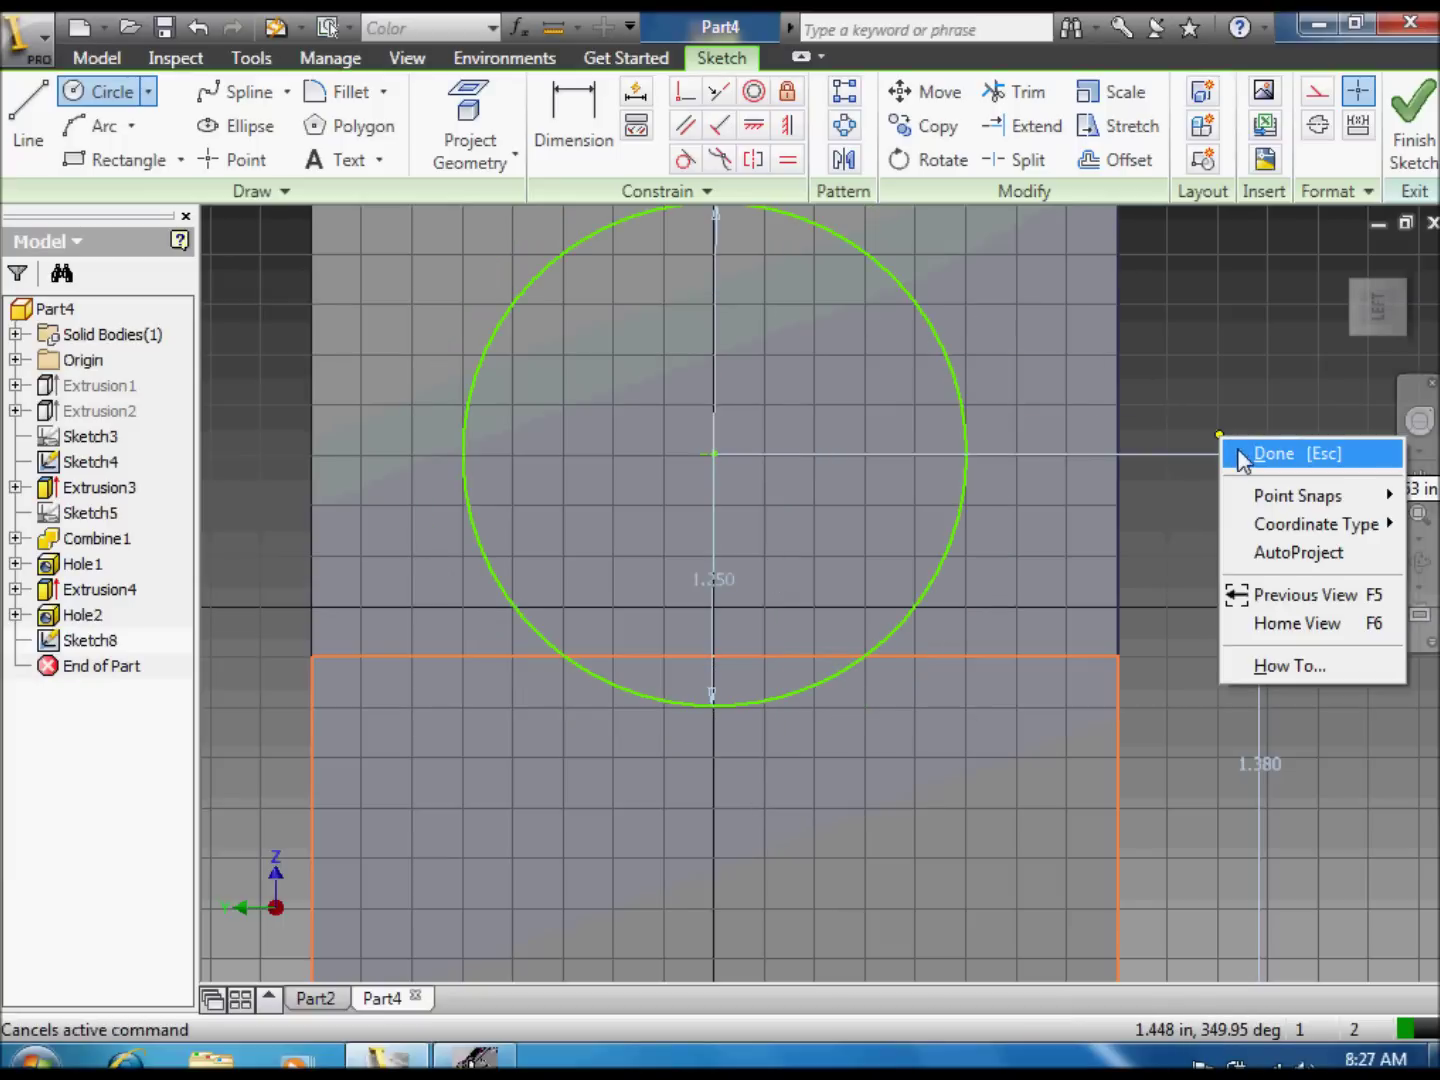
click(1242, 455)
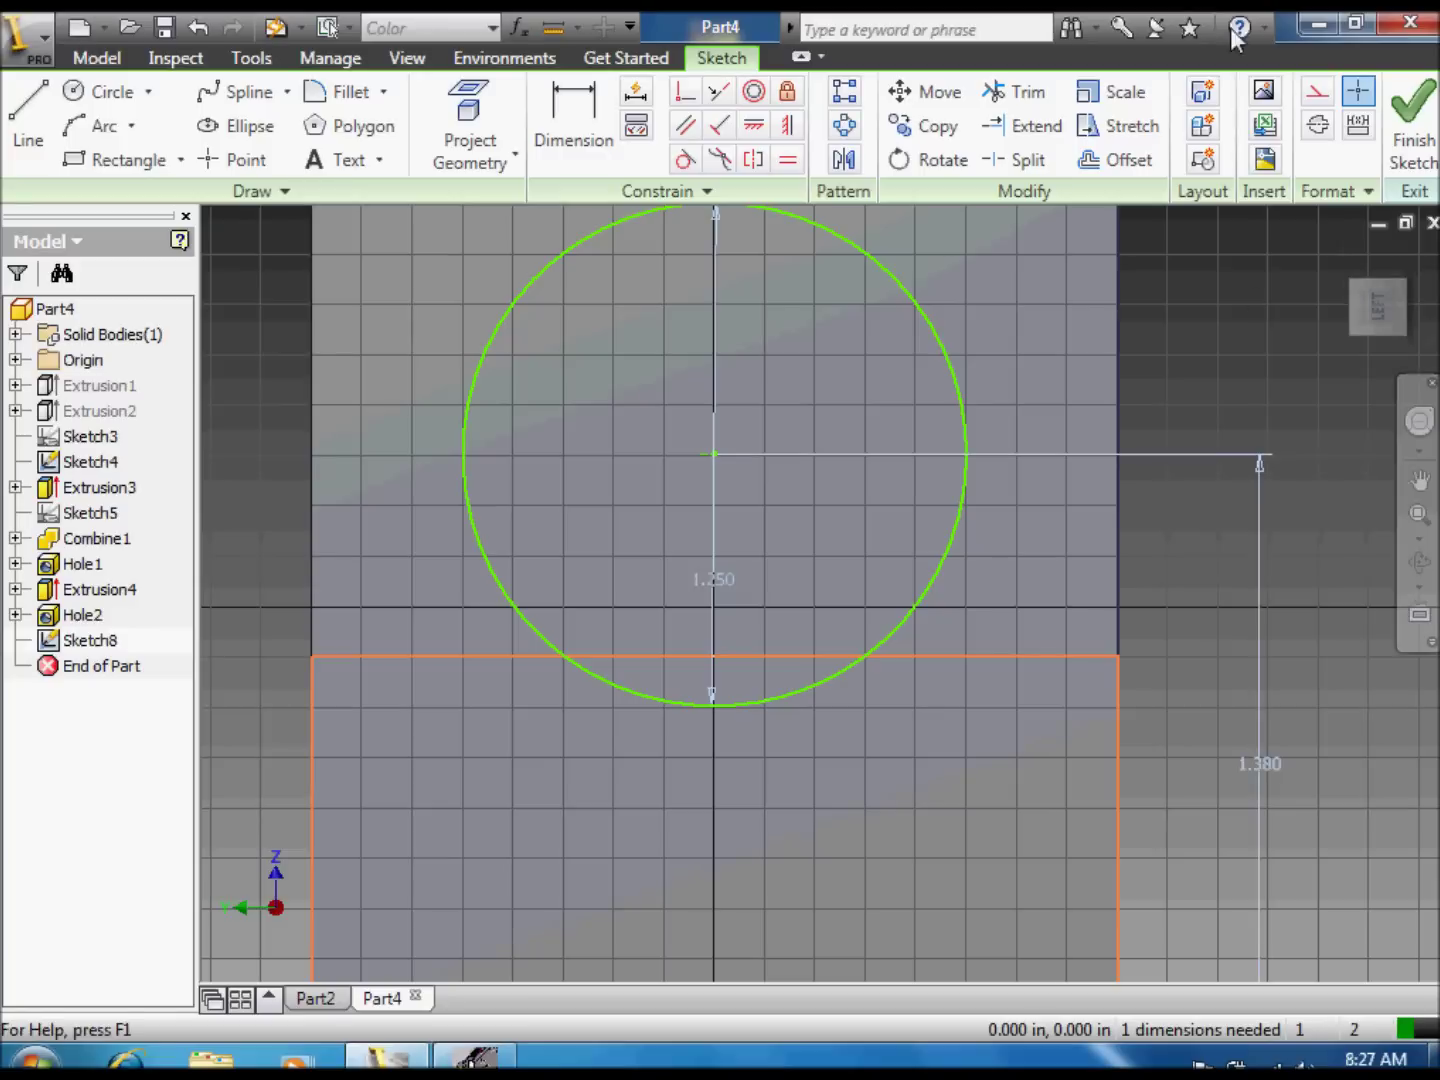
Step: Set the circle's diameter to 1.5 in and finish the sketch
double_click(714, 579)
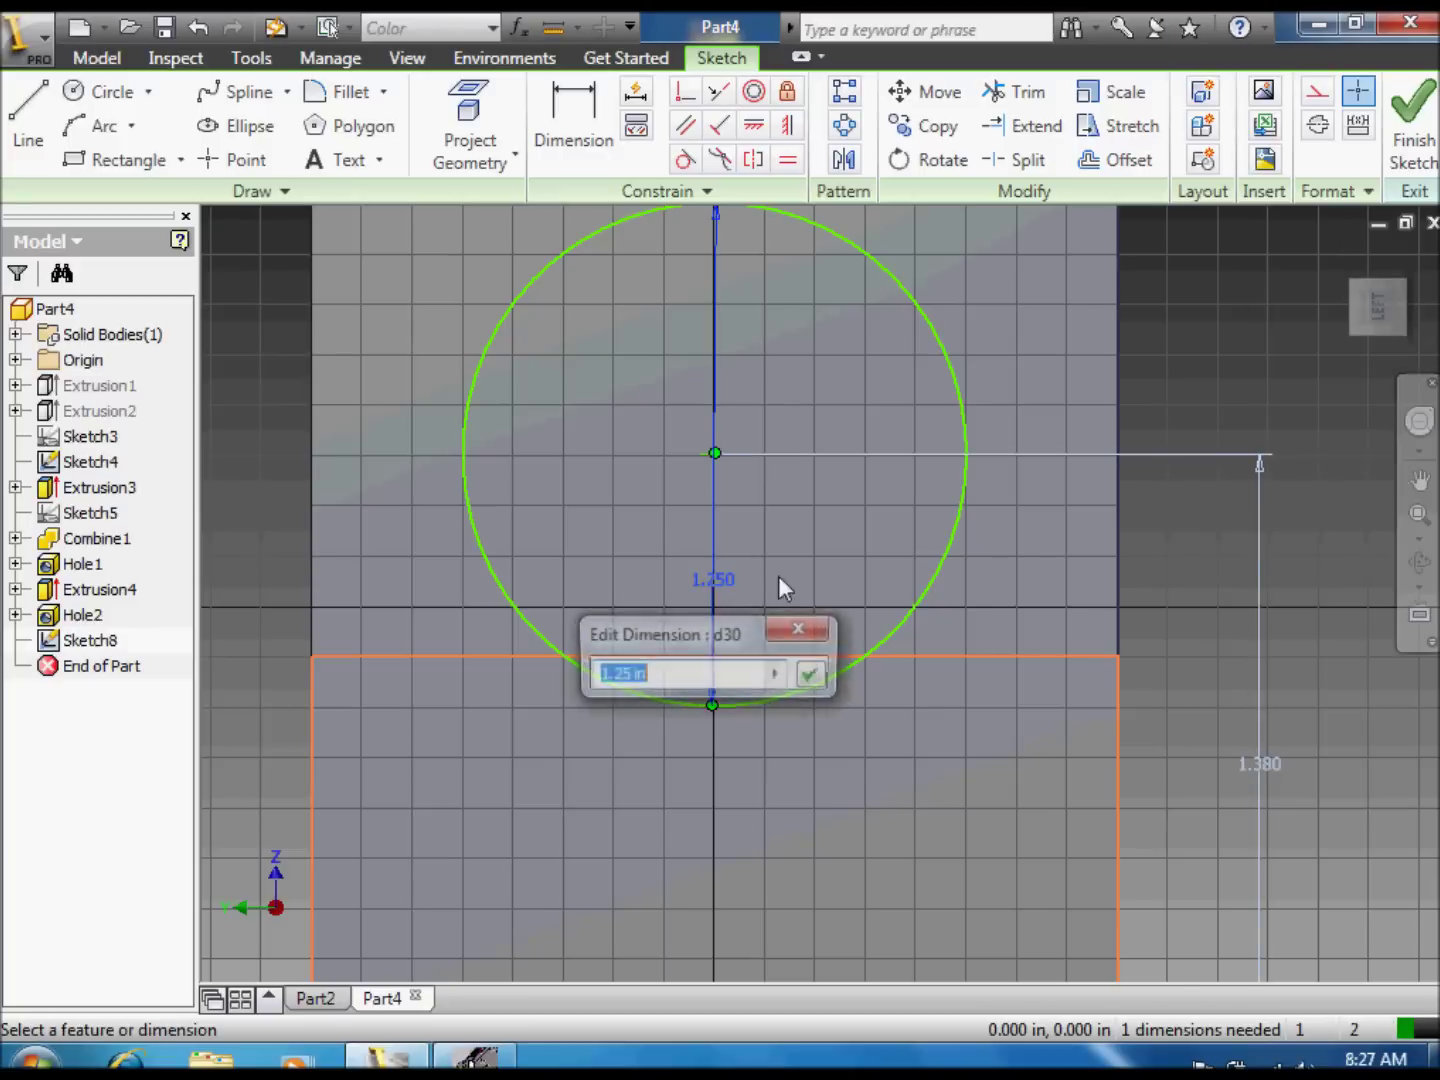
click(615, 674)
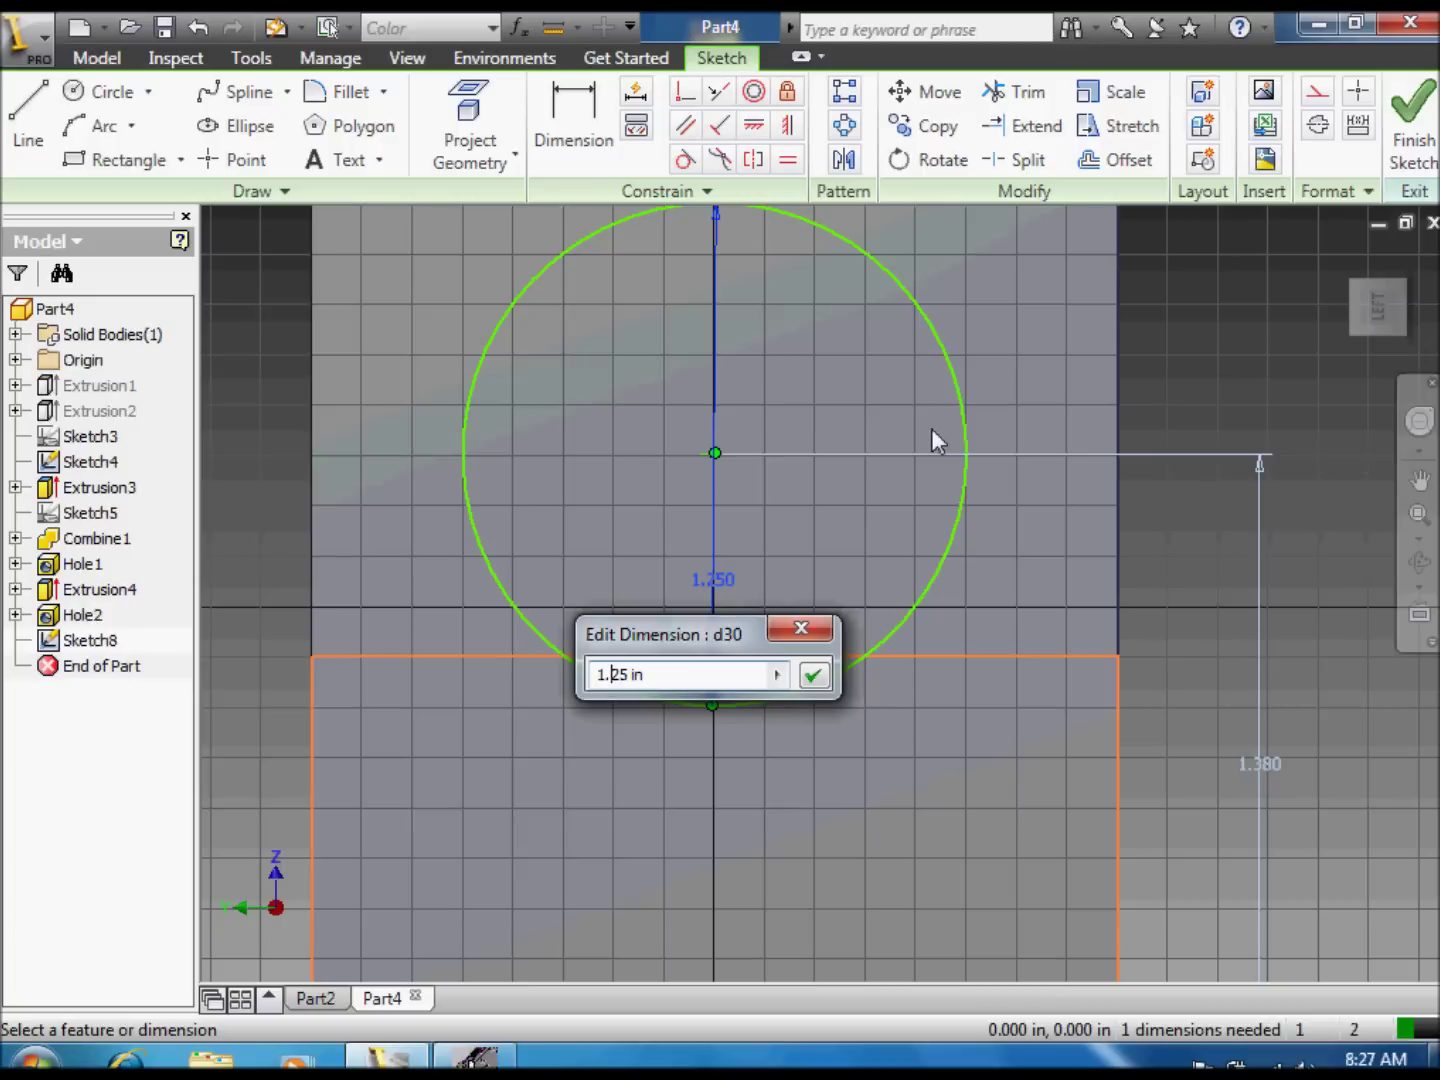
key(Delete)
click(813, 676)
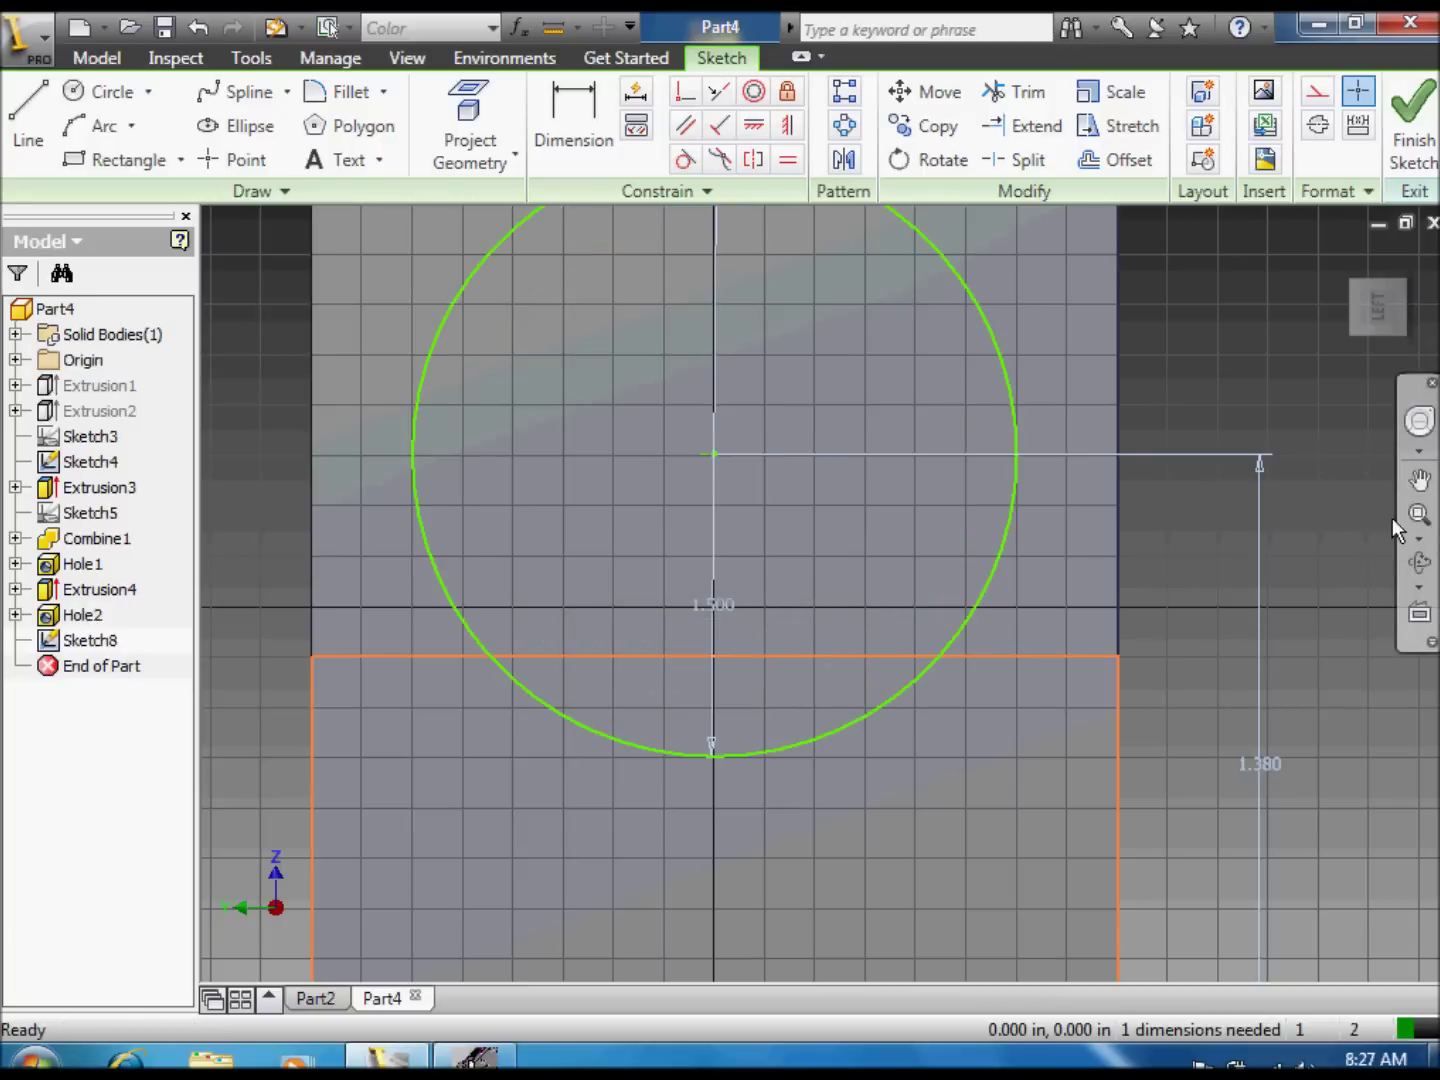
scroll(1399, 529, down, 2)
click(1417, 567)
mouse_move(995, 689)
mouse_down()
mouse_move(812, 698)
mouse_move(886, 723)
mouse_up()
scroll(812, 698, up, 3)
click(1402, 133)
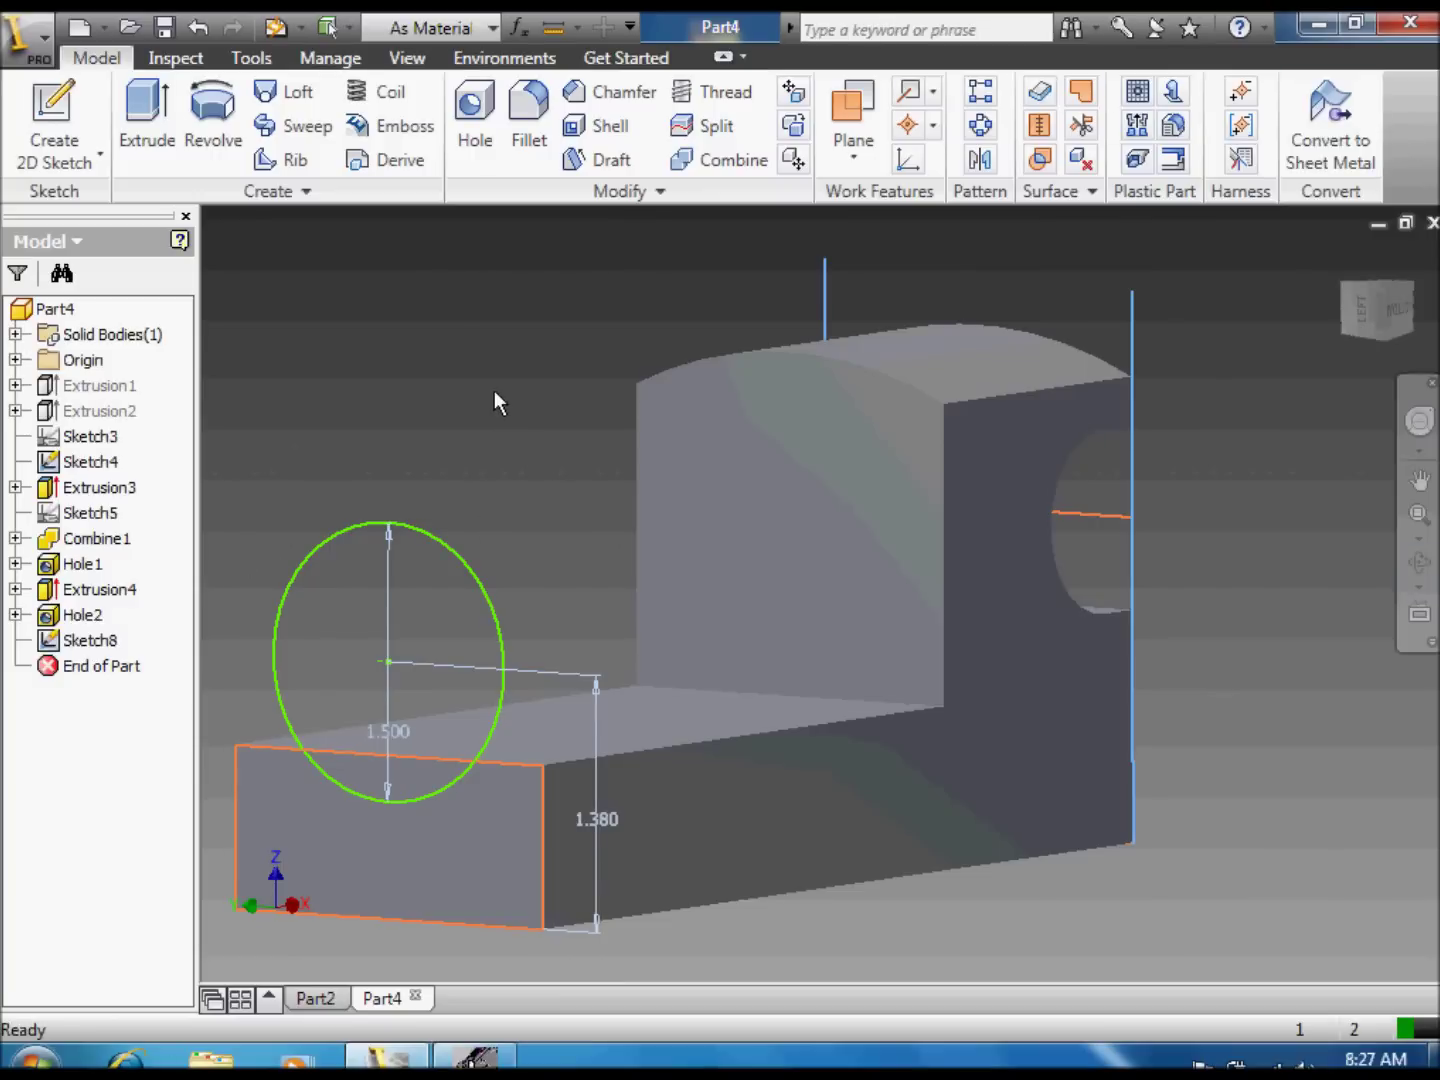
click(475, 1058)
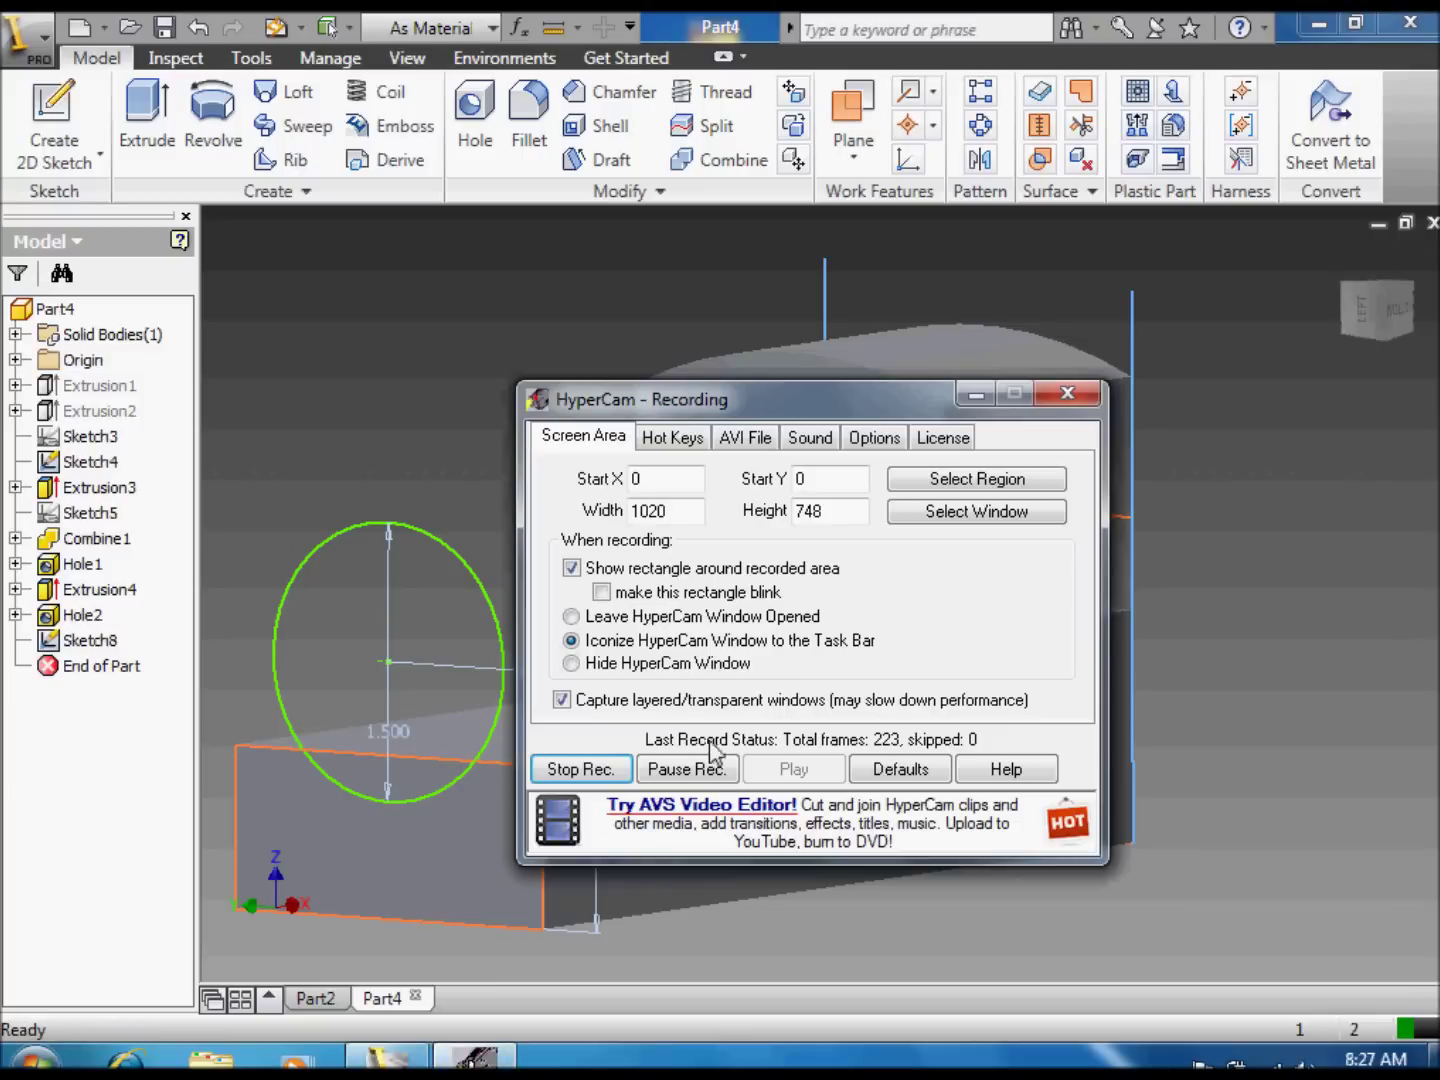